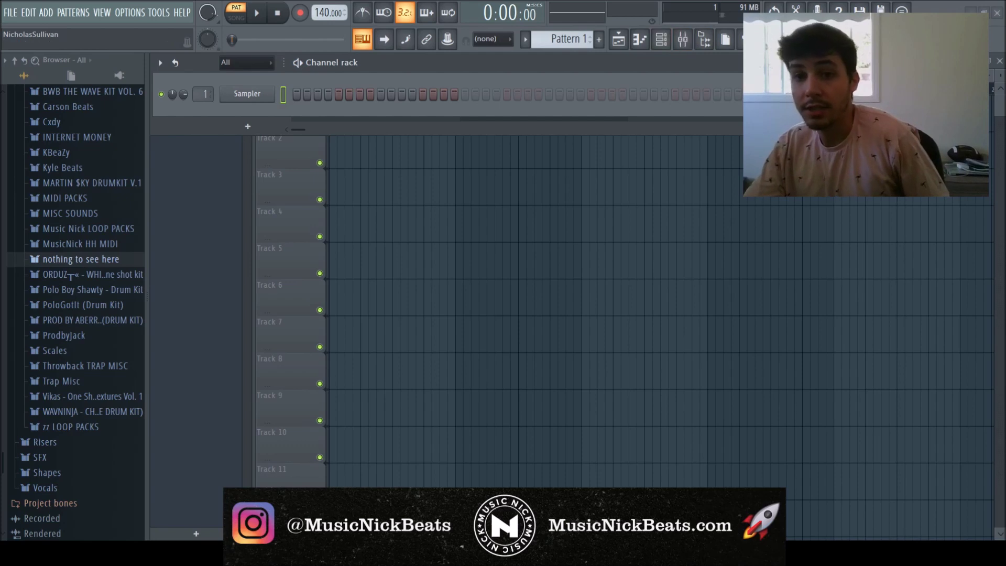
Step: Load the Natural Minor scale from the Scales folder onto the Sampler channel and close its piano roll
{"action": "left_click", "coordinate": [55, 351]}
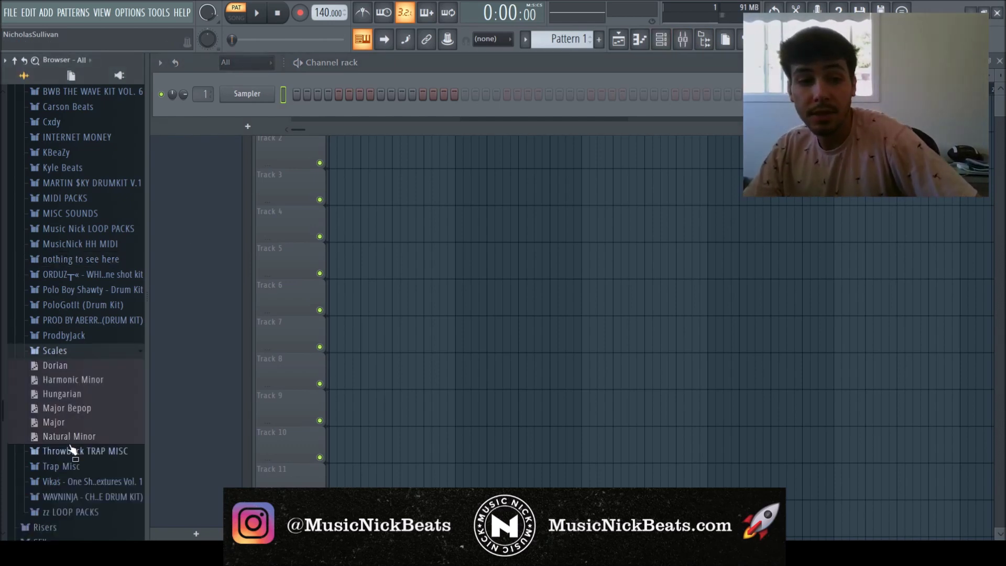
{"action": "left_click_drag", "start_coordinate": [240, 95], "coordinate": [241, 95]}
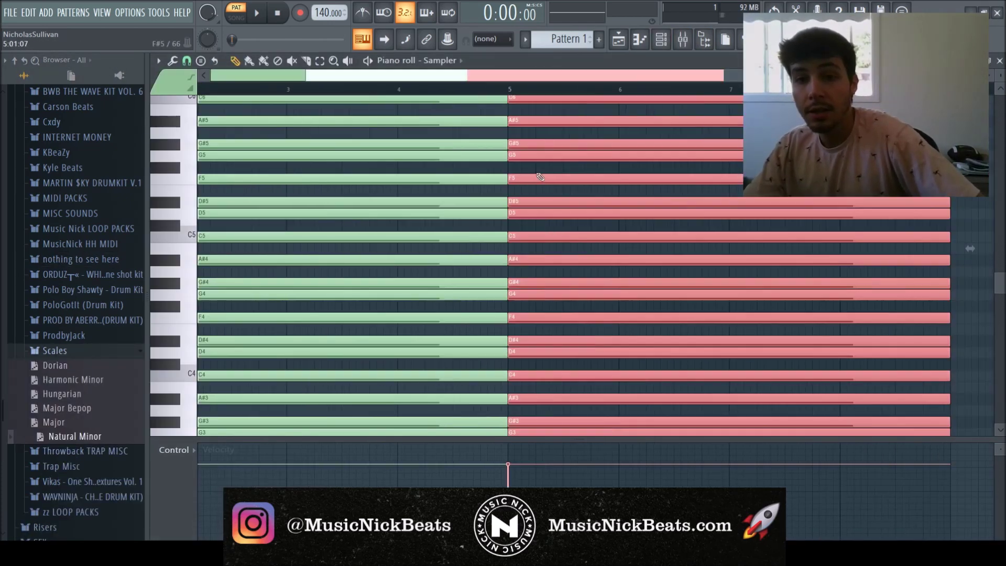
{"action": "left_click", "coordinate": [999, 60]}
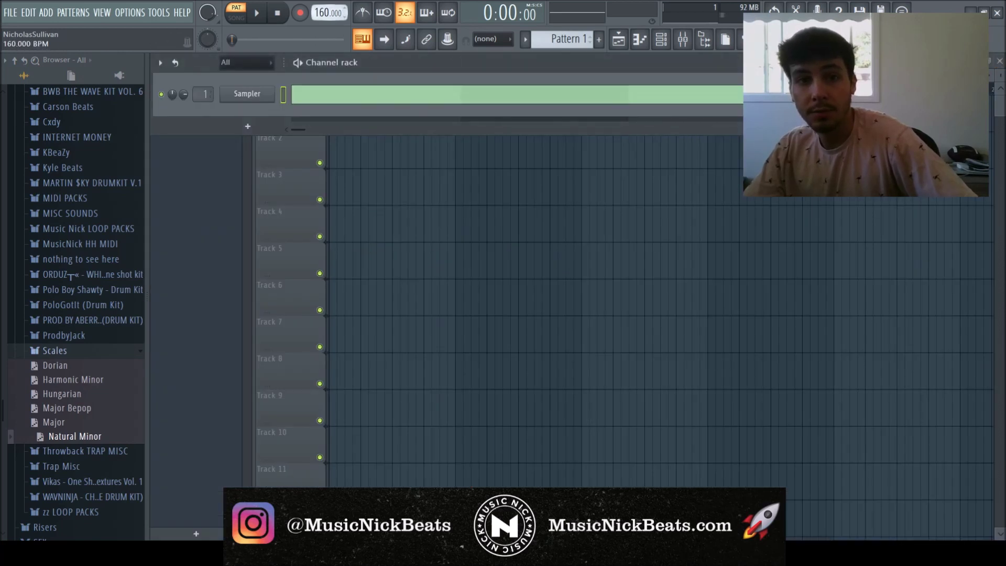
Step: Set the tempo to 163 BPM and place Pattern 1 at the start of Track 1 in the playlist
{"action": "left_click_drag", "start_coordinate": [408, 189], "coordinate": [294, 71]}
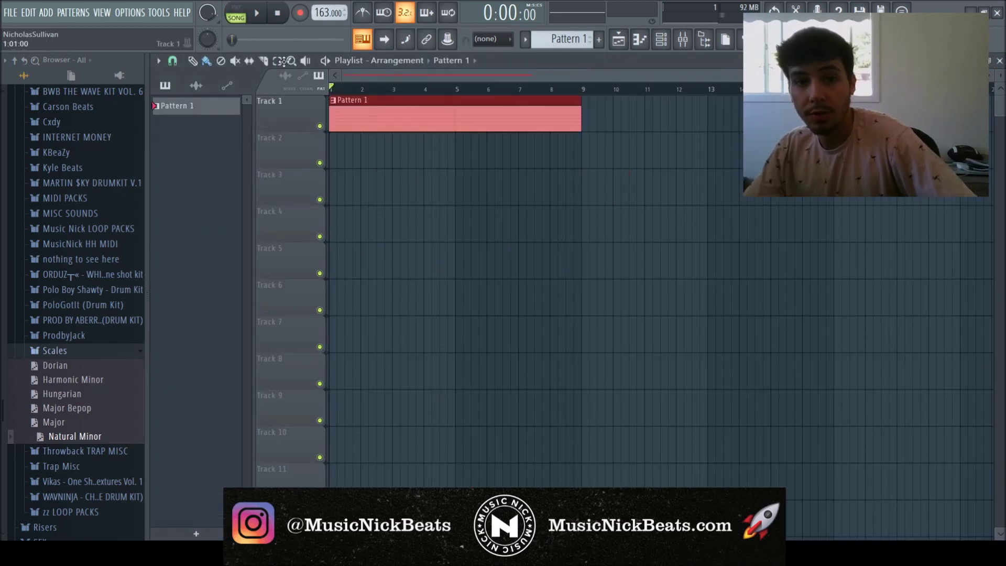
{"action": "left_click", "coordinate": [89, 352]}
{"action": "key", "text": "F6"}
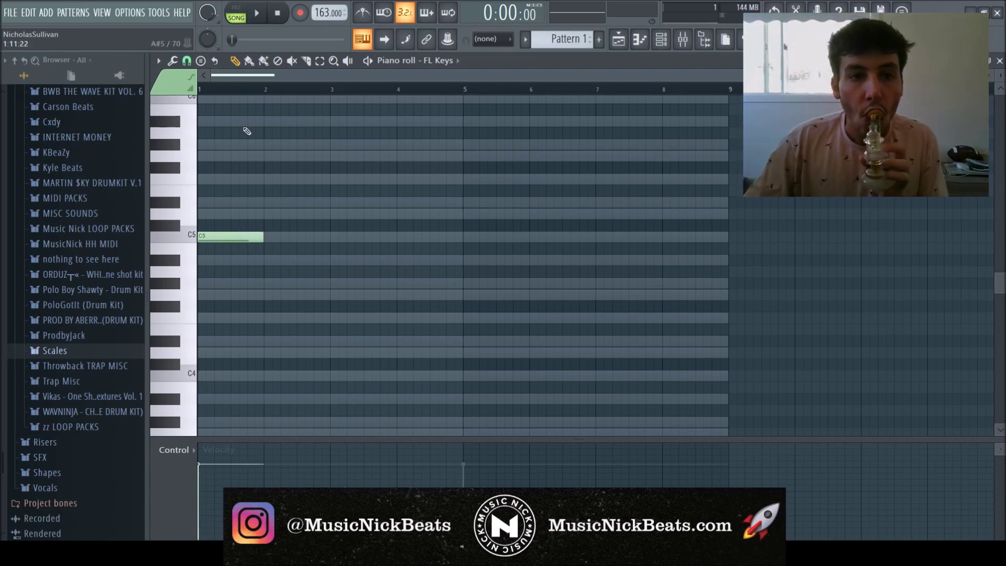
Step: Add one-bar D#5 and G5 notes above the C5 note in bar 1 and audition the chord
{"action": "left_click", "coordinate": [258, 16]}
{"action": "scroll", "coordinate": [415, 218], "scroll_direction": "up", "scroll_amount": 2}
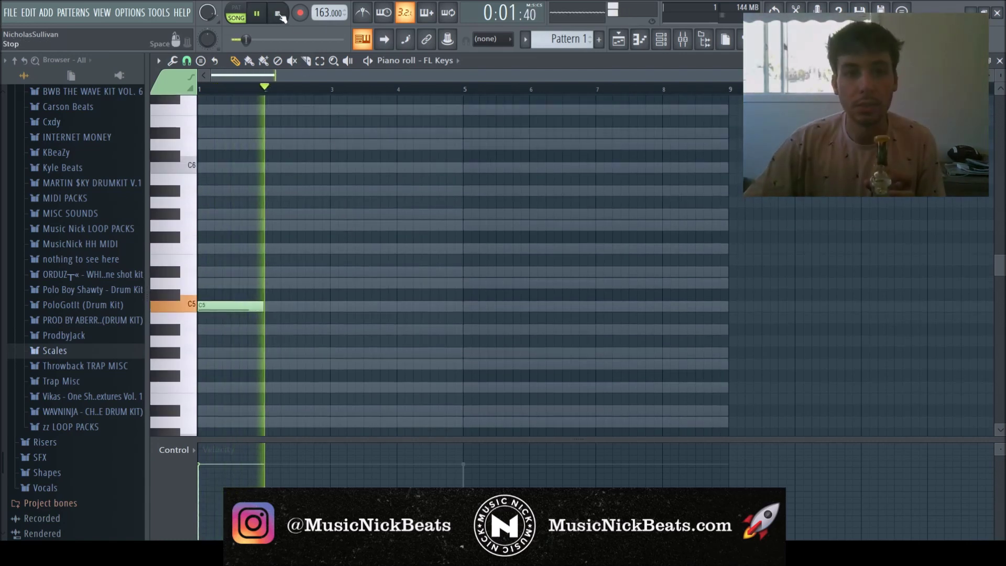
{"action": "key", "text": "space"}
{"action": "left_click_drag", "start_coordinate": [235, 272], "coordinate": [128, 265]}
{"action": "left_click", "coordinate": [236, 226]}
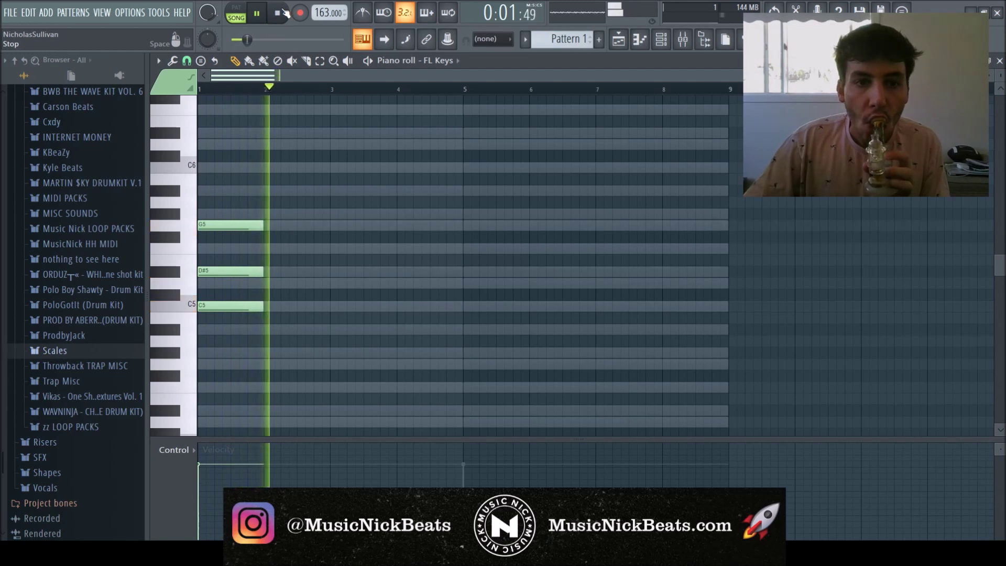
{"action": "key", "text": "space"}
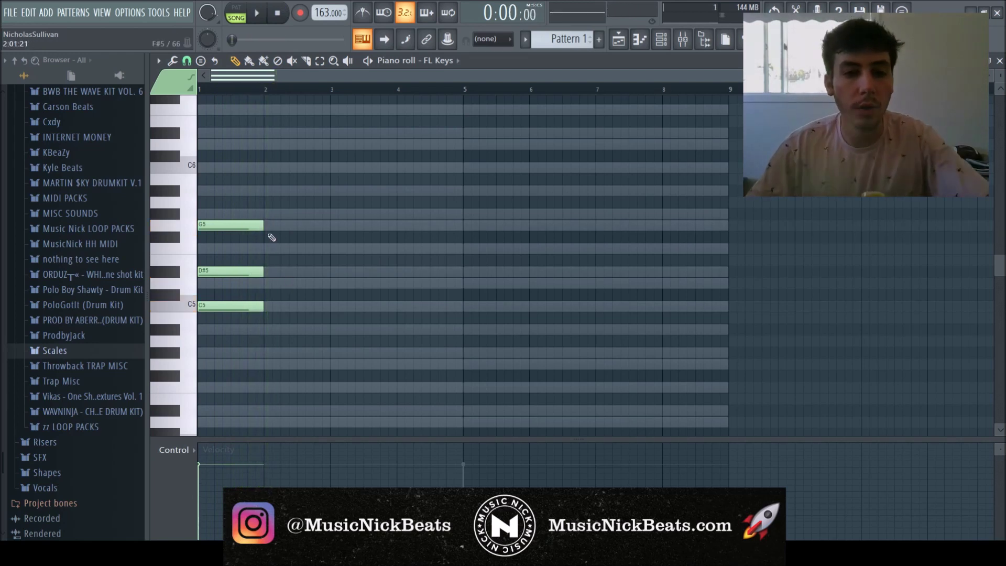
Step: Revoice the bar 1 chord by lowering G5 one octave and raising C5 one octave, auditioning each change
{"action": "key", "text": "ctrl+Down"}
{"action": "key", "text": "space"}
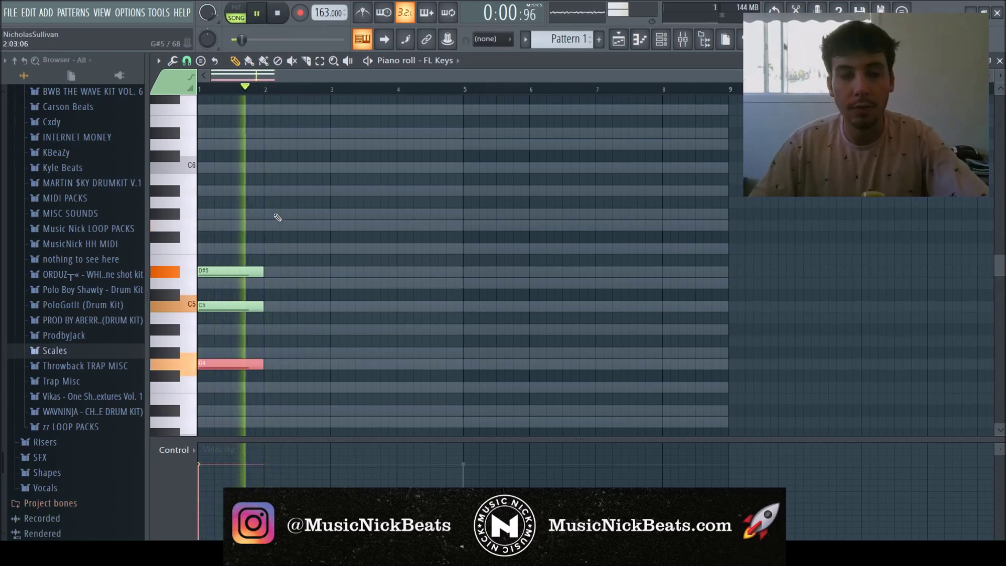
{"action": "key", "text": "space"}
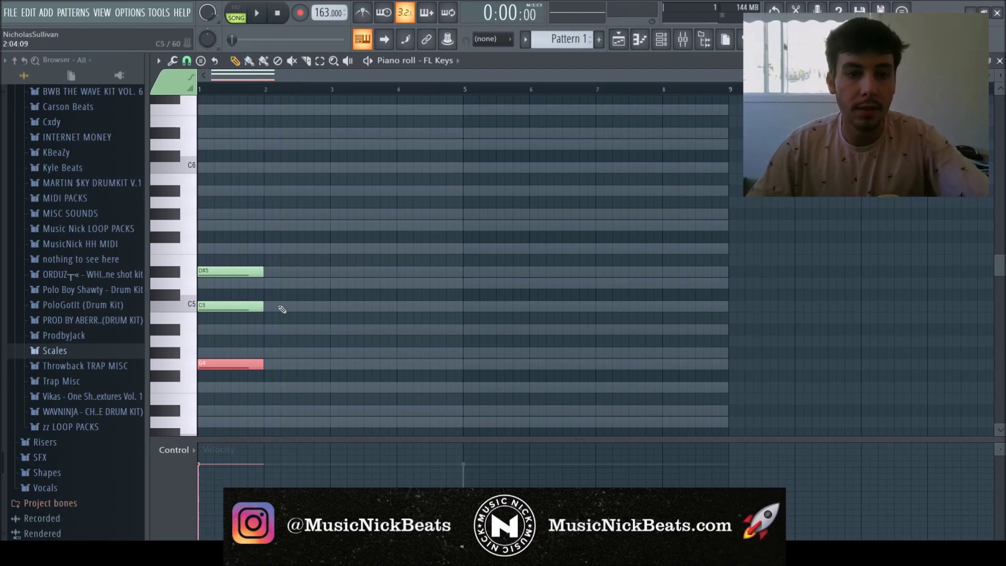
{"action": "left_click", "coordinate": [247, 306]}
{"action": "key", "text": "ctrl+Up"}
{"action": "key", "text": "space"}
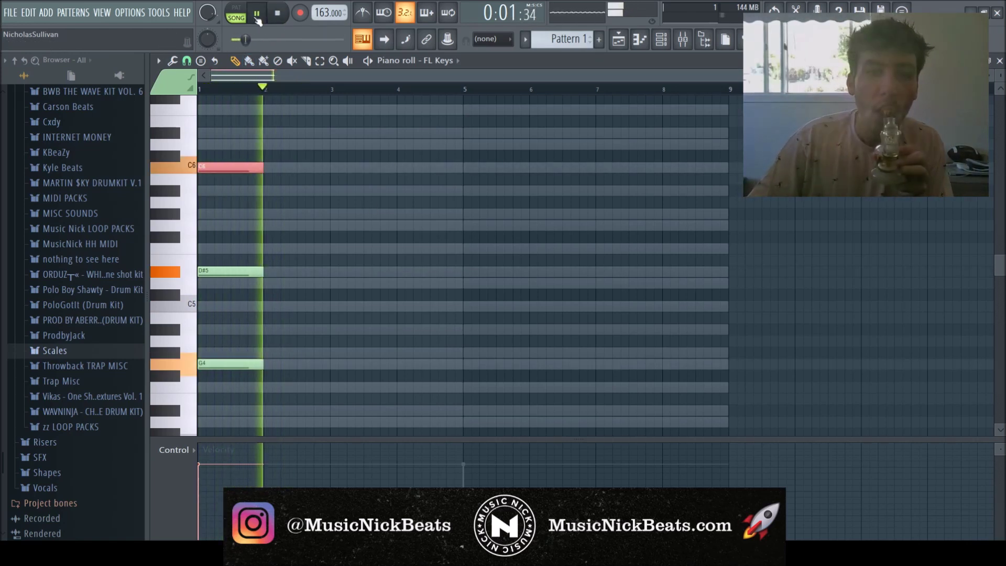
{"action": "left_click", "coordinate": [278, 18]}
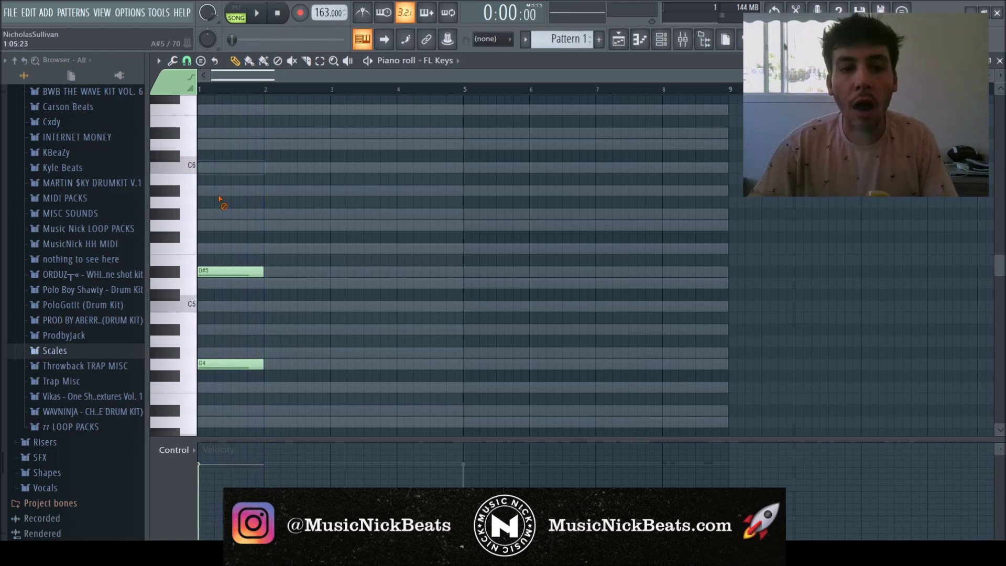
Step: Replace the one-bar C6 with a half-bar C6 starting midway through bar 1 and audition it
{"action": "key", "text": "space"}
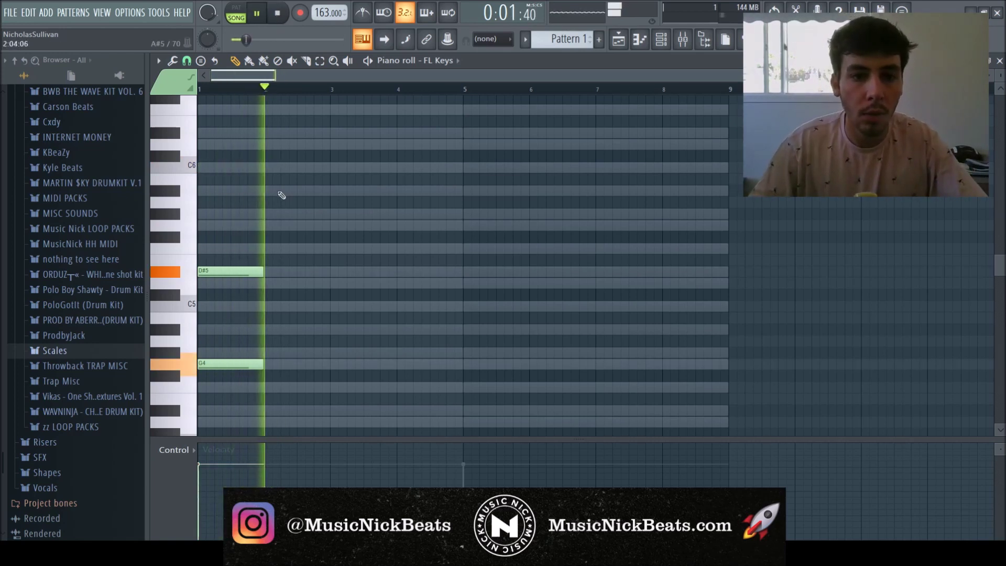
{"action": "key", "text": "space"}
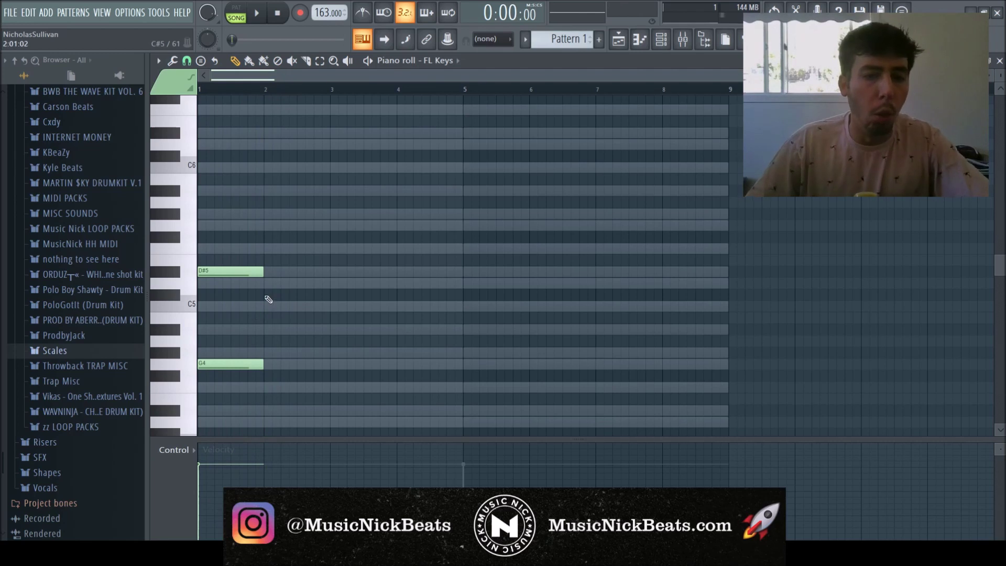
{"action": "key", "text": "space"}
{"action": "left_click", "coordinate": [234, 167]}
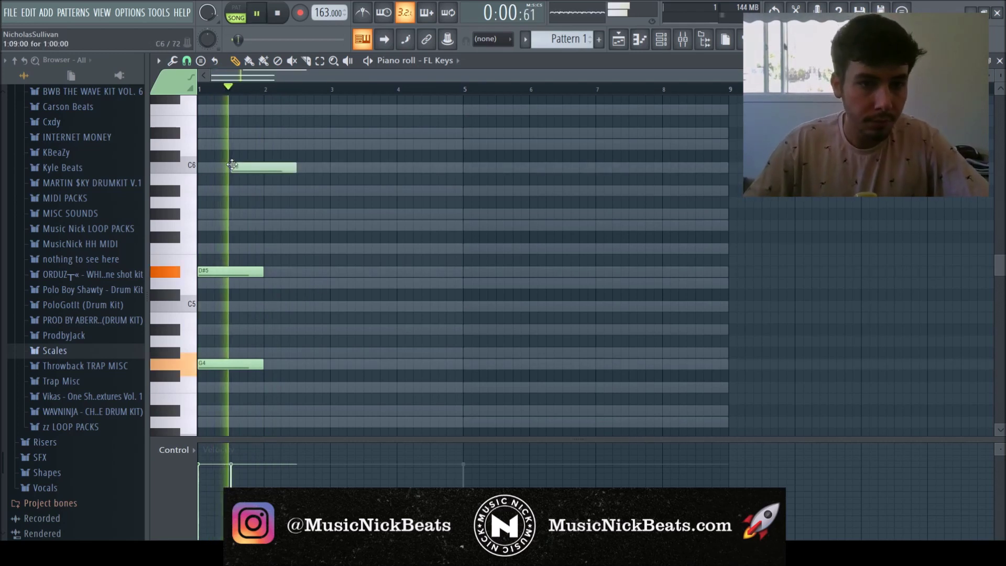
{"action": "key", "text": "space"}
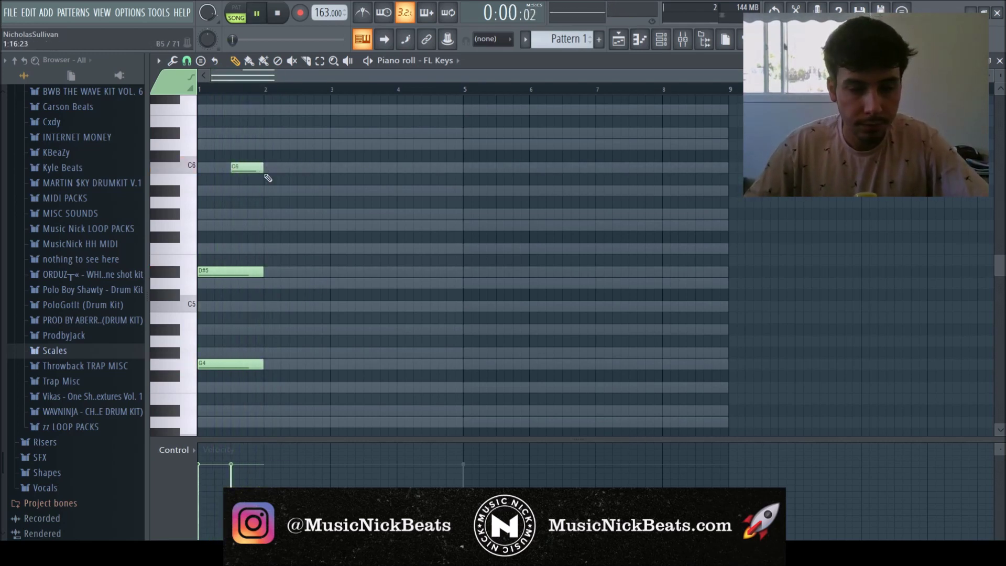
{"action": "key", "text": "space"}
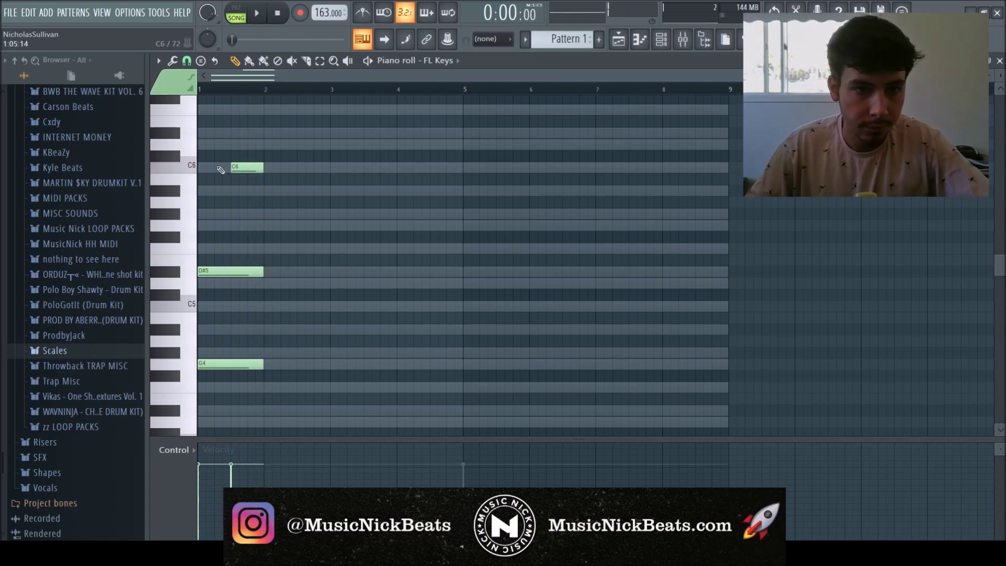
Step: Add a C5 note from beat 2 to the end of bar 1 and audition the phrase
{"action": "key", "text": "space"}
{"action": "left_click", "coordinate": [218, 306]}
{"action": "left_click", "coordinate": [233, 166]}
{"action": "left_click_drag", "start_coordinate": [246, 307], "coordinate": [262, 307]}
{"action": "key", "text": "space"}
{"action": "key", "text": "space"}
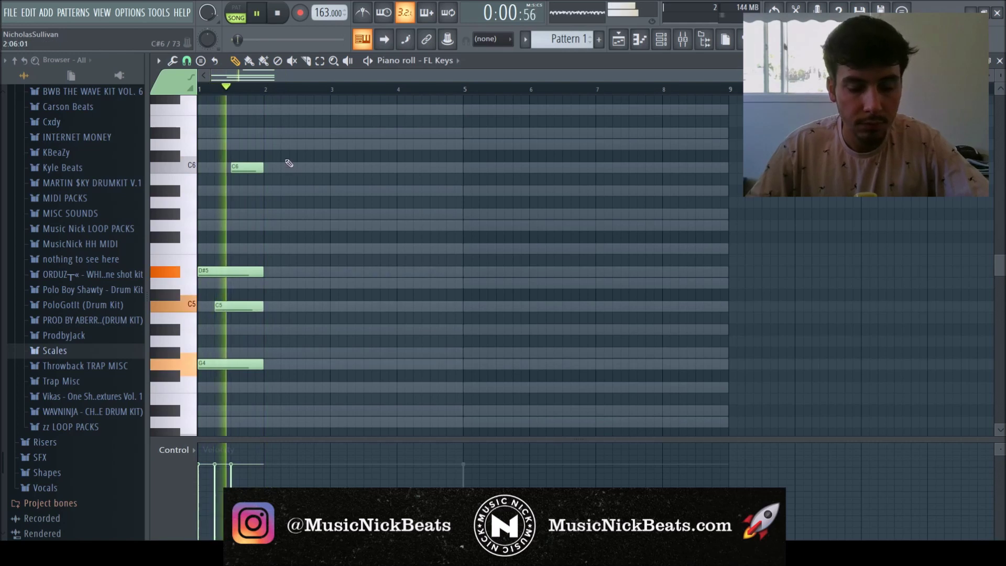
{"action": "left_click", "coordinate": [278, 14]}
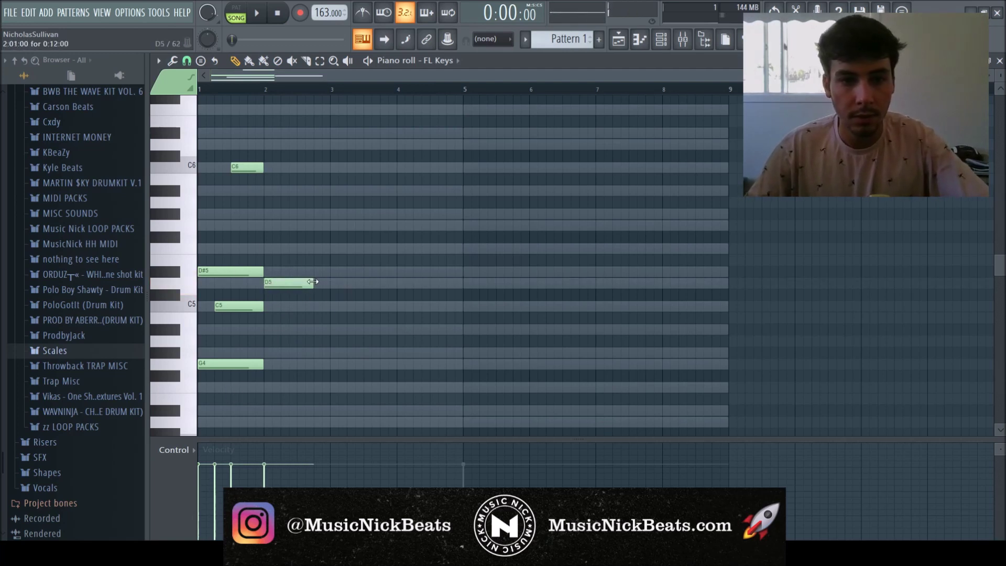
Step: Build bar 2 from one-bar G#4 and F5 notes plus a half-bar D6 starting midway through the bar
{"action": "left_click", "coordinate": [270, 249]}
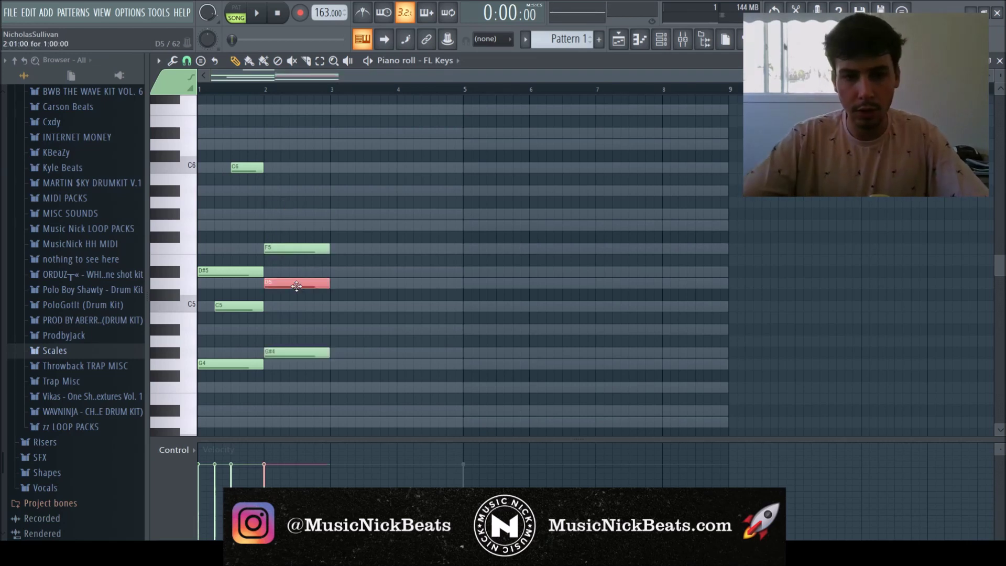
{"action": "key", "text": "ctrl+Up"}
{"action": "left_click_drag", "start_coordinate": [283, 145], "coordinate": [338, 152]}
Step: Add a D5 note from beat 2 to the end of bar 2 and audition the phrase
{"action": "key", "text": "space"}
{"action": "left_click_drag", "start_coordinate": [288, 306], "coordinate": [332, 285]}
{"action": "right_click", "coordinate": [297, 308]}
{"action": "left_click", "coordinate": [285, 284]}
{"action": "key", "text": "space"}
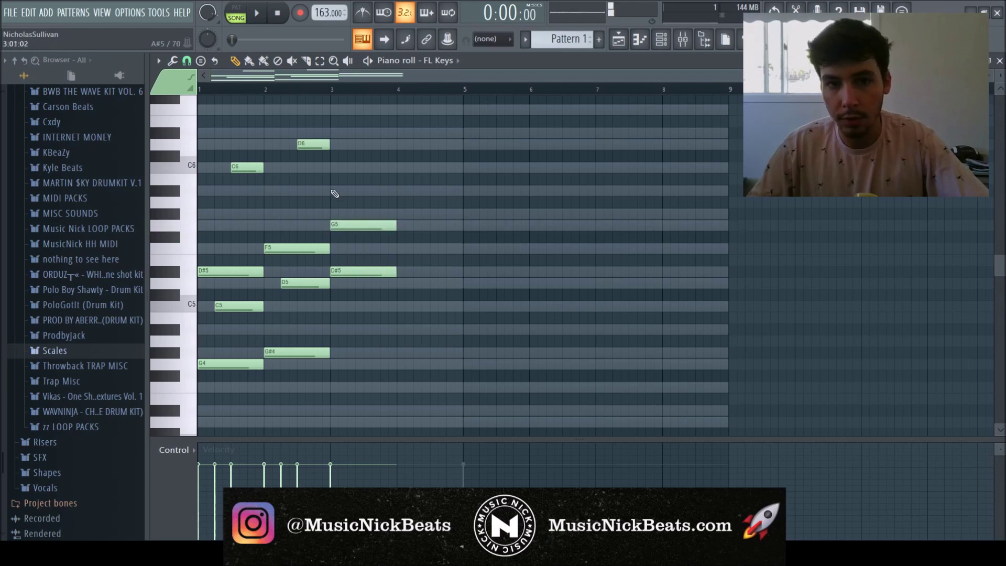
Step: Build bar 3 with one-bar A#4 and G5, D#5 from beat 2 and D#6 from the midpoint, and audition it
{"action": "key", "text": "ctrl+Down"}
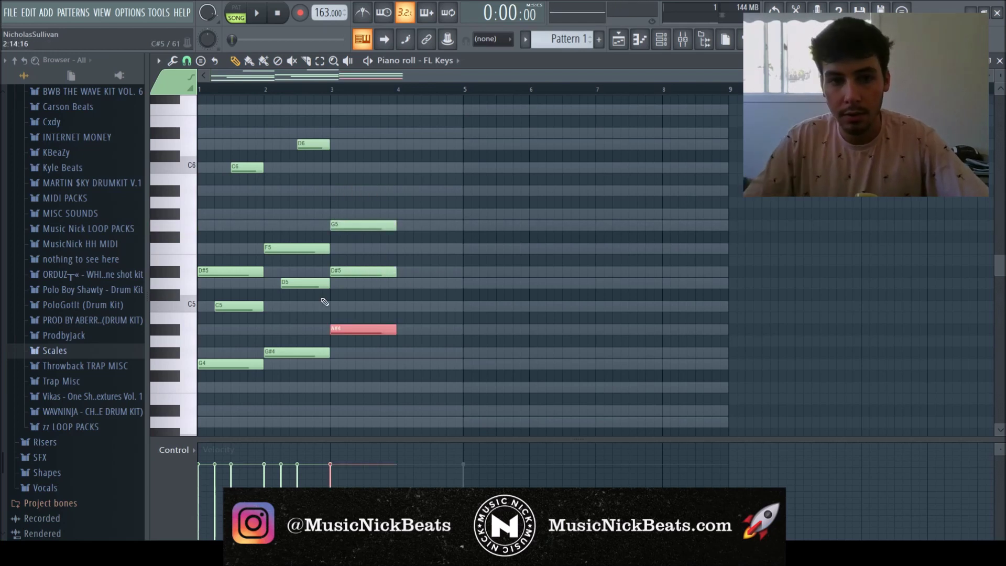
{"action": "key", "text": "ctrl+Up"}
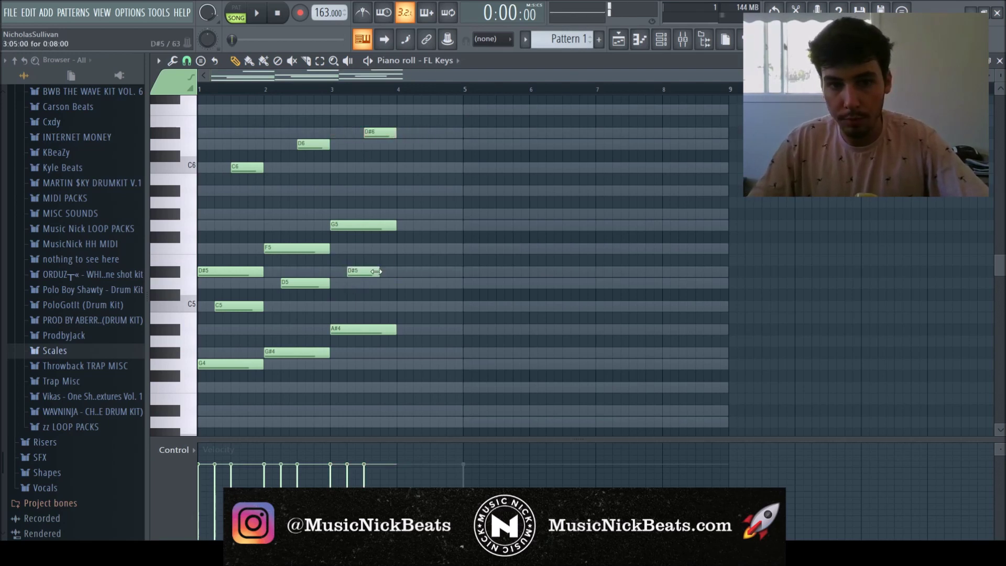
{"action": "left_click_drag", "start_coordinate": [376, 271], "coordinate": [398, 269]}
{"action": "key", "text": "space"}
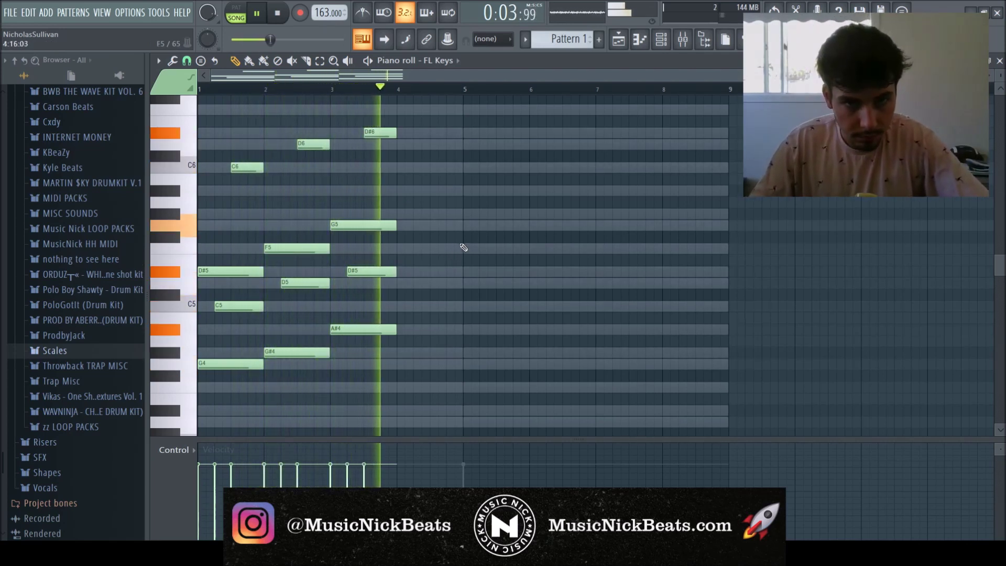
{"action": "key", "text": "space"}
Step: Extend all four bar 3 notes to end midway through bar 4 and start playback
{"action": "left_click_drag", "start_coordinate": [408, 368], "coordinate": [427, 139]}
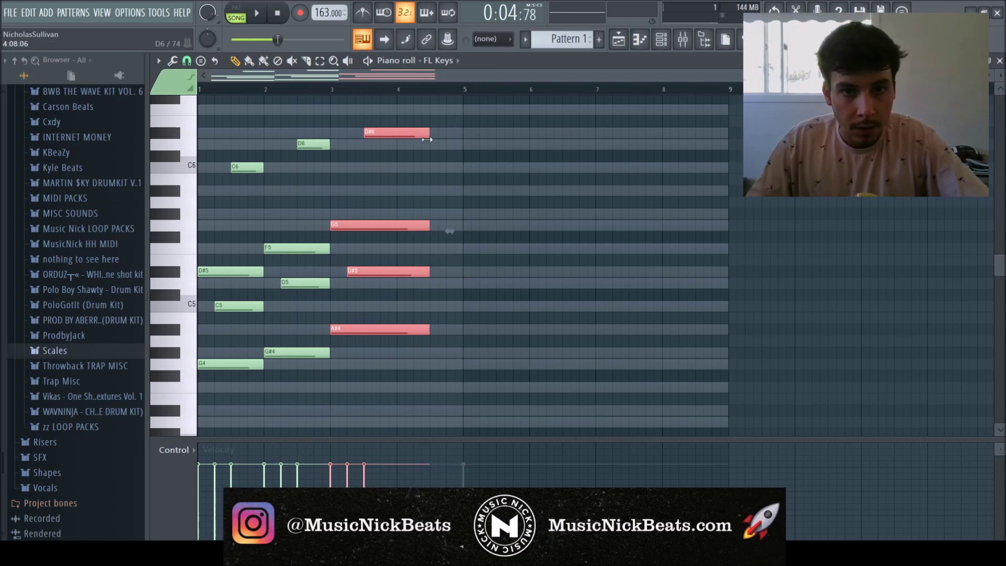
{"action": "left_click", "coordinate": [364, 93]}
{"action": "left_click", "coordinate": [360, 128], "text": "ctrl"}
{"action": "key", "text": "space"}
Step: Try a descending melody run of G6, F6 and D#6 in bar 4, then remove it
{"action": "scroll", "coordinate": [472, 153], "scroll_direction": "up", "scroll_amount": 2}
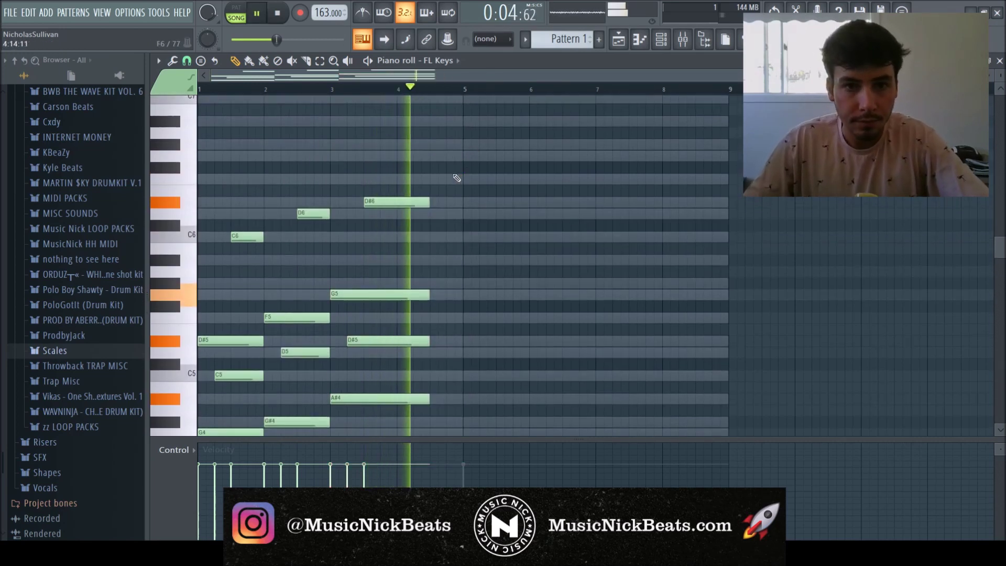
{"action": "key", "text": "space"}
{"action": "left_click", "coordinate": [429, 140]}
{"action": "right_click", "coordinate": [436, 141]}
{"action": "left_click", "coordinate": [420, 157]}
{"action": "left_click", "coordinate": [430, 181]}
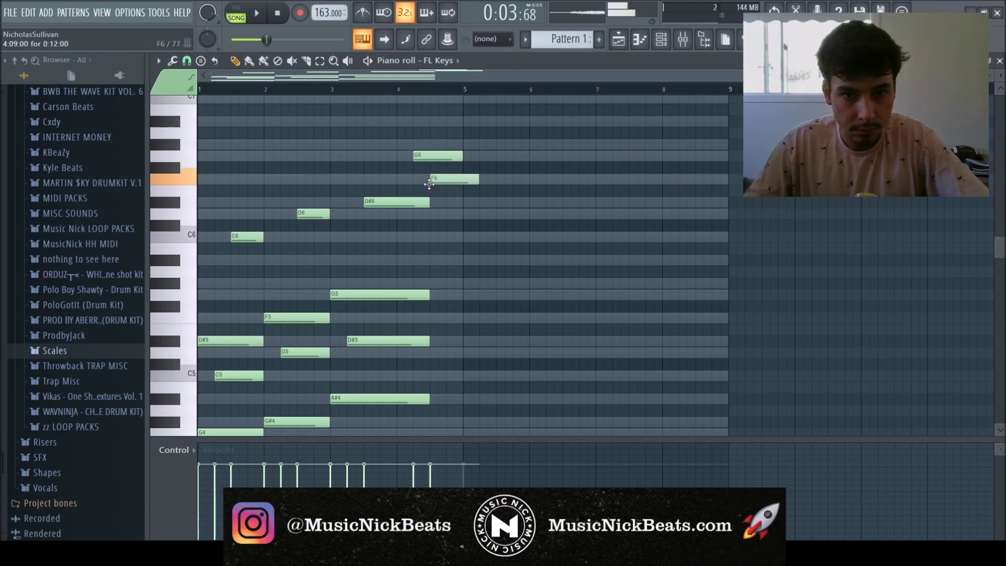
{"action": "key", "text": "space"}
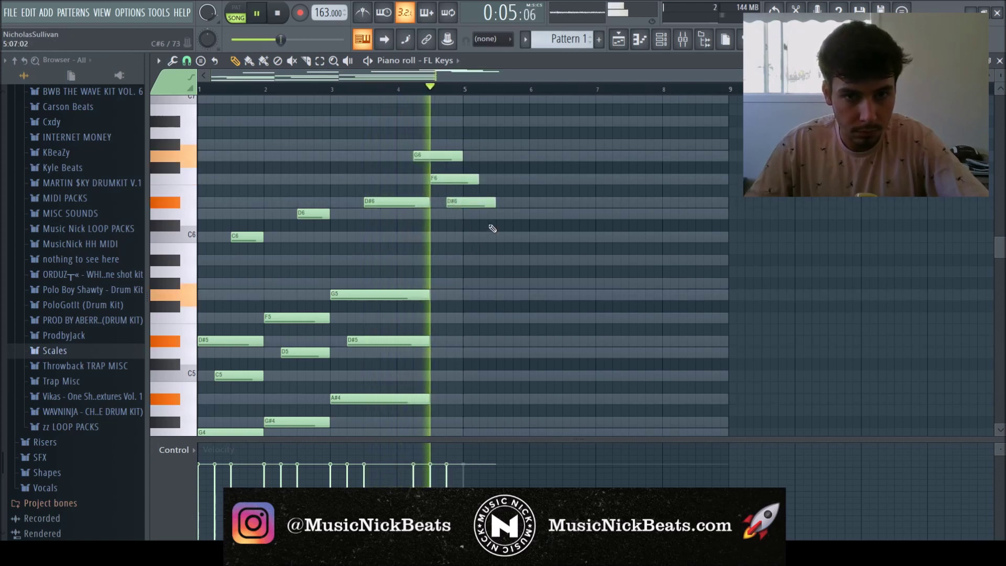
{"action": "key", "text": "space"}
{"action": "key", "text": "space"}
{"action": "right_click", "coordinate": [441, 157]}
{"action": "right_click", "coordinate": [451, 179]}
{"action": "right_click", "coordinate": [461, 202]}
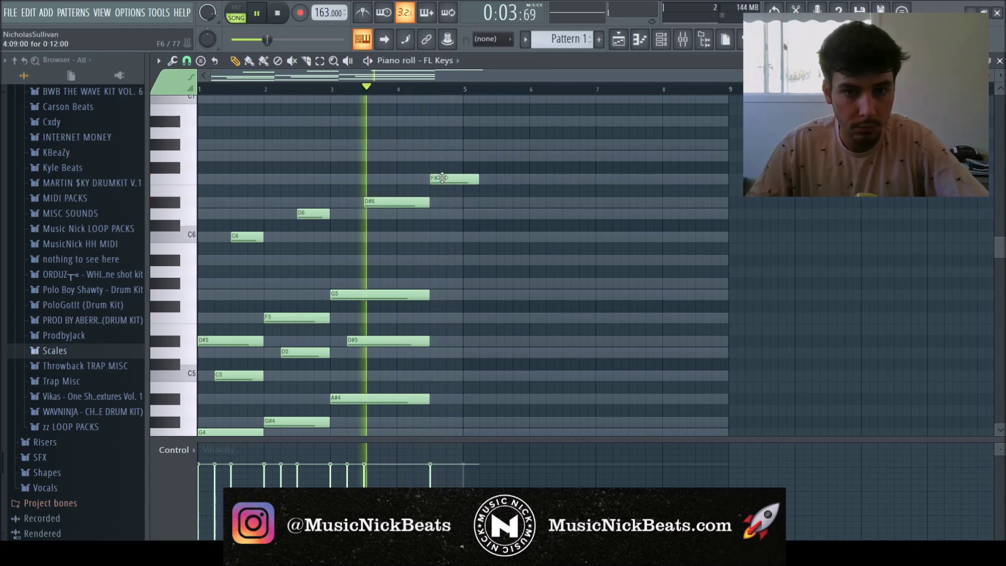
Step: Write a descending run of one-beat F6, D#6, D6 and A#5 notes, half a beat apart, from midway through bar 4
{"action": "left_click", "coordinate": [433, 179]}
{"action": "left_click", "coordinate": [441, 202]}
{"action": "left_click", "coordinate": [449, 213]}
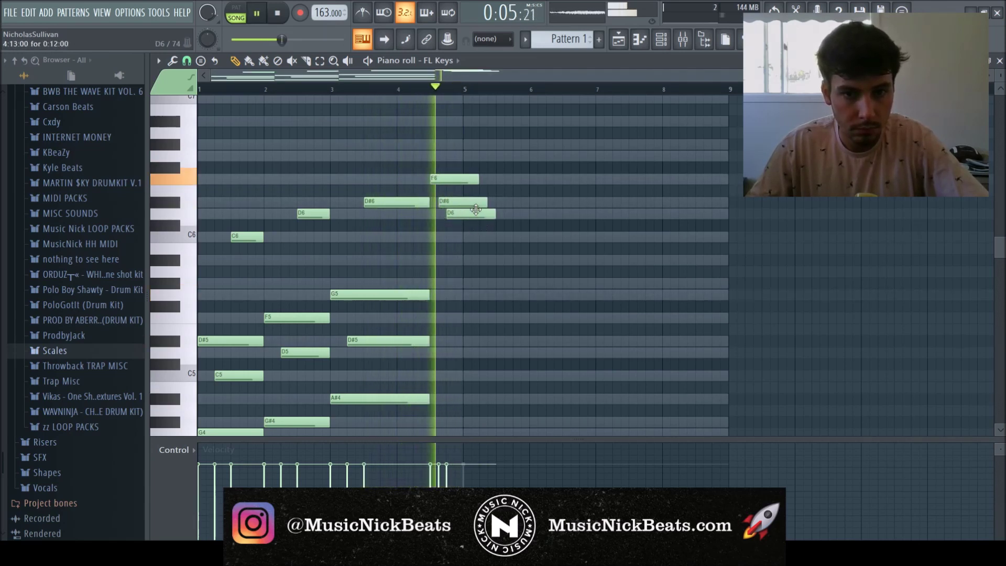
{"action": "left_click", "coordinate": [460, 238]}
{"action": "mouse_move", "coordinate": [501, 254]}
{"action": "left_mouse_down"}
{"action": "mouse_move", "coordinate": [440, 175]}
{"action": "mouse_move", "coordinate": [446, 184]}
{"action": "left_mouse_up"}
{"action": "left_click", "coordinate": [464, 190], "text": "ctrl"}
{"action": "right_click", "coordinate": [461, 238]}
{"action": "left_click", "coordinate": [457, 262]}
Step: Duplicate the whole four-bar melody into bars 5 to 8, delete the A#5 ending both runs, and audition it
{"action": "key", "text": "ctrl+a"}
{"action": "key", "text": "ctrl+b"}
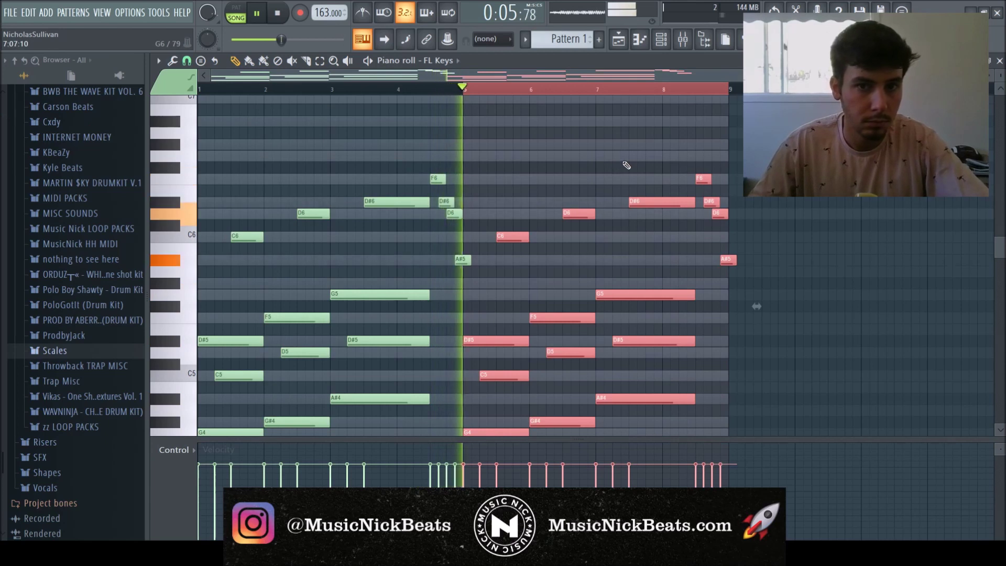
{"action": "scroll", "coordinate": [671, 189], "scroll_direction": "down", "scroll_amount": 2}
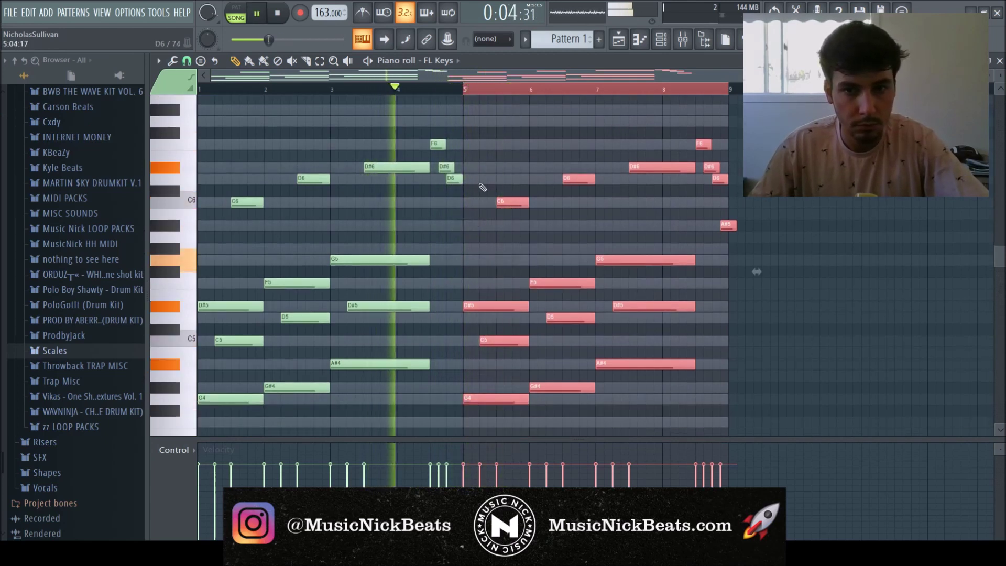
{"action": "right_click", "coordinate": [727, 227]}
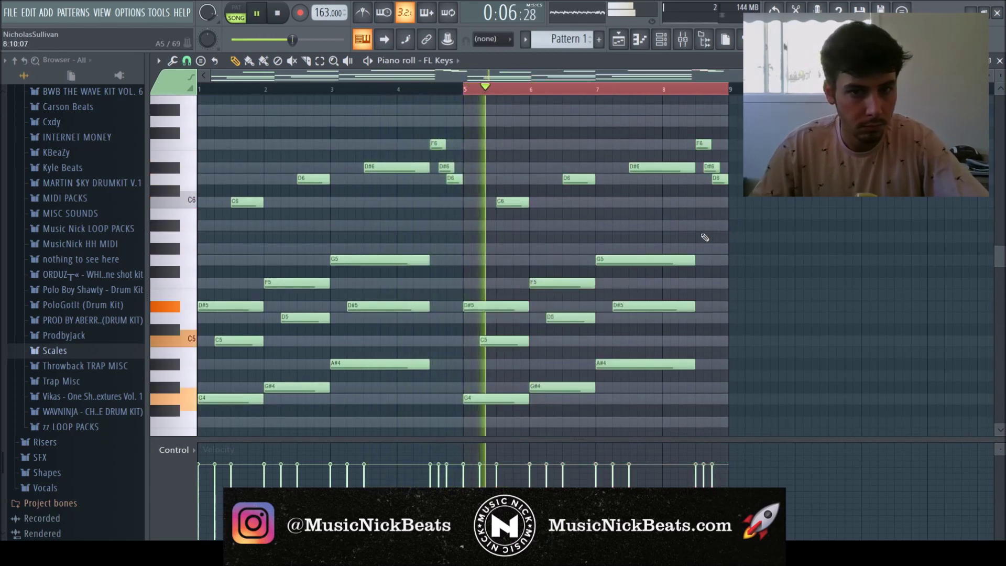
{"action": "key", "text": "space"}
{"action": "key", "text": "space"}
Step: Replace the bar 4 run with one-beat D#6, D6 and C6 notes, half a beat apart, from the bar's midpoint
{"action": "right_click", "coordinate": [443, 147]}
{"action": "left_click", "coordinate": [434, 158]}
{"action": "key", "text": "space"}
{"action": "right_click", "coordinate": [435, 160]}
{"action": "key", "text": "space"}
{"action": "left_click", "coordinate": [435, 166]}
{"action": "left_click", "coordinate": [443, 179]}
{"action": "left_click", "coordinate": [450, 201]}
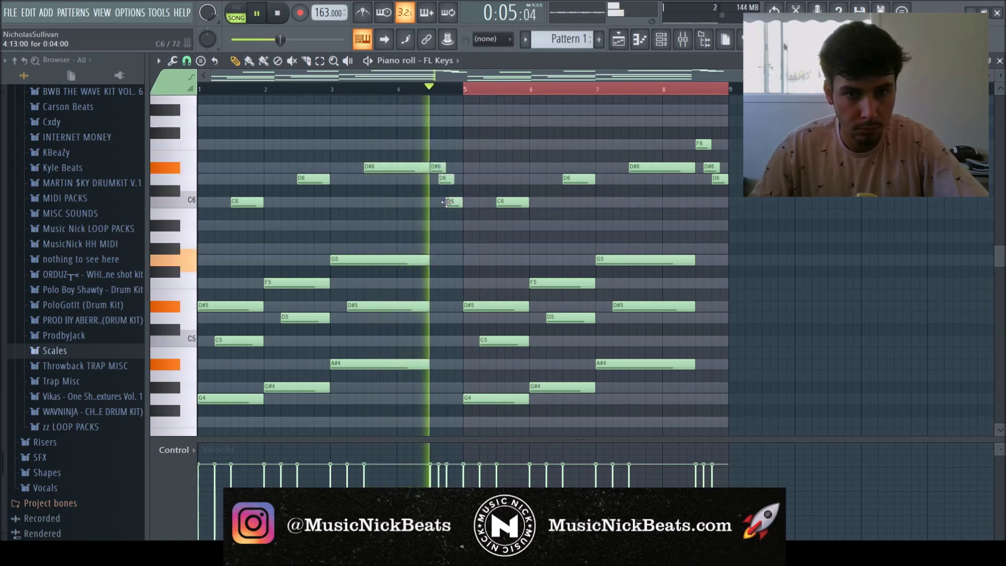
Step: Replace the bar 4 run with one-beat D#6 and D6 notes on beats 3 and 4, and audition it
{"action": "right_click", "coordinate": [451, 203]}
{"action": "key", "text": "space"}
{"action": "key", "text": "space"}
{"action": "right_click", "coordinate": [438, 167]}
{"action": "right_click", "coordinate": [447, 179]}
{"action": "left_click", "coordinate": [436, 169]}
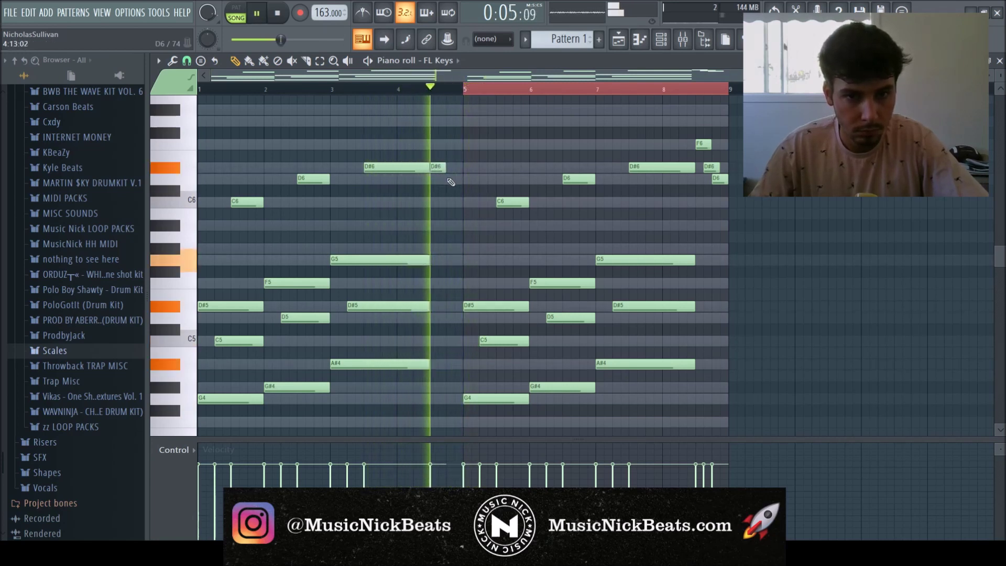
{"action": "left_click", "coordinate": [449, 181]}
{"action": "key", "text": "space"}
{"action": "key", "text": "space"}
Step: Swap the one-beat D#6 on beat 3 of bar 4 for a one-beat F6
{"action": "right_click", "coordinate": [441, 170]}
{"action": "left_click", "coordinate": [438, 145]}
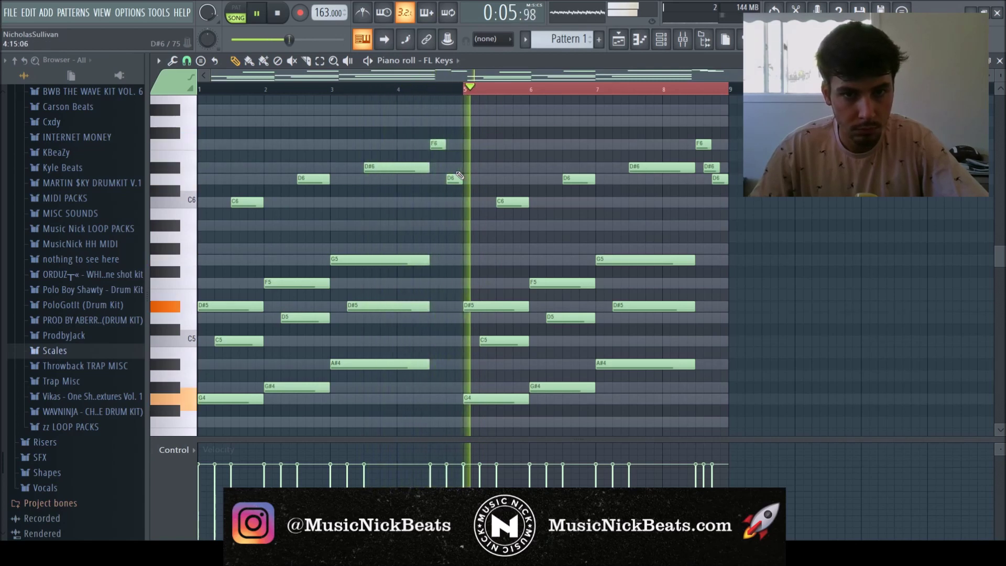
{"action": "scroll", "coordinate": [676, 262], "scroll_direction": "down", "scroll_amount": 4}
{"action": "scroll", "coordinate": [681, 269], "scroll_direction": "up", "scroll_amount": 4}
Step: Replace the three-note run in the second half of bar 8 with one-beat D6 and C6 notes on beats 3 and 4
{"action": "right_click", "coordinate": [703, 145]}
{"action": "right_click", "coordinate": [711, 168]}
{"action": "right_click", "coordinate": [720, 179]}
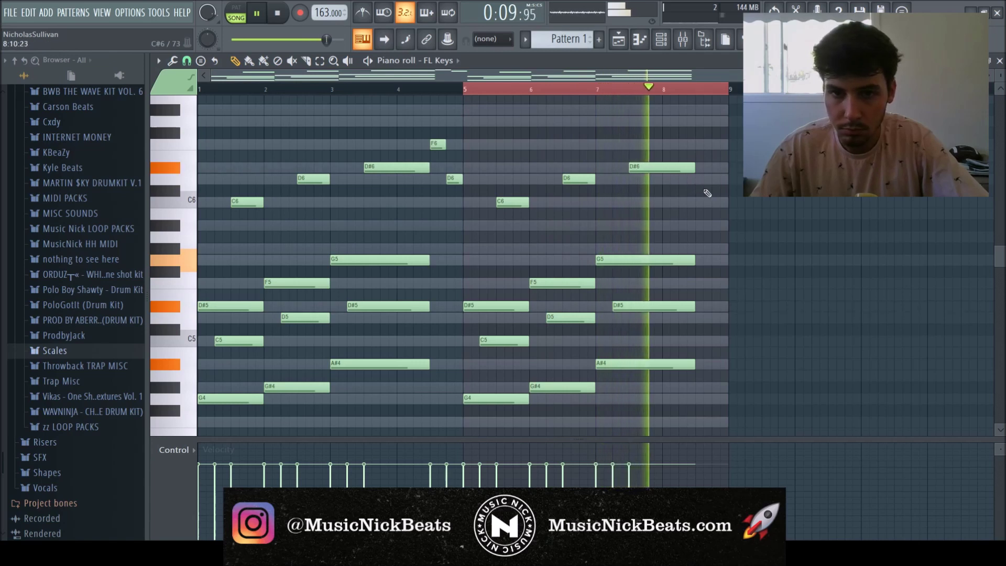
{"action": "left_click", "coordinate": [716, 201]}
{"action": "left_click", "coordinate": [700, 178]}
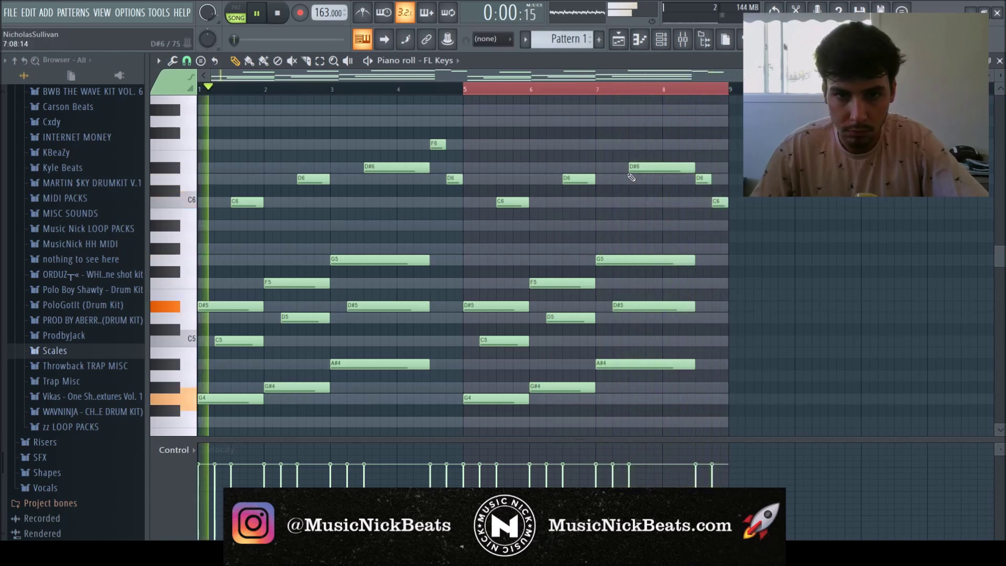
Step: Replace the bar 4 ending with one-beat D6 and C6 notes on beats 3 and 4
{"action": "right_click", "coordinate": [441, 144]}
{"action": "right_click", "coordinate": [454, 179]}
{"action": "left_click", "coordinate": [437, 180]}
{"action": "left_click", "coordinate": [454, 201]}
Step: Try a one-beat A#5 note at the start of bar 1, audition from there, and remove it
{"action": "left_click_drag", "start_coordinate": [206, 226], "coordinate": [155, 234]}
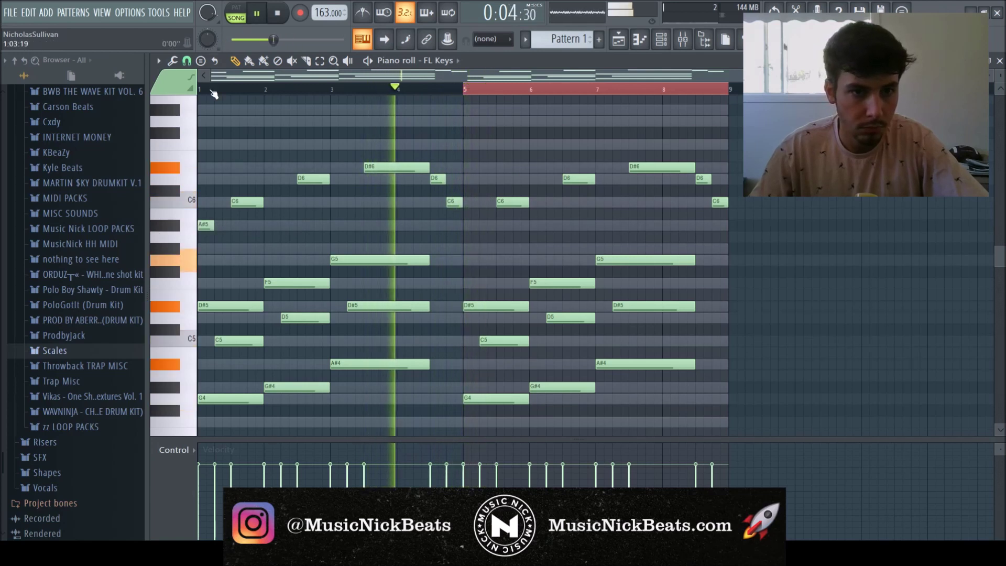
{"action": "left_click", "coordinate": [204, 92]}
{"action": "right_click", "coordinate": [211, 226]}
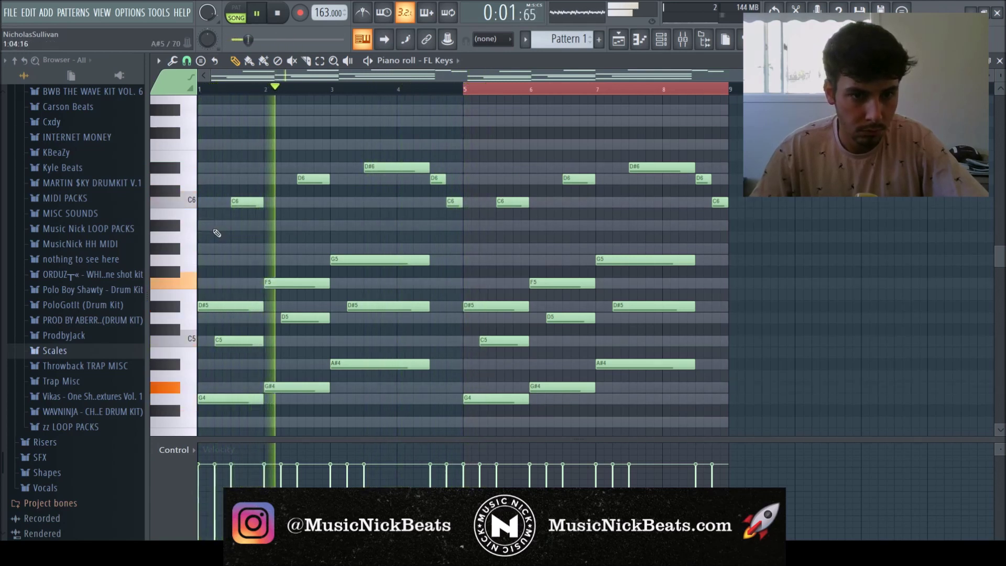
{"action": "scroll", "coordinate": [265, 209], "scroll_direction": "down", "scroll_amount": 2}
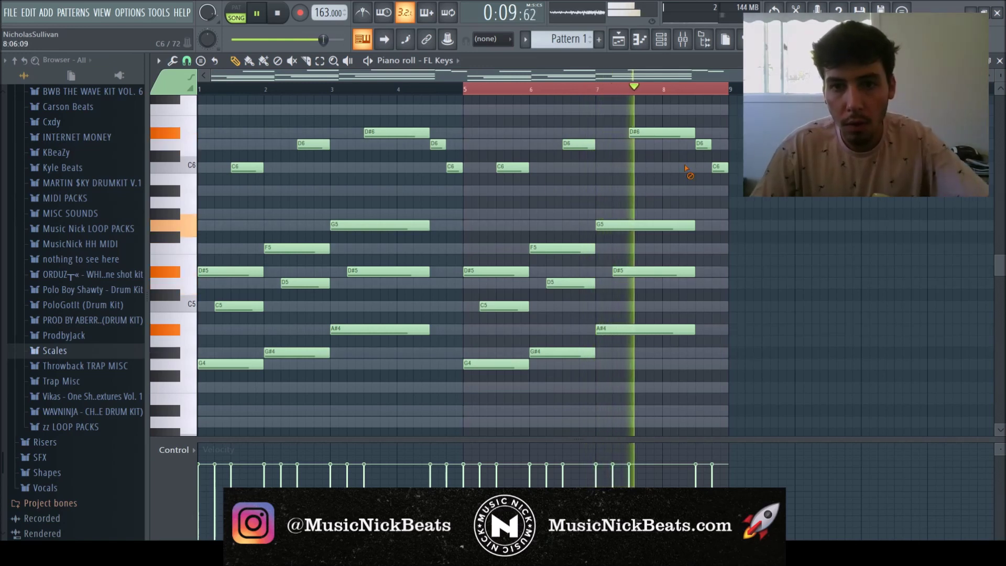
Step: Replace the D6 and C6 ending of bar 8 with a descending run of one-beat G#6, G6, F6 and D#6 notes, and audition it
{"action": "key", "text": "space"}
{"action": "scroll", "coordinate": [686, 152], "scroll_direction": "up", "scroll_amount": 3}
{"action": "left_click", "coordinate": [674, 144]}
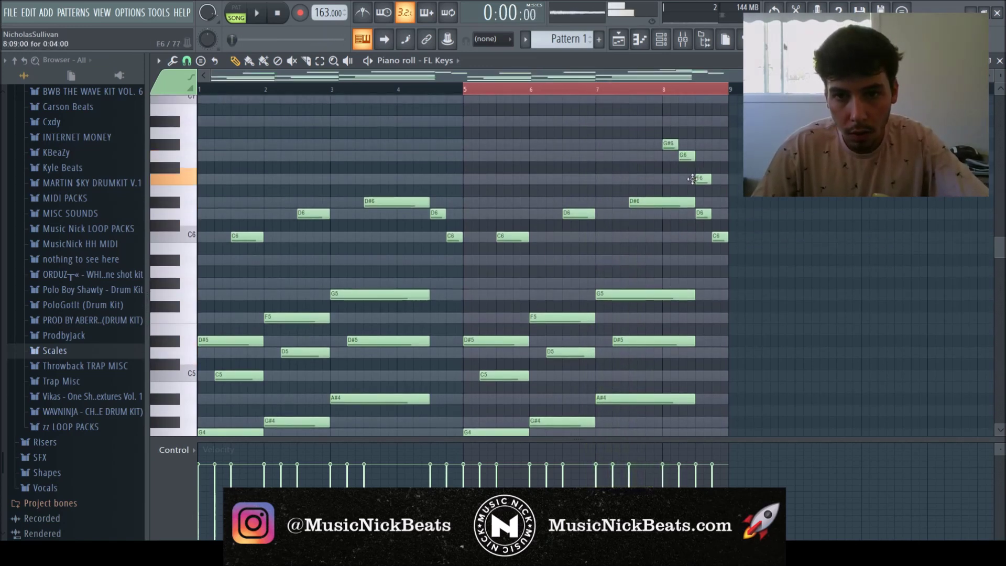
{"action": "key", "text": "space"}
{"action": "left_click", "coordinate": [719, 204]}
{"action": "right_click", "coordinate": [720, 235]}
{"action": "right_click", "coordinate": [703, 214]}
{"action": "left_click", "coordinate": [598, 90]}
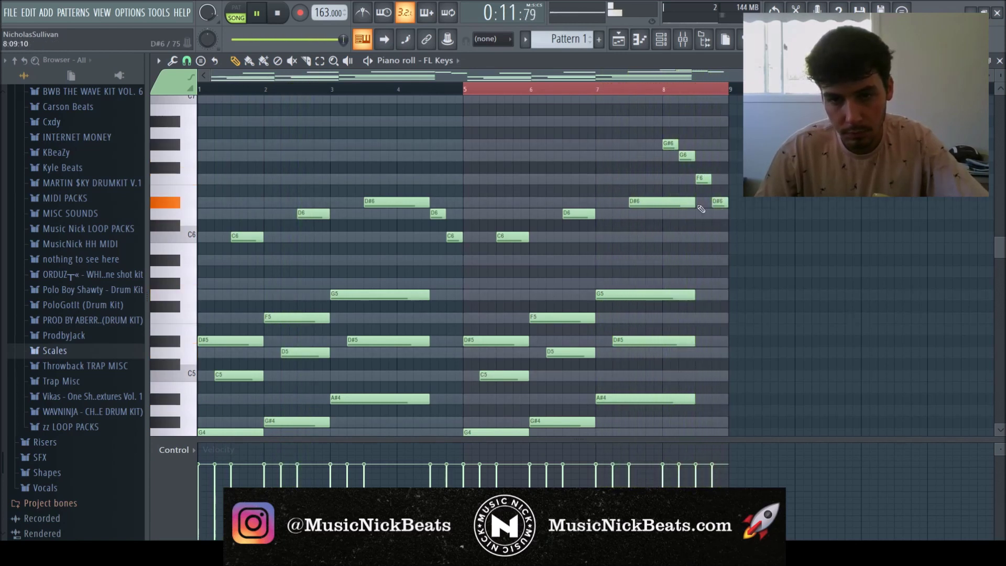
{"action": "scroll", "coordinate": [702, 206], "scroll_direction": "down", "scroll_amount": 3}
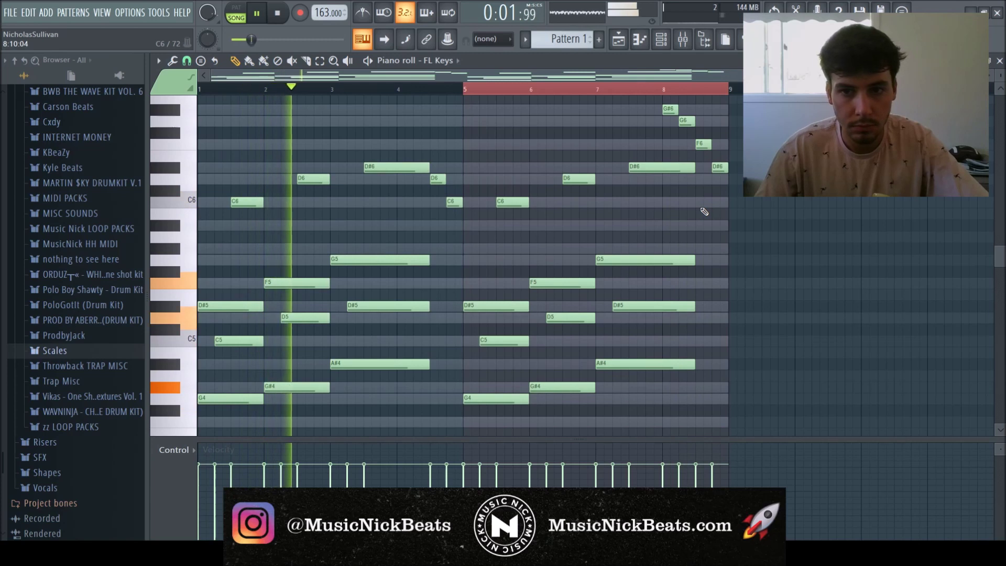
{"action": "key", "text": "space"}
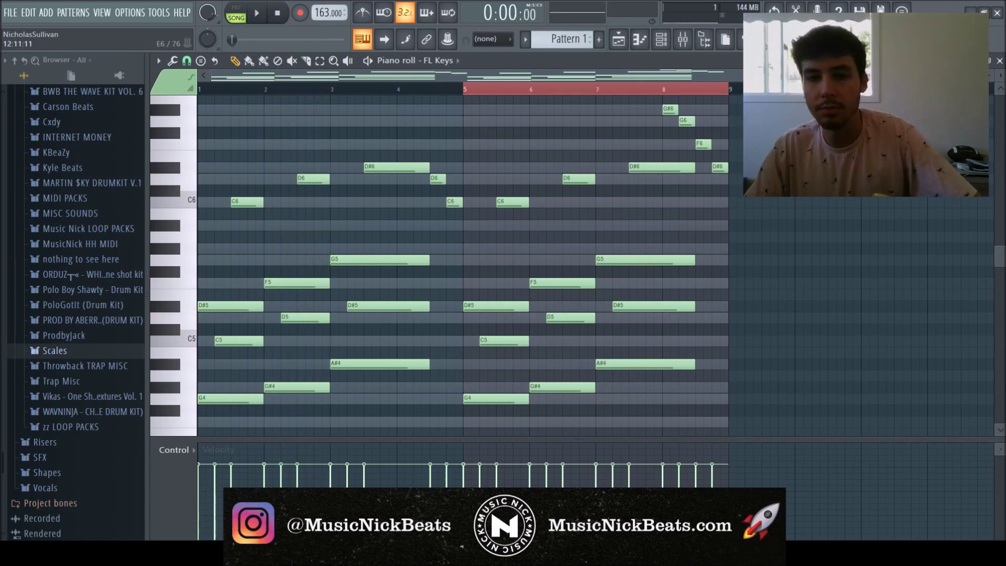
Step: Close the piano roll, dismiss Omnisphere's start screen and move its window higher
{"action": "left_click", "coordinate": [999, 61]}
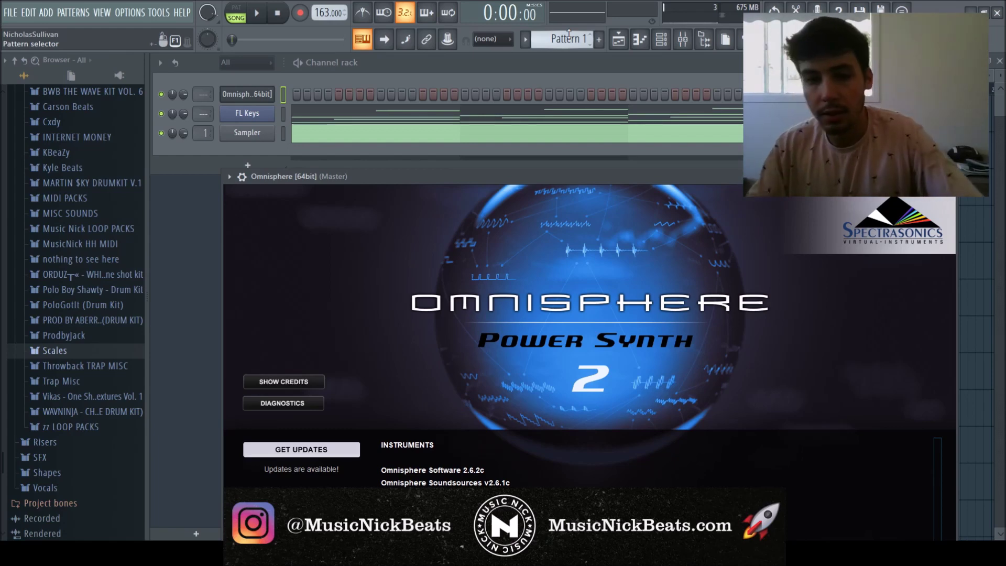
{"action": "left_click", "coordinate": [623, 315]}
{"action": "left_click_drag", "start_coordinate": [541, 183], "coordinate": [534, 122]}
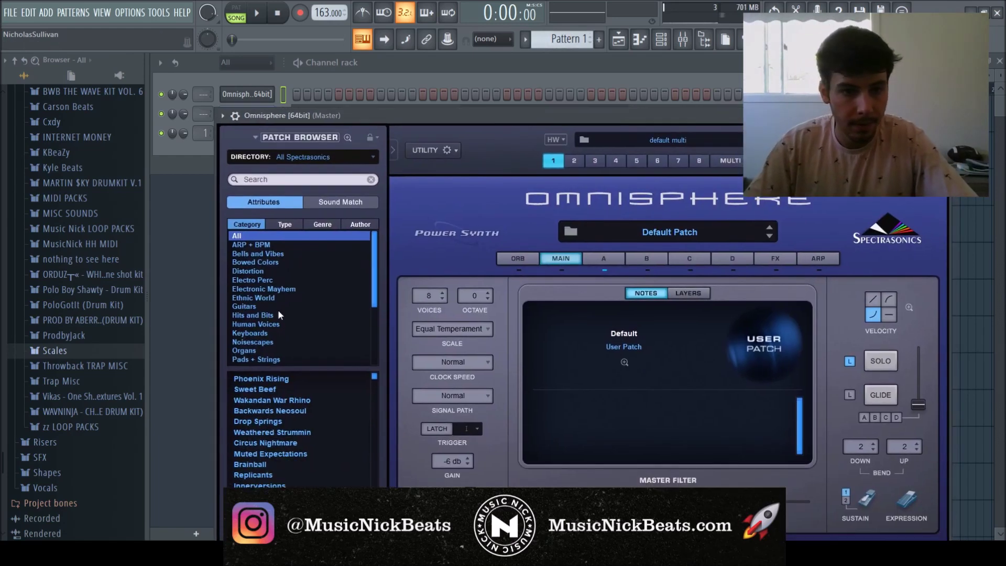
Step: Copy the FL Keys notes to the Omnisphere channel, mute FL Keys, and route Omnisphere to mixer insert 1
{"action": "left_click", "coordinate": [303, 85]}
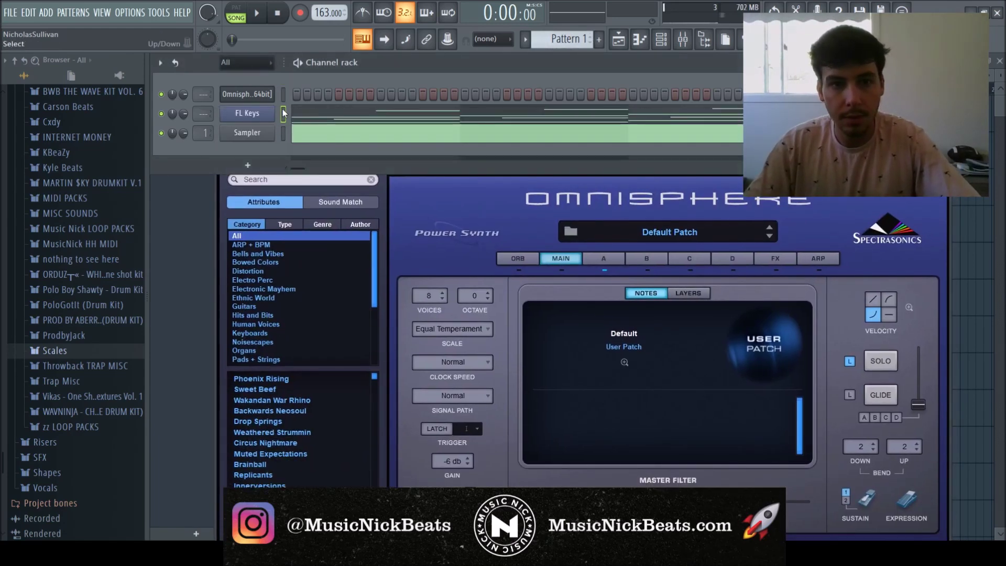
{"action": "key", "text": "F9"}
{"action": "key", "text": "Right"}
{"action": "key", "text": "ctrl+l"}
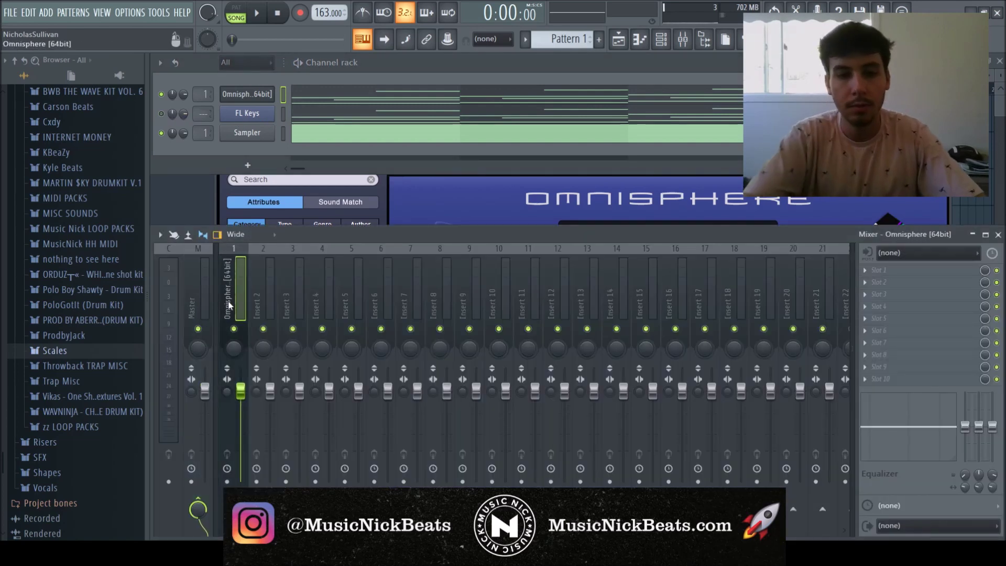
Step: Load the KEYS - Drip patch from Omnisphere's Sharing directory and audition the pattern with it
{"action": "left_click", "coordinate": [249, 180]}
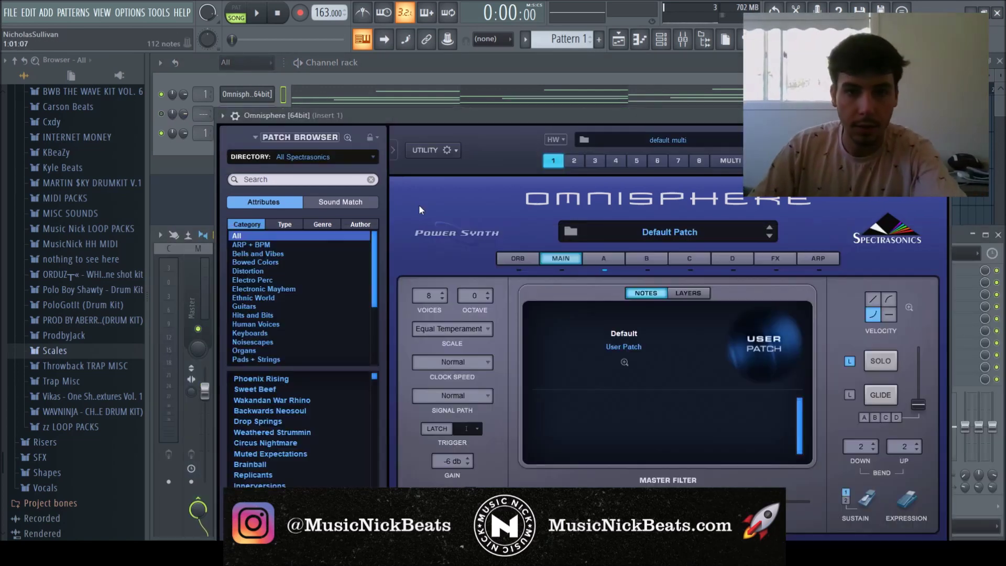
{"action": "left_click_drag", "start_coordinate": [401, 121], "coordinate": [379, 97]}
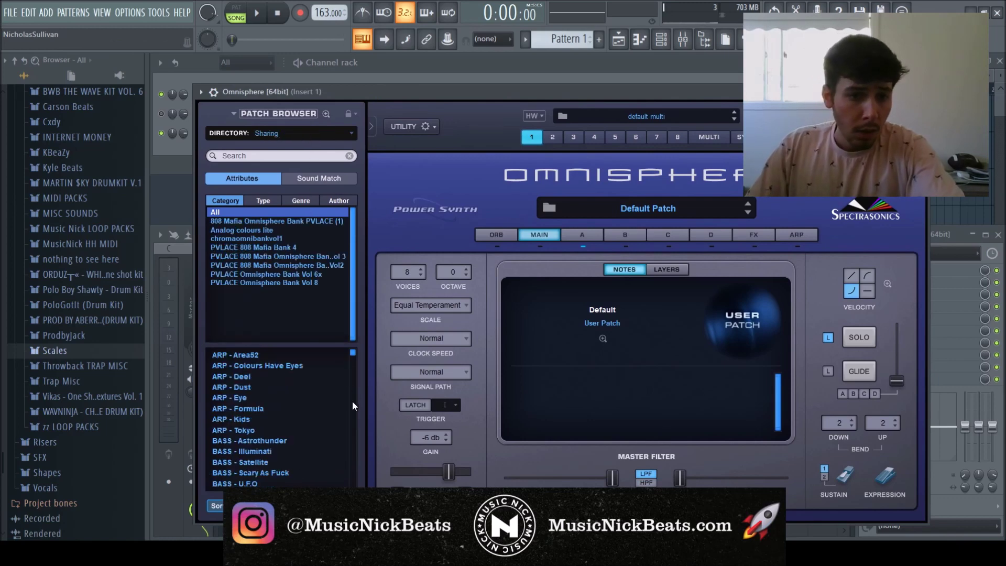
{"action": "left_click_drag", "start_coordinate": [353, 357], "coordinate": [313, 439]}
{"action": "left_click", "coordinate": [306, 441]}
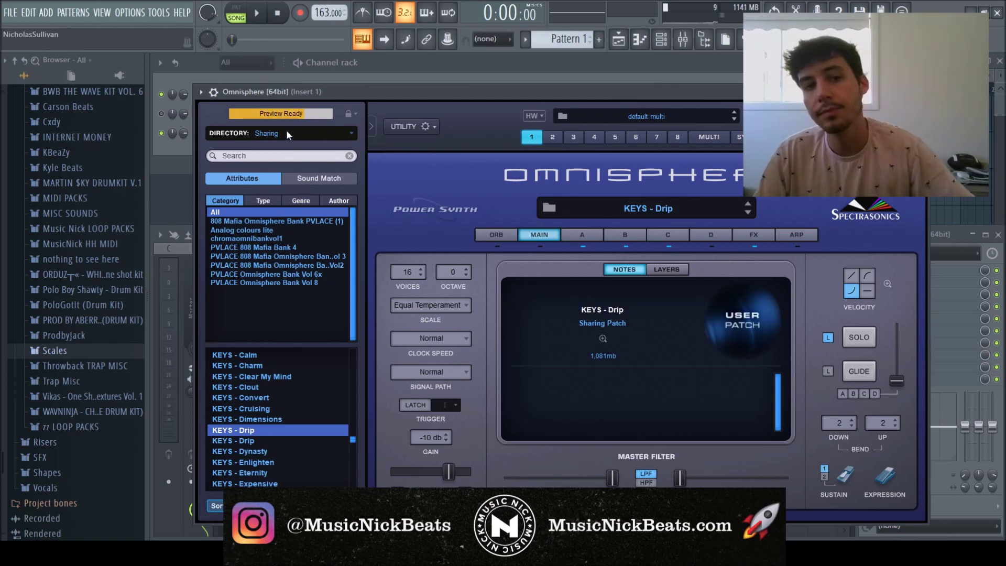
{"action": "left_click", "coordinate": [258, 14]}
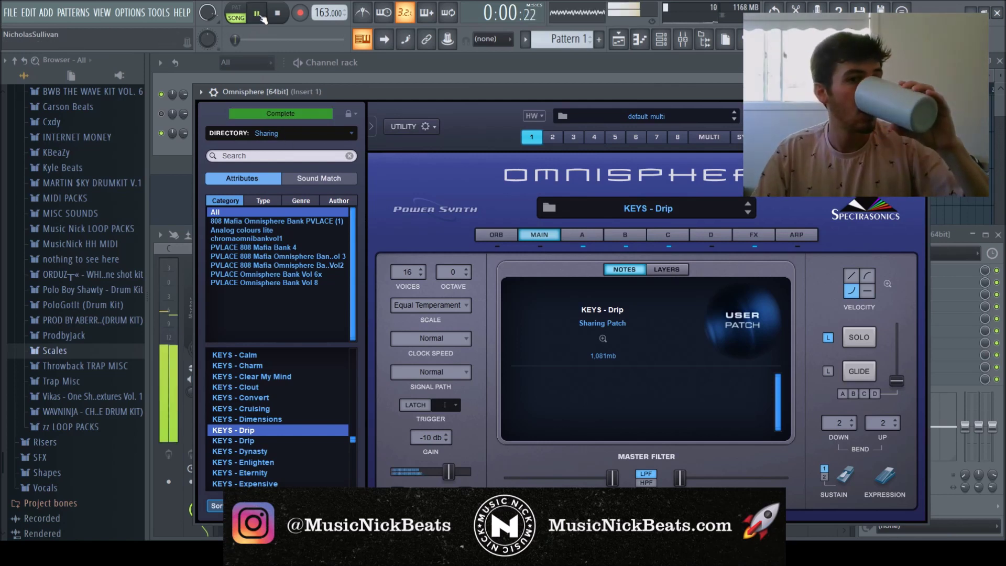
{"action": "left_click", "coordinate": [279, 14]}
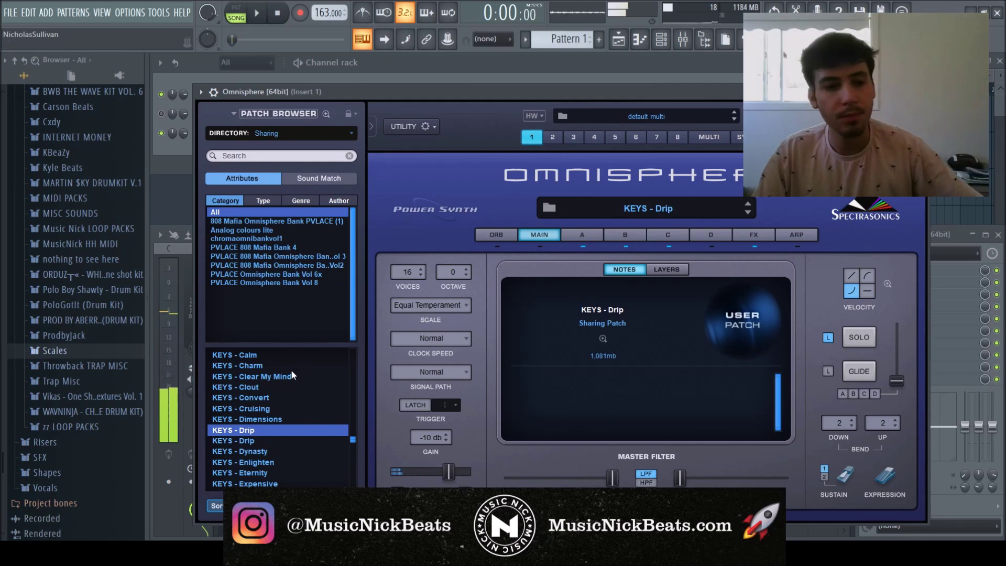
Step: Load the KEYS - Eternity patch and audition the pattern with it
{"action": "scroll", "coordinate": [281, 407], "scroll_direction": "down", "scroll_amount": 2}
{"action": "left_click", "coordinate": [281, 408]}
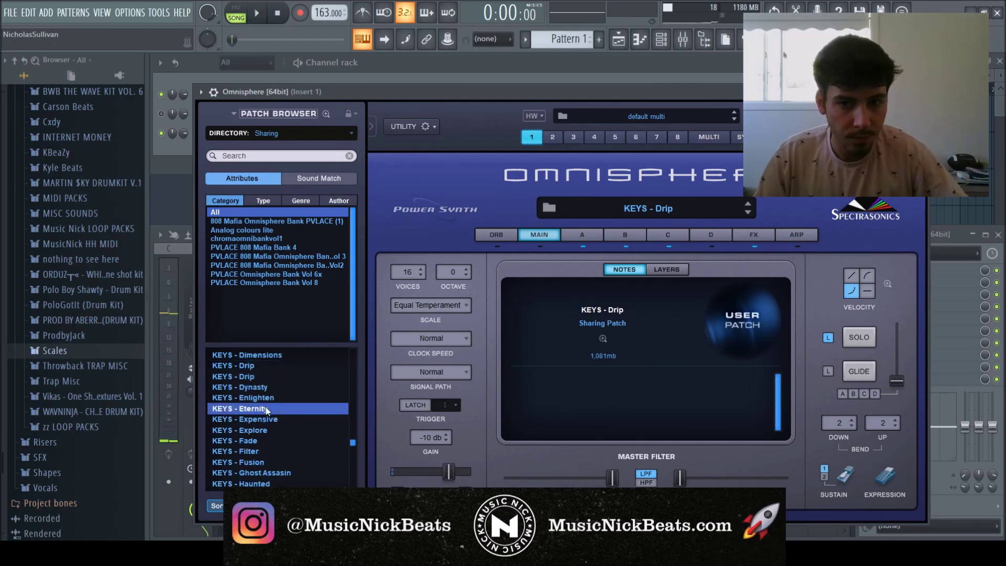
{"action": "left_click", "coordinate": [257, 13]}
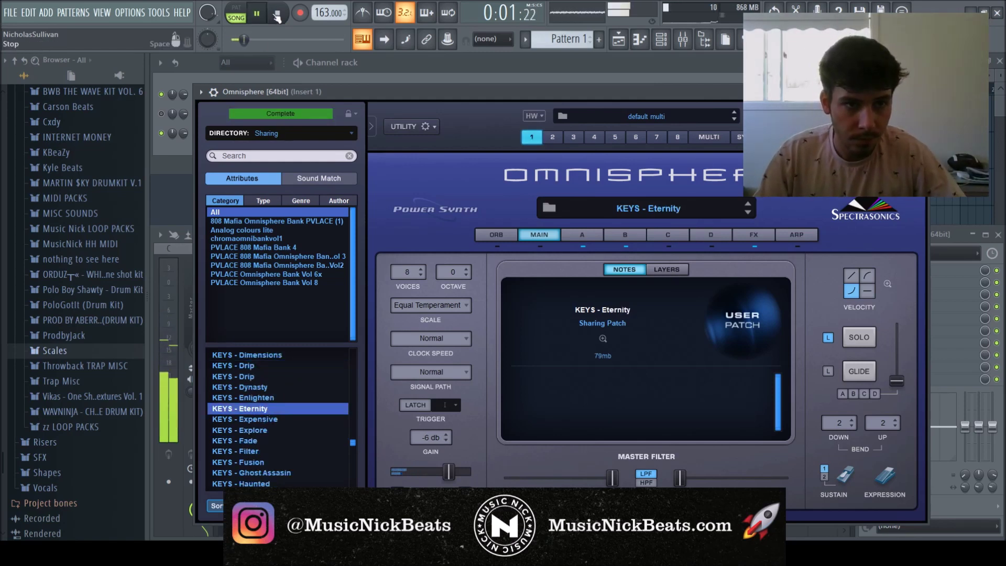
{"action": "left_click", "coordinate": [278, 14]}
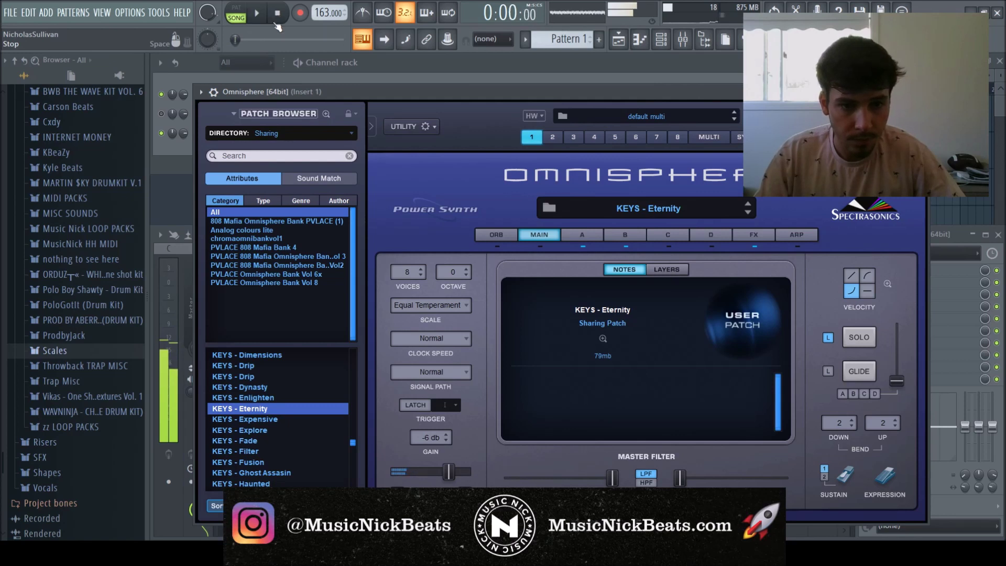
Step: Try the KEYS - Fusion, KEYS - Expensive and KEYS - Fade patches in turn
{"action": "left_click", "coordinate": [256, 461]}
{"action": "left_click", "coordinate": [262, 420]}
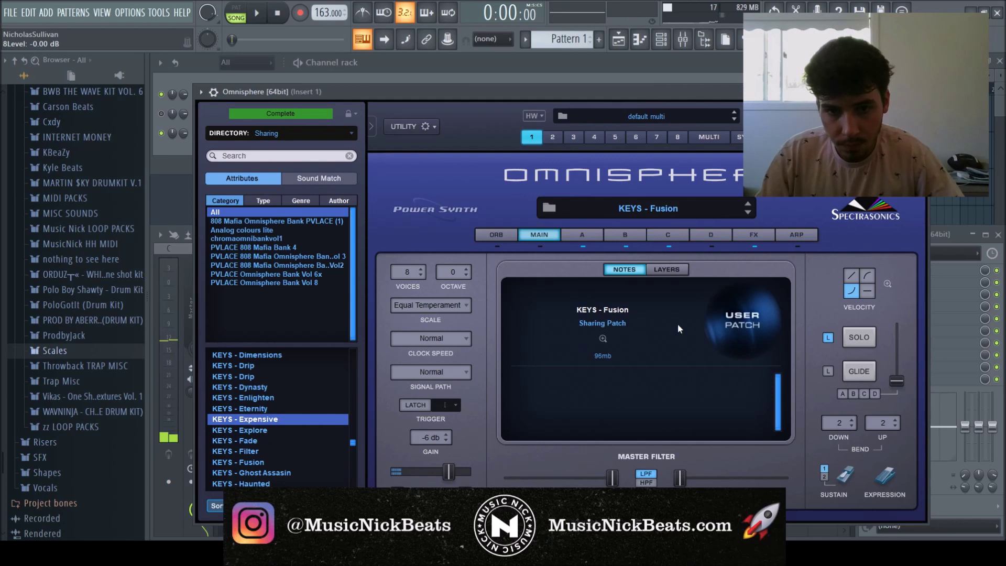
{"action": "left_click", "coordinate": [269, 441]}
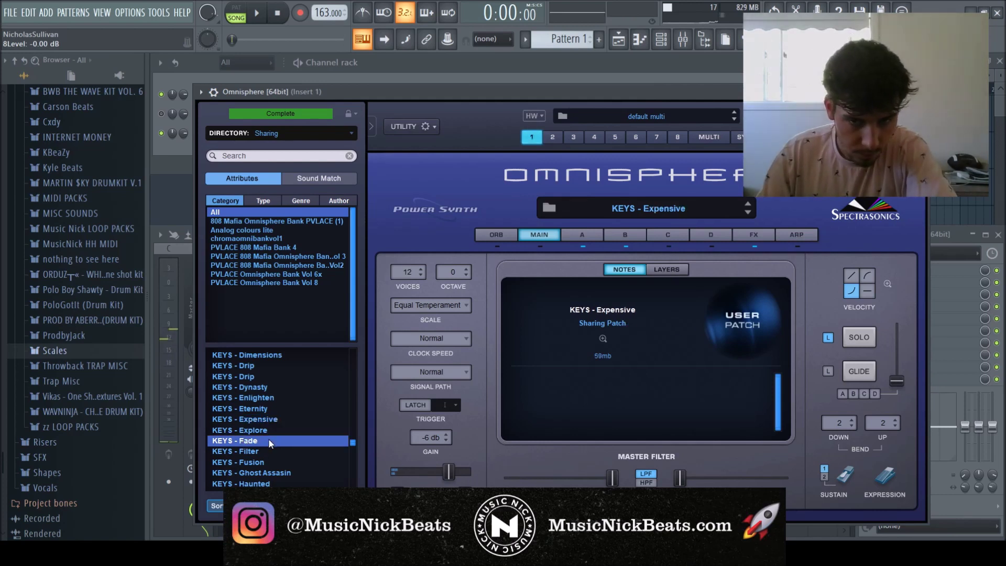
Step: Load the KEYS - Haunted patch and audition the pattern with it
{"action": "scroll", "coordinate": [265, 439], "scroll_direction": "down", "scroll_amount": 2}
{"action": "left_click", "coordinate": [266, 440]}
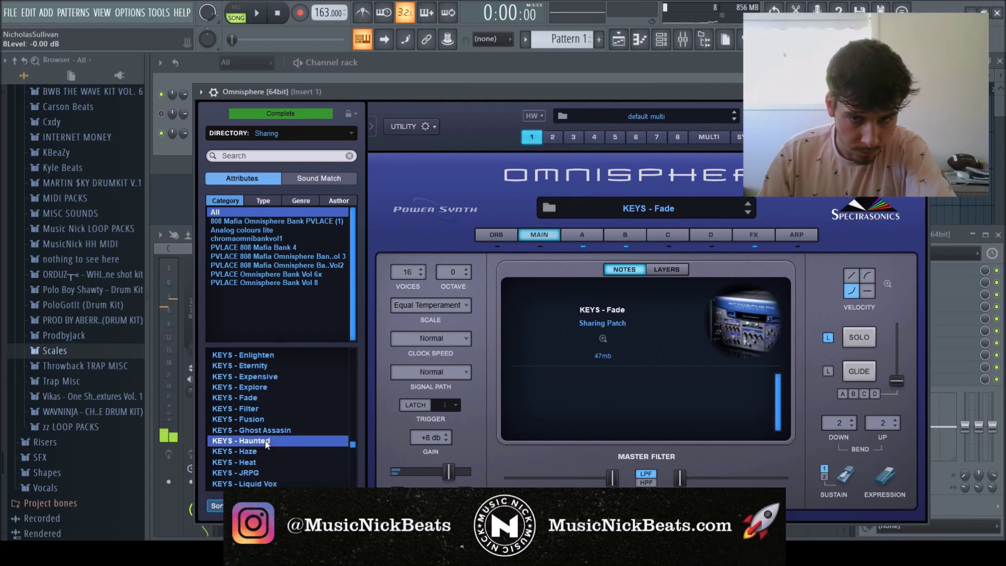
{"action": "left_click", "coordinate": [256, 13]}
{"action": "left_click", "coordinate": [278, 13]}
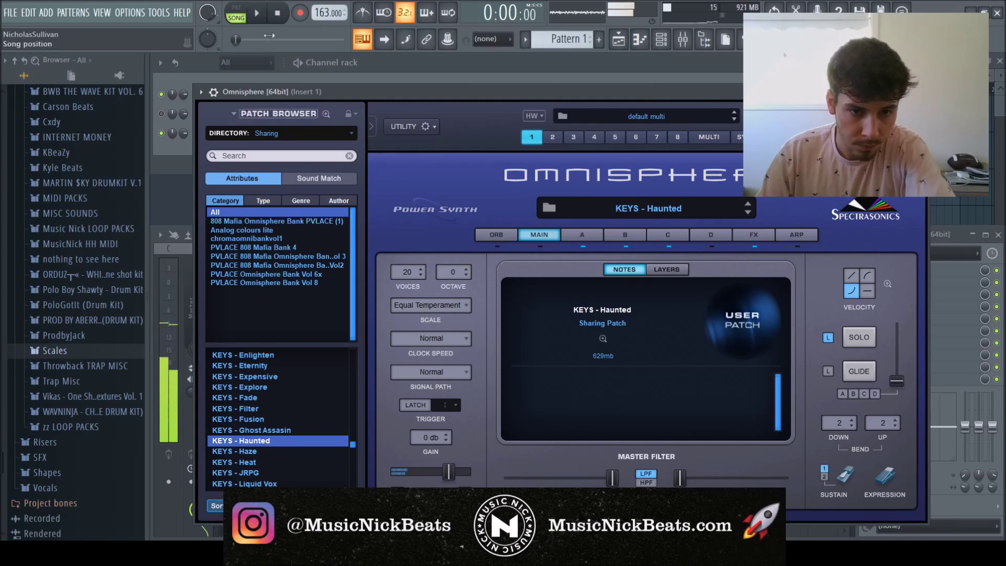
Step: Try the KEYS - Heat, Haze, Liquid Vox and JRPG patches in turn, and audition the pattern with JRPG
{"action": "scroll", "coordinate": [260, 441], "scroll_direction": "down", "scroll_amount": 1}
{"action": "left_click", "coordinate": [260, 442]}
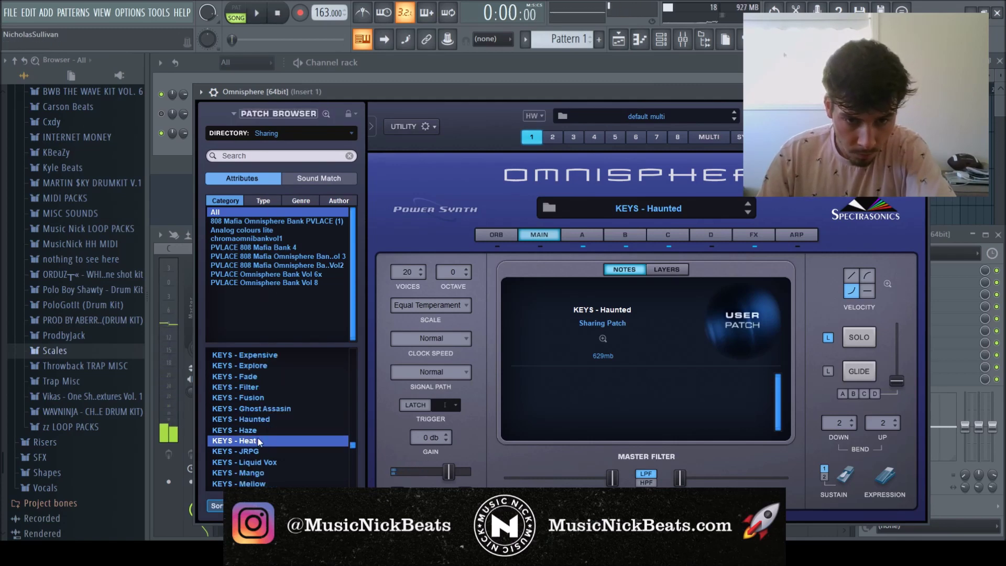
{"action": "left_click", "coordinate": [260, 431]}
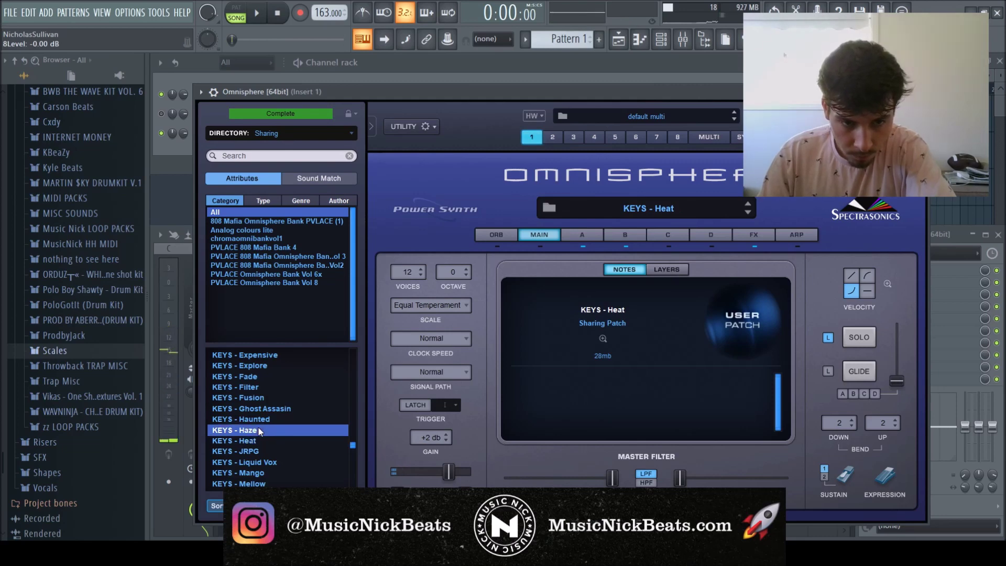
{"action": "left_click", "coordinate": [271, 462]}
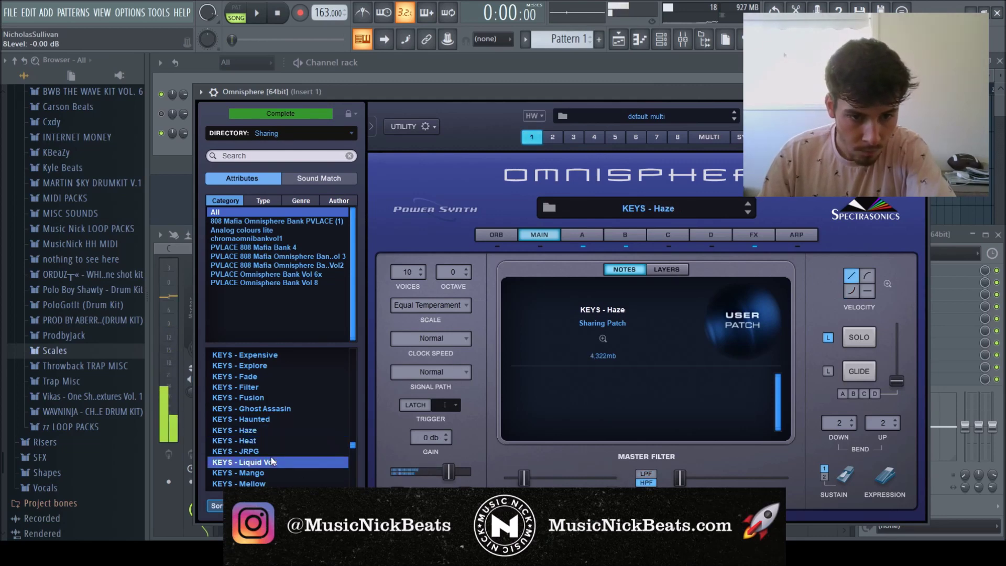
{"action": "left_click", "coordinate": [269, 453]}
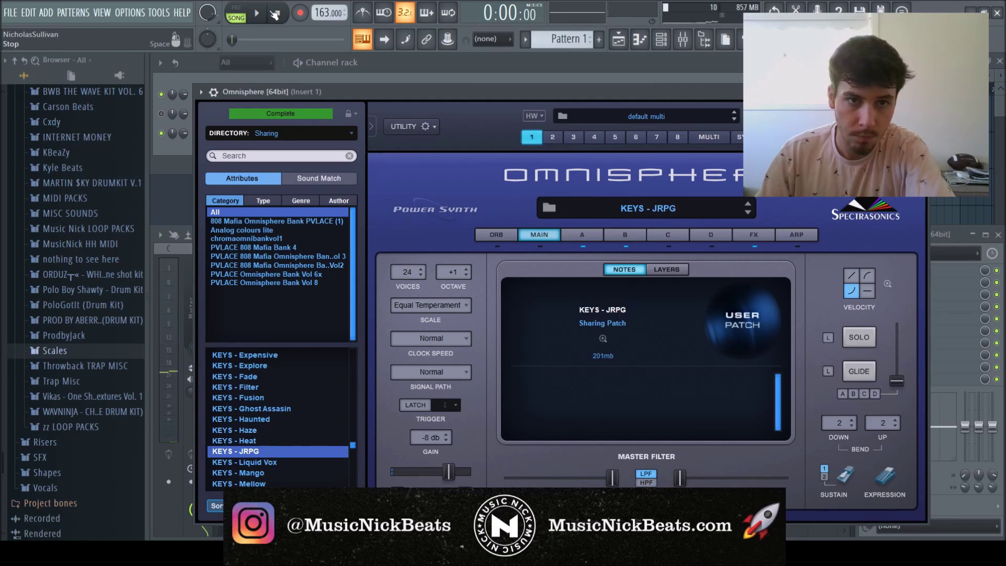
{"action": "key", "text": "space"}
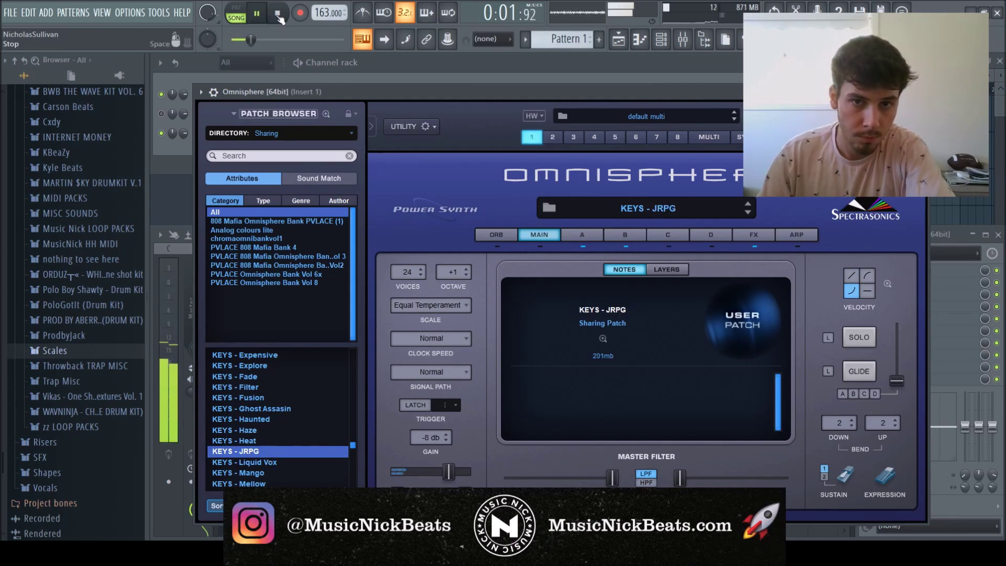
Step: Try the KEYS - Miami patch, and load KEYS - Michelangelo and play the pattern with it
{"action": "scroll", "coordinate": [276, 409], "scroll_direction": "down", "scroll_amount": 3}
{"action": "left_click", "coordinate": [276, 410]}
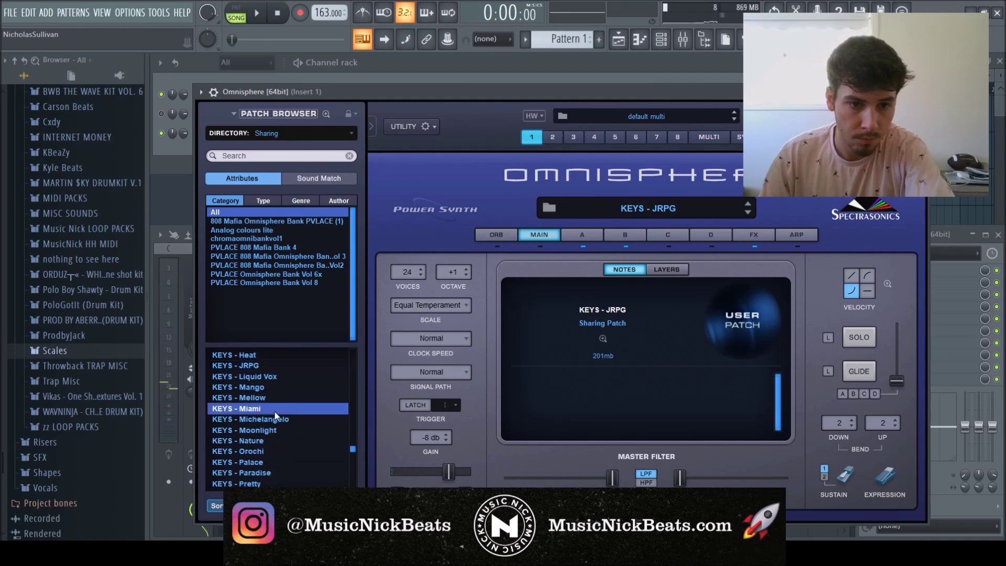
{"action": "left_click", "coordinate": [271, 420]}
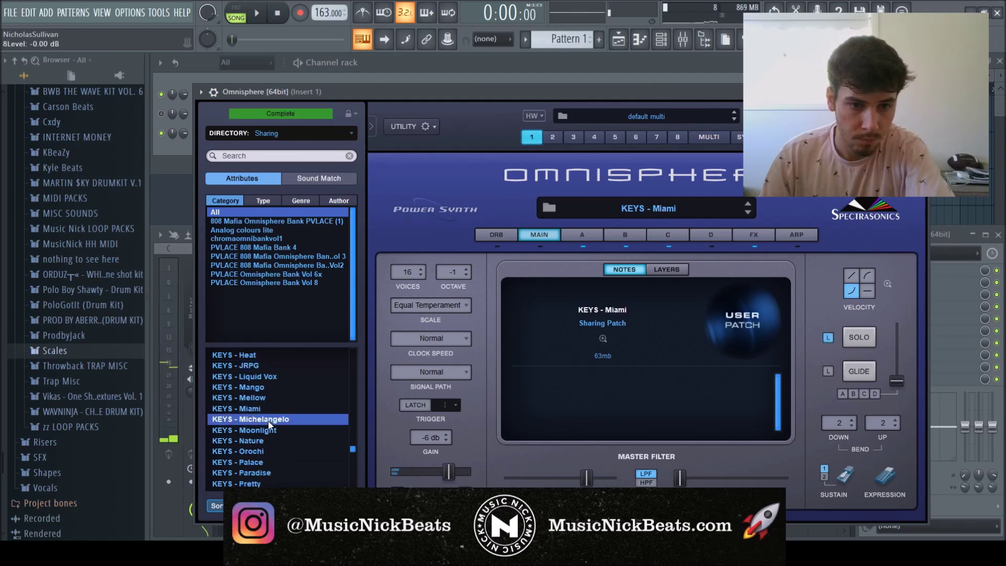
{"action": "left_click", "coordinate": [257, 12]}
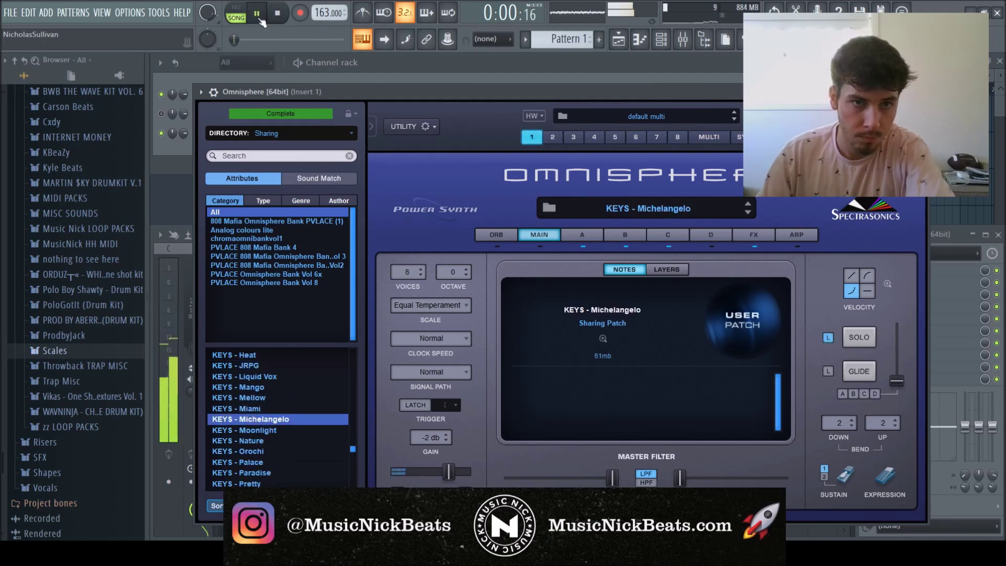
Step: Try the KEYS - Sexy AF patch, and load KEYS - Silent Hill and play the pattern with it
{"action": "left_click", "coordinate": [277, 12]}
{"action": "scroll", "coordinate": [252, 398], "scroll_direction": "down", "scroll_amount": 5}
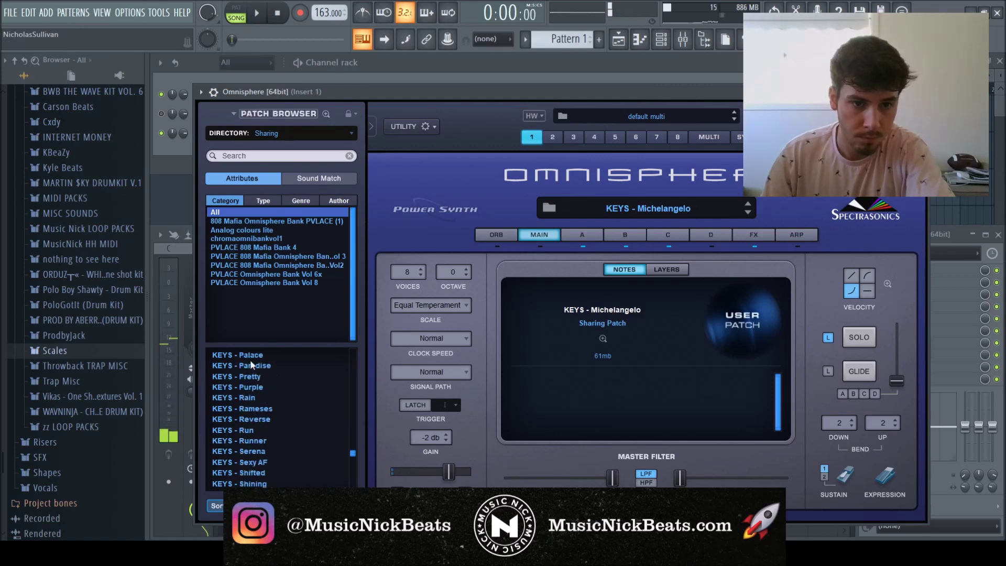
{"action": "left_click", "coordinate": [250, 377]}
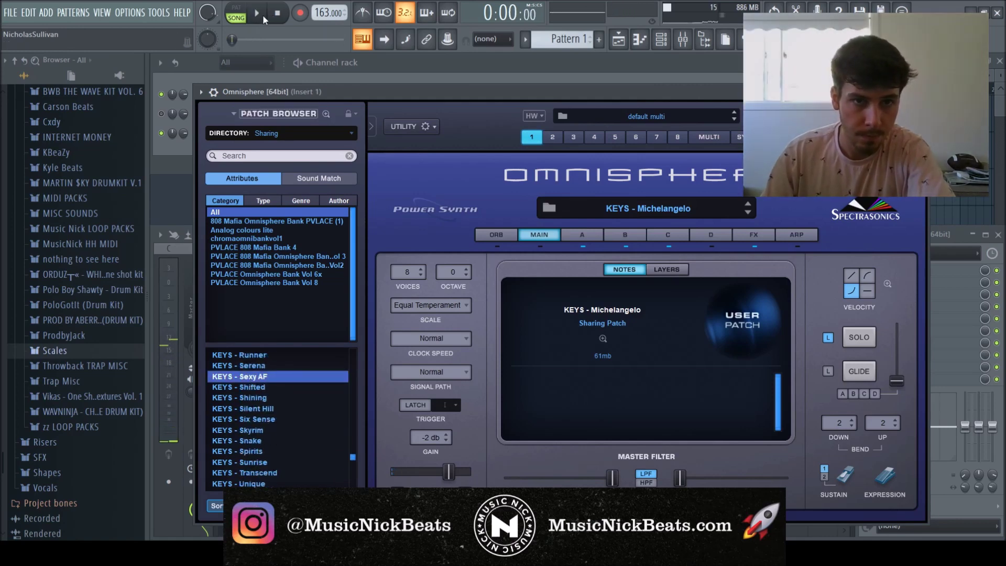
{"action": "left_click", "coordinate": [285, 411]}
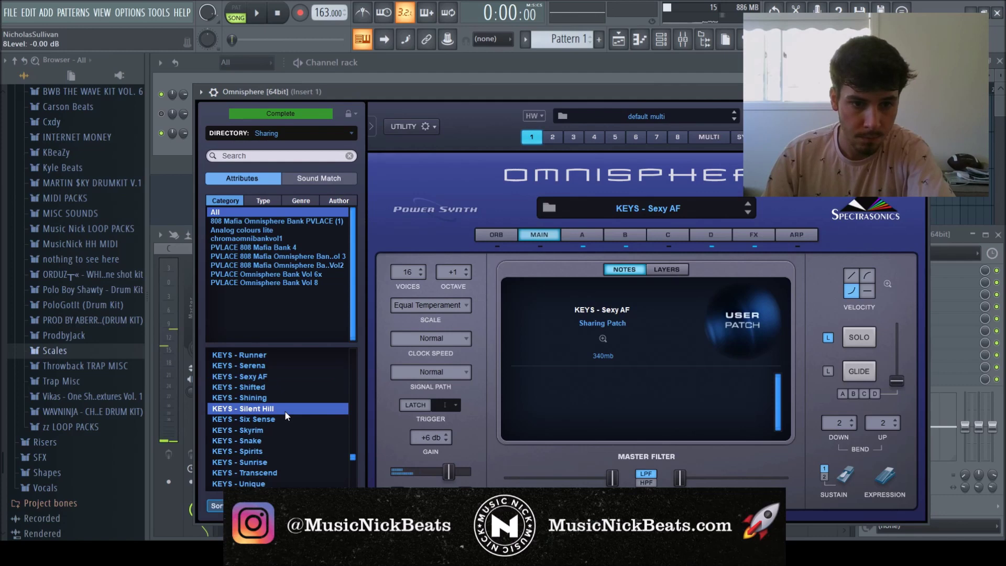
{"action": "left_click", "coordinate": [256, 13]}
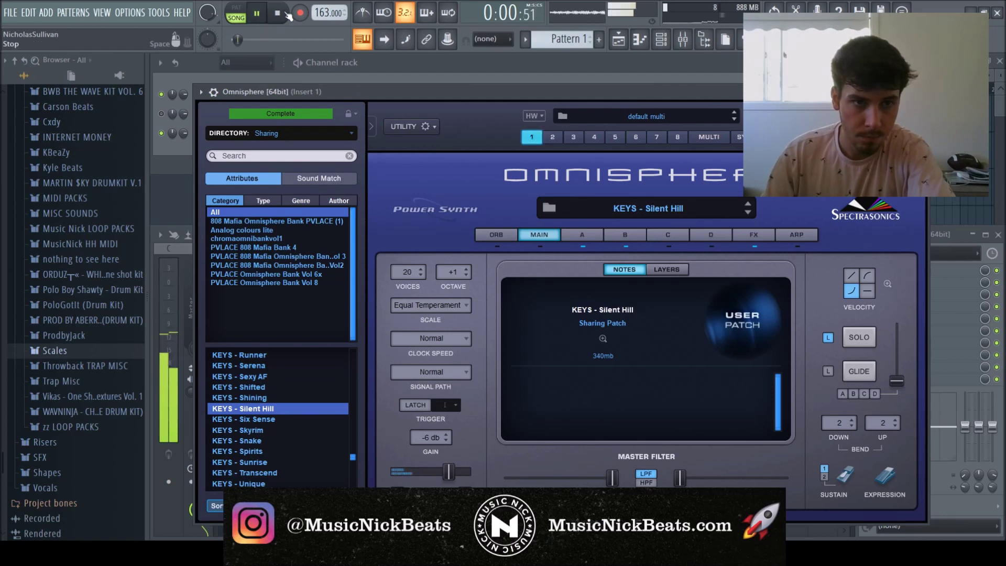
Step: Open the Omnisphere channel's notes in the piano roll and transpose the whole pattern down one octave
{"action": "left_click", "coordinate": [407, 71]}
{"action": "left_click", "coordinate": [419, 101]}
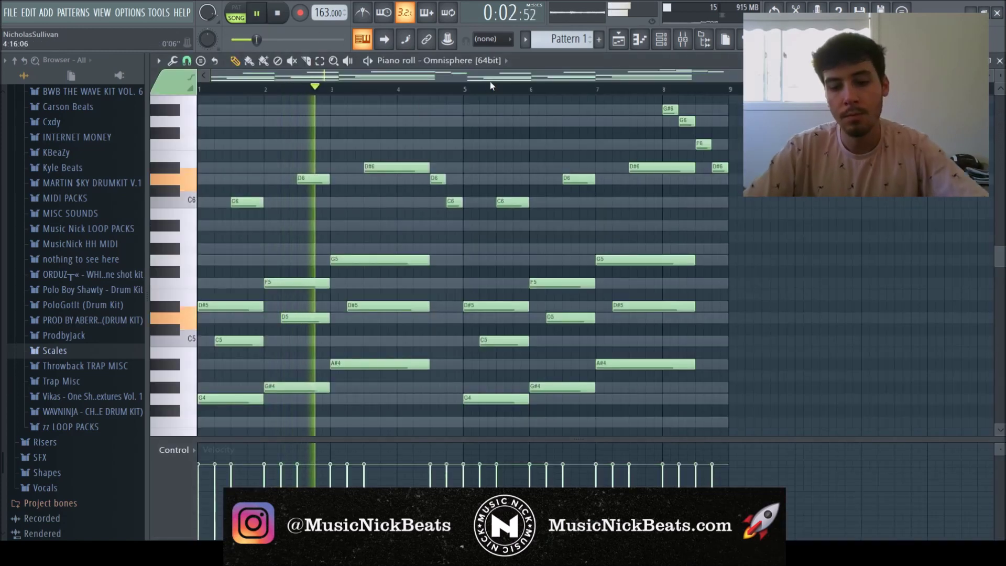
{"action": "key", "text": "space"}
{"action": "key", "text": "ctrl+Down"}
{"action": "key", "text": "space"}
{"action": "scroll", "coordinate": [455, 223], "scroll_direction": "down", "scroll_amount": 3}
Step: Raise all notes of the pattern by four semitones and play the pattern through
{"action": "key", "text": "space"}
{"action": "key", "text": "Up"}
{"action": "key", "text": "Up"}
{"action": "key", "text": "Up"}
{"action": "key", "text": "Up"}
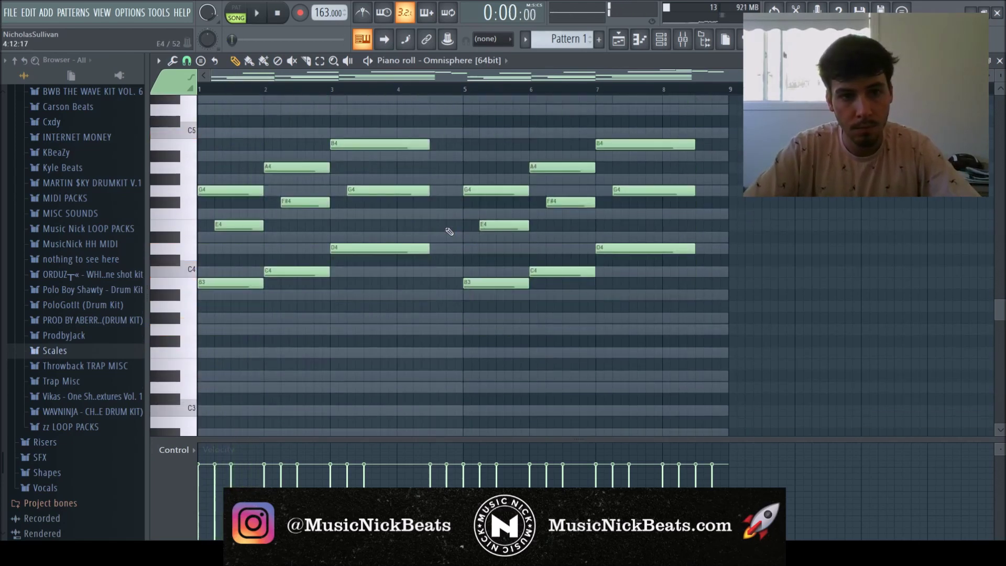
{"action": "key", "text": "space"}
{"action": "scroll", "coordinate": [449, 231], "scroll_direction": "up", "scroll_amount": 3}
{"action": "scroll", "coordinate": [449, 231], "scroll_direction": "up", "scroll_amount": 2}
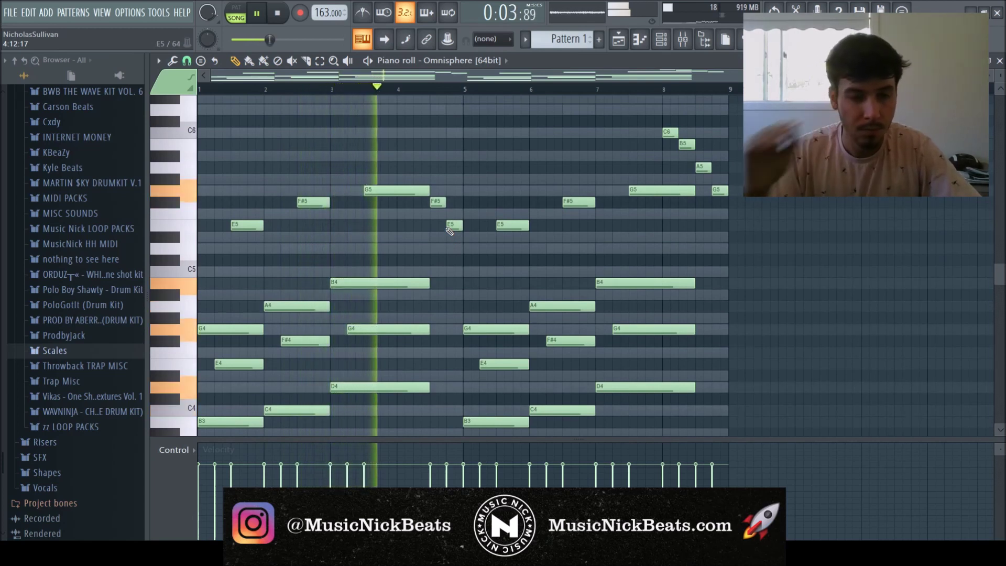
{"action": "scroll", "coordinate": [460, 232], "scroll_direction": "down", "scroll_amount": 2}
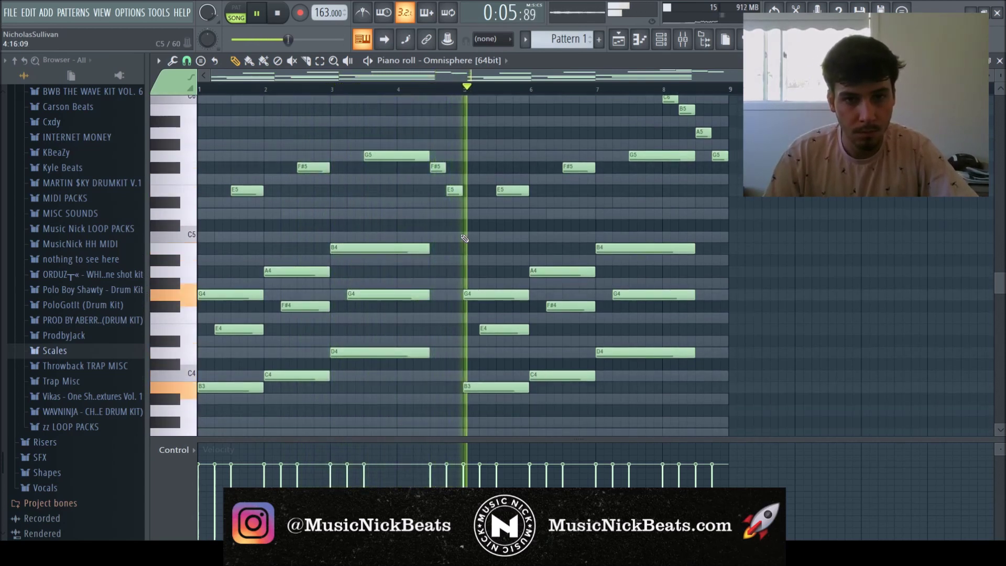
{"action": "key", "text": "space"}
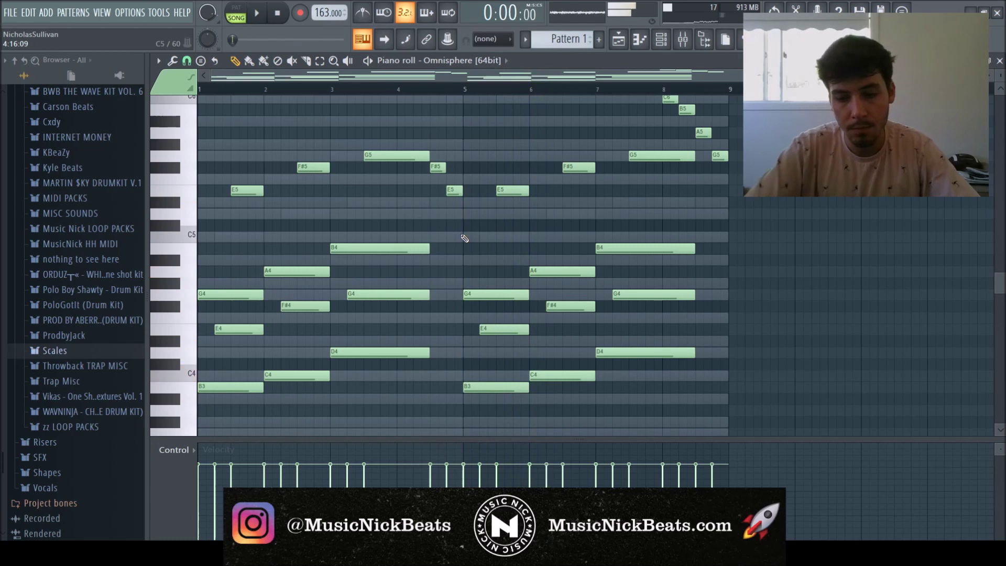
Step: Try the pattern one semitone higher, move it back down a semitone to compare, and close the piano roll
{"action": "key", "text": "shift+Up"}
{"action": "key", "text": "space"}
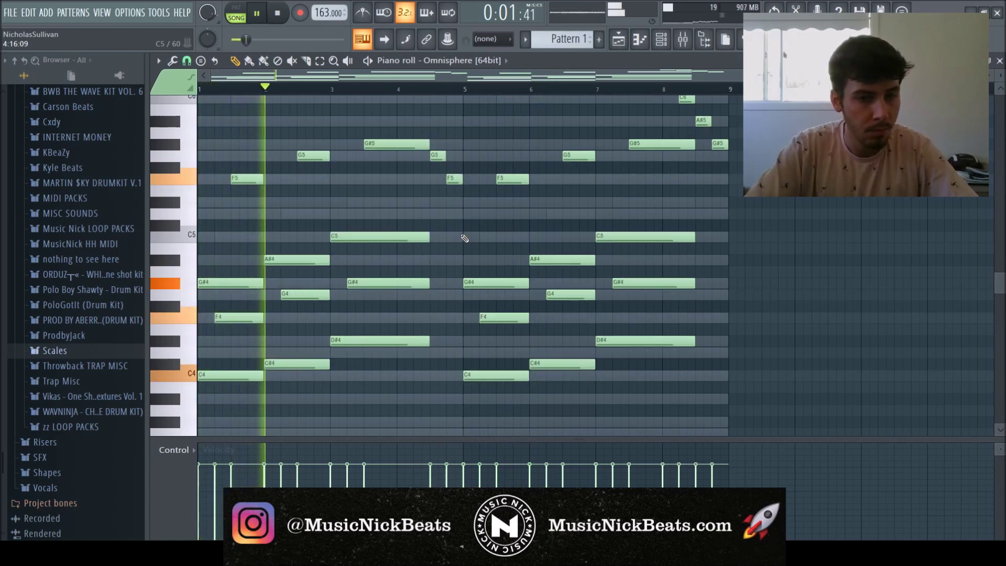
{"action": "key", "text": "shift+Down"}
{"action": "key", "text": "space"}
{"action": "key", "text": "space"}
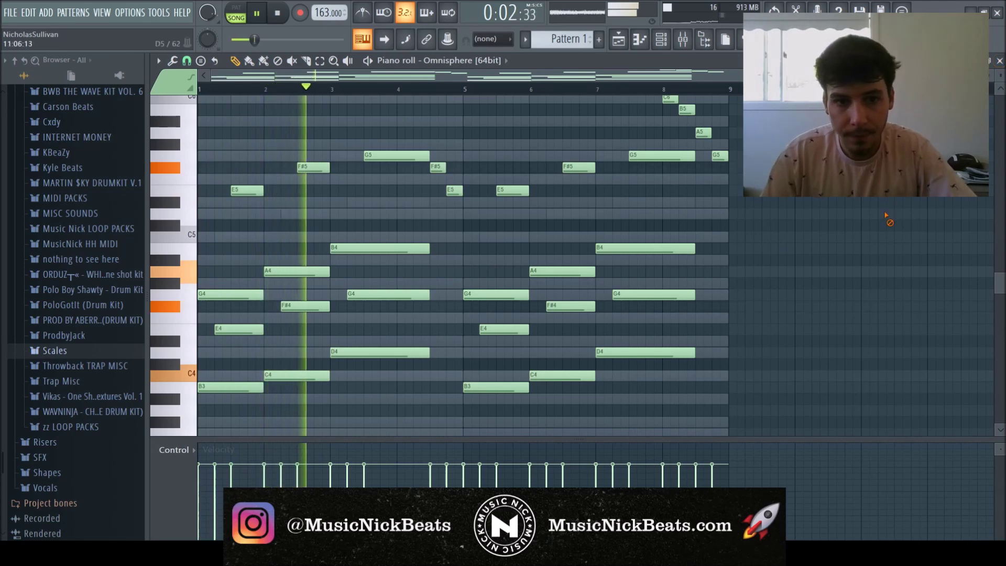
{"action": "key", "text": "space"}
{"action": "left_click", "coordinate": [1000, 61]}
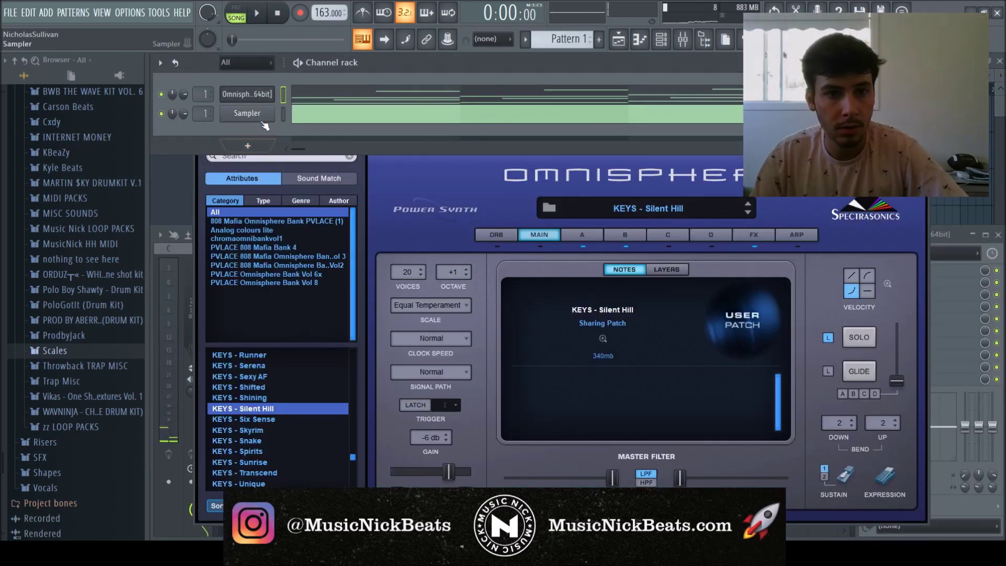
Step: Delete the unused Sampler channel and close the Omnisphere window
{"action": "left_click", "coordinate": [572, 331]}
{"action": "left_click", "coordinate": [247, 94]}
{"action": "key", "text": "Escape"}
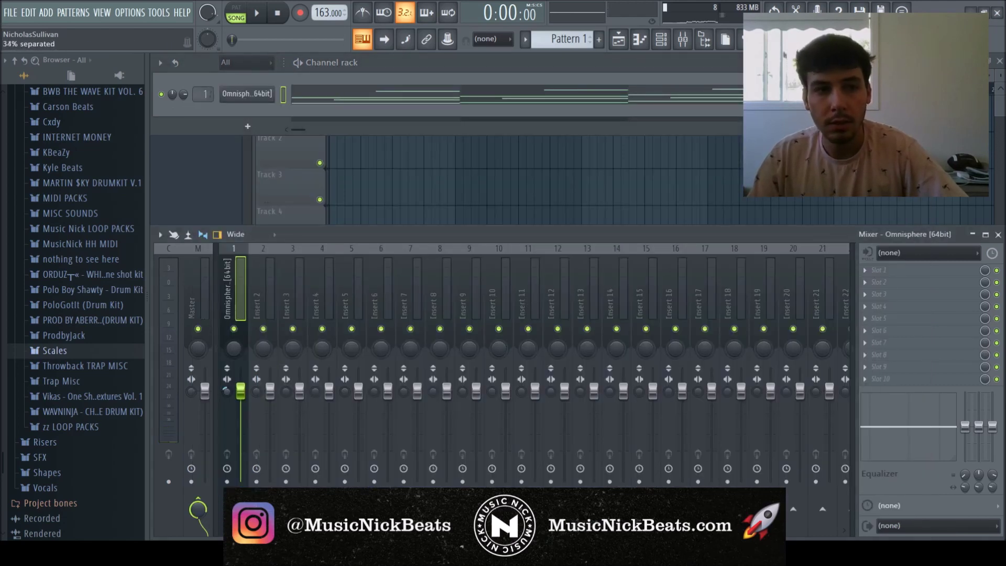
Step: Load Soundtoys EffectRack in slot 1 of the Omnisphere mixer track and add EchoBoy to the rack
{"action": "key", "text": "space"}
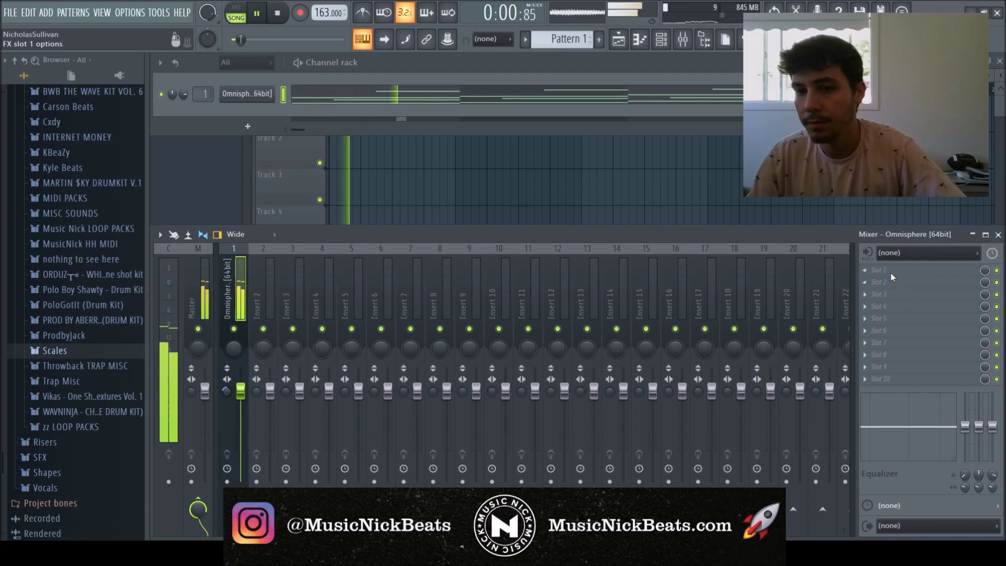
{"action": "left_click", "coordinate": [641, 155]}
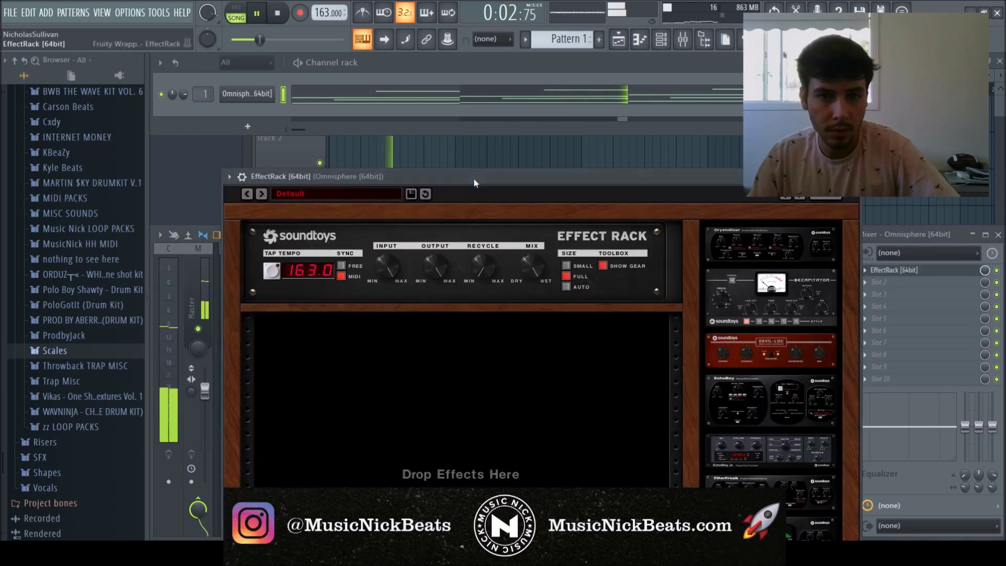
{"action": "left_click_drag", "start_coordinate": [472, 180], "coordinate": [464, 94]}
{"action": "left_click_drag", "start_coordinate": [744, 317], "coordinate": [438, 299]}
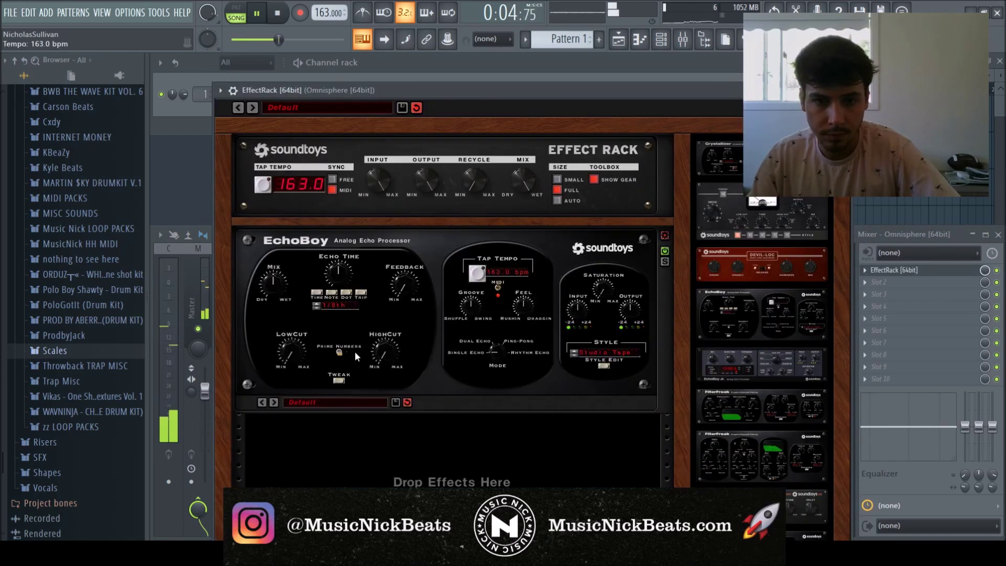
Step: Load EchoBoy's Ambients Echoes preset from Reverbs & Spaces, adjust its echo time slightly and close the rack
{"action": "left_click", "coordinate": [298, 401]}
{"action": "mouse_move", "coordinate": [325, 278]}
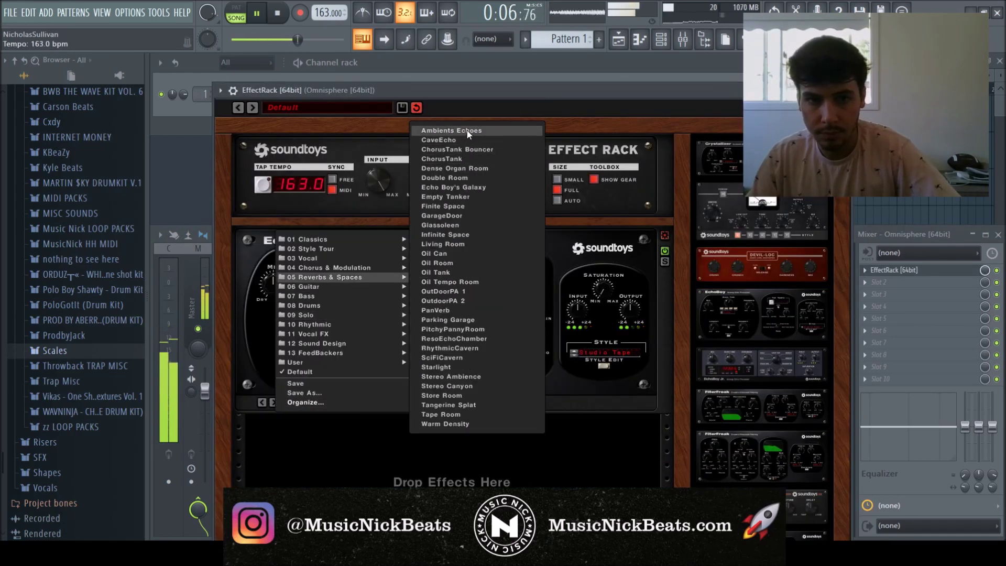
{"action": "left_click", "coordinate": [451, 131]}
{"action": "left_click_drag", "start_coordinate": [336, 279], "coordinate": [337, 275]}
{"action": "left_click_drag", "start_coordinate": [336, 314], "coordinate": [340, 313]}
{"action": "key", "text": "Escape"}
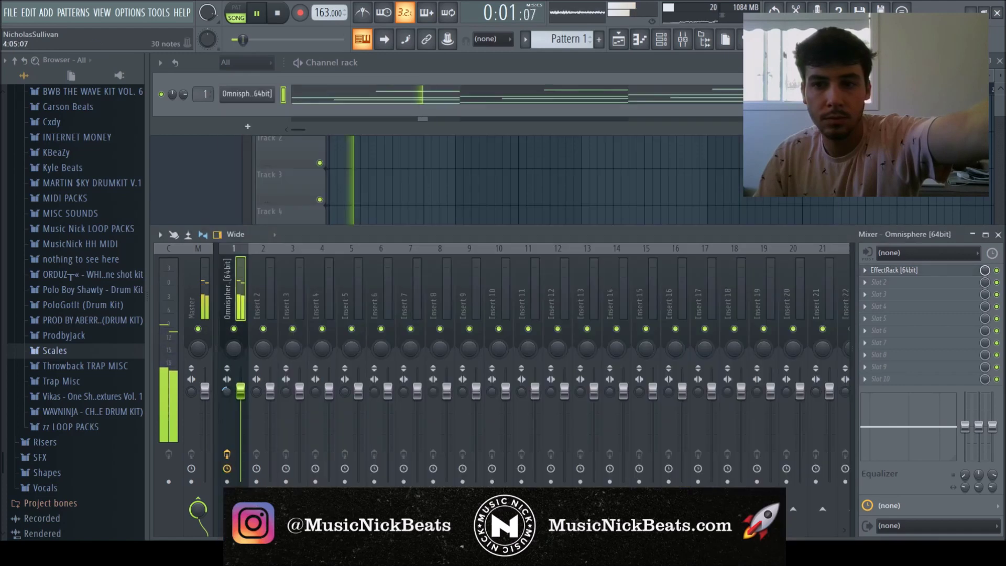
Step: Add Fruity parametric EQ 2 in slot 2 with the 40Hz + 18kHz cut preset, and raise the low-cut band's frequency
{"action": "left_click", "coordinate": [891, 285]}
{"action": "left_click", "coordinate": [650, 455]}
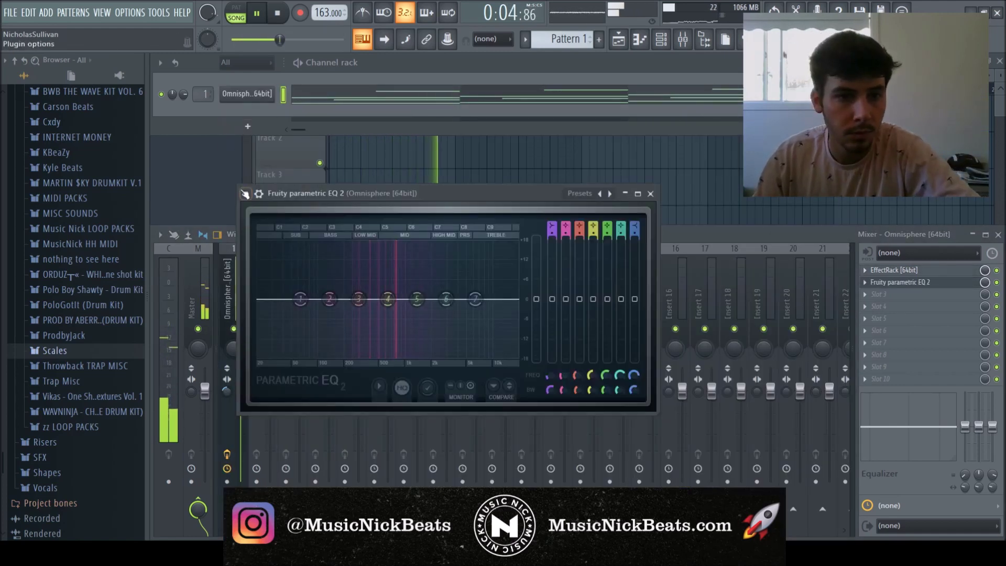
{"action": "left_click", "coordinate": [414, 289]}
{"action": "left_click_drag", "start_coordinate": [274, 299], "coordinate": [330, 299]}
{"action": "scroll", "coordinate": [515, 300], "scroll_direction": "up", "scroll_amount": 4}
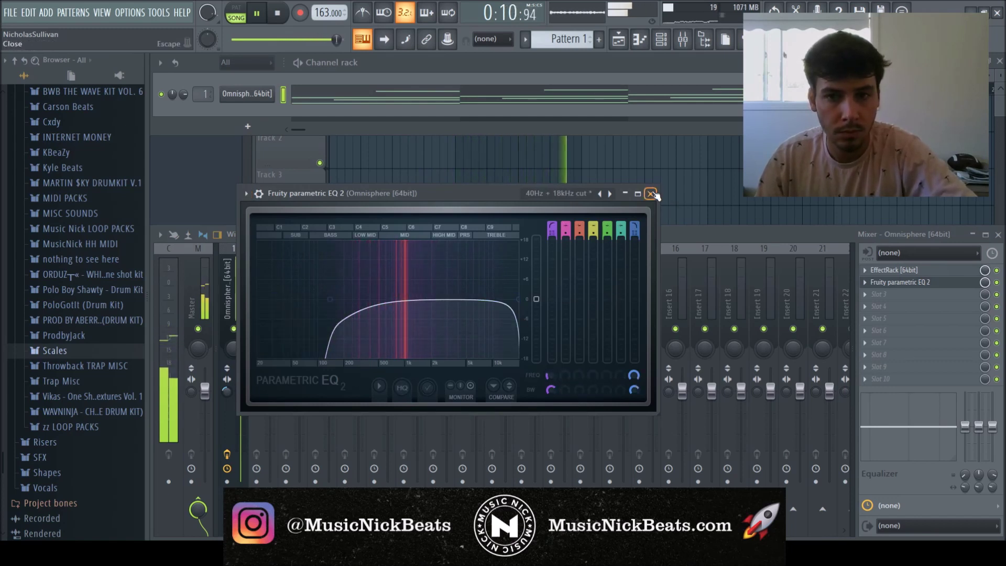
{"action": "left_click", "coordinate": [650, 193]}
Step: Save the project as Broken 163 (Music Nick).flp and lower the Omnisphere mixer track's volume slightly while playing the pattern
{"action": "key", "text": "space"}
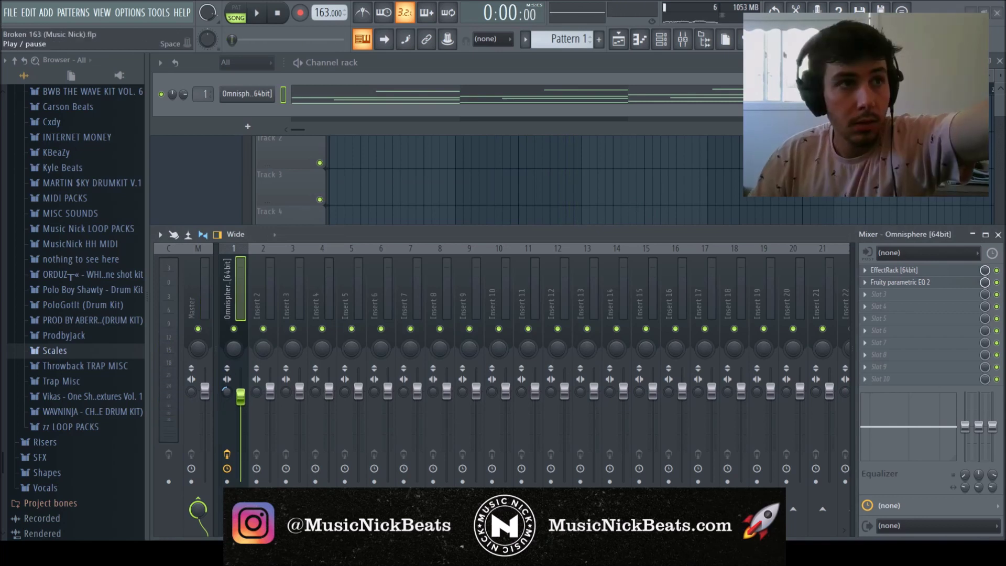
{"action": "key", "text": "space"}
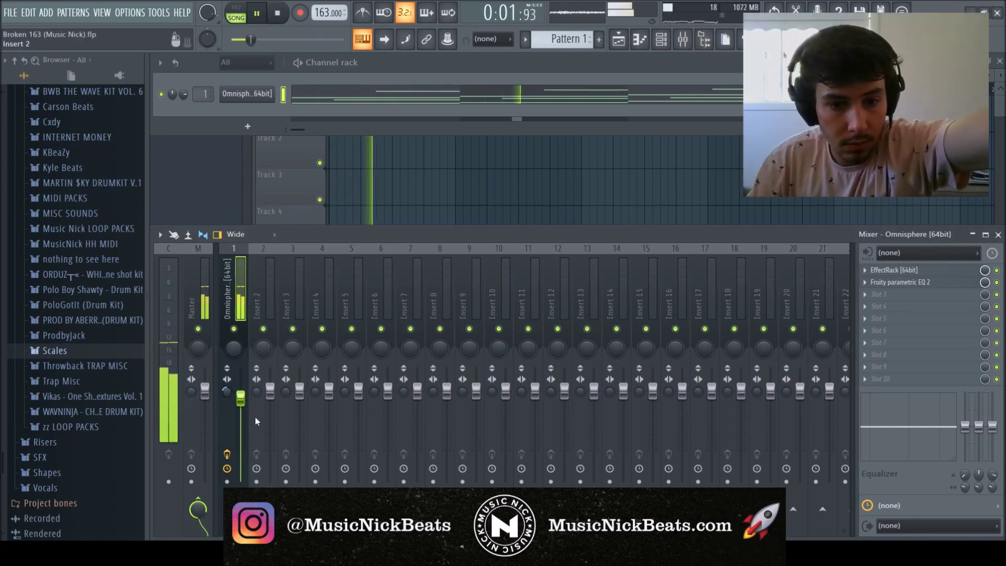
{"action": "left_click", "coordinate": [279, 12]}
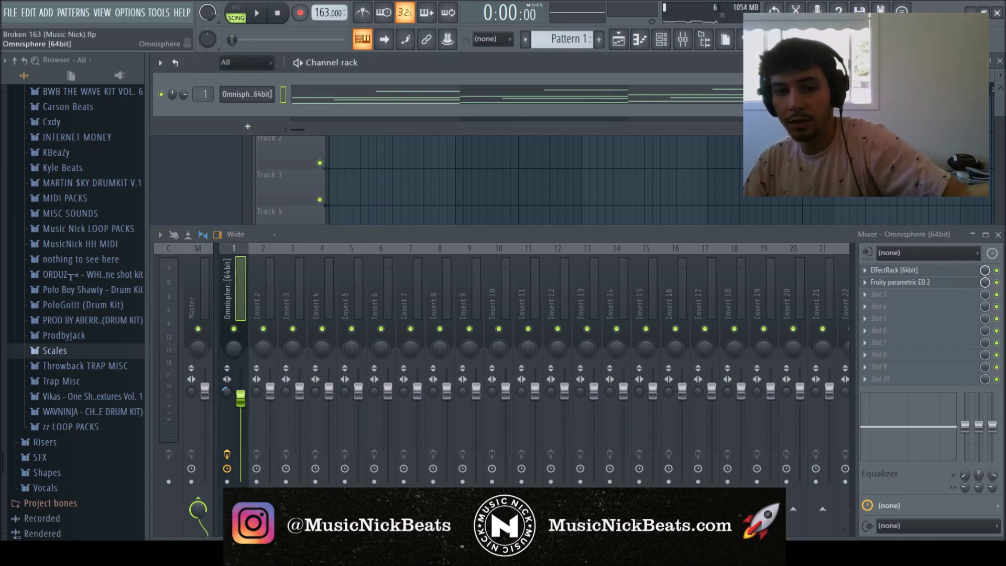
Step: Add a second Omnisphere channel and load the Keys - Boss patch from the Internet Money directory
{"action": "left_click", "coordinate": [577, 29]}
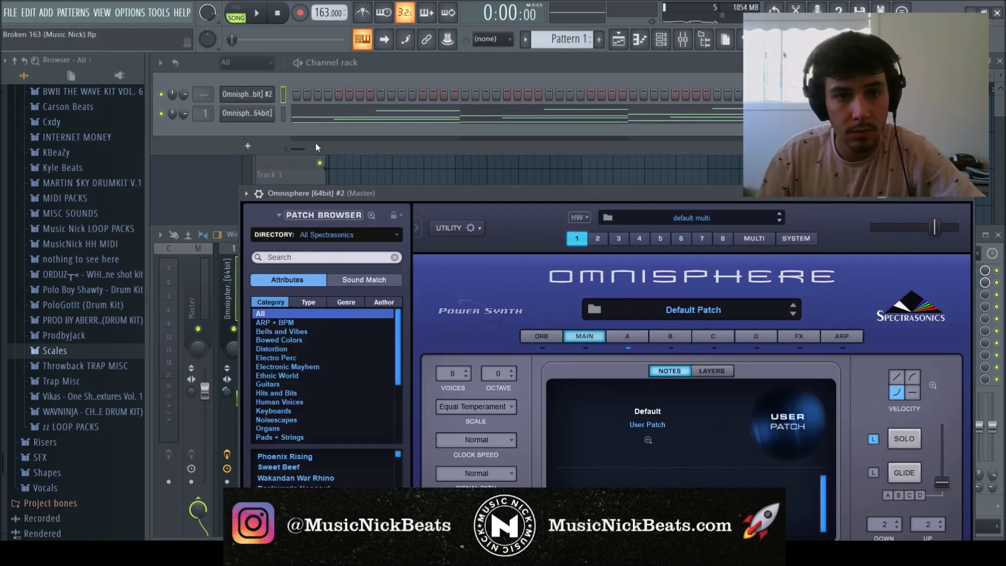
{"action": "left_click_drag", "start_coordinate": [353, 195], "coordinate": [309, 96]}
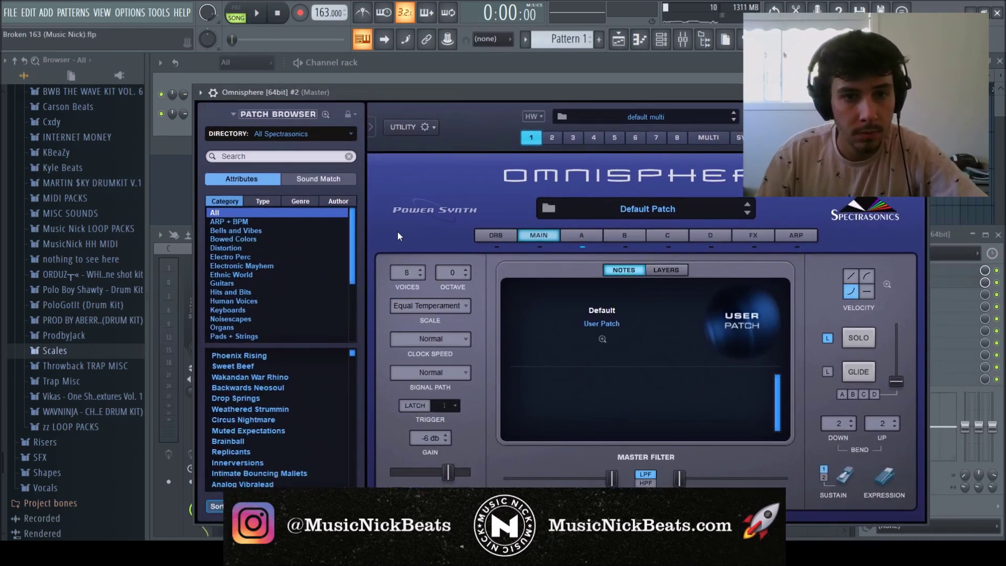
{"action": "left_click_drag", "start_coordinate": [353, 350], "coordinate": [353, 420]}
{"action": "left_click", "coordinate": [241, 421]}
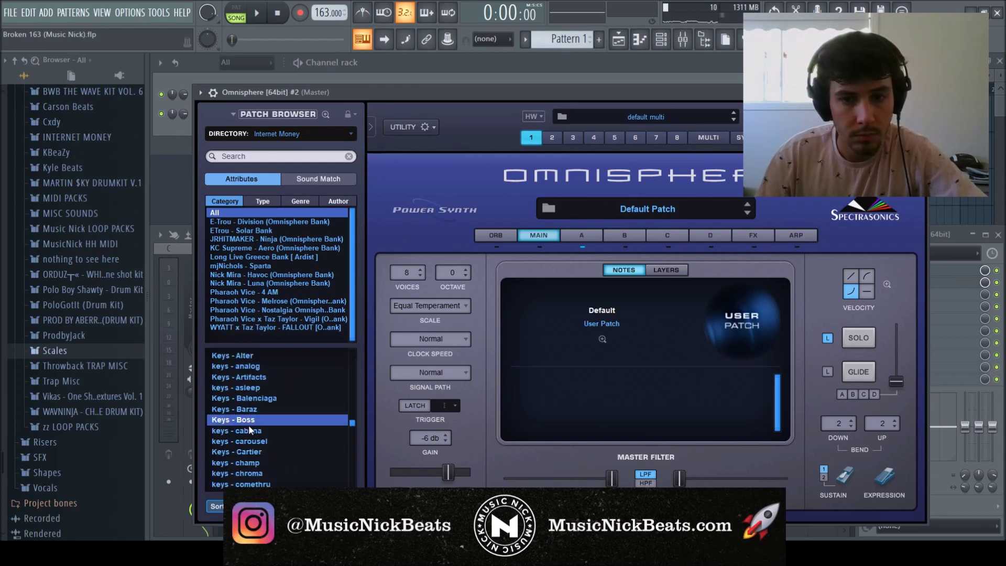
Step: Copy the pattern's notes into the second Omnisphere channel and route it to mixer insert 2 at a reduced volume
{"action": "left_click", "coordinate": [451, 79]}
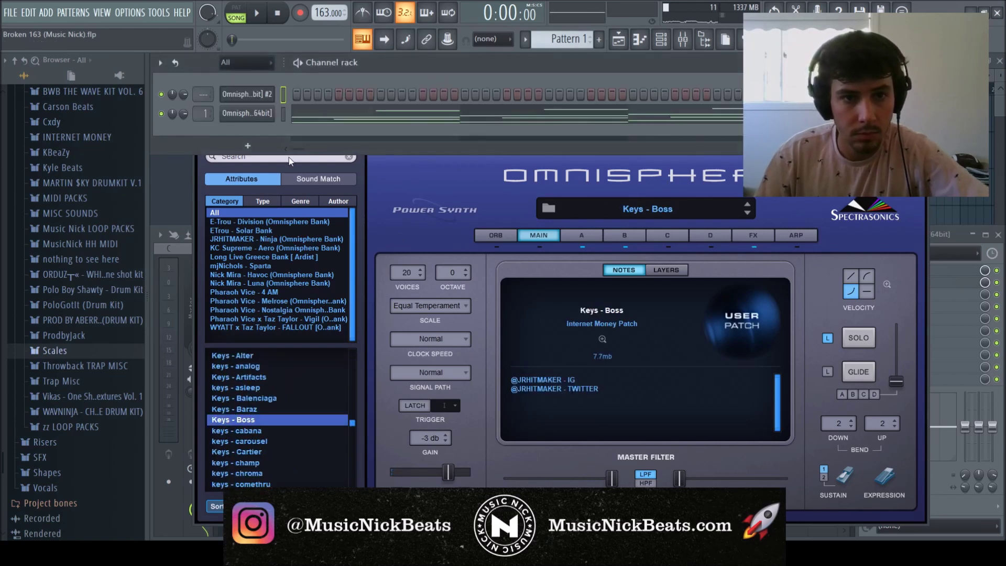
{"action": "key", "text": "F9"}
{"action": "left_click", "coordinate": [269, 313]}
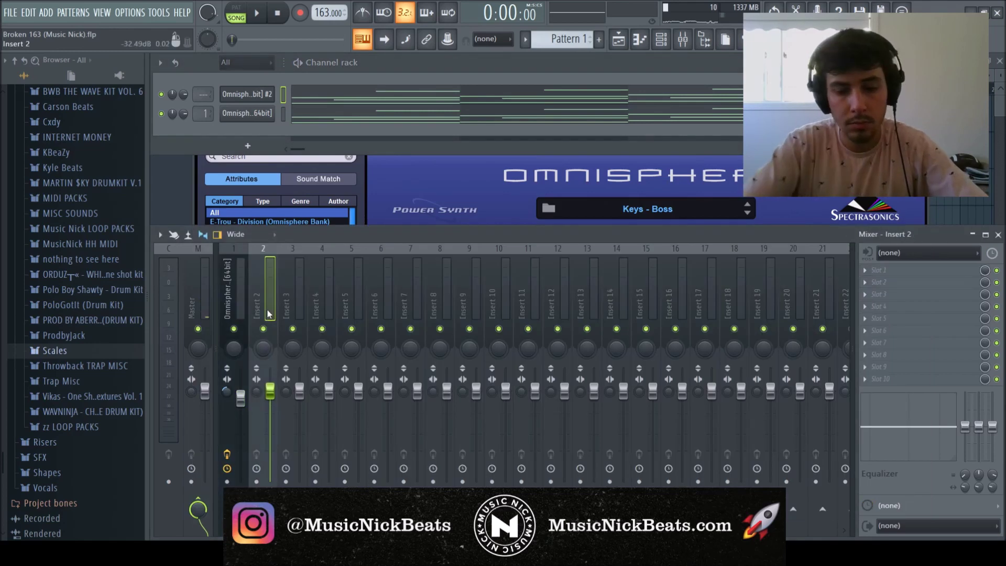
{"action": "key", "text": "ctrl+l"}
{"action": "key", "text": "space"}
{"action": "left_click_drag", "start_coordinate": [270, 391], "coordinate": [270, 407]}
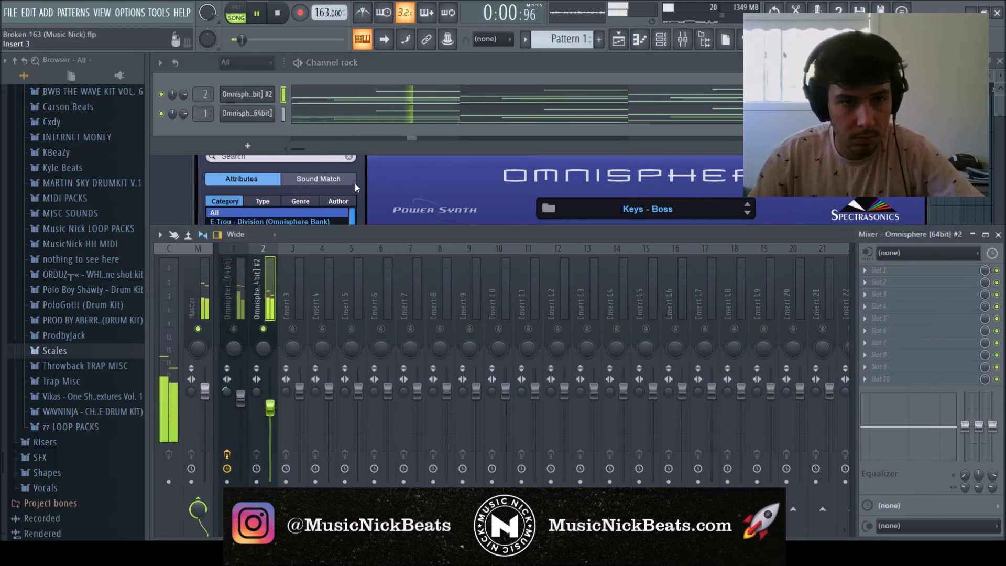
Step: Transpose the second Omnisphere channel's notes up one octave in the piano roll and play them
{"action": "left_click", "coordinate": [365, 97]}
{"action": "key", "text": "space"}
{"action": "key", "text": "space"}
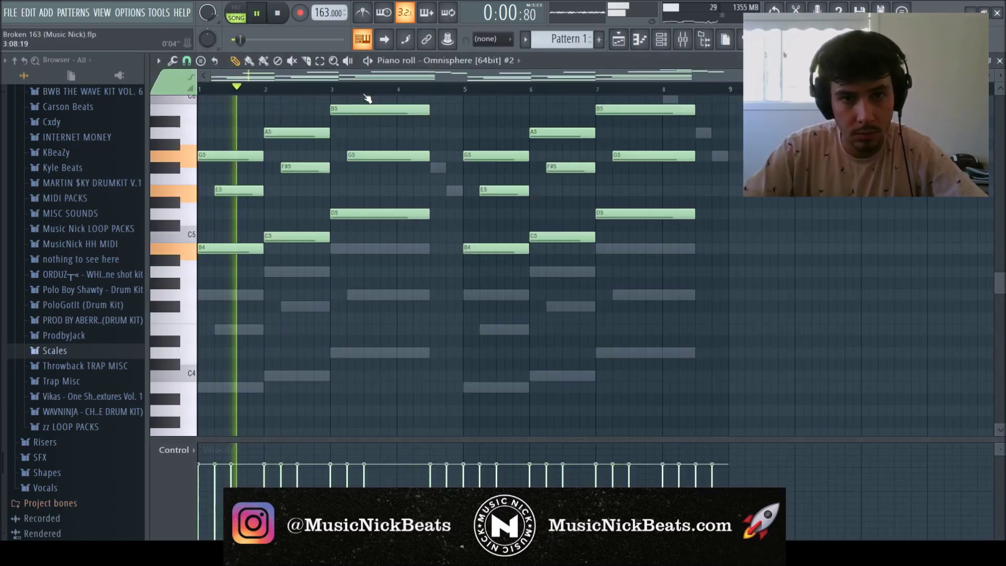
{"action": "key", "text": "space"}
{"action": "left_click", "coordinate": [999, 61]}
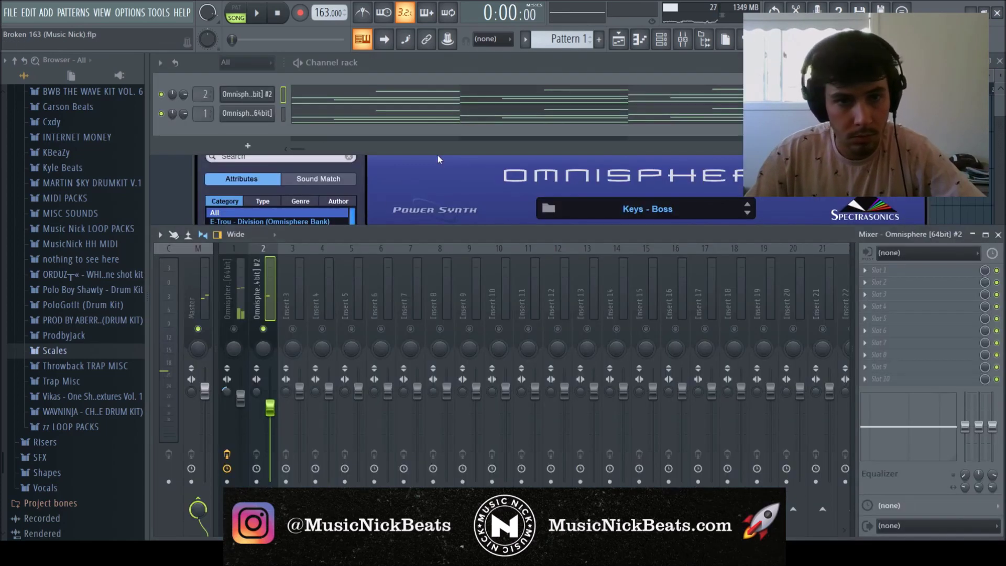
Step: Try the keys - loss, Keys - Nashua and keys - thoughts patches on the second Omnisphere
{"action": "left_click", "coordinate": [376, 196]}
{"action": "scroll", "coordinate": [350, 421], "scroll_direction": "down", "scroll_amount": 10}
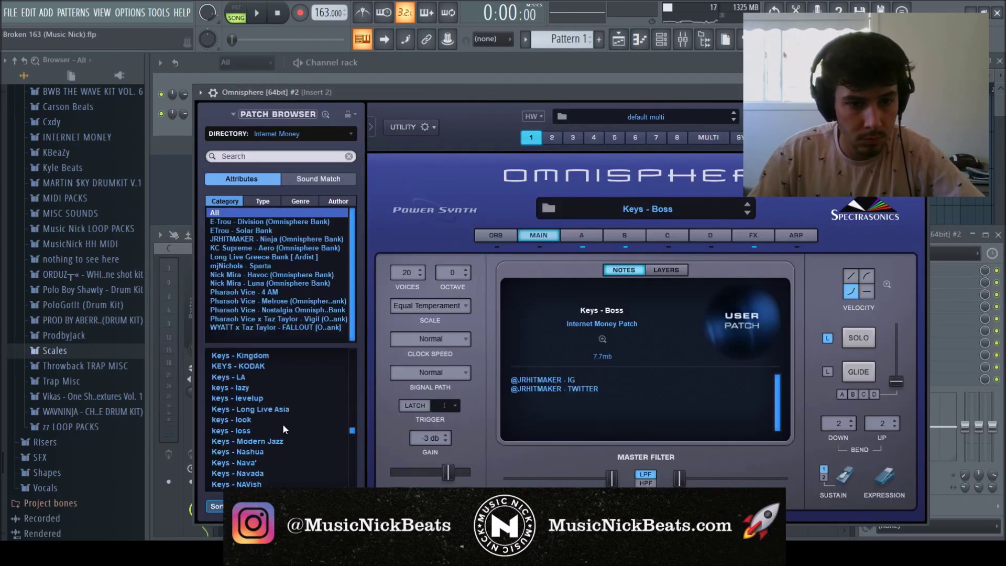
{"action": "left_click", "coordinate": [283, 428]}
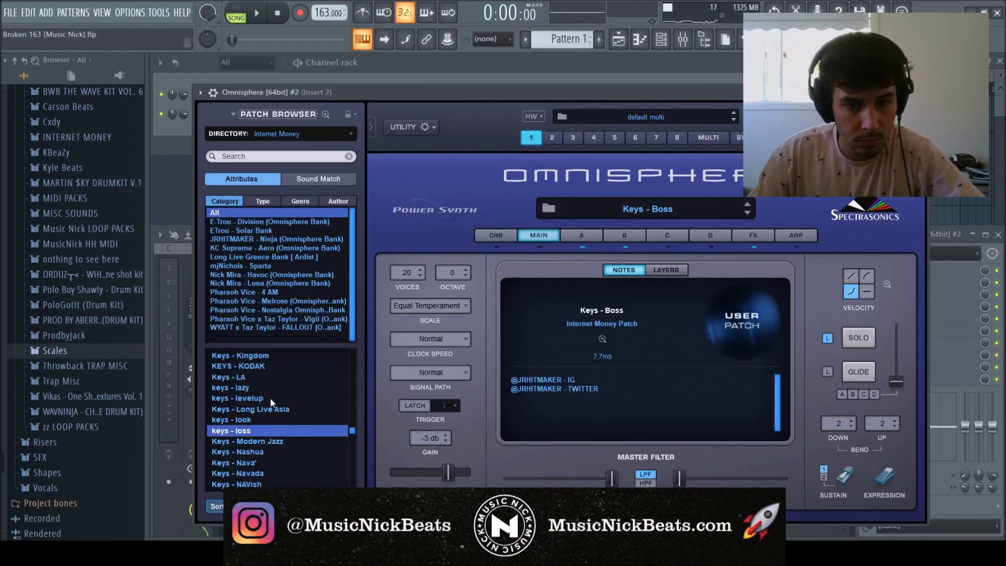
{"action": "left_click", "coordinate": [285, 455]}
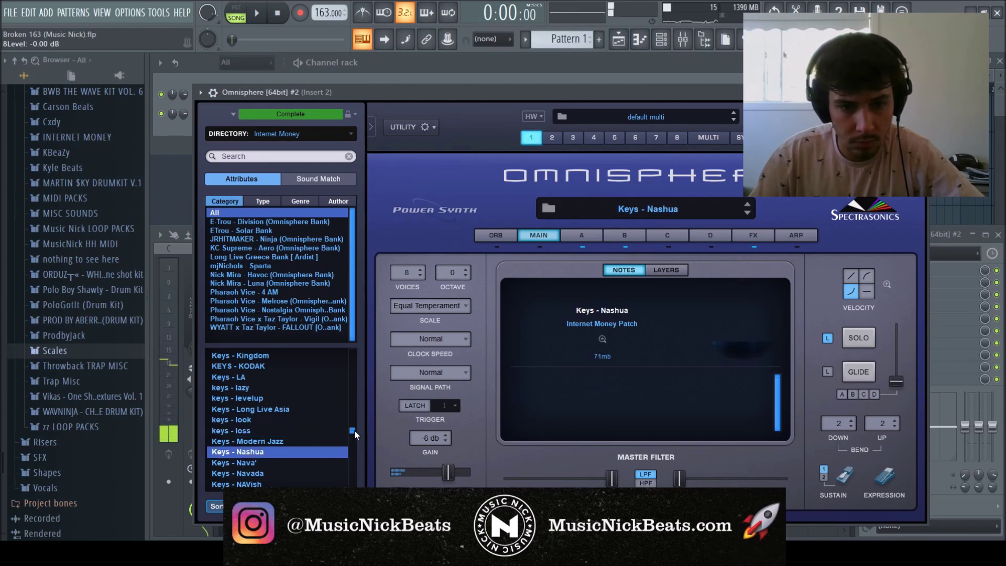
{"action": "left_click_drag", "start_coordinate": [354, 429], "coordinate": [355, 435]}
{"action": "left_click", "coordinate": [290, 422]}
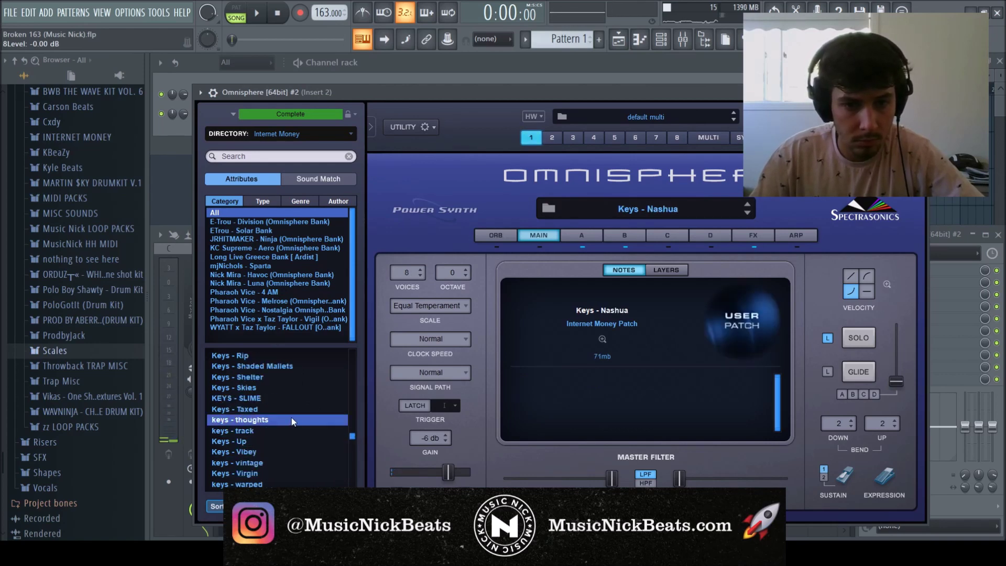
Step: Audition the Keys - Taxed patch on the second Omnisphere, load keys - vintage instead and play the song
{"action": "left_click", "coordinate": [268, 410]}
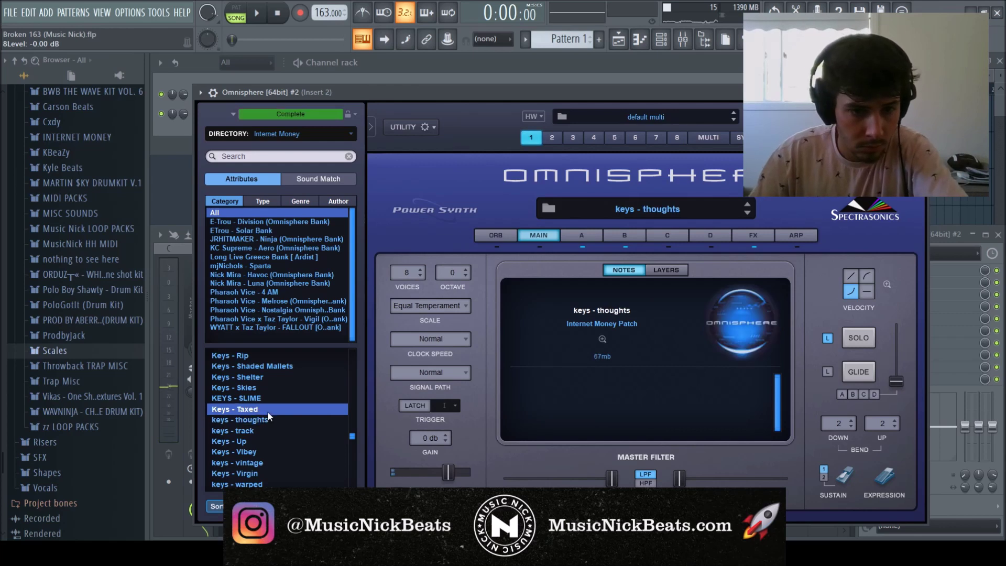
{"action": "scroll", "coordinate": [261, 442], "scroll_direction": "down", "scroll_amount": 1}
{"action": "left_click", "coordinate": [261, 442]}
{"action": "left_click", "coordinate": [256, 15]}
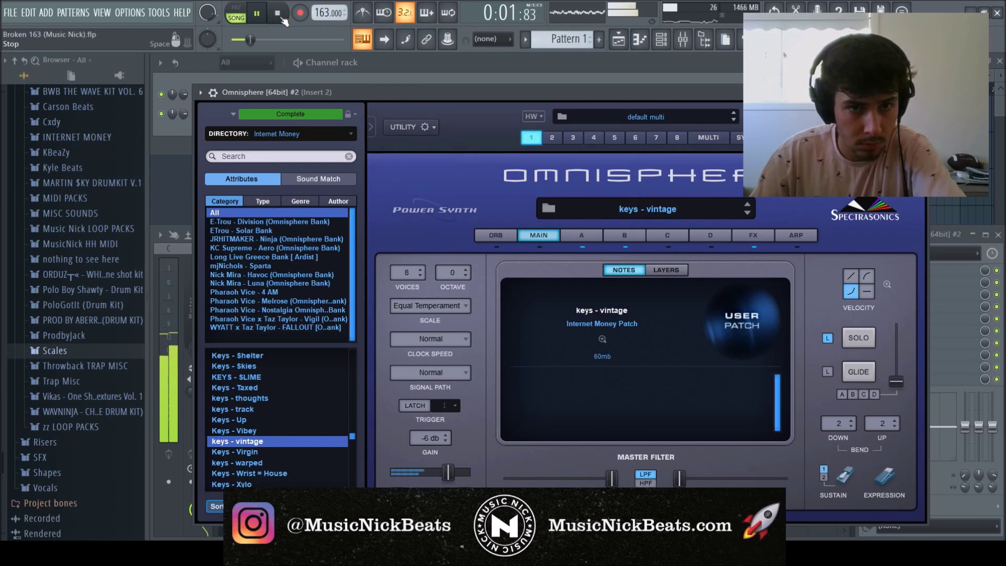
Step: Lower the second Omnisphere's mixer insert well below the first one during playback, and solo it
{"action": "left_click", "coordinate": [190, 308]}
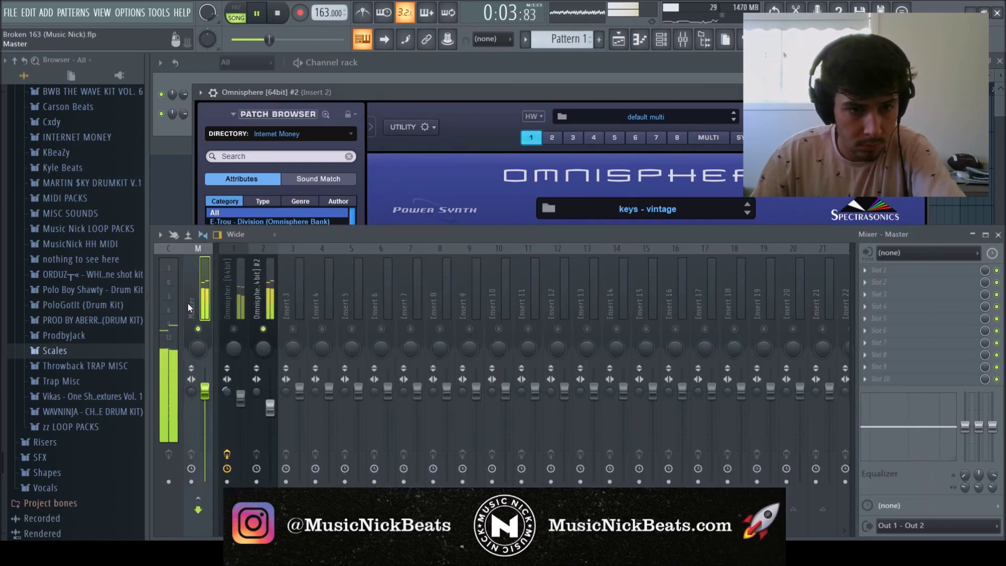
{"action": "left_click", "coordinate": [233, 304]}
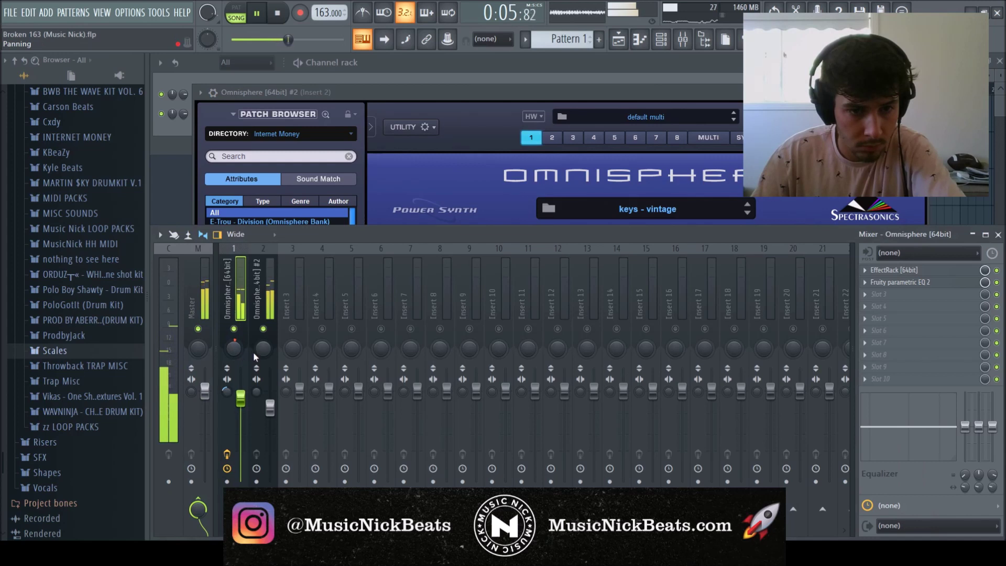
{"action": "left_click_drag", "start_coordinate": [270, 408], "coordinate": [270, 442]}
{"action": "left_click", "coordinate": [243, 400]}
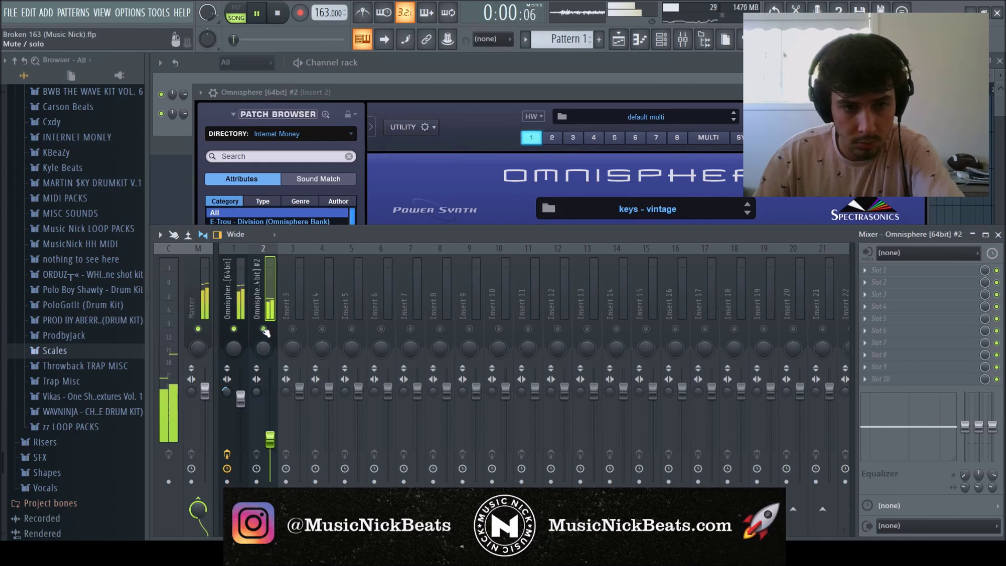
{"action": "left_click", "coordinate": [269, 14]}
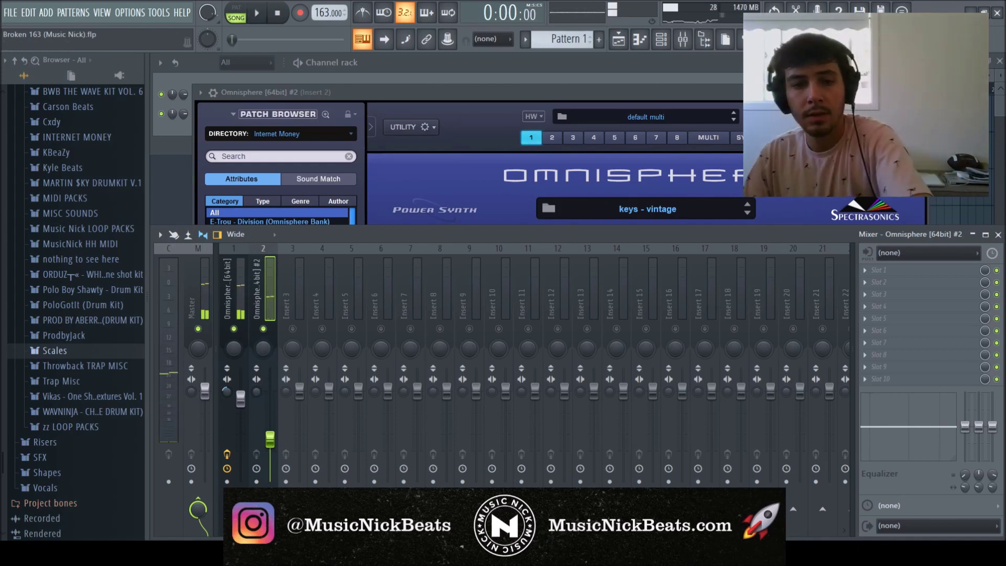
{"action": "left_click", "coordinate": [273, 13]}
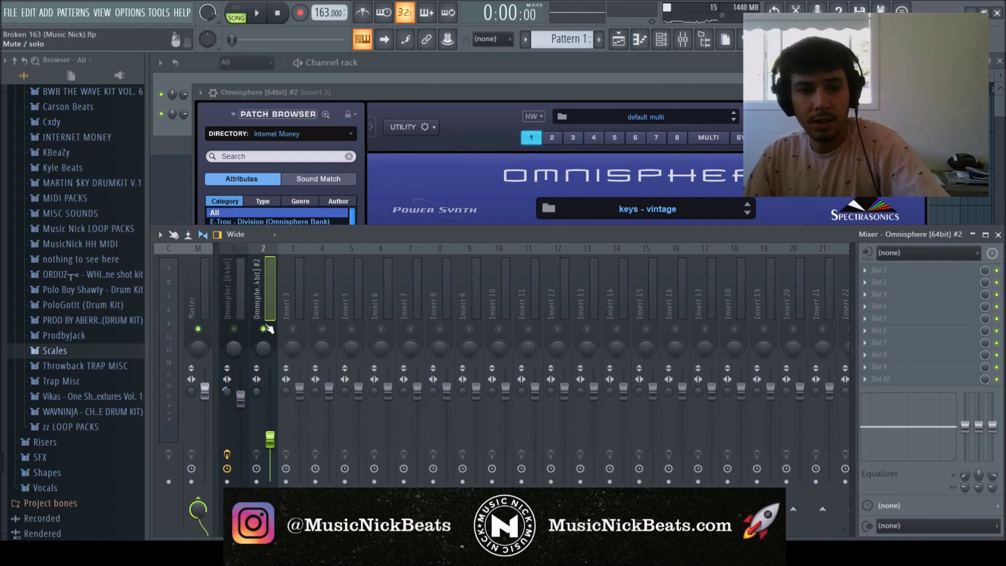
Step: Add Fruity parametric EQ 2 to the second Omnisphere's insert and transpose that channel's notes down one octave
{"action": "left_click", "coordinate": [920, 93]}
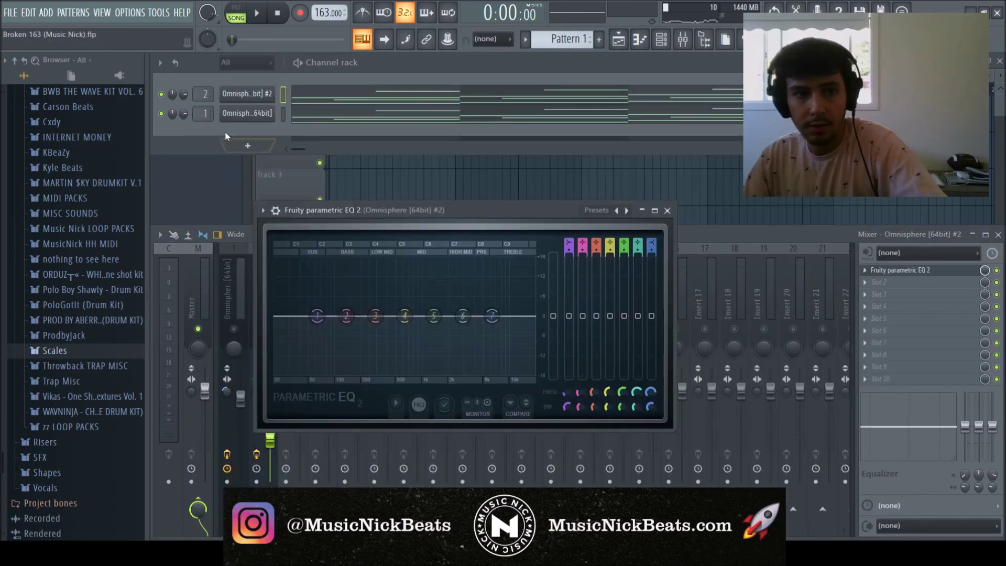
{"action": "key", "text": "space"}
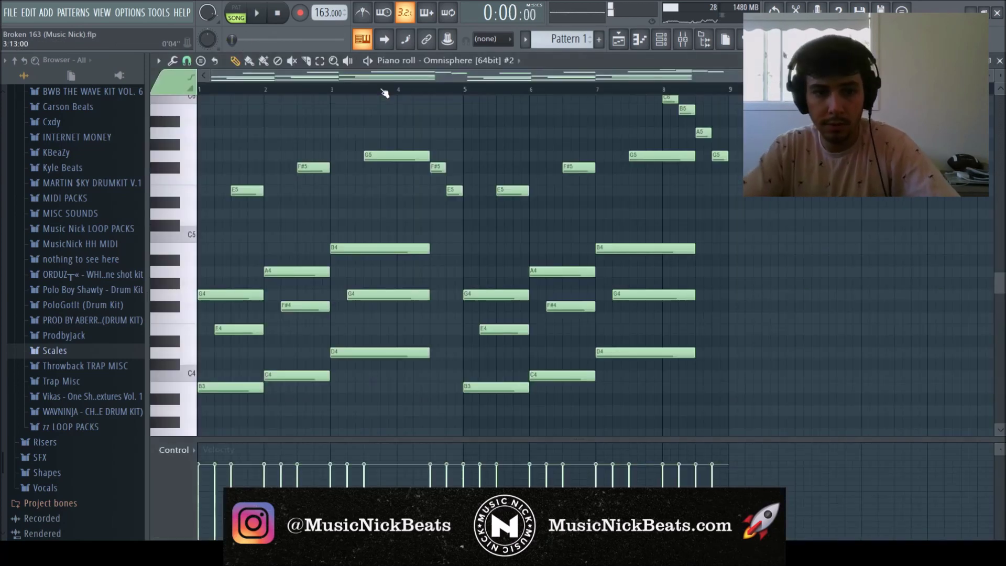
{"action": "key", "text": "ctrl+Down"}
{"action": "key", "text": "space"}
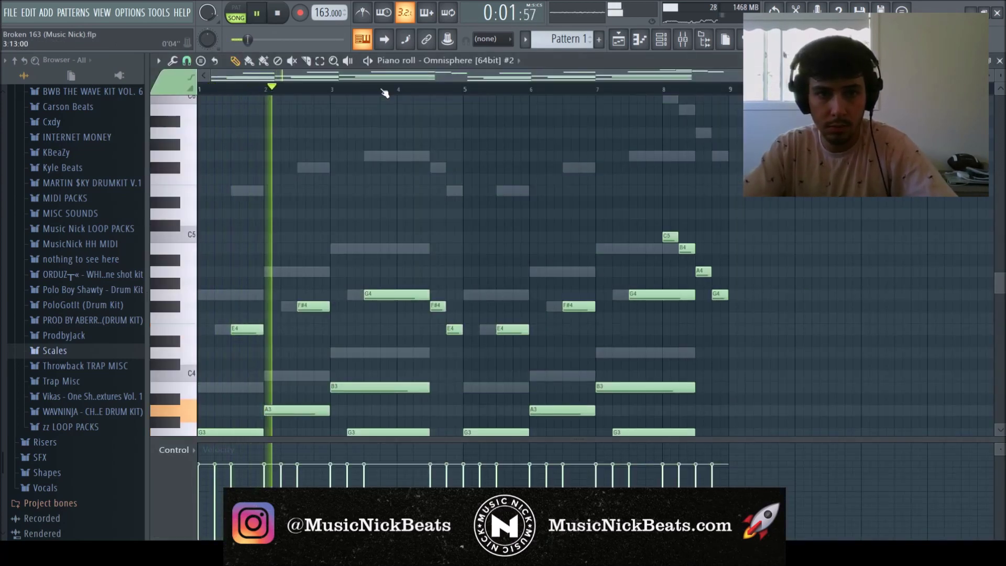
Step: Apply the 30Hz + 18kHz cut preset to the second Omnisphere's EQ and raise its high-pass band to about 152 Hz
{"action": "left_click", "coordinate": [1000, 61]}
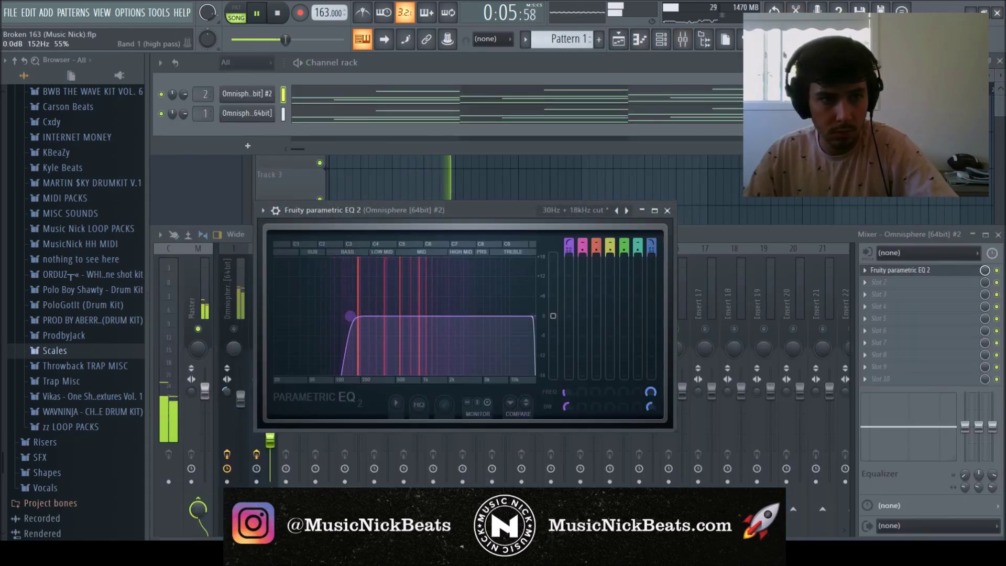
{"action": "left_click", "coordinate": [667, 211]}
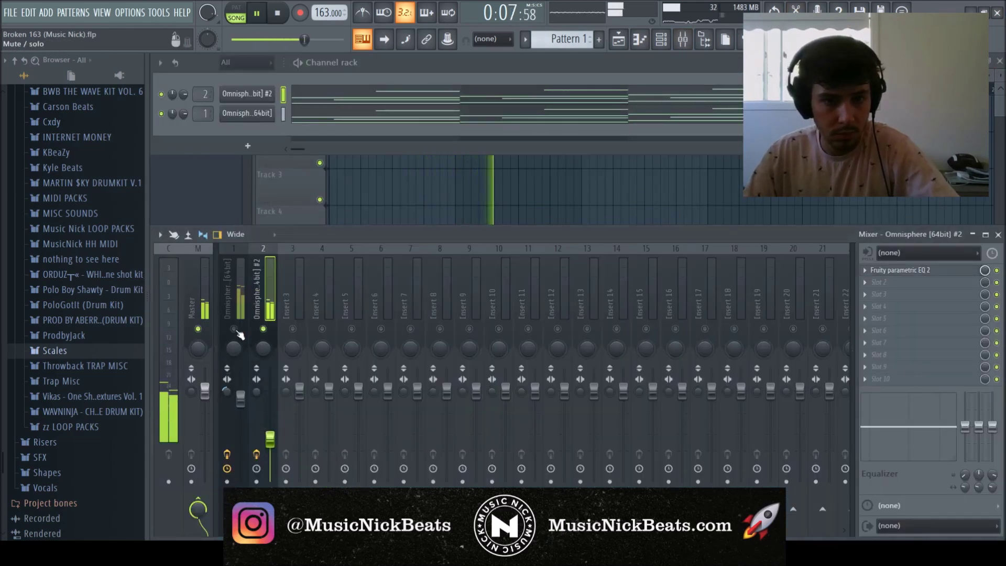
Step: Rebalance the two Omnisphere inserts with the second at about -11 dB, and set the second's stereo separation to 42% separated
{"action": "left_click_drag", "start_coordinate": [240, 399], "coordinate": [270, 431]}
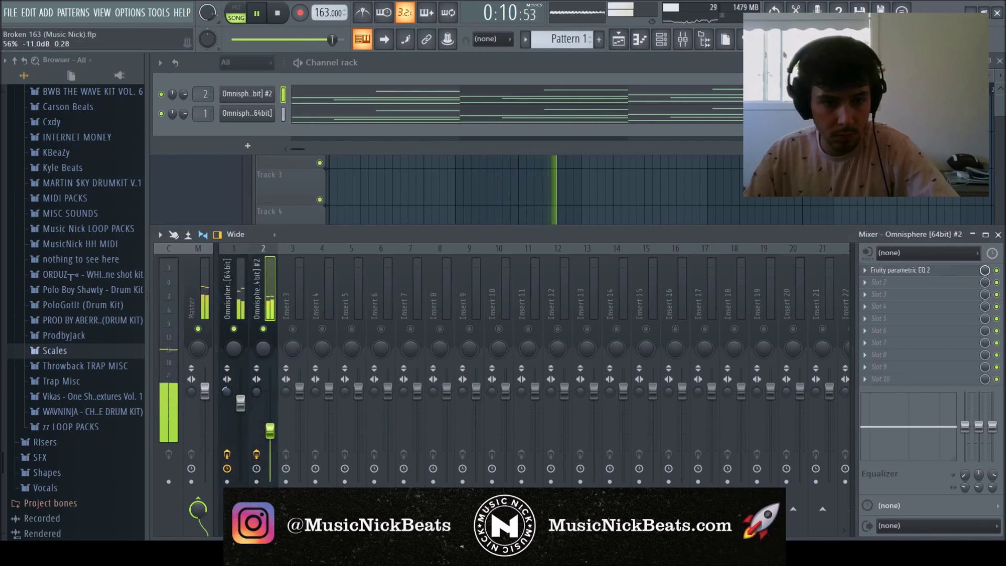
{"action": "left_click", "coordinate": [264, 330]}
{"action": "key", "text": "space"}
{"action": "right_click", "coordinate": [263, 329]}
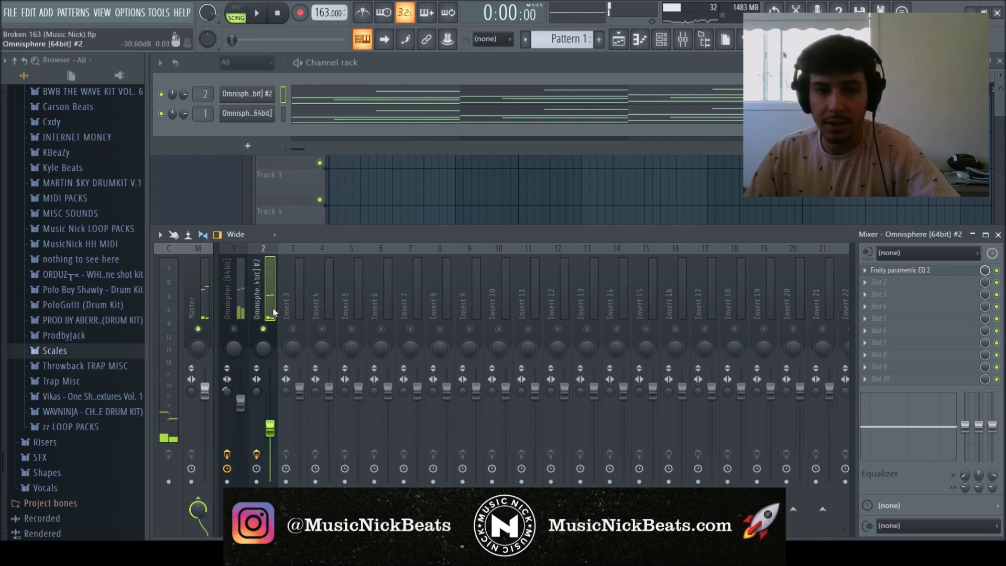
{"action": "left_click_drag", "start_coordinate": [256, 387], "coordinate": [256, 382]}
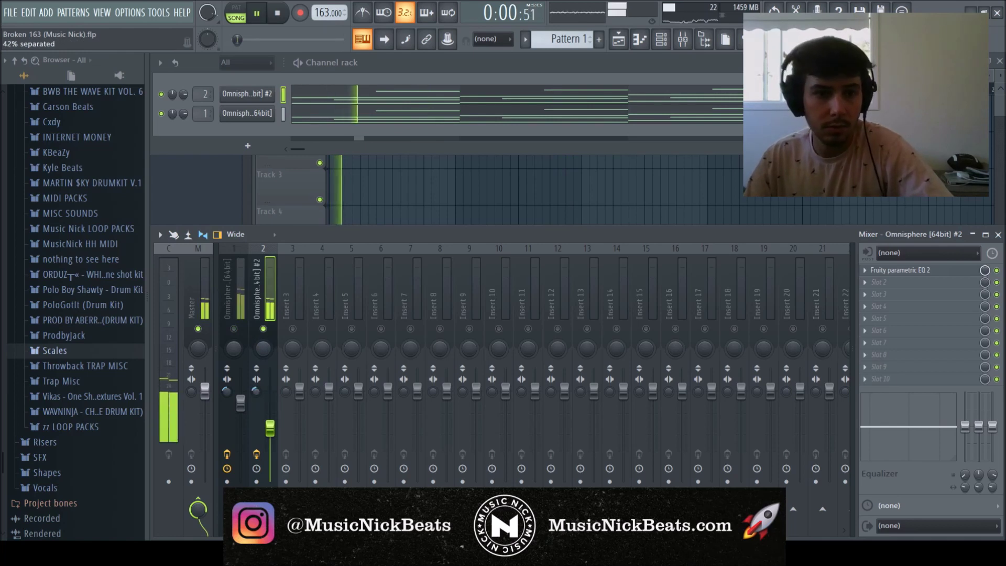
Step: Set the second Omnisphere EQ's low-pass band to 20000 Hz and move the EQ down to effect slot 2
{"action": "left_click", "coordinate": [911, 270]}
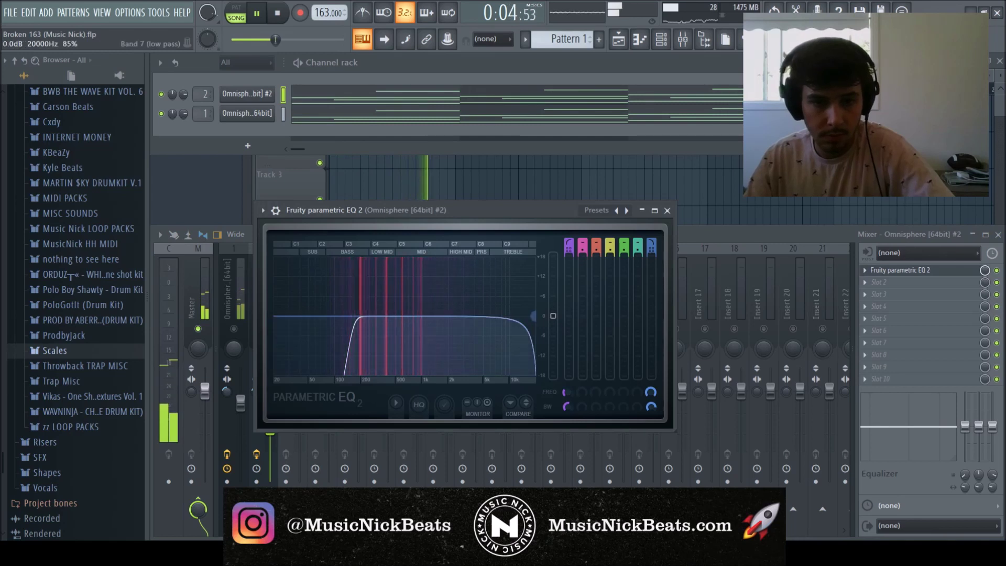
{"action": "left_click", "coordinate": [667, 211]}
{"action": "scroll", "coordinate": [886, 273], "scroll_direction": "down", "scroll_amount": 1}
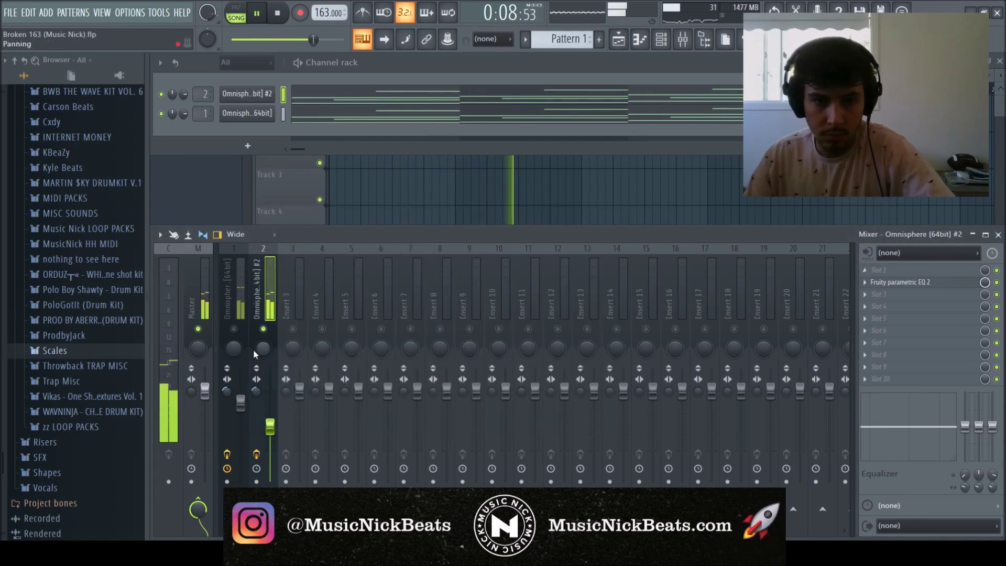
Step: Play both Omnisphere inserts together, set the second one's volume to about -10 dB and save the project
{"action": "left_click", "coordinate": [239, 343]}
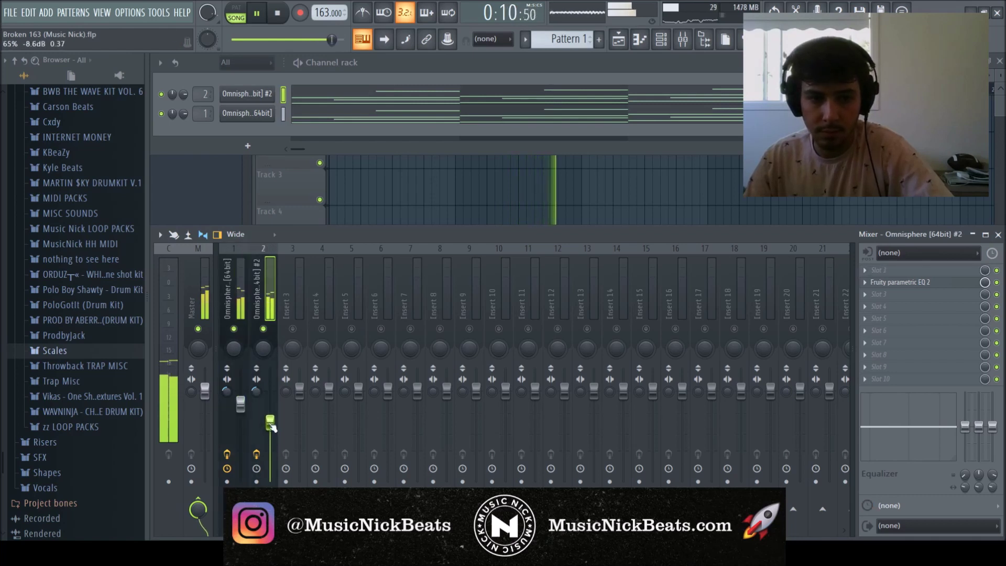
{"action": "left_click_drag", "start_coordinate": [271, 421], "coordinate": [241, 407]}
{"action": "left_click", "coordinate": [242, 407]}
{"action": "left_click", "coordinate": [271, 428]}
{"action": "key", "text": "space"}
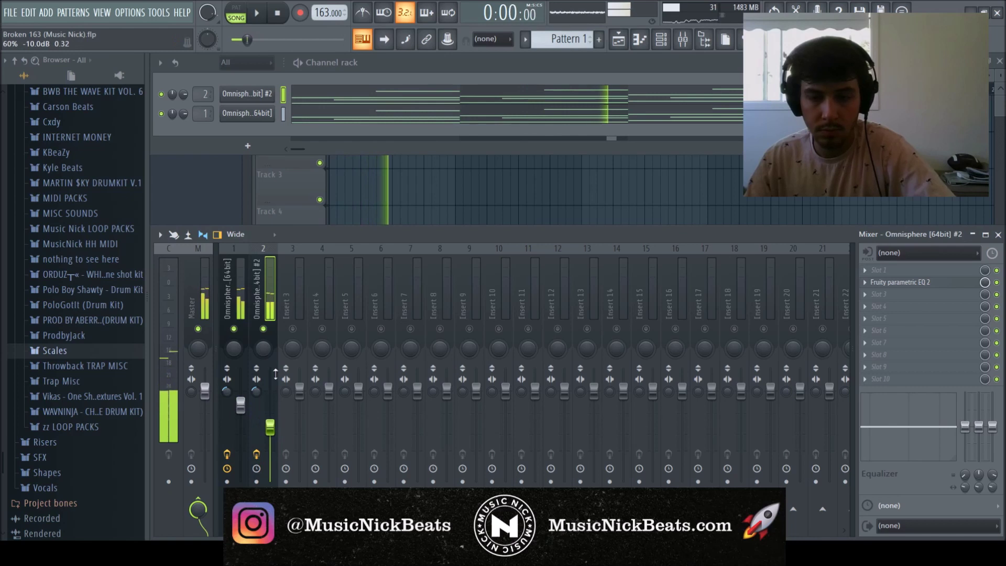
{"action": "key", "text": "ctrl+s"}
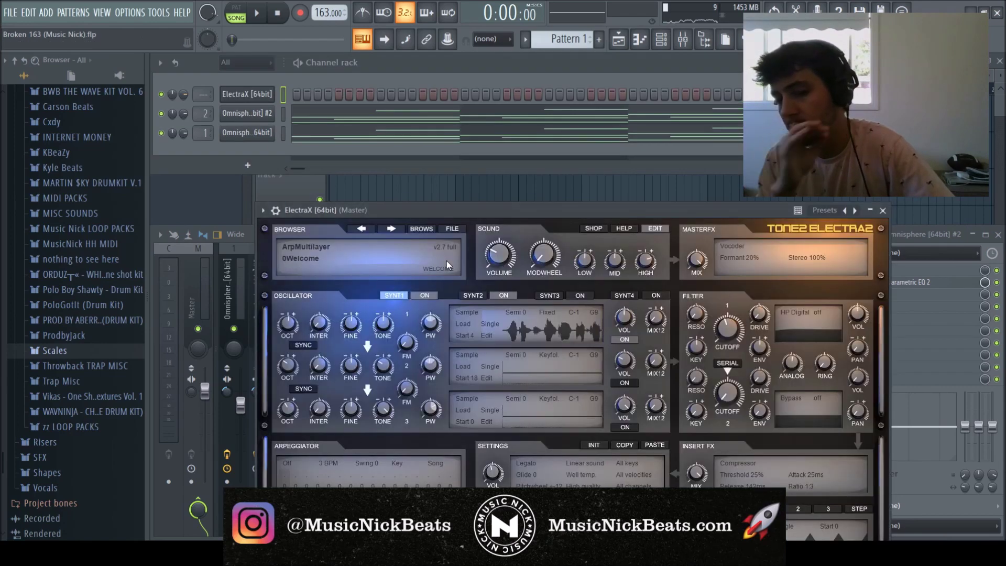
Step: Add an ElectraX channel and load the Arp - Whoah patch from the !MUSICNICK - Andromeda Arp Bank
{"action": "left_click_drag", "start_coordinate": [456, 214], "coordinate": [436, 135]}
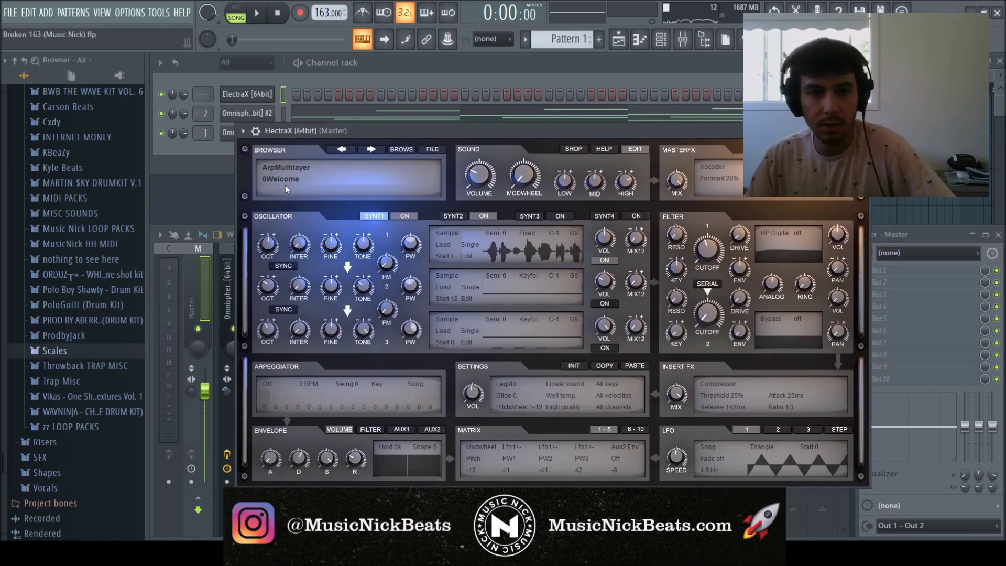
{"action": "left_click", "coordinate": [331, 168]}
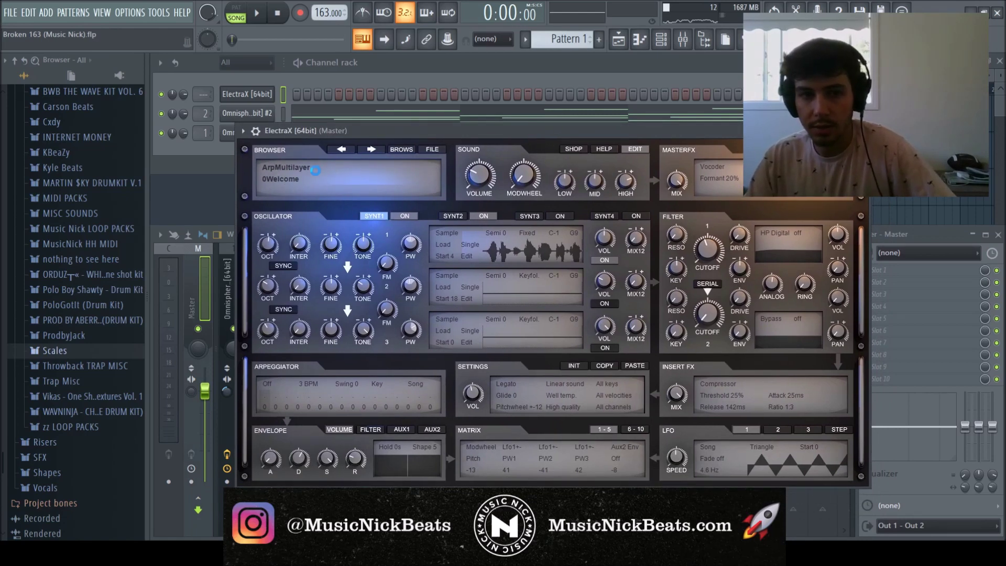
{"action": "left_click", "coordinate": [292, 182]}
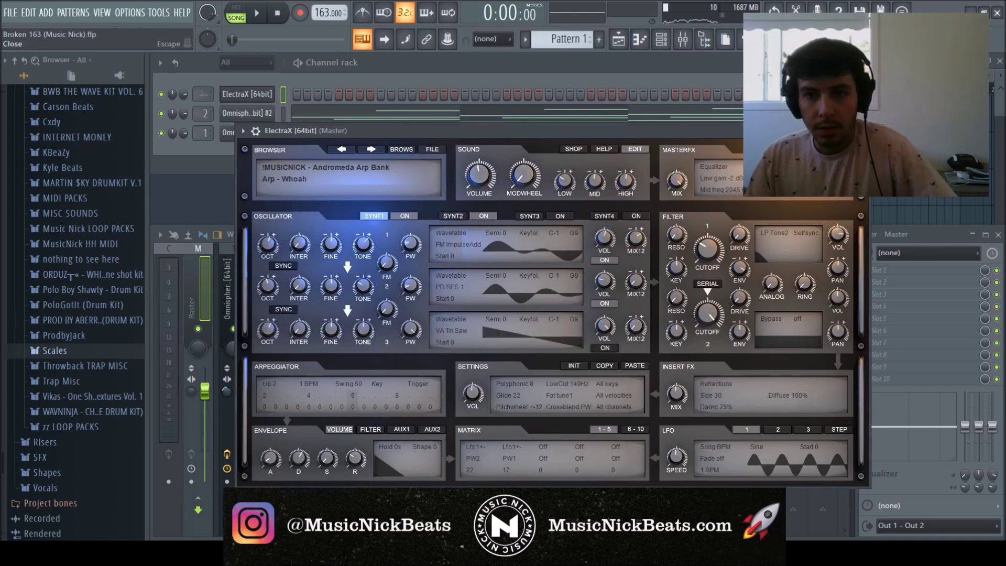
{"action": "key", "text": "Escape"}
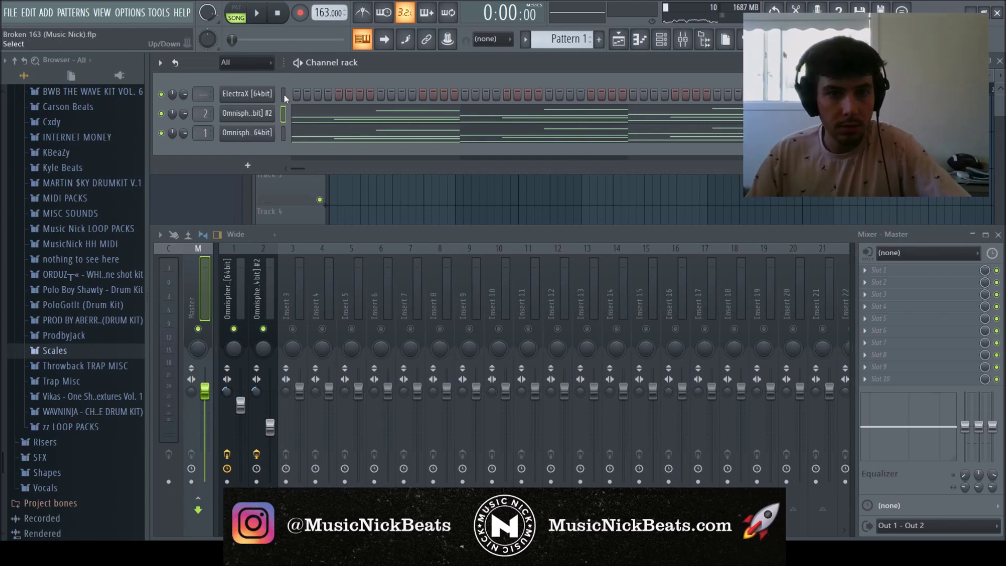
Step: Copy the pattern's notes into the ElectraX channel and route it to mixer insert 3
{"action": "left_click", "coordinate": [284, 95]}
{"action": "left_click", "coordinate": [288, 266]}
{"action": "key", "text": "ctrl+l"}
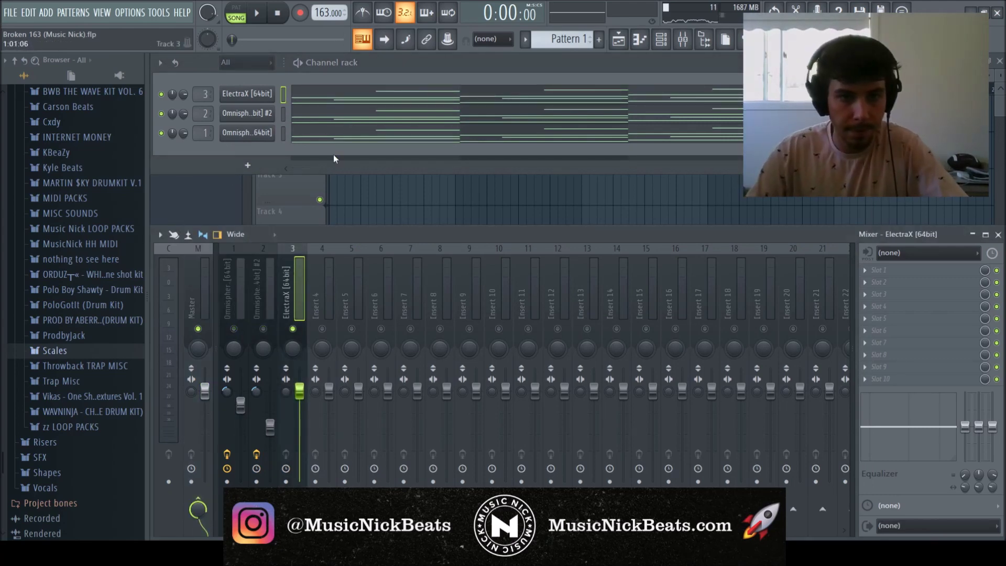
Step: Transpose the ElectraX notes up one octave in the piano roll and play them soloed
{"action": "left_click", "coordinate": [351, 100]}
{"action": "key", "text": "space"}
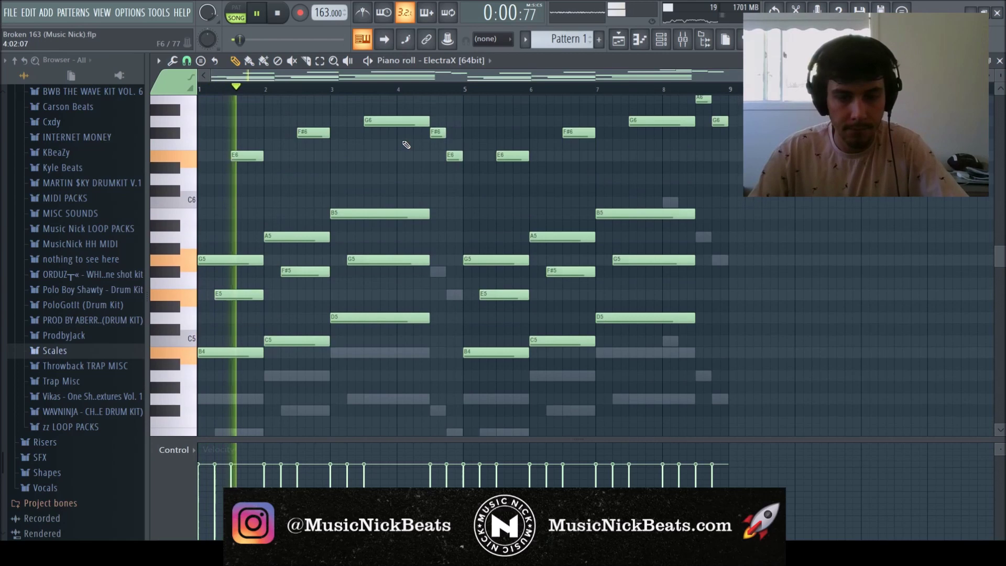
{"action": "left_click", "coordinate": [999, 61]}
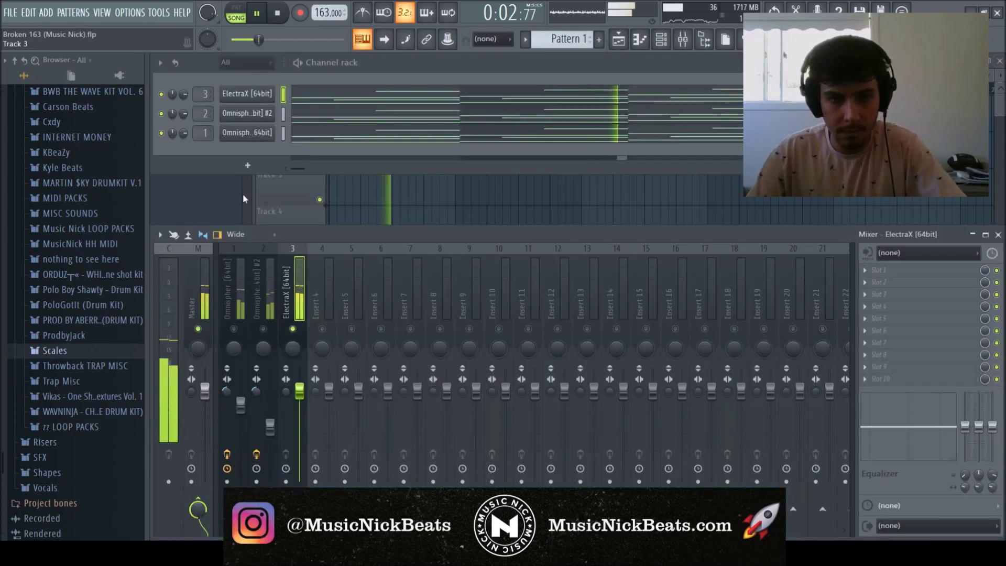
{"action": "key", "text": "space"}
Step: Audition Arp - Nebulous and Arp - Neptune in ElectraX, and load the Arp - Pendulum patch
{"action": "left_click", "coordinate": [234, 93]}
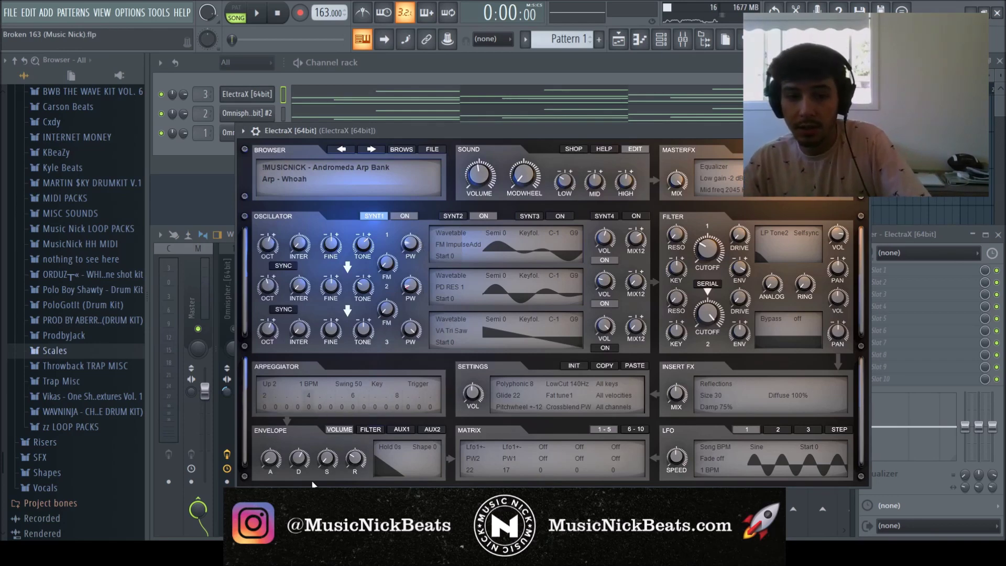
{"action": "left_click", "coordinate": [257, 12]}
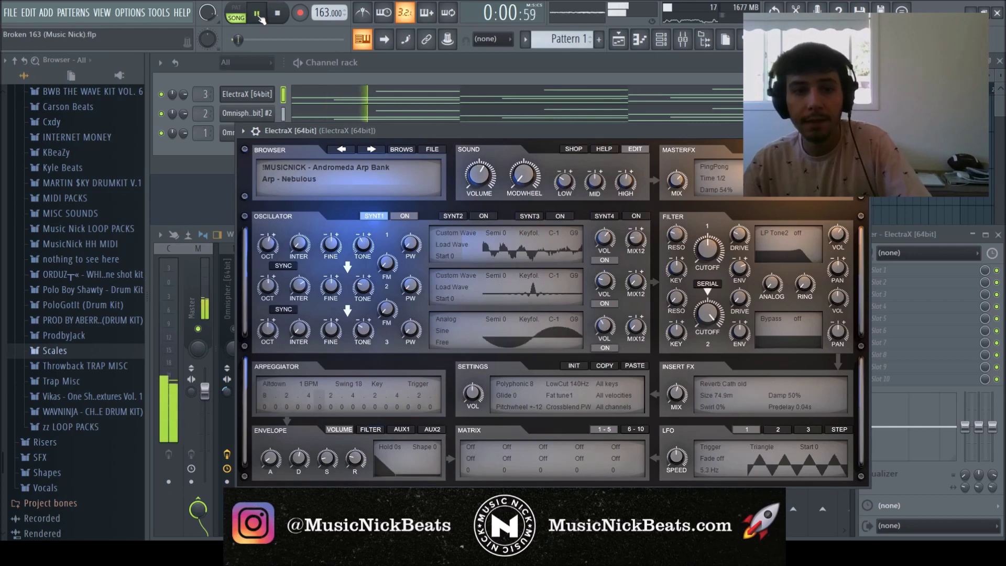
{"action": "left_click", "coordinate": [278, 12]}
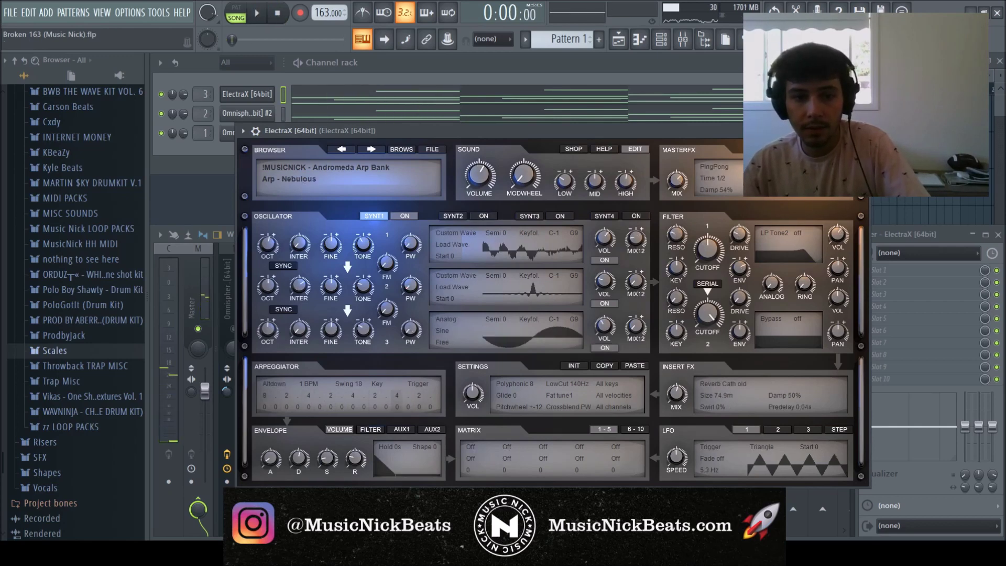
{"action": "key", "text": "space"}
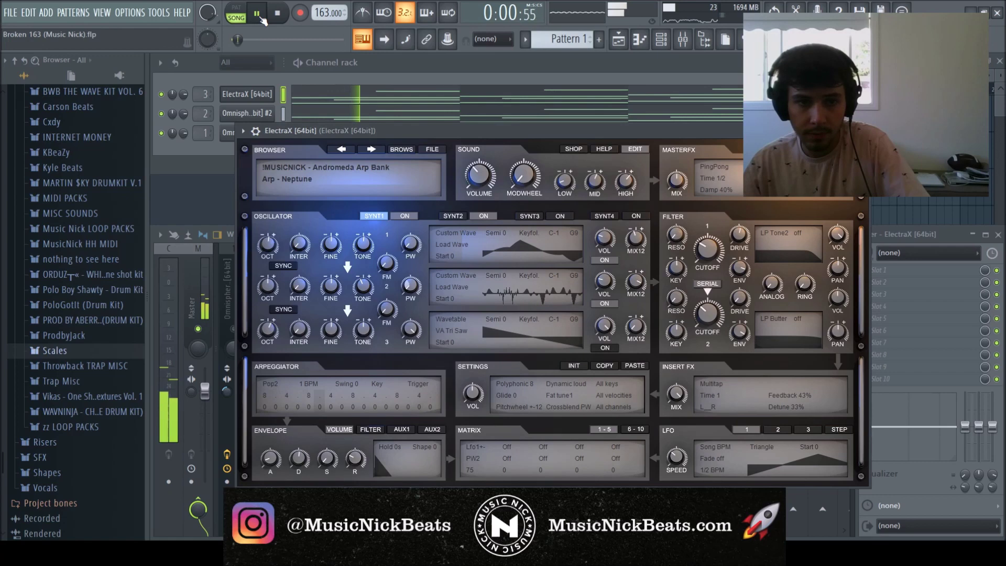
{"action": "key", "text": "space"}
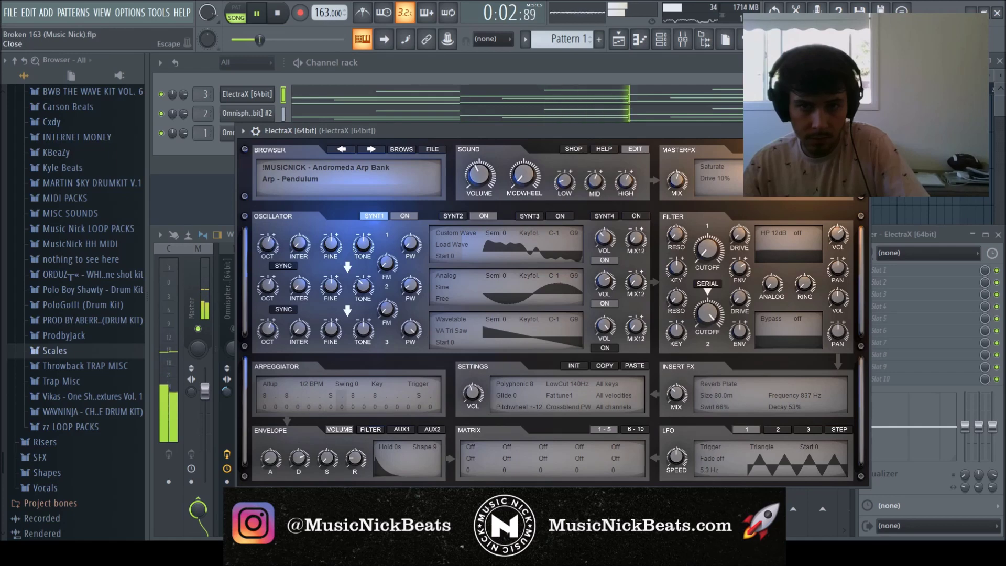
Step: Unsolo the ElectraX insert and lower its volume to about -9.9 dB in the mix
{"action": "left_click", "coordinate": [862, 131]}
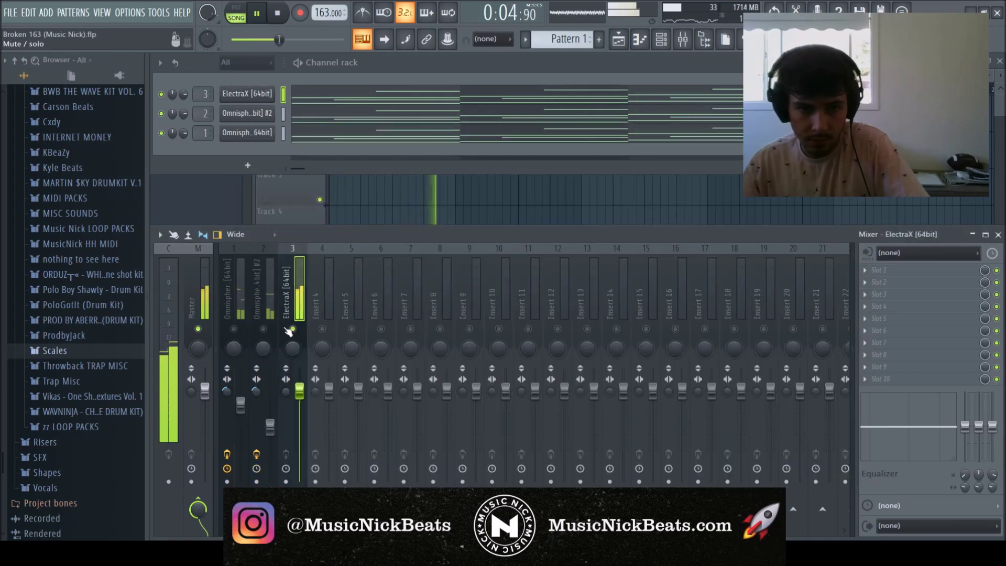
{"action": "right_click", "coordinate": [292, 329]}
{"action": "left_click_drag", "start_coordinate": [299, 390], "coordinate": [299, 427]}
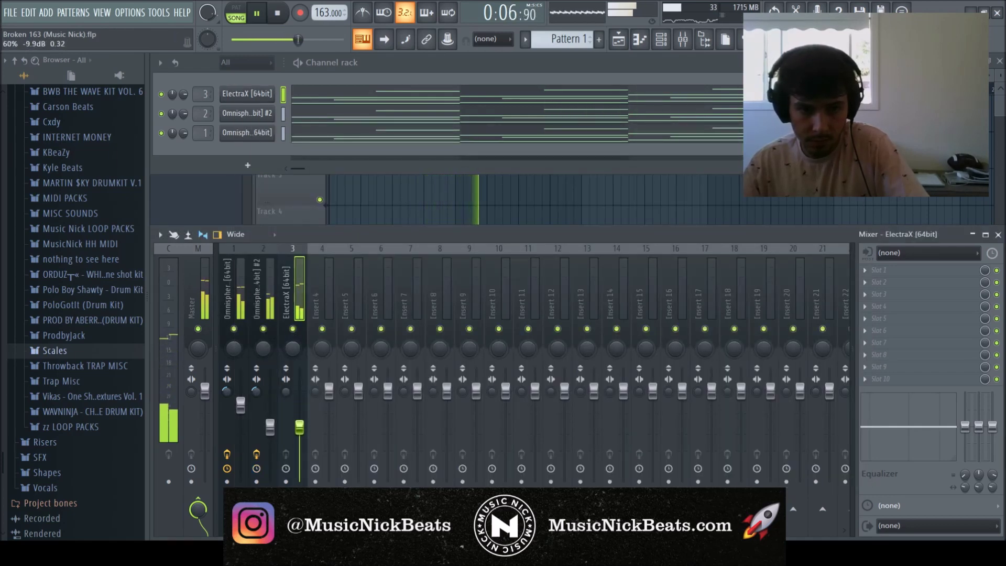
Step: Transpose the ElectraX notes up one octave in the piano roll and play them back
{"action": "left_click", "coordinate": [395, 94]}
{"action": "key", "text": "space"}
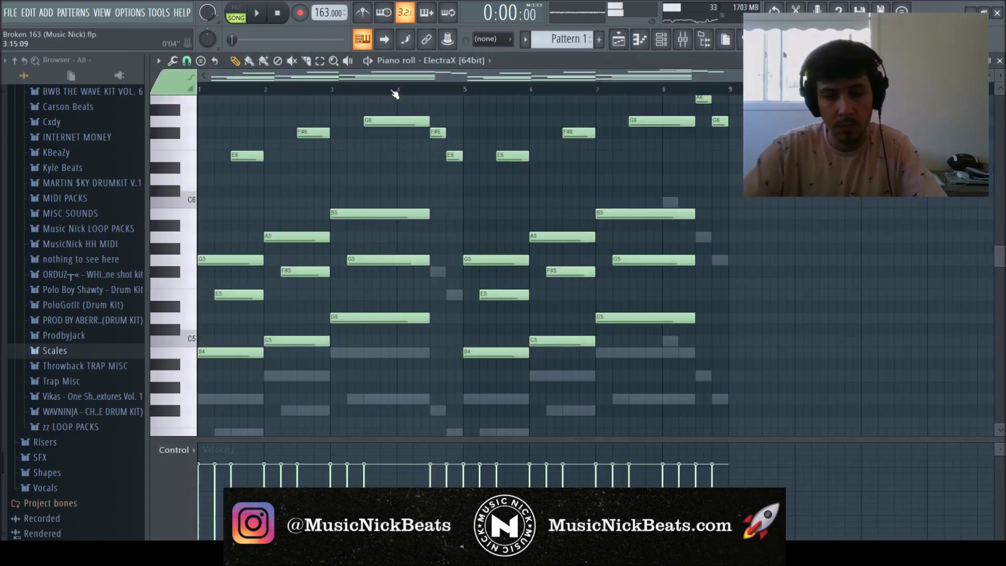
{"action": "key", "text": "ctrl+Up"}
{"action": "key", "text": "space"}
{"action": "scroll", "coordinate": [408, 189], "scroll_direction": "up", "scroll_amount": 2}
{"action": "scroll", "coordinate": [408, 188], "scroll_direction": "down", "scroll_amount": 1}
{"action": "scroll", "coordinate": [408, 188], "scroll_direction": "up", "scroll_amount": 1}
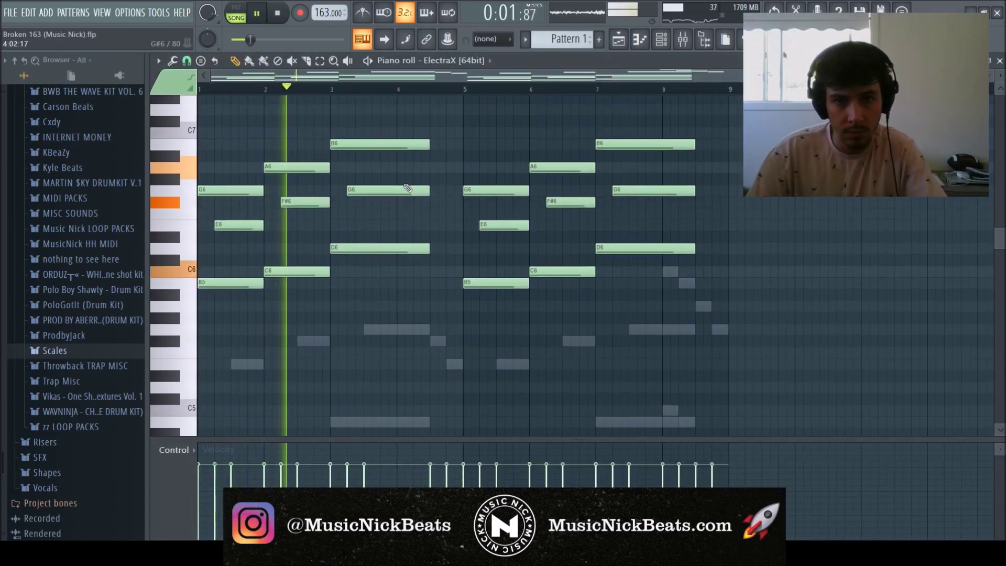
{"action": "key", "text": "Escape"}
Step: Solo the ElectraX insert, audition the Arp - Consequences patch, and load Arp - Exile Island in its place
{"action": "right_click", "coordinate": [291, 329]}
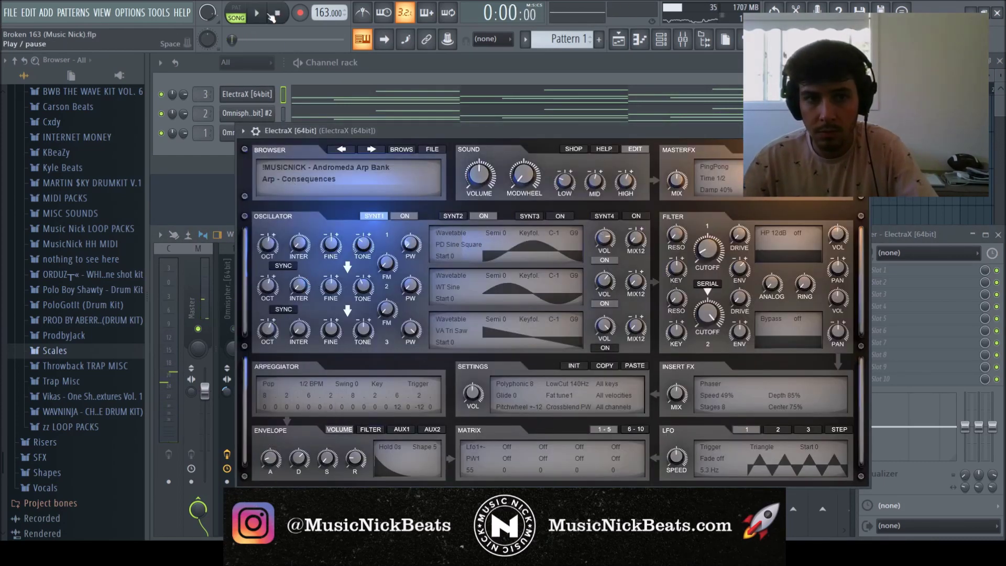
{"action": "left_click", "coordinate": [270, 17]}
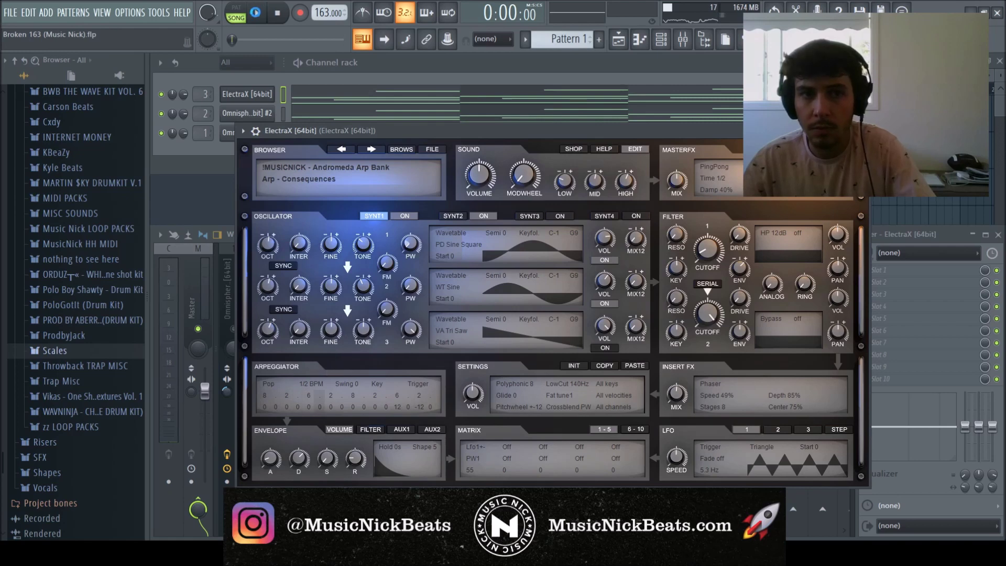
{"action": "left_click", "coordinate": [256, 13]}
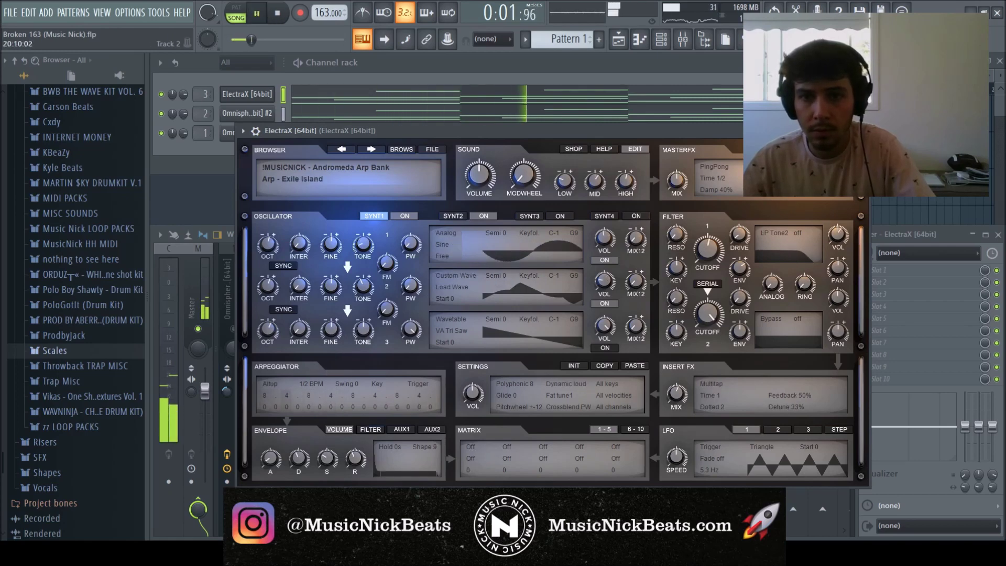
{"action": "left_click", "coordinate": [861, 131]}
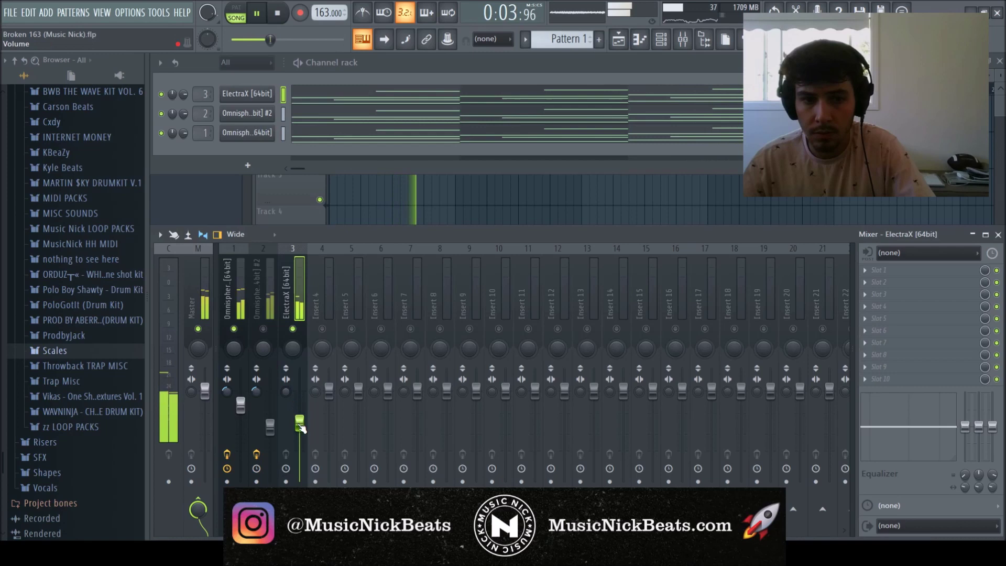
Step: Transpose the ElectraX notes up another octave and set its mixer insert's stereo separation to 42% separated
{"action": "left_click", "coordinate": [354, 98]}
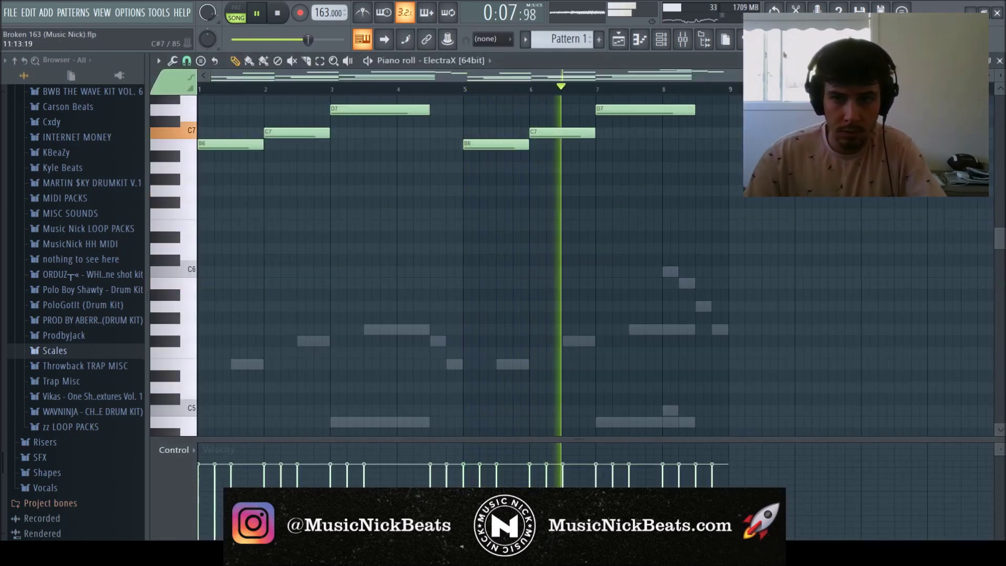
{"action": "key", "text": "Escape"}
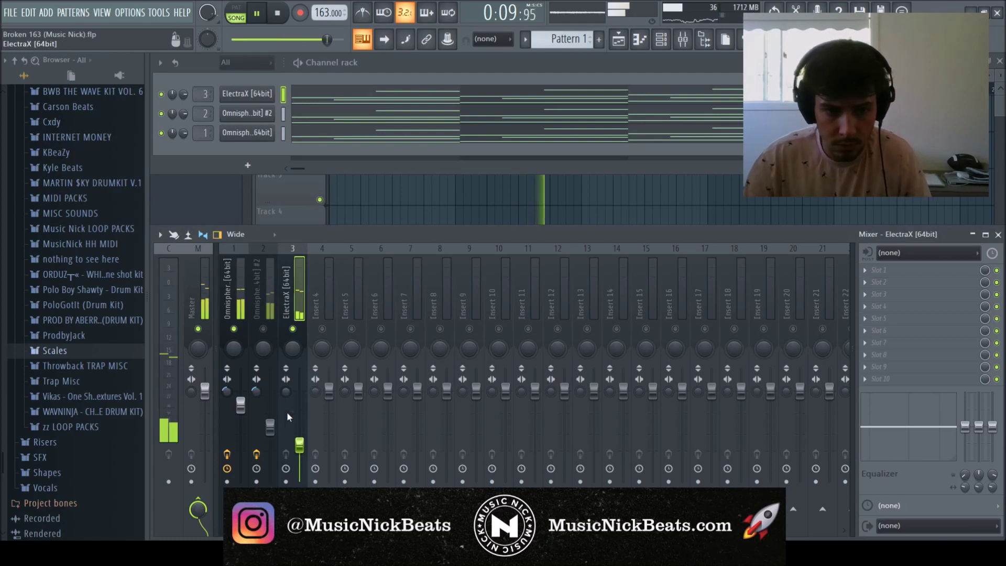
{"action": "left_click_drag", "start_coordinate": [286, 391], "coordinate": [285, 404]}
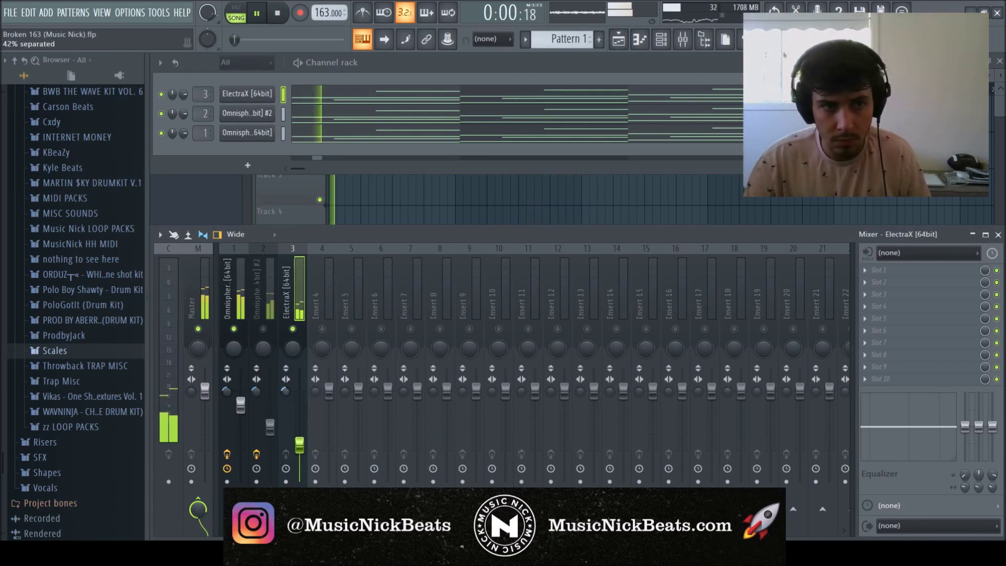
Step: Add the Wider effect to the ElectraX insert and set its width to 97%
{"action": "left_click", "coordinate": [739, 483]}
{"action": "left_click_drag", "start_coordinate": [452, 229], "coordinate": [505, 229]}
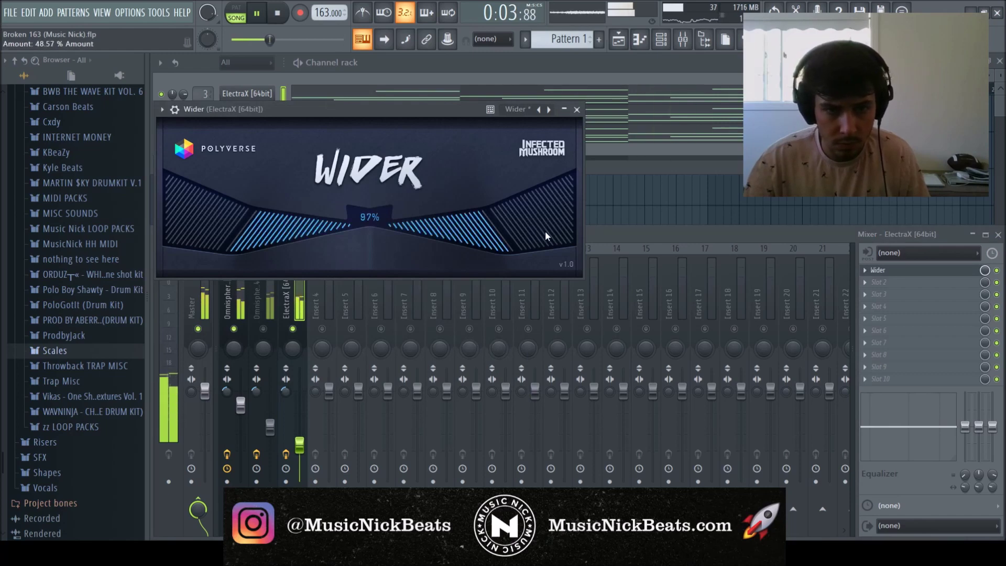
{"action": "left_click", "coordinate": [577, 108]}
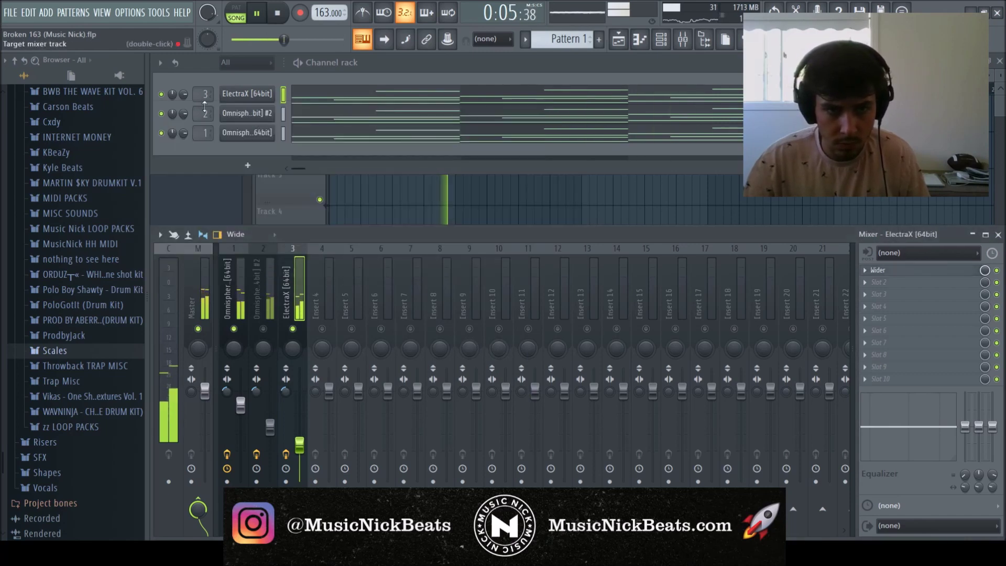
Step: Bring the ElectraX notes back down one octave and randomize their velocities slightly
{"action": "left_click", "coordinate": [242, 97]}
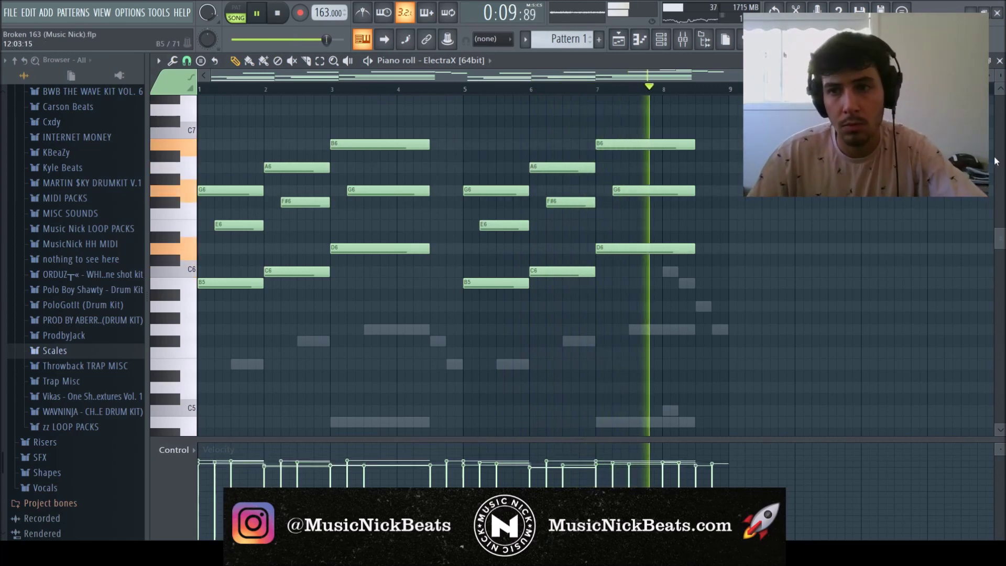
{"action": "left_click", "coordinate": [1000, 60]}
Step: Mute the first Omnisphere insert, unmute the second, and slightly raise the volumes of Omnisphere #2 and ElectraX
{"action": "left_click_drag", "start_coordinate": [300, 445], "coordinate": [301, 441]}
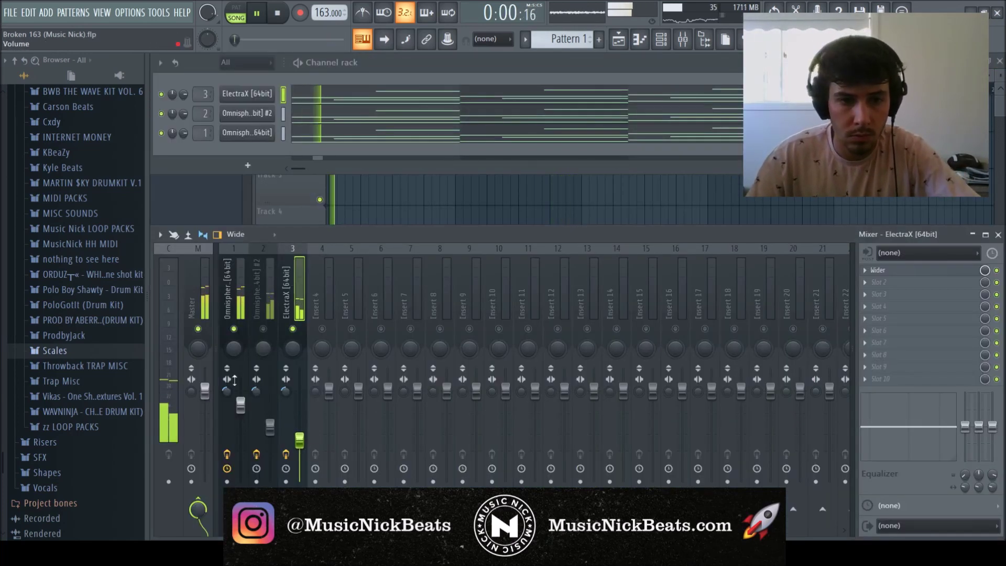
{"action": "left_click", "coordinate": [235, 329]}
{"action": "left_click", "coordinate": [264, 331]}
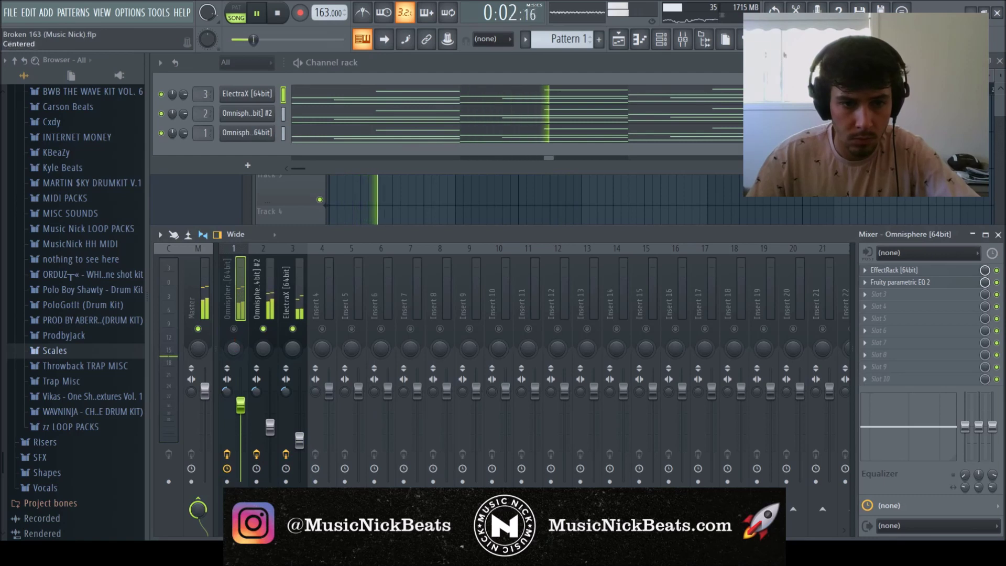
{"action": "left_click_drag", "start_coordinate": [270, 427], "coordinate": [271, 422]}
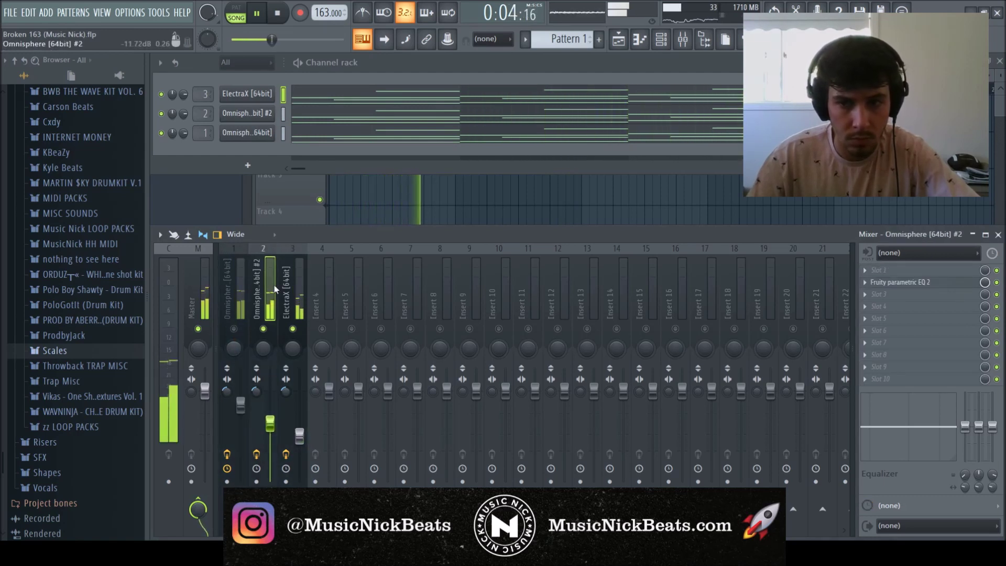
{"action": "left_click_drag", "start_coordinate": [301, 437], "coordinate": [300, 441]}
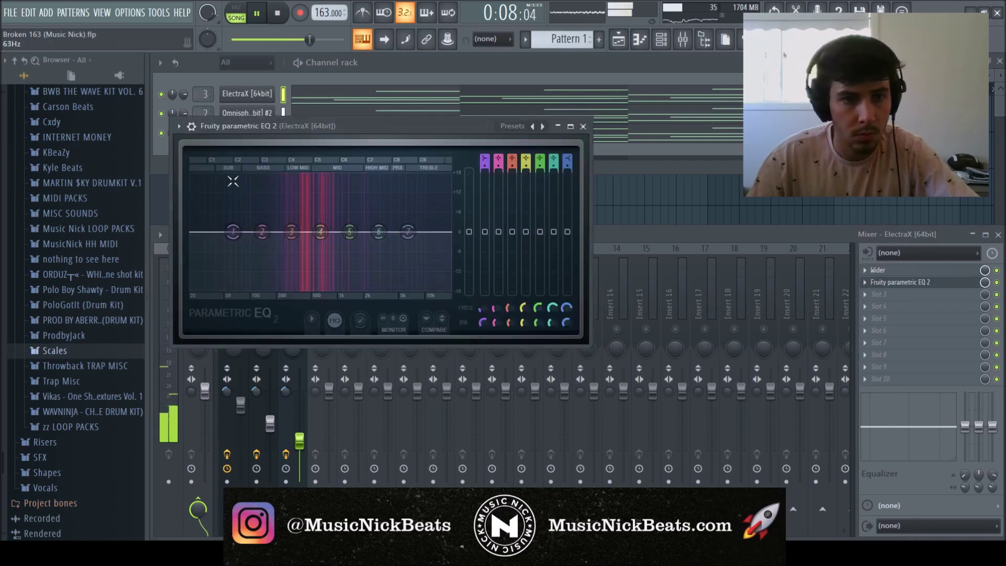
Step: Apply the 30Hz + 18kHz cut in the ElectraX insert's EQ, raise the low cut to about 200 Hz and soften both slopes
{"action": "left_click_drag", "start_coordinate": [205, 232], "coordinate": [283, 232]}
{"action": "scroll", "coordinate": [292, 232], "scroll_direction": "up", "scroll_amount": 3}
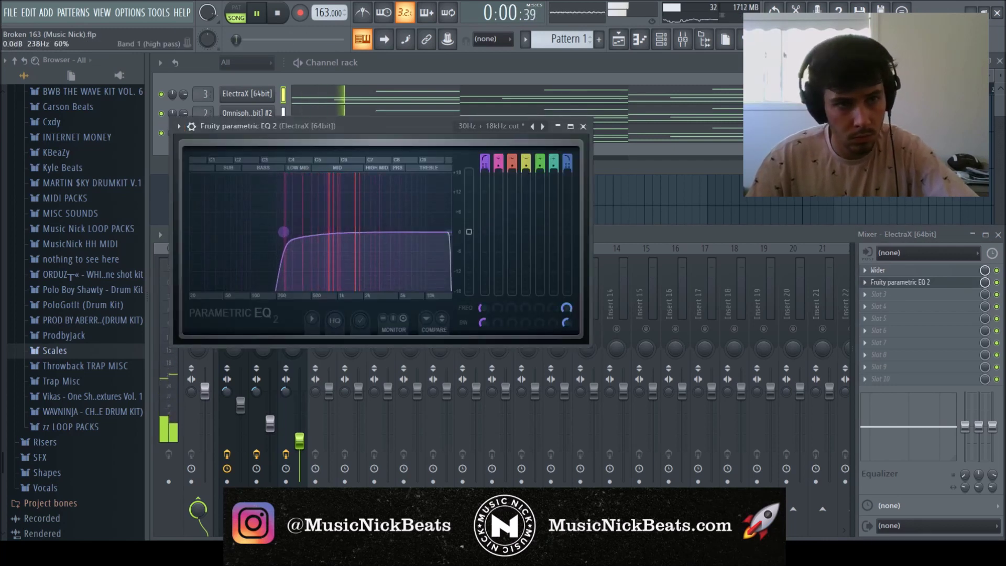
{"action": "scroll", "coordinate": [283, 233], "scroll_direction": "up", "scroll_amount": 3}
{"action": "scroll", "coordinate": [441, 236], "scroll_direction": "up", "scroll_amount": 4}
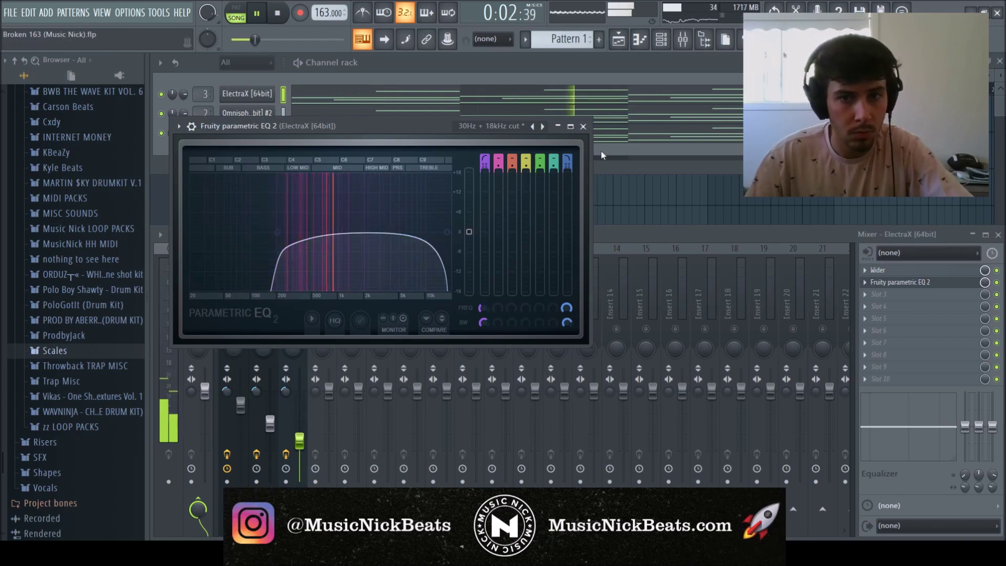
{"action": "left_click", "coordinate": [583, 126]}
Step: Unmute the first Omnisphere insert and rebalance both Omnisphere layers, with Omnisphere #2 at about -8.4 dB
{"action": "left_click", "coordinate": [911, 271]}
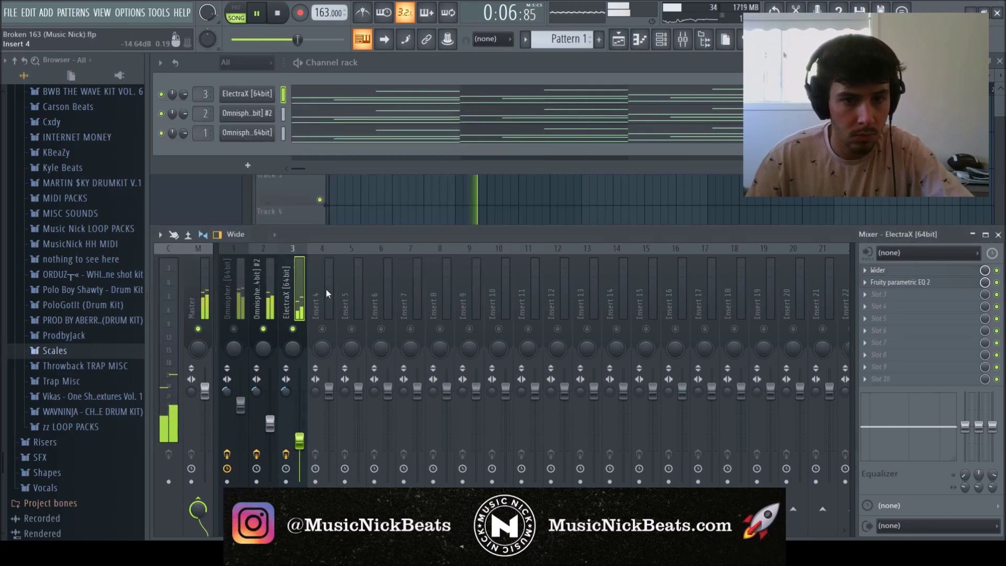
{"action": "left_click", "coordinate": [239, 300]}
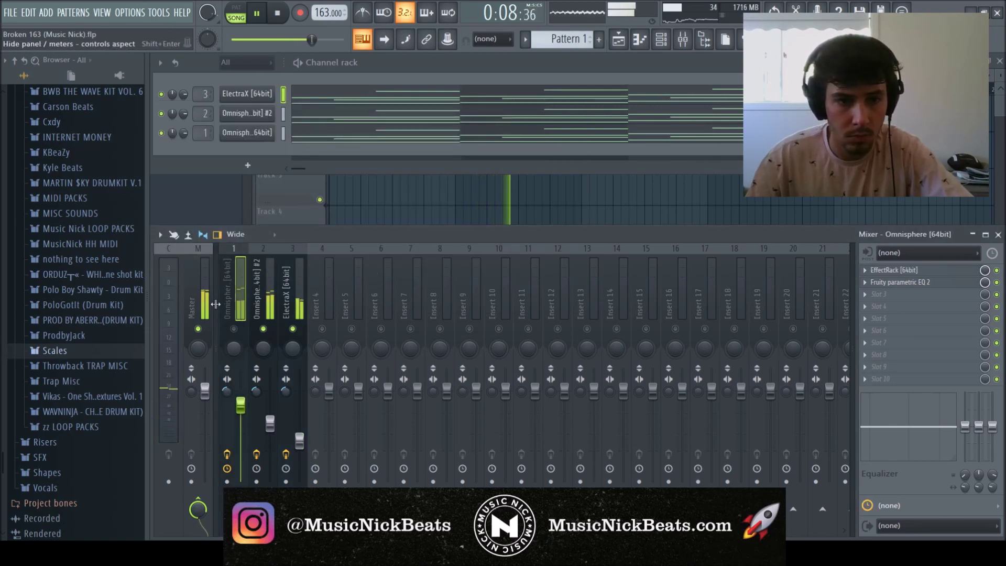
{"action": "left_click", "coordinate": [234, 329]}
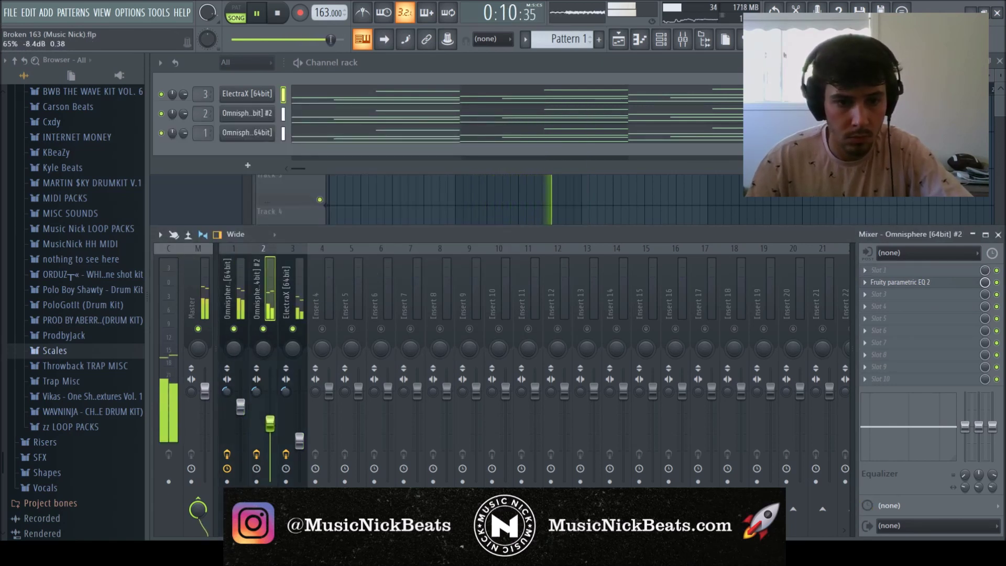
Step: Randomize the first Omnisphere channel's note velocities and lower them slightly across the whole pattern
{"action": "left_click", "coordinate": [317, 135]}
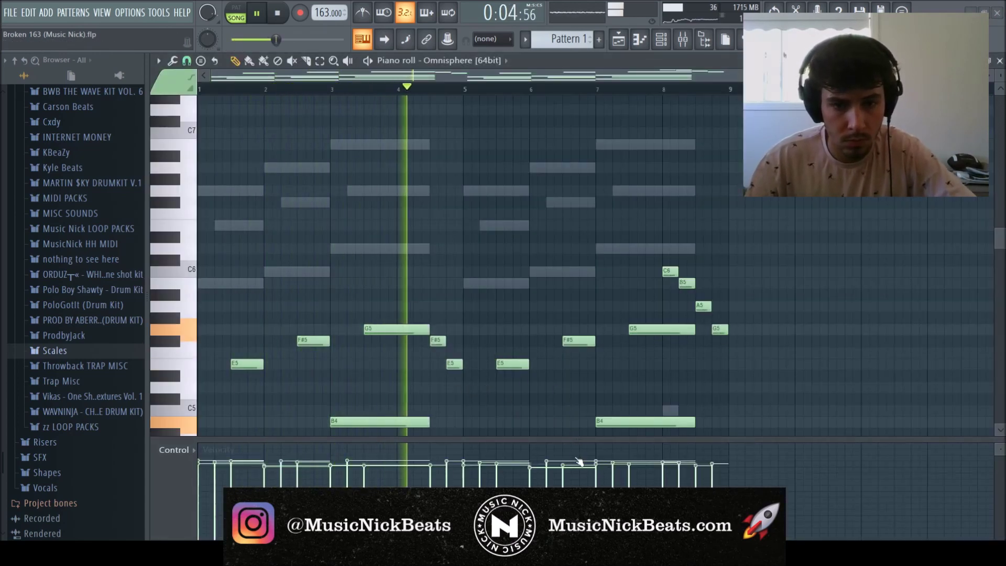
{"action": "key", "text": "ctrl+a"}
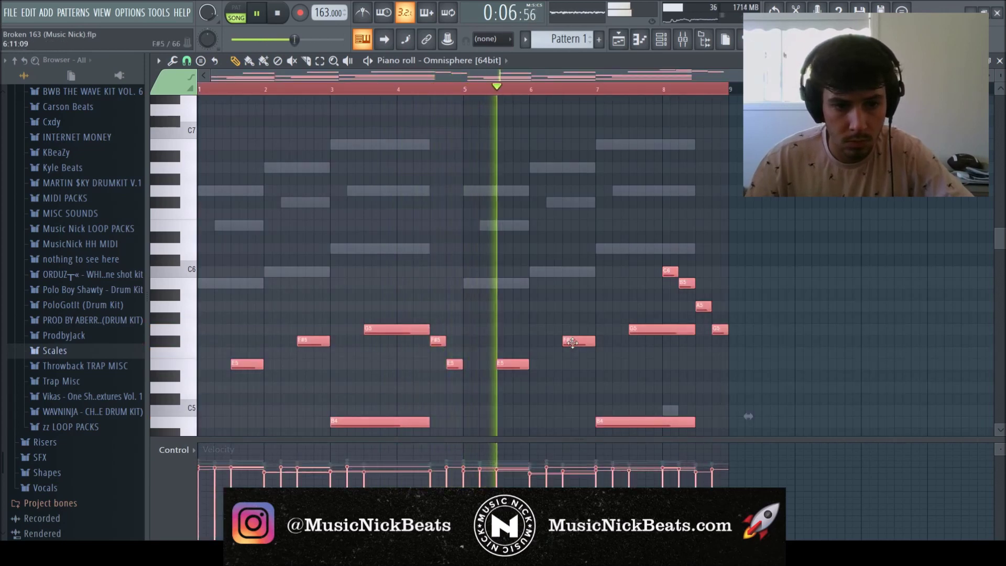
{"action": "left_click_drag", "start_coordinate": [309, 40], "coordinate": [323, 40]}
{"action": "key", "text": "F7"}
Step: Randomize the velocities of all Omnisphere #2 notes slightly in the piano roll
{"action": "left_click", "coordinate": [316, 118]}
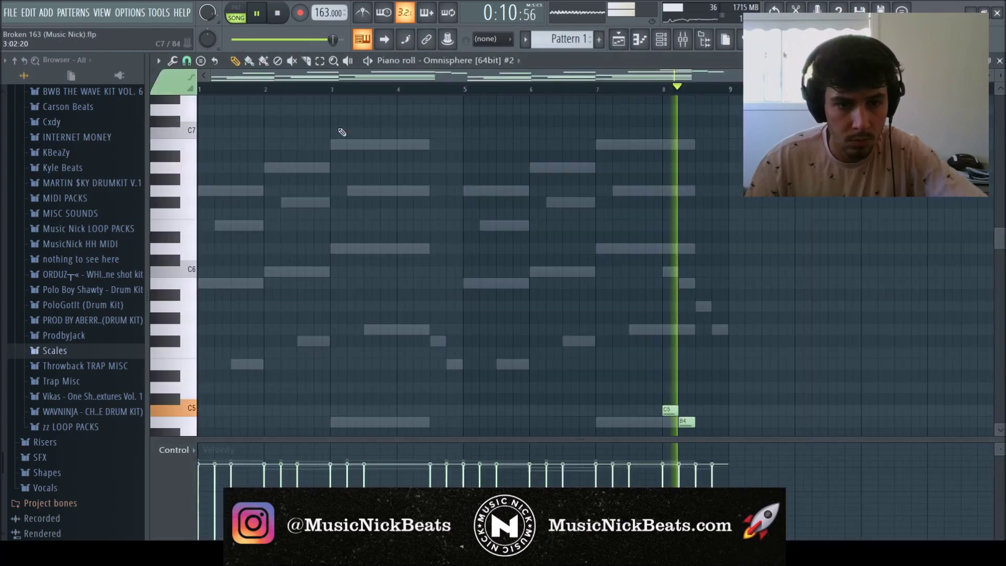
{"action": "key", "text": "ctrl+a"}
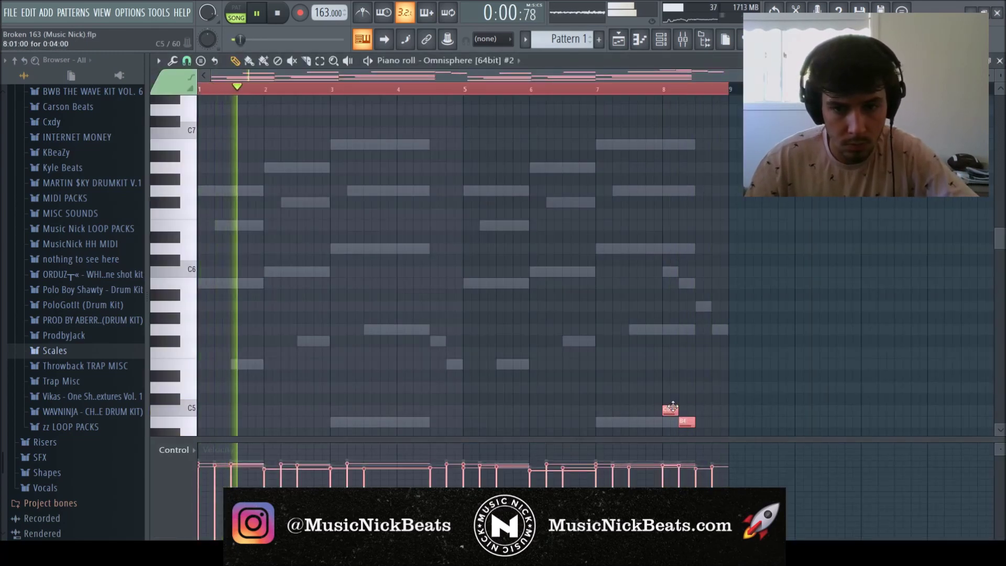
{"action": "key", "text": "F7"}
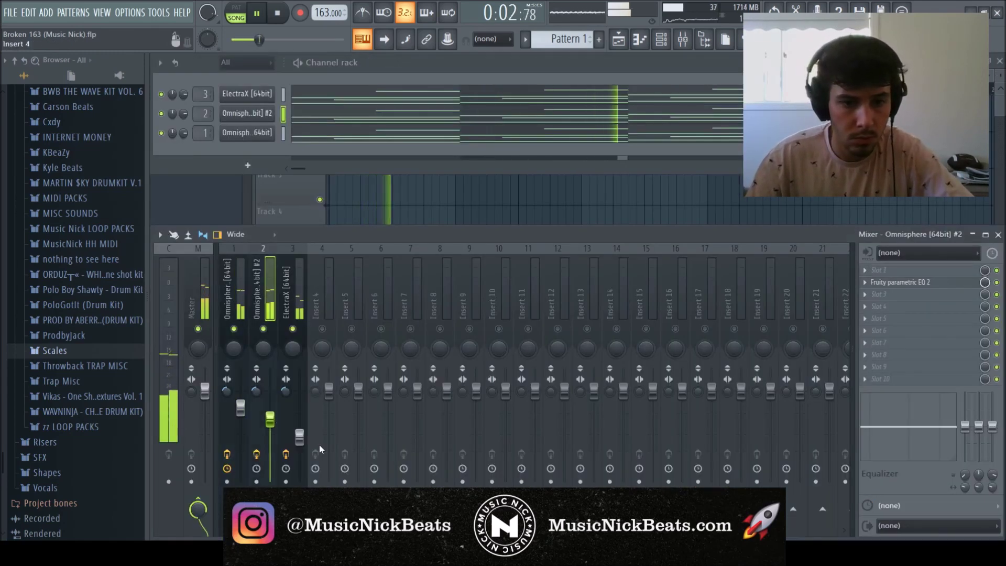
Step: Rebalance the layers in the mixer by adjusting the Omnisphere #2 volume and raising the ElectraX volume
{"action": "left_click", "coordinate": [271, 422]}
{"action": "left_click_drag", "start_coordinate": [299, 433], "coordinate": [300, 429]}
{"action": "left_click", "coordinate": [270, 421]}
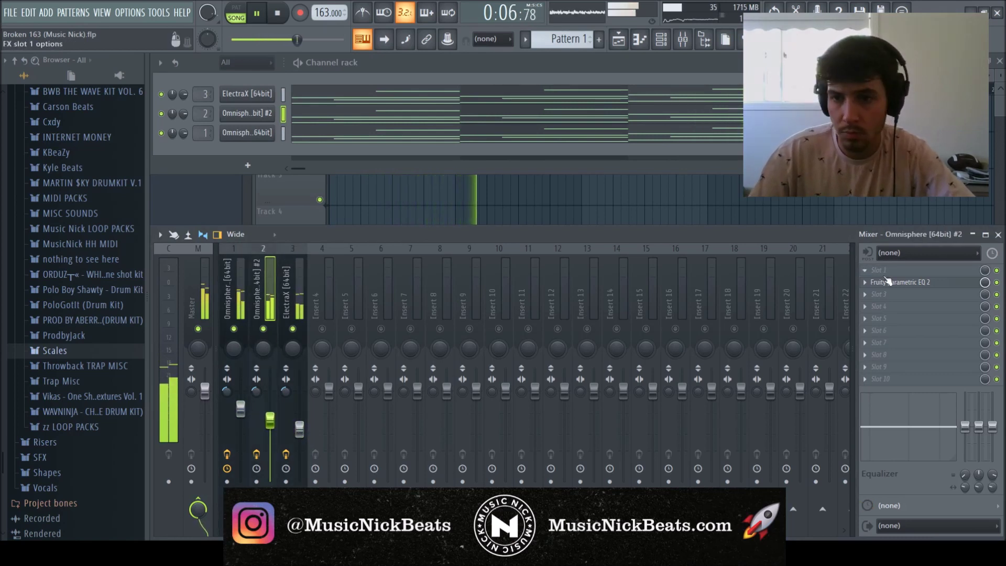
Step: Check the Omnisphere #2 insert's EQ, and raise the low cut in the first Omnisphere insert's EQ
{"action": "left_click", "coordinate": [891, 282]}
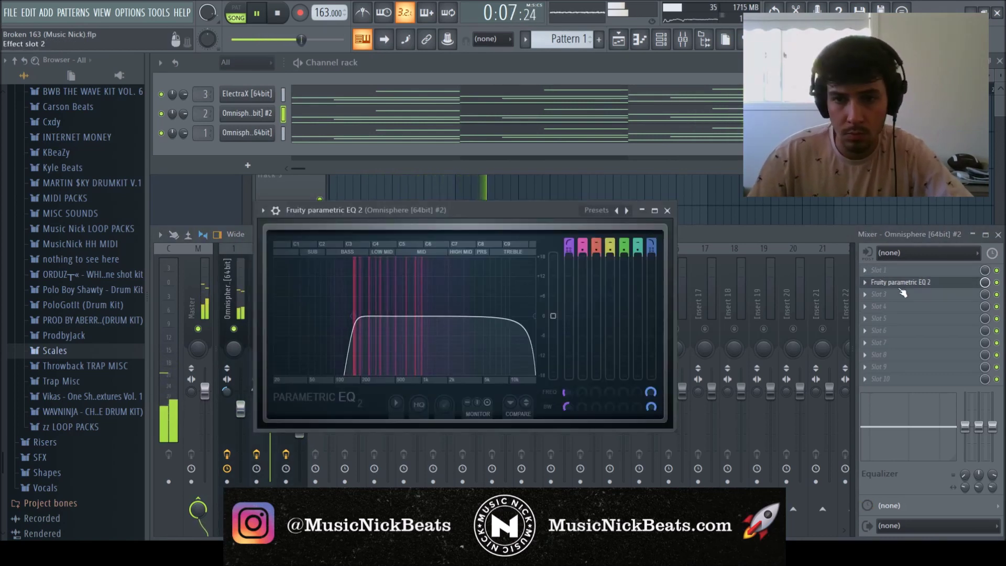
{"action": "left_click", "coordinate": [667, 210]}
{"action": "left_click", "coordinate": [234, 293]}
{"action": "left_click", "coordinate": [891, 282]}
{"action": "left_click_drag", "start_coordinate": [329, 300], "coordinate": [344, 302]}
{"action": "left_click", "coordinate": [650, 194]}
Step: Lower the ElectraX volume to about -12.5 dB and return all mixer inserts to unsoloed playback
{"action": "right_click", "coordinate": [293, 328]}
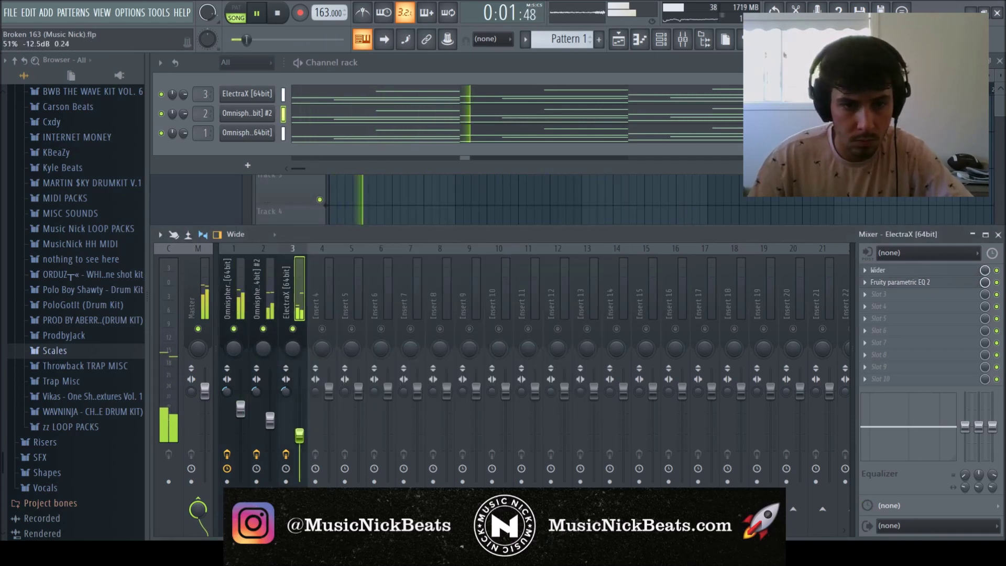
{"action": "right_click", "coordinate": [293, 328]}
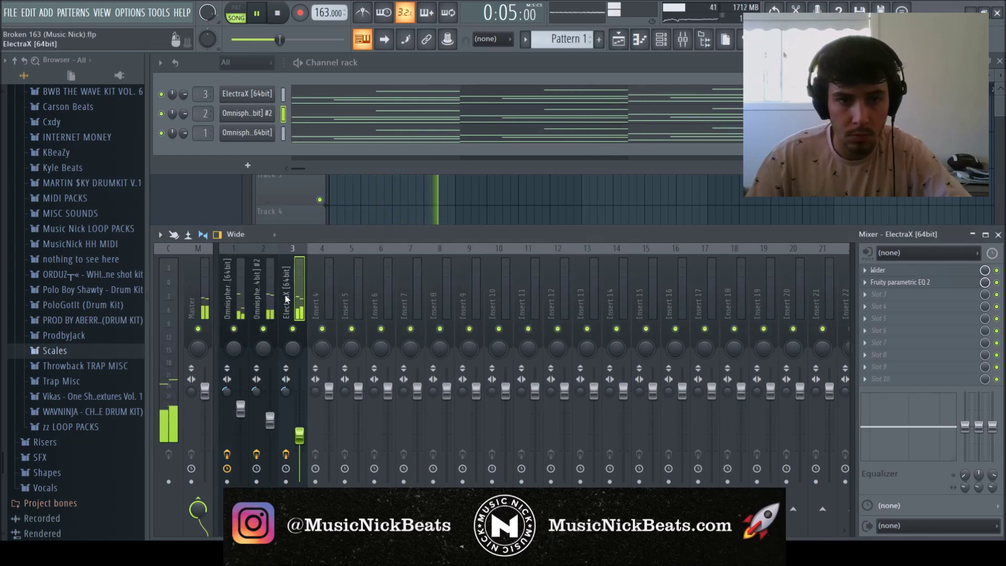
Step: Transpose the ElectraX notes up one octave again in the piano roll
{"action": "left_click", "coordinate": [372, 94]}
{"action": "key", "text": "ctrl+Up"}
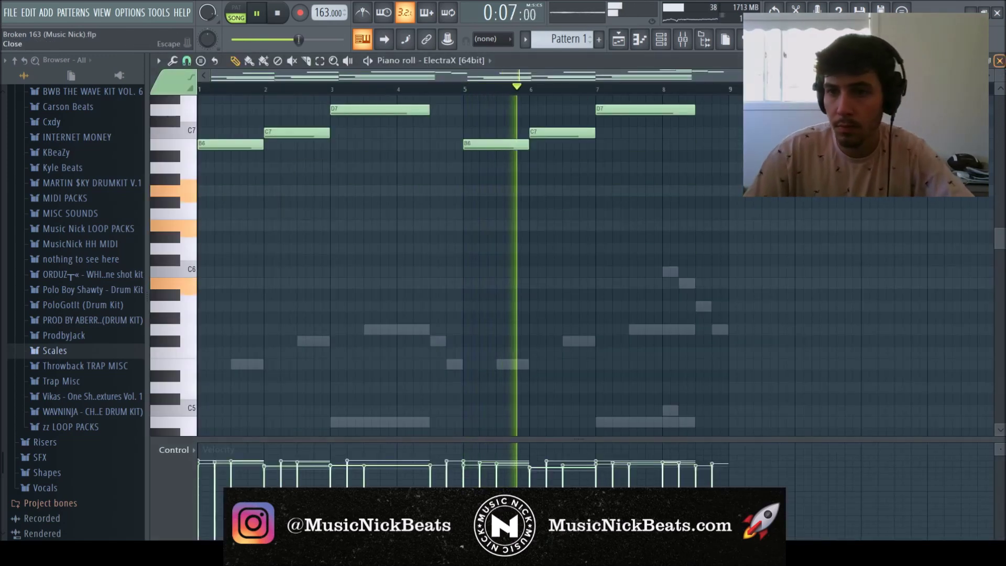
{"action": "left_click", "coordinate": [999, 60]}
Step: Insert HalfTime between Wider and the EQ on the ElectraX insert, and raise the ElectraX volume slightly
{"action": "key", "text": "space"}
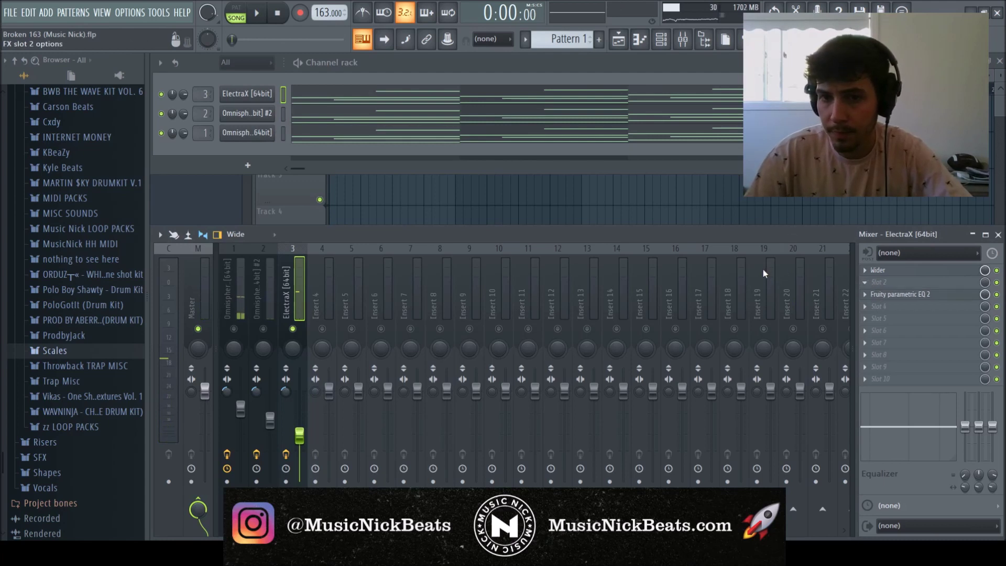
{"action": "key", "text": "space"}
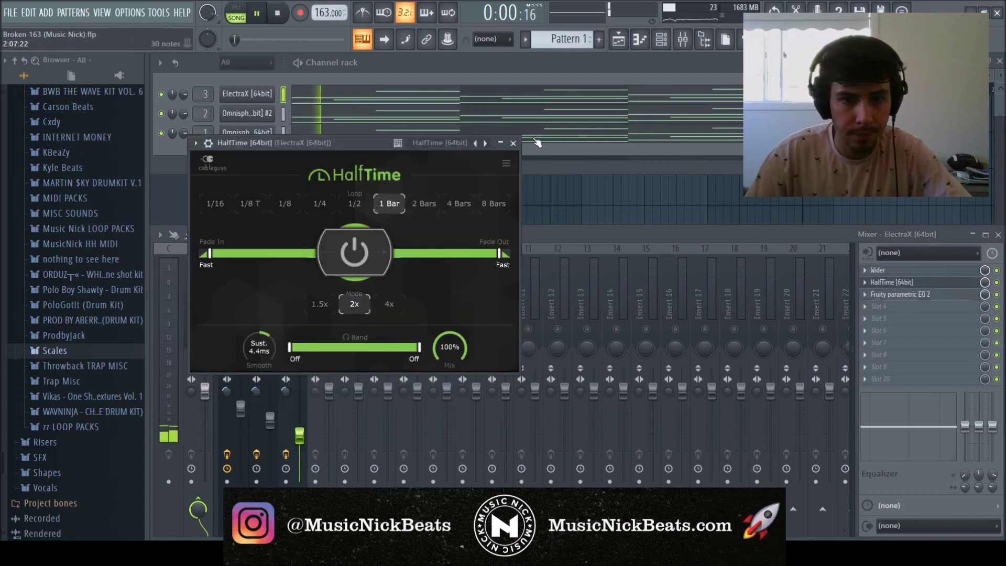
{"action": "left_click", "coordinate": [513, 143]}
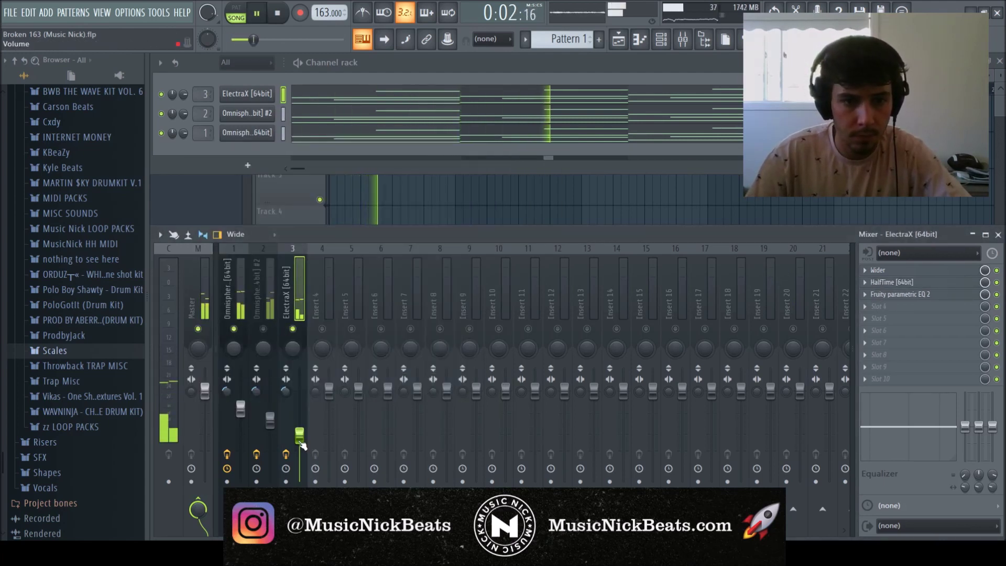
{"action": "left_click_drag", "start_coordinate": [305, 436], "coordinate": [304, 431]}
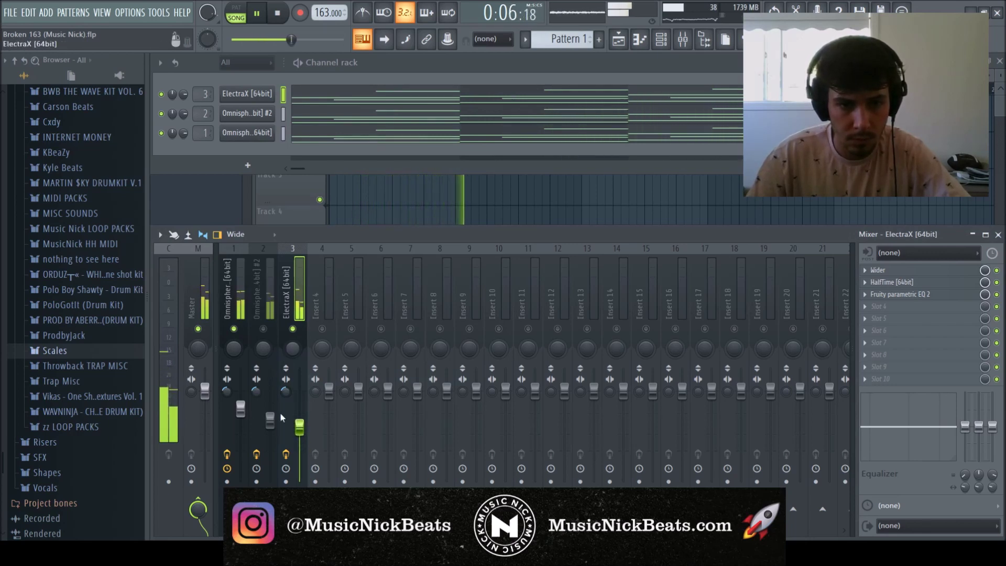
Step: Toggle the two Omnisphere inserts for comparison, raise Omnisphere #2's volume, fine-tune ElectraX's, and slightly lower the first Omnisphere's
{"action": "left_click", "coordinate": [258, 328]}
{"action": "right_click", "coordinate": [239, 328]}
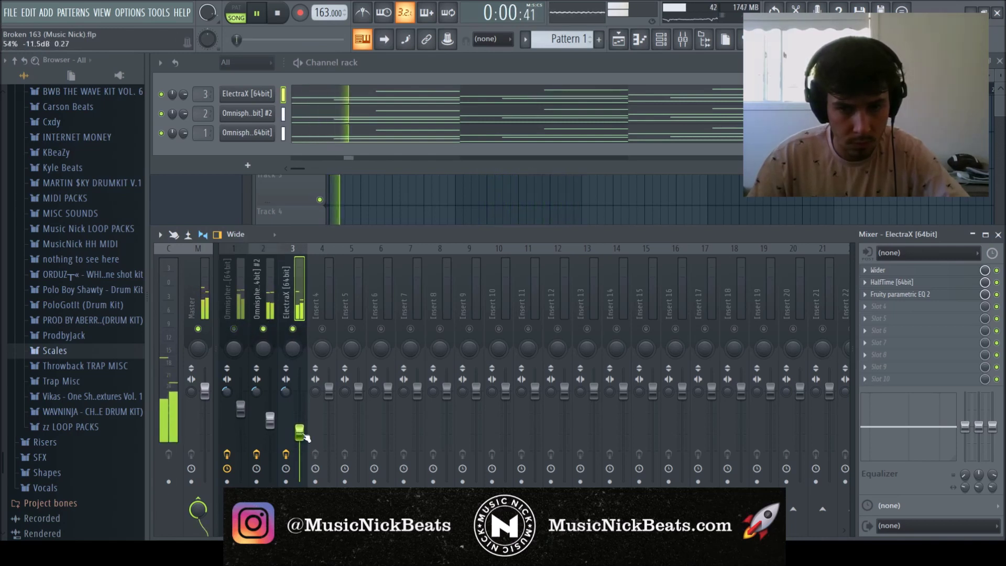
{"action": "mouse_move", "coordinate": [272, 422]}
{"action": "left_mouse_down"}
{"action": "mouse_move", "coordinate": [301, 435]}
{"action": "mouse_move", "coordinate": [272, 416]}
{"action": "left_mouse_up"}
{"action": "left_click_drag", "start_coordinate": [300, 435], "coordinate": [300, 430]}
{"action": "left_click_drag", "start_coordinate": [241, 410], "coordinate": [242, 413]}
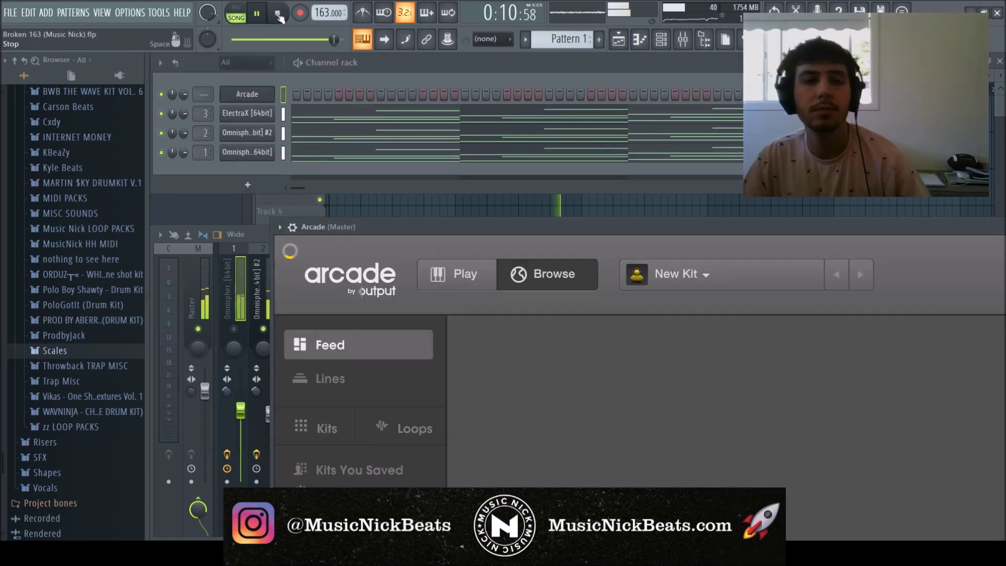
Step: Browse Arcade's Distant Voices line, filter its kits by female, and load the Mists Of Time kit
{"action": "left_click_drag", "start_coordinate": [363, 226], "coordinate": [279, 77]}
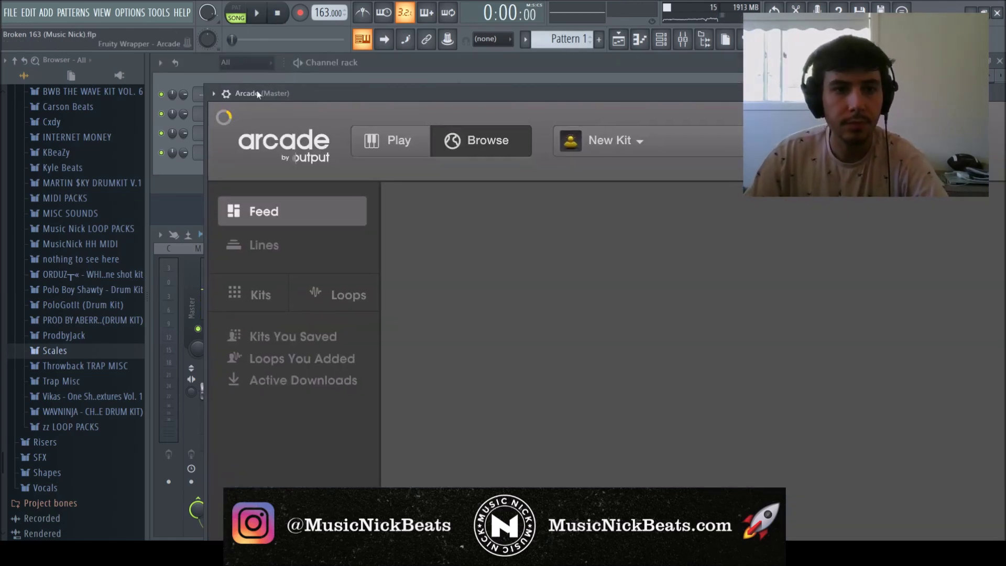
{"action": "left_click_drag", "start_coordinate": [189, 68], "coordinate": [299, 77]}
{"action": "left_click", "coordinate": [220, 179]}
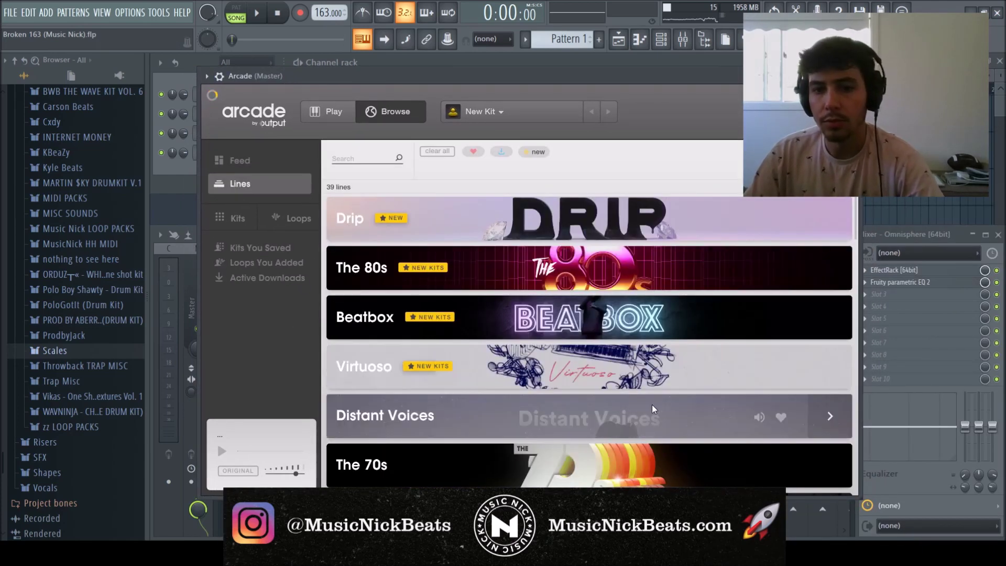
{"action": "left_click", "coordinate": [652, 408]}
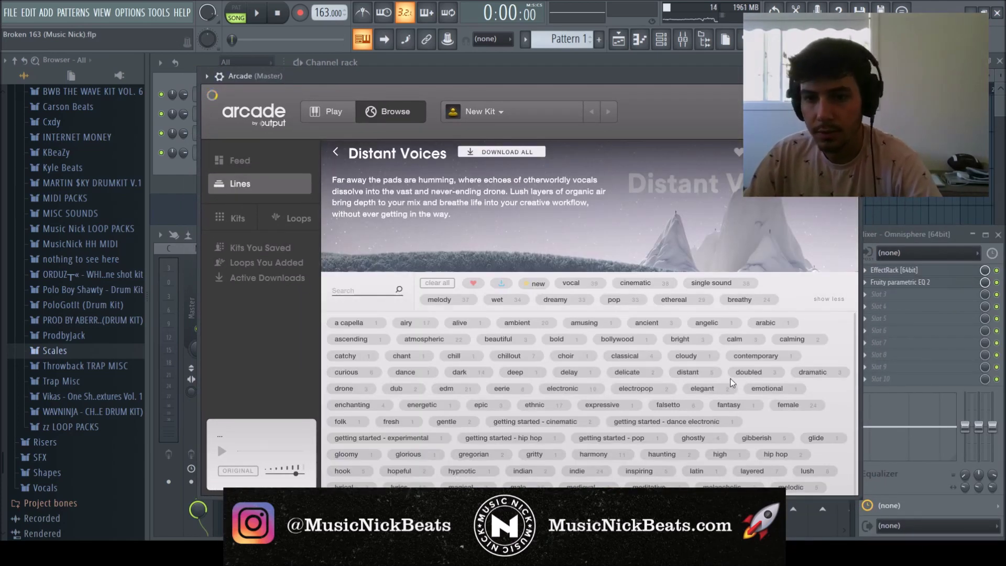
{"action": "left_click", "coordinate": [786, 406]}
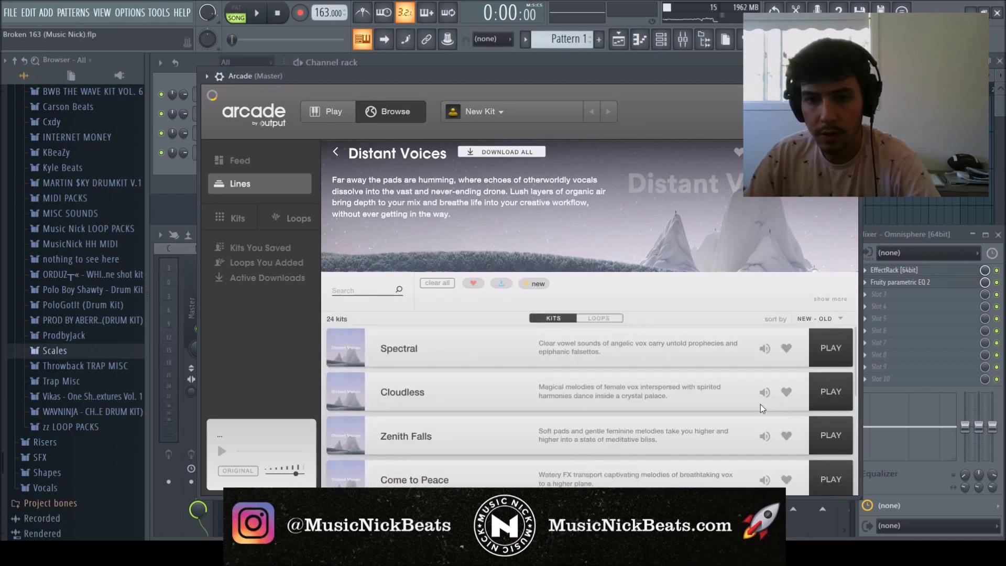
{"action": "scroll", "coordinate": [797, 408], "scroll_direction": "down", "scroll_amount": 3}
{"action": "left_click", "coordinate": [701, 399]}
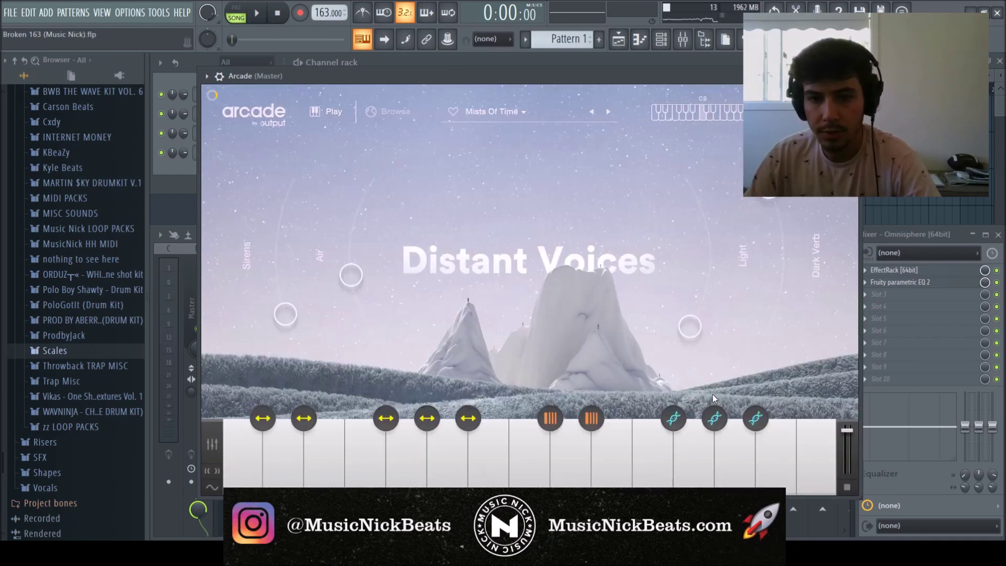
Step: Set Arcade's key to E min and audition the kit's vocals alongside the song
{"action": "left_click", "coordinate": [740, 449]}
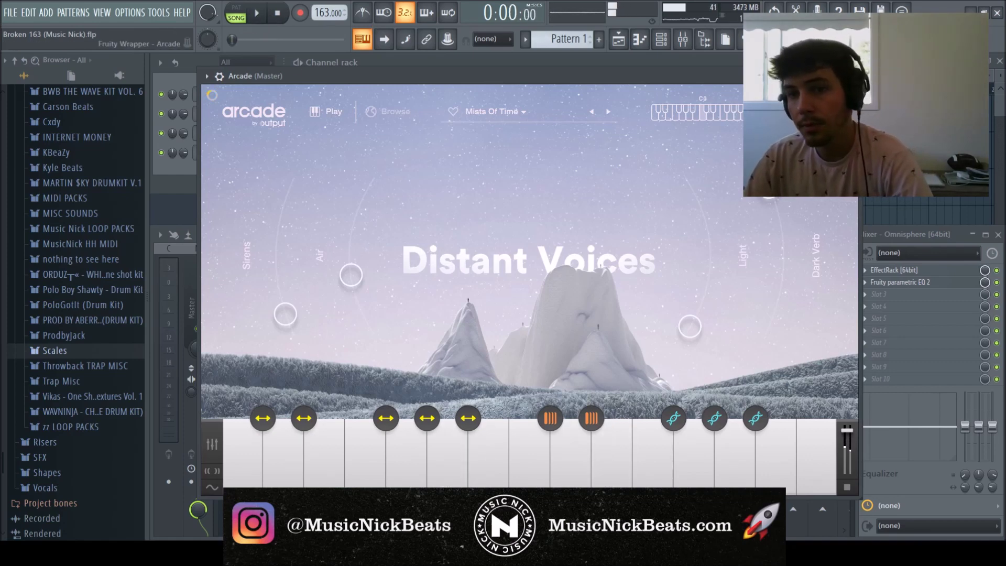
{"action": "left_click", "coordinate": [770, 112]}
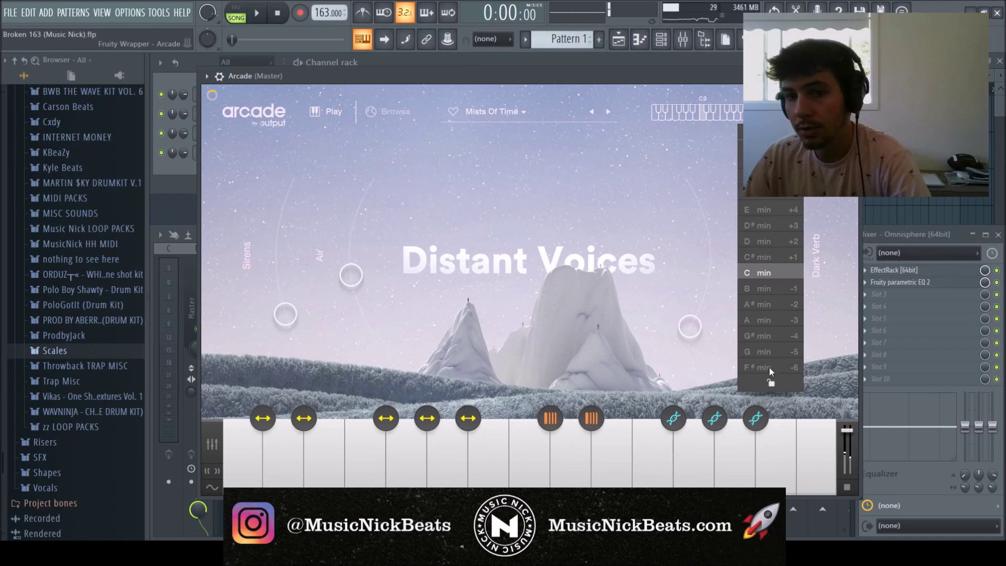
{"action": "left_click", "coordinate": [765, 210]}
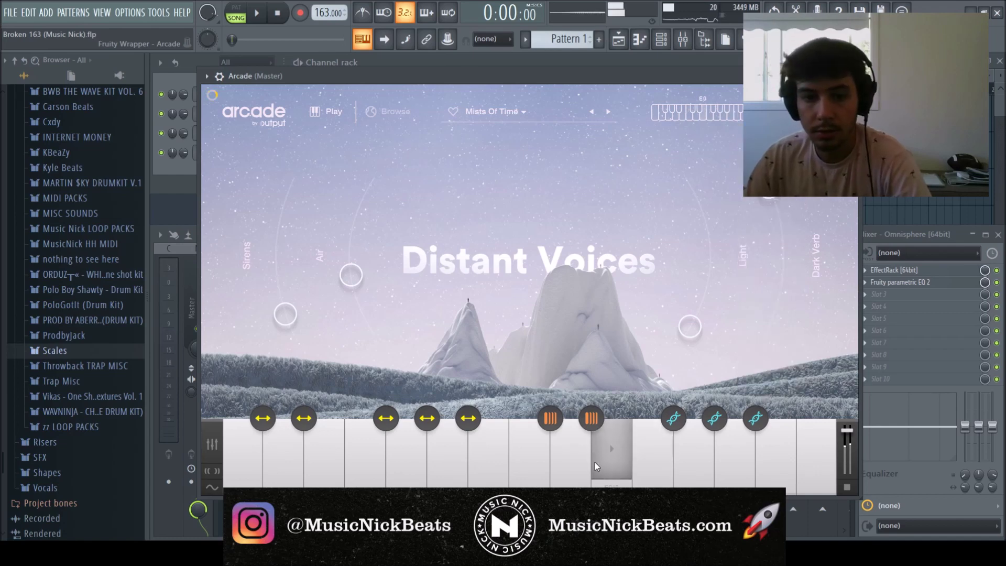
{"action": "left_click", "coordinate": [258, 12]}
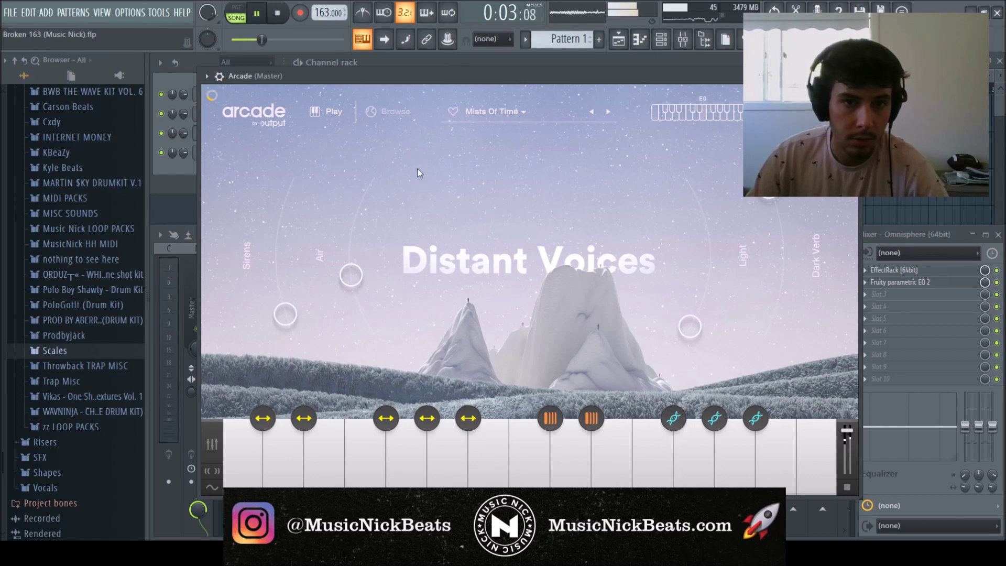
Step: Switch Arcade to the Ancient Message kit and route the Arcade channel to mixer insert 4
{"action": "left_click", "coordinate": [389, 112]}
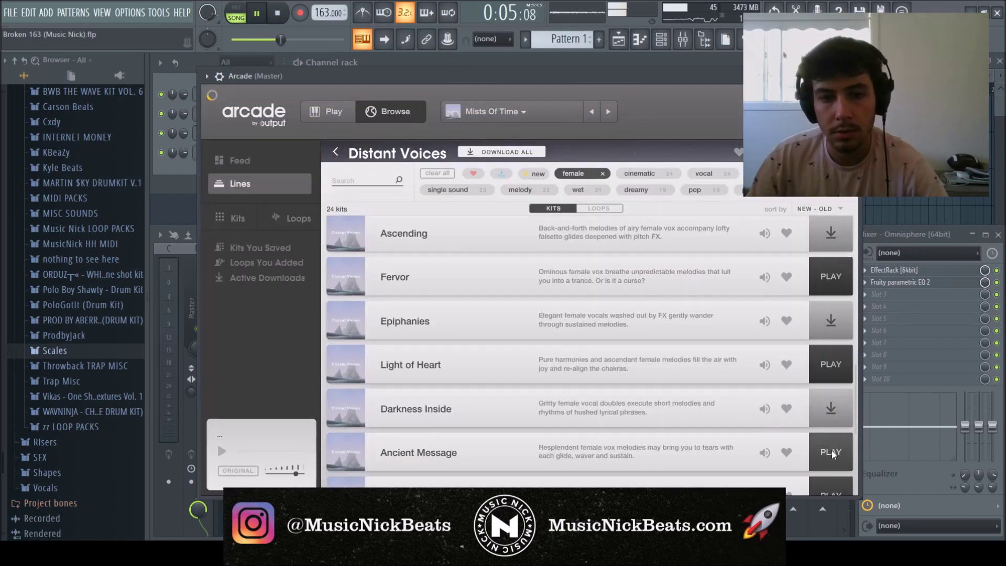
{"action": "left_click", "coordinate": [728, 464]}
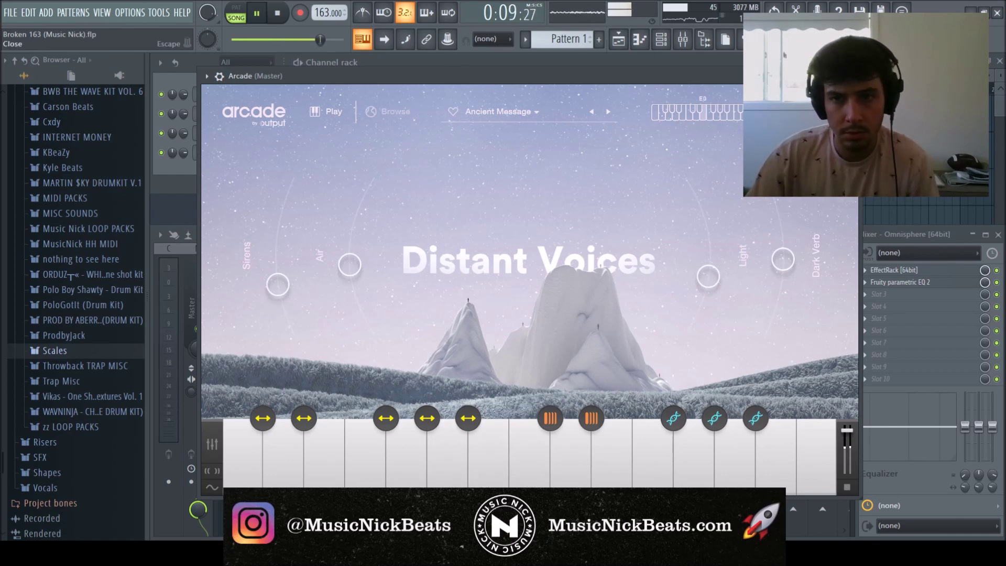
{"action": "left_click", "coordinate": [852, 76]}
{"action": "key", "text": "F7"}
{"action": "key", "text": "F9"}
{"action": "right_click", "coordinate": [323, 330]}
{"action": "left_click", "coordinate": [326, 289]}
{"action": "key", "text": "ctrl+l"}
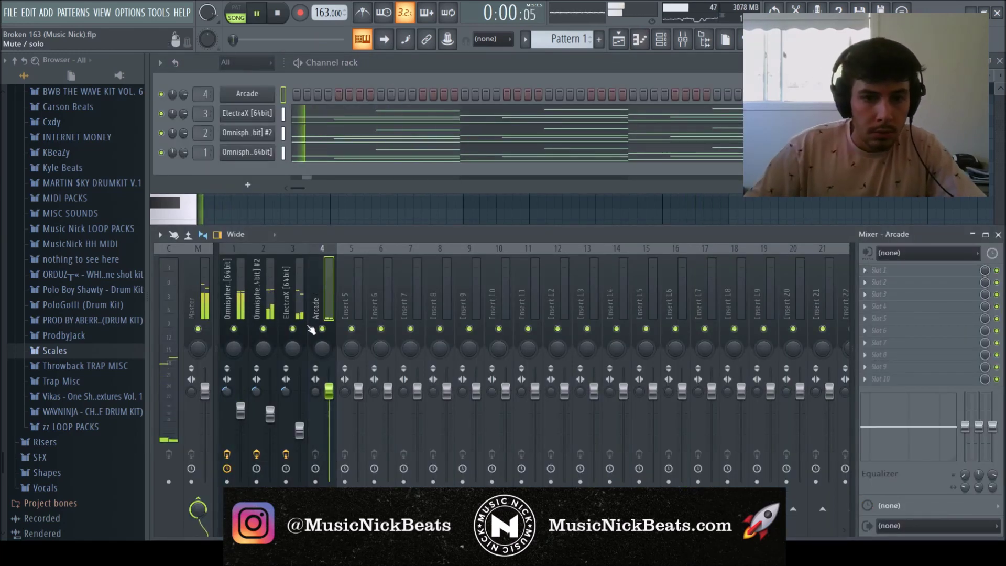
Step: In Arcade's piano roll, replace a trial B5 note with a B4 note running from late bar 1 to mid bar 2
{"action": "key", "text": "F7"}
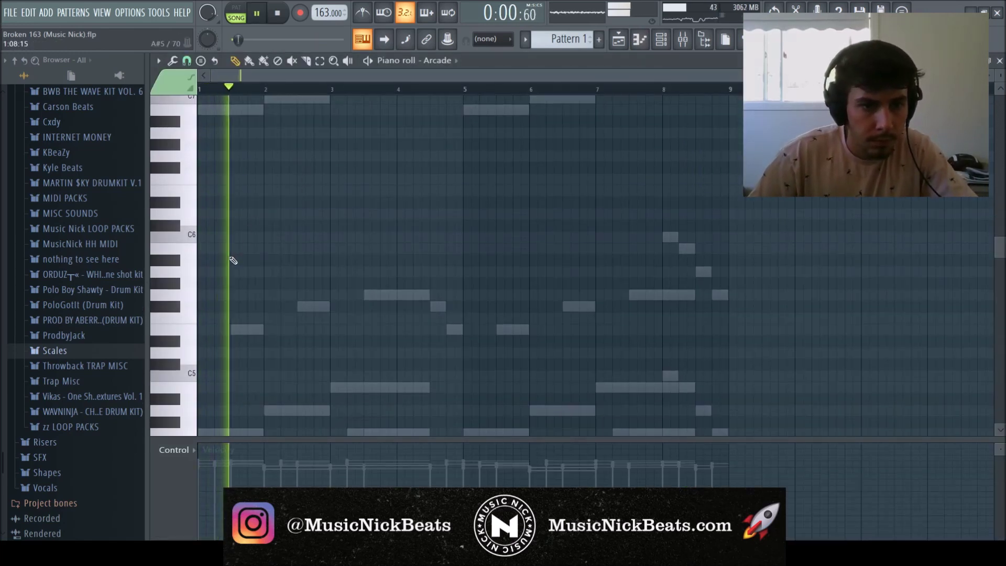
{"action": "key", "text": "space"}
{"action": "left_click", "coordinate": [206, 249]}
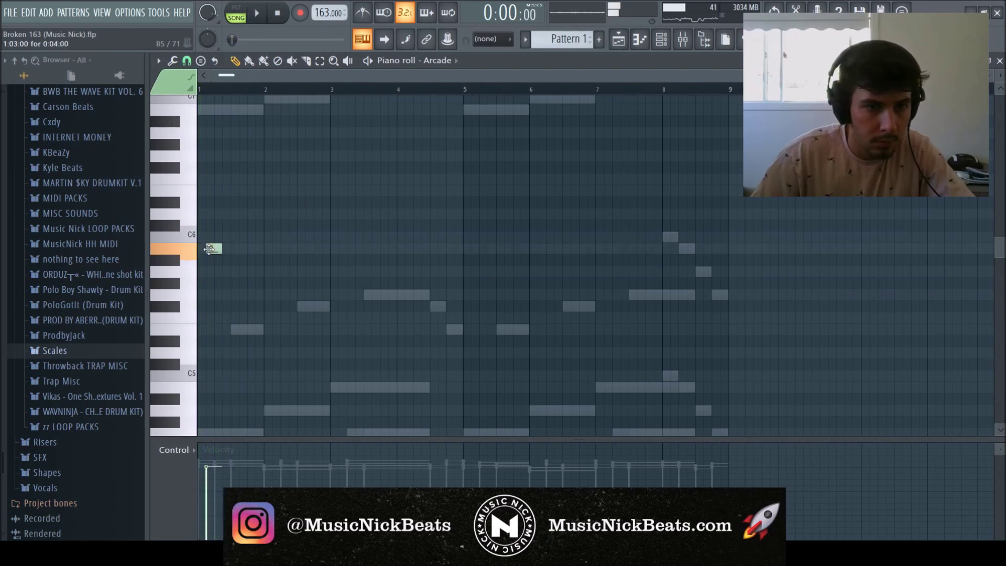
{"action": "key", "text": "space"}
{"action": "scroll", "coordinate": [218, 385], "scroll_direction": "down", "scroll_amount": 1}
{"action": "key", "text": "space"}
{"action": "key", "text": "space"}
{"action": "right_click", "coordinate": [220, 353]}
{"action": "left_click", "coordinate": [264, 354]}
{"action": "left_click_drag", "start_coordinate": [264, 354], "coordinate": [296, 357]}
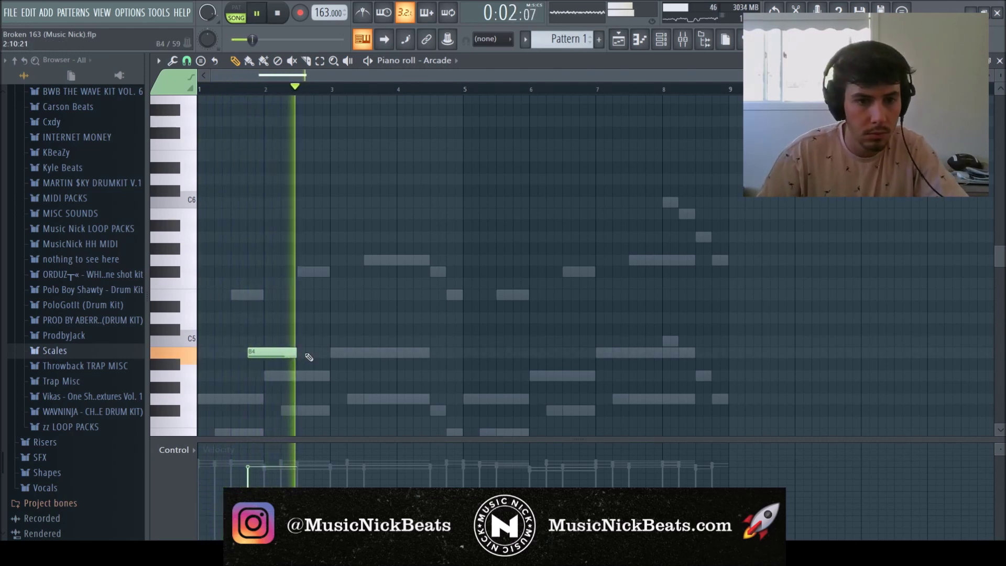
Step: Duplicate the first two bars of the Arcade pattern into bars 3 and 4 and play back that range
{"action": "left_click_drag", "start_coordinate": [335, 91], "coordinate": [45, 120]}
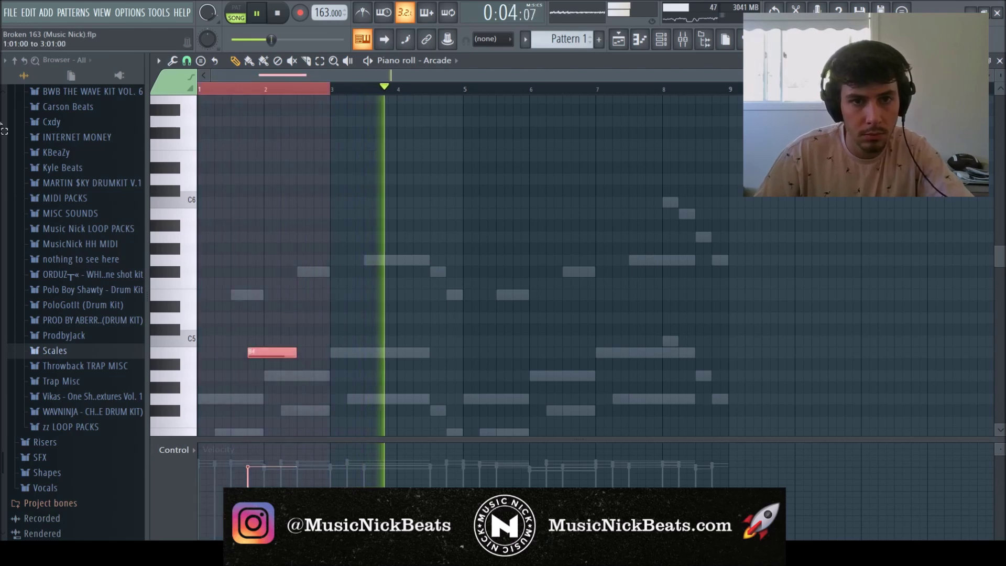
{"action": "key", "text": "ctrl+b"}
{"action": "key", "text": "space"}
{"action": "key", "text": "space"}
{"action": "key", "text": "space"}
{"action": "left_click", "coordinate": [377, 92]}
{"action": "key", "text": "space"}
{"action": "left_click", "coordinate": [450, 301], "text": "ctrl"}
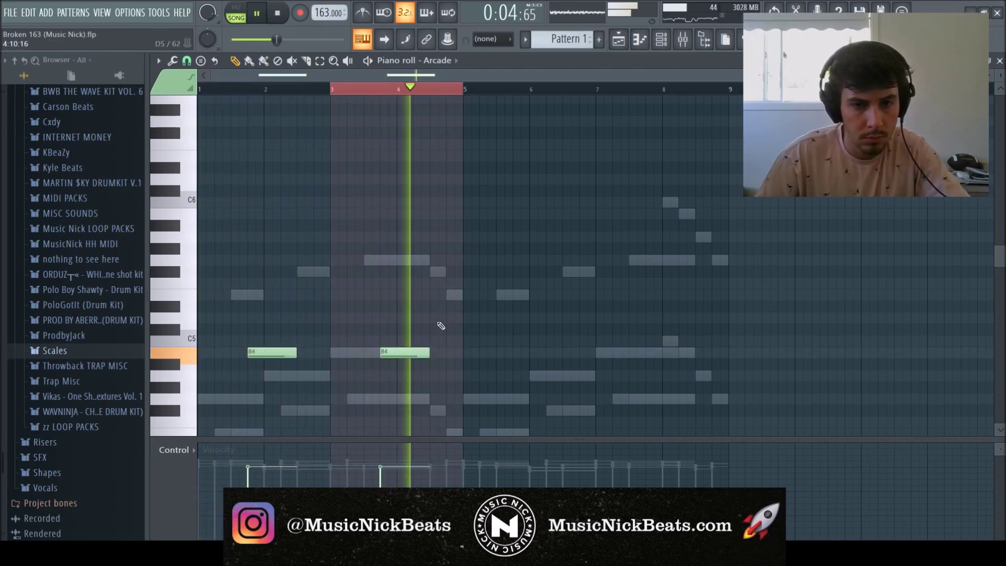
{"action": "key", "text": "space"}
Step: Try a higher note after the second B4 note in bar 4, and delete it
{"action": "left_click_drag", "start_coordinate": [431, 307], "coordinate": [452, 194]}
{"action": "key", "text": "space"}
{"action": "key", "text": "space"}
{"action": "right_click", "coordinate": [454, 203]}
{"action": "key", "text": "space"}
{"action": "key", "text": "space"}
Step: Try a G4 note in the second half of bar 4, trim it to the bar's end, and lower it to E4
{"action": "left_click", "coordinate": [433, 376]}
{"action": "left_click_drag", "start_coordinate": [433, 376], "coordinate": [435, 405]}
{"action": "key", "text": "space"}
{"action": "scroll", "coordinate": [445, 371], "scroll_direction": "down", "scroll_amount": 3}
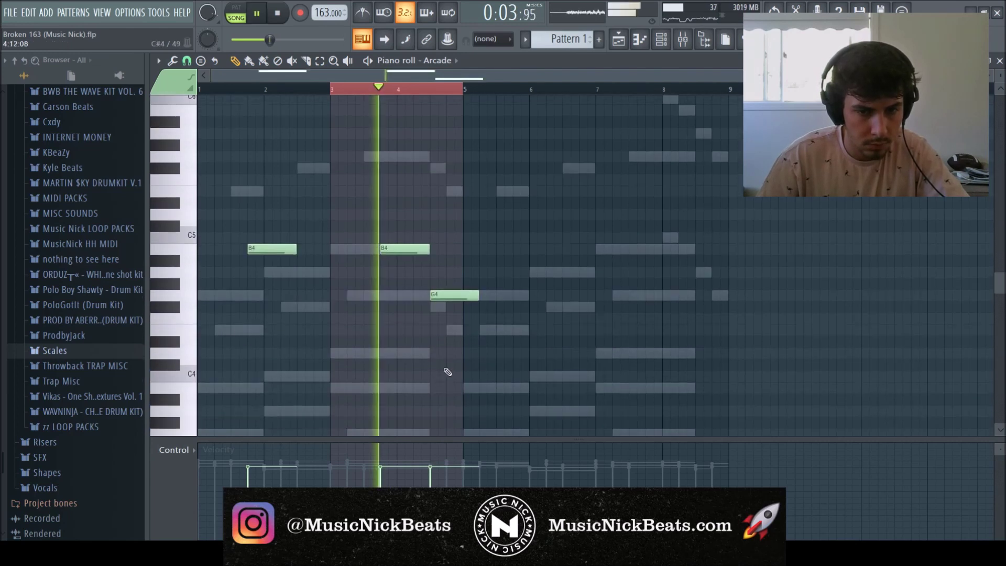
{"action": "left_click_drag", "start_coordinate": [477, 294], "coordinate": [464, 296]}
{"action": "key", "text": "space"}
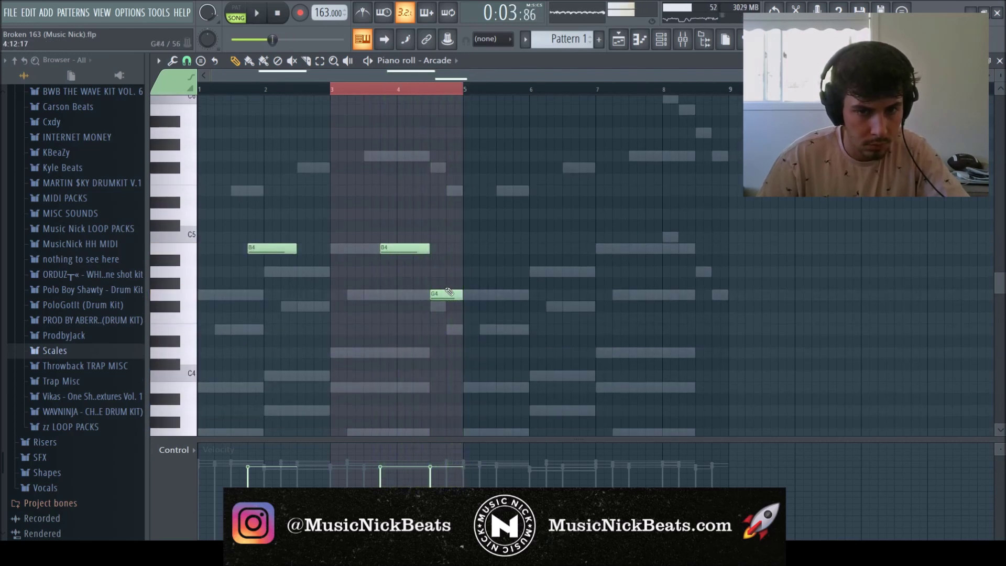
{"action": "key", "text": "space"}
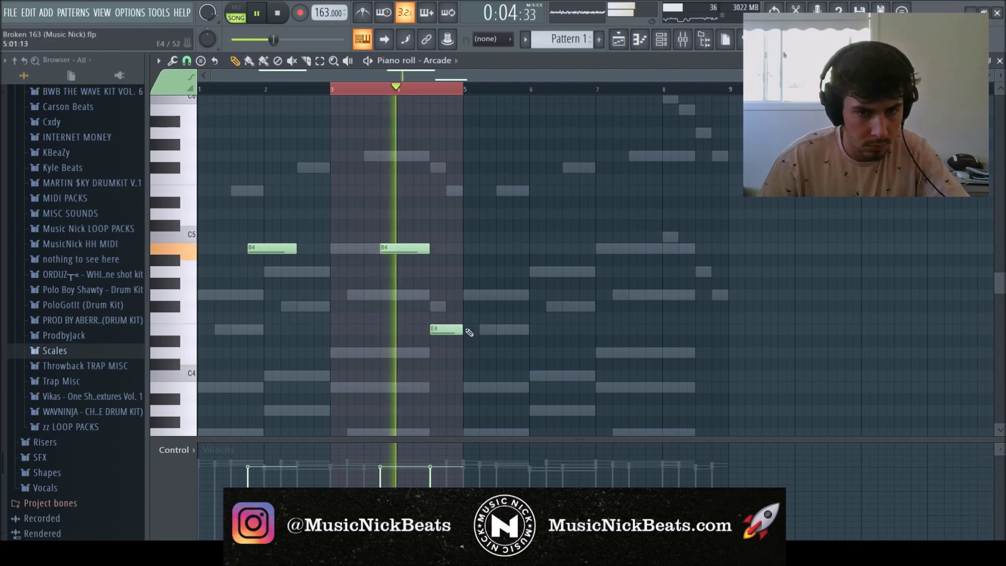
Step: Try the short note in bar 4 at C4 and D4, and delete it
{"action": "key", "text": "space"}
{"action": "left_click_drag", "start_coordinate": [434, 329], "coordinate": [429, 378]}
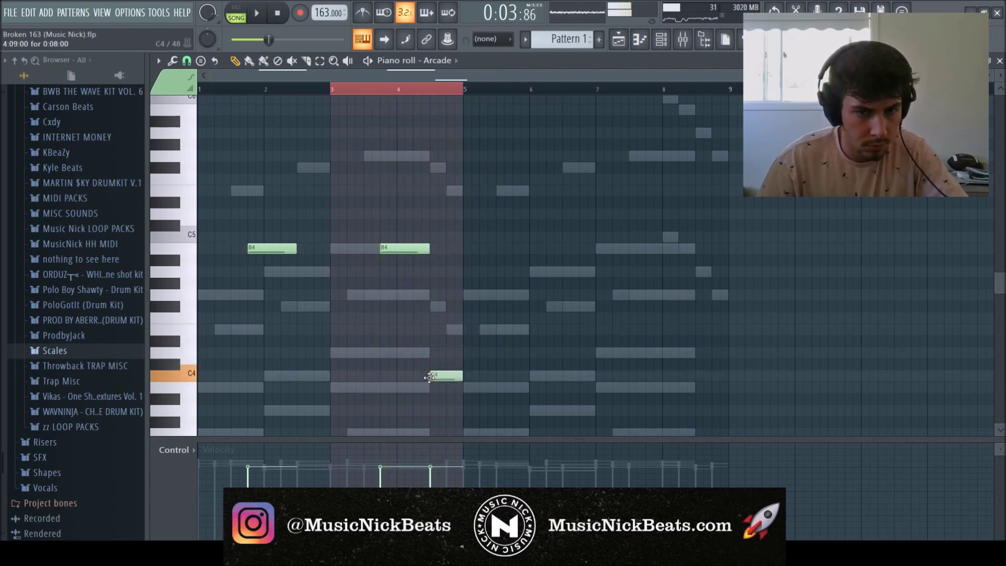
{"action": "left_click", "coordinate": [431, 356]}
{"action": "key", "text": "space"}
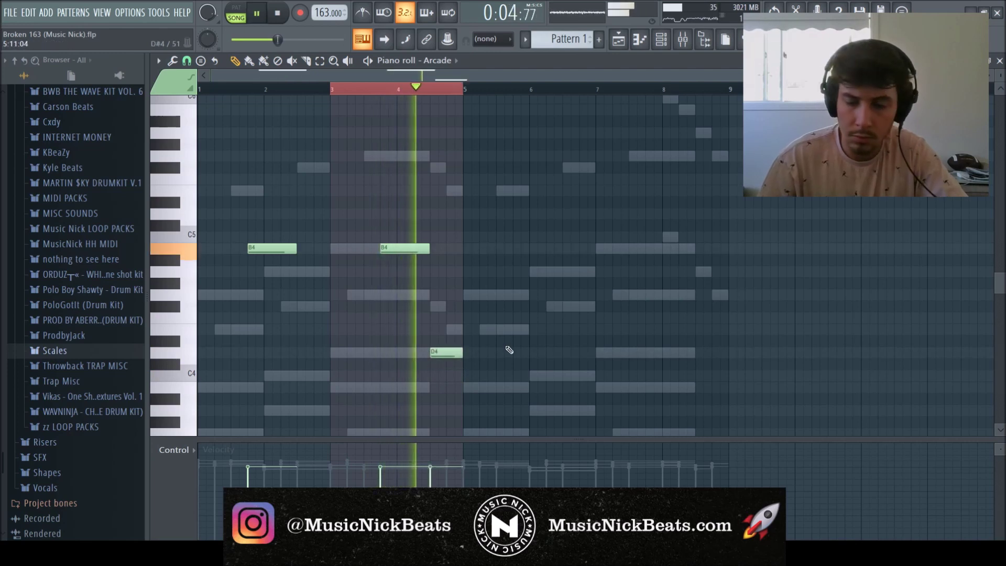
{"action": "right_click", "coordinate": [434, 354]}
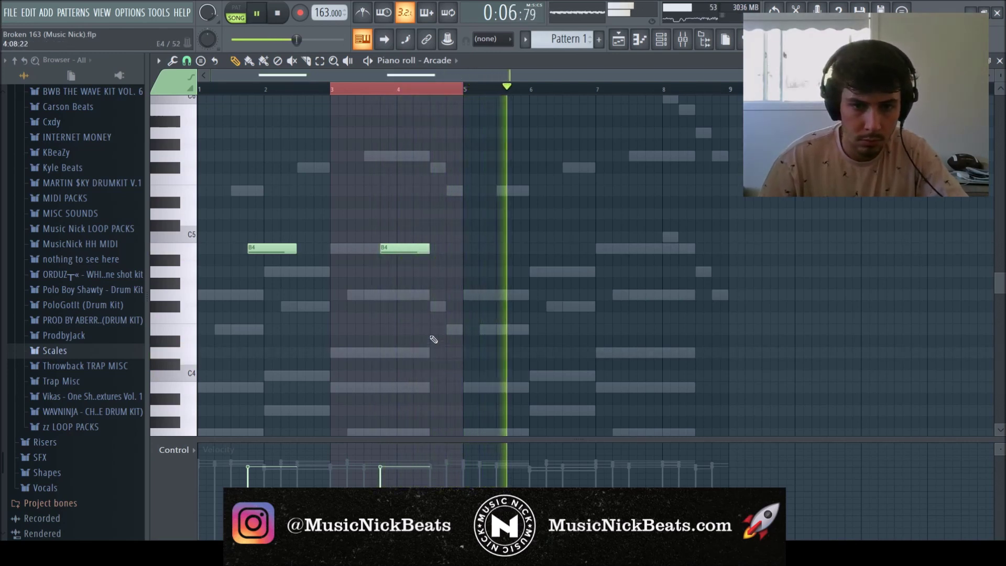
Step: Try an E4 note in the second half of bar 4, shift it slightly toward bar 5, and delete it
{"action": "key", "text": "space"}
{"action": "left_click", "coordinate": [431, 330]}
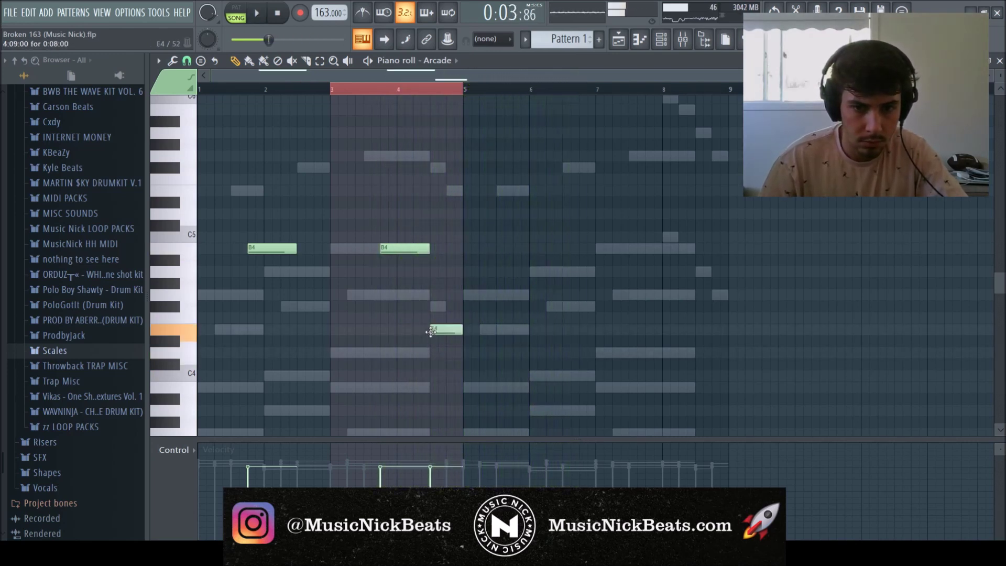
{"action": "key", "text": "space"}
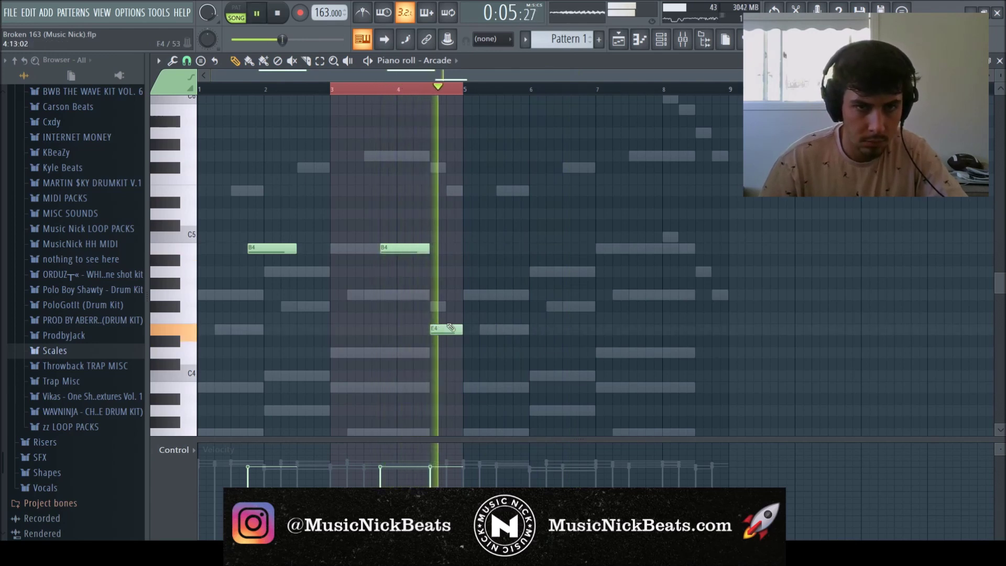
{"action": "key", "text": "space"}
{"action": "mouse_move", "coordinate": [434, 331]}
{"action": "left_mouse_down"}
{"action": "mouse_move", "coordinate": [437, 356]}
{"action": "mouse_move", "coordinate": [450, 352]}
{"action": "mouse_move", "coordinate": [450, 330]}
{"action": "left_mouse_up"}
{"action": "key", "text": "space"}
{"action": "key", "text": "space"}
{"action": "key", "text": "space"}
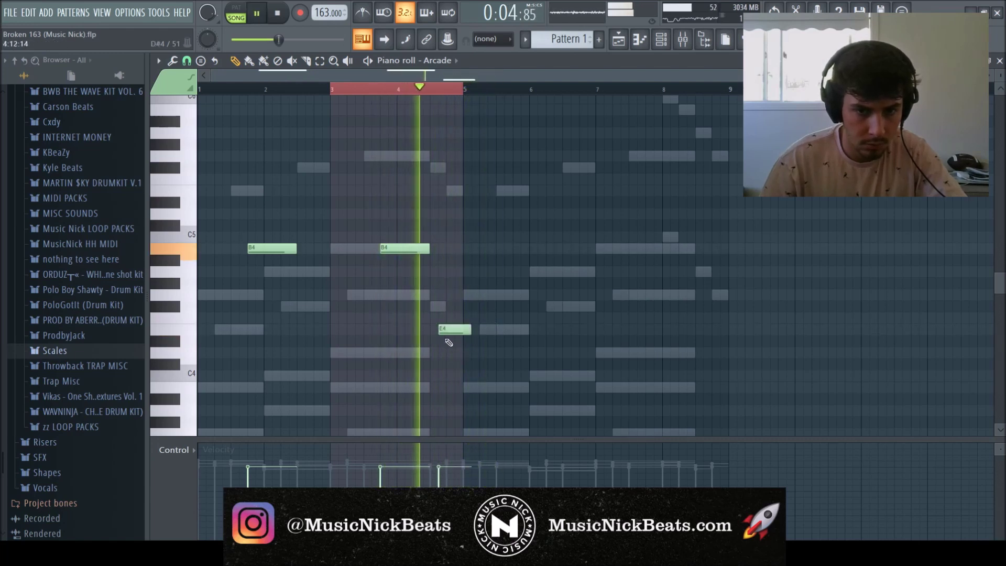
{"action": "left_click", "coordinate": [434, 340]}
{"action": "right_click", "coordinate": [451, 330]}
{"action": "right_click", "coordinate": [447, 342]}
{"action": "key", "text": "space"}
{"action": "key", "text": "space"}
Step: Try an E4 note in bar 4 followed by a D4 note at the start of bar 5, and delete both
{"action": "left_click", "coordinate": [433, 330]}
{"action": "left_click", "coordinate": [465, 361]}
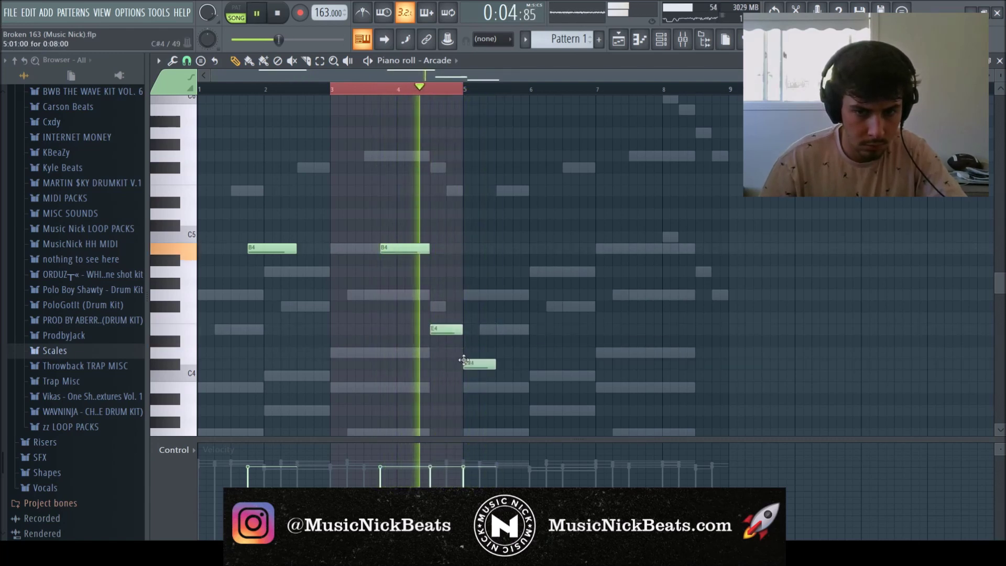
{"action": "left_click_drag", "start_coordinate": [464, 360], "coordinate": [478, 348]}
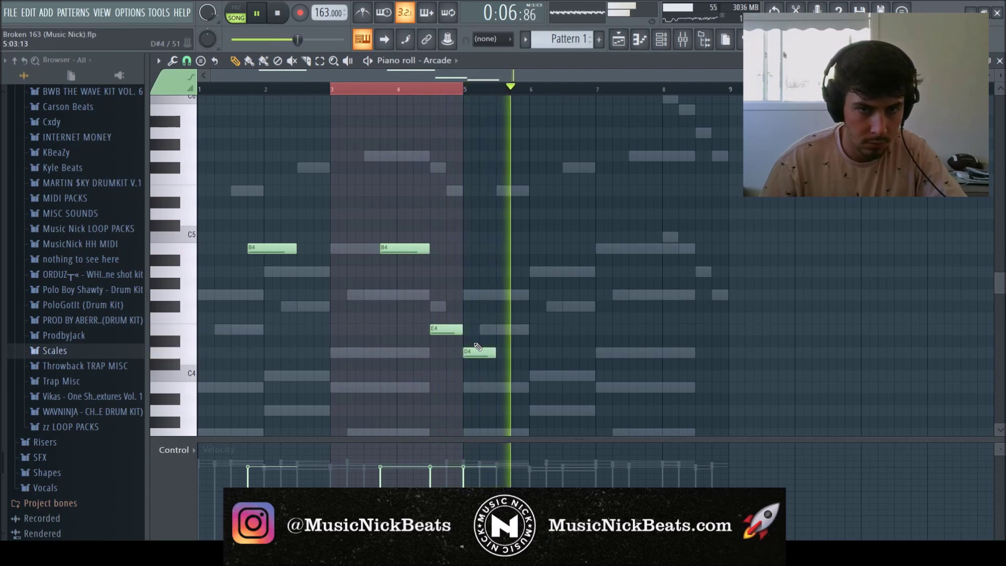
{"action": "right_click", "coordinate": [477, 350]}
{"action": "key", "text": "space"}
{"action": "key", "text": "space"}
{"action": "right_click", "coordinate": [445, 329]}
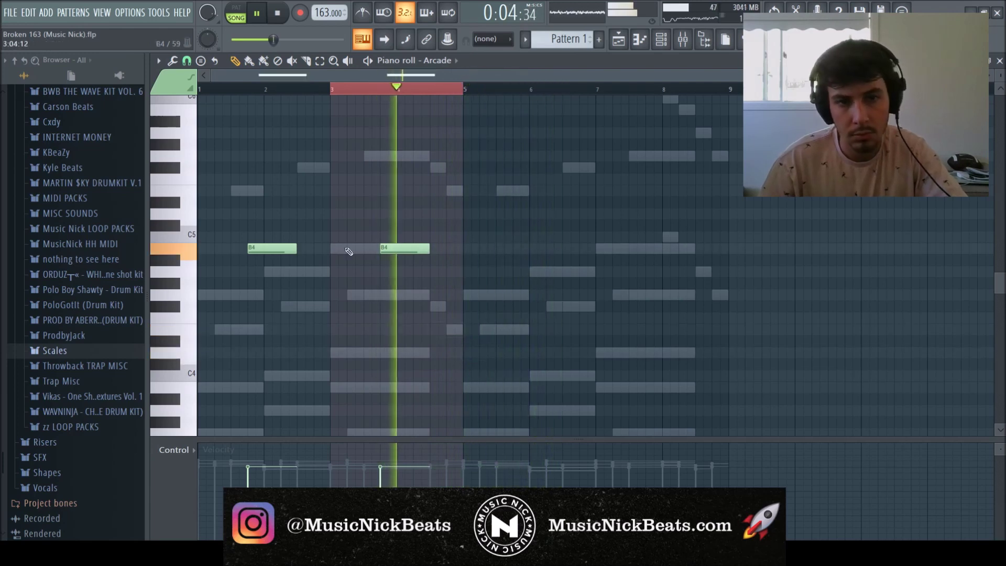
Step: Duplicate the two B4 notes of bars 1 to 4 into bars 5 to 8
{"action": "key", "text": "ctrl+a"}
{"action": "key", "text": "ctrl+b"}
{"action": "key", "text": "ctrl+a"}
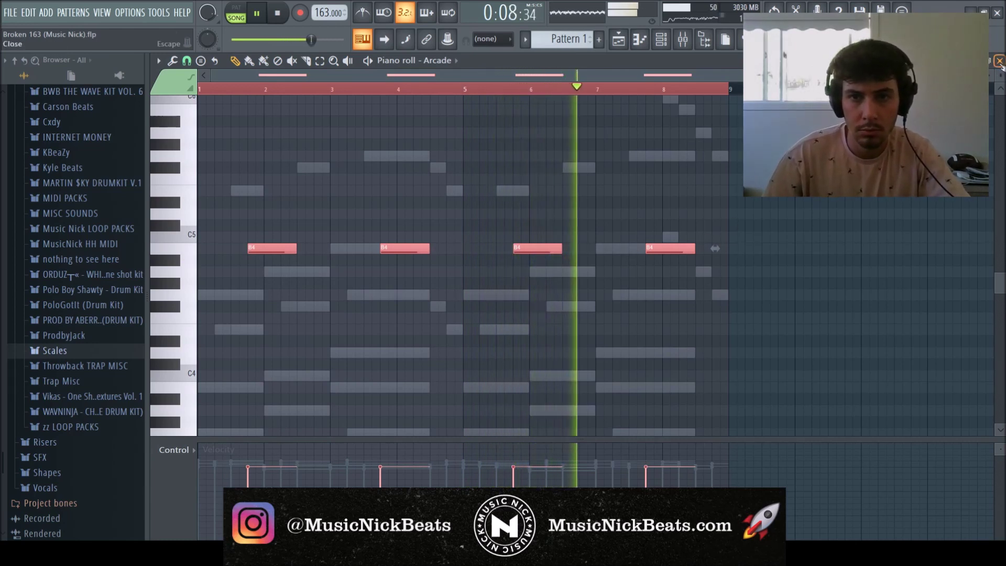
Step: Replace the last B4 note with an E4 note of the same length, and move the second B4 note down to C4
{"action": "right_click", "coordinate": [660, 252]}
{"action": "left_click_drag", "start_coordinate": [653, 258], "coordinate": [645, 323]}
{"action": "key", "text": "space"}
{"action": "key", "text": "space"}
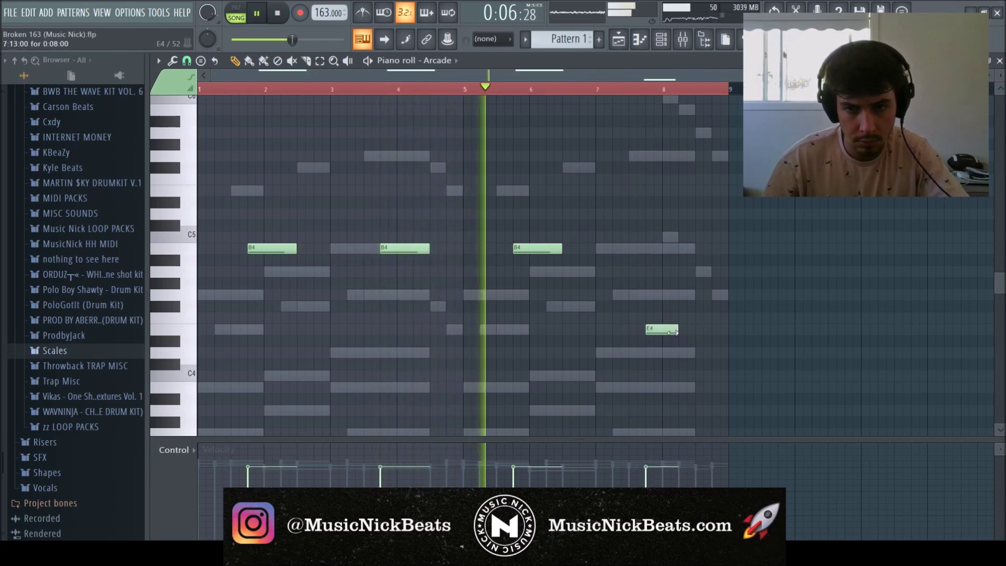
{"action": "left_click_drag", "start_coordinate": [678, 330], "coordinate": [695, 330]}
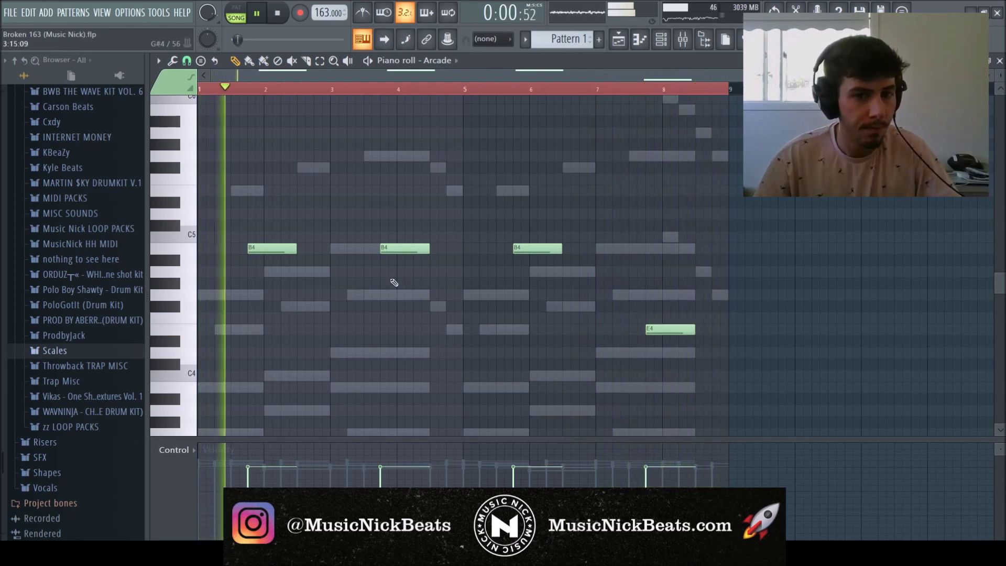
{"action": "left_click_drag", "start_coordinate": [409, 254], "coordinate": [411, 379]}
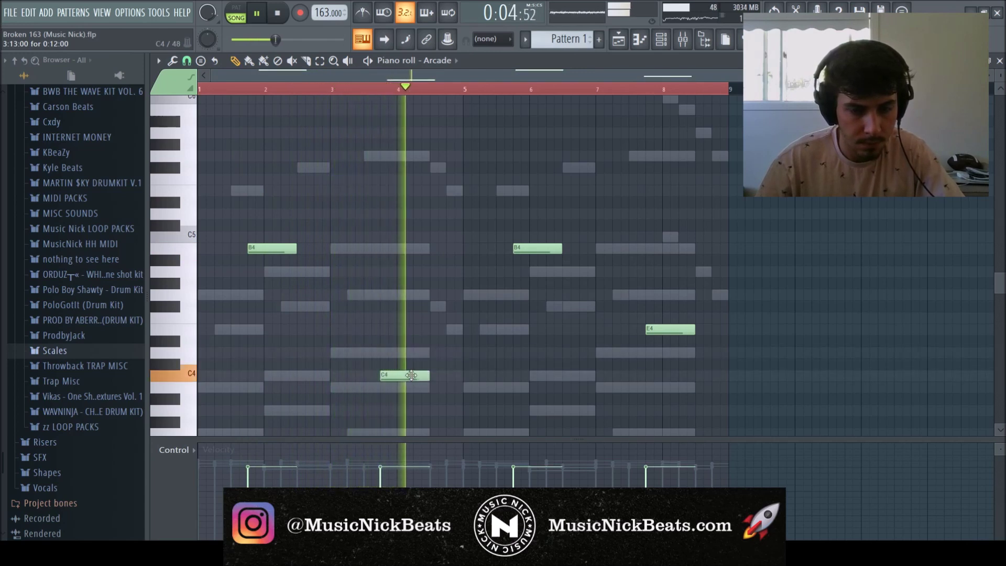
Step: Try the C4 note of bars 3 to 4 at F4 and then at F5 while the loop plays
{"action": "left_click_drag", "start_coordinate": [411, 376], "coordinate": [410, 316]}
{"action": "left_click", "coordinate": [378, 89]}
{"action": "key", "text": "space"}
{"action": "left_click_drag", "start_coordinate": [390, 317], "coordinate": [391, 175]}
{"action": "key", "text": "space"}
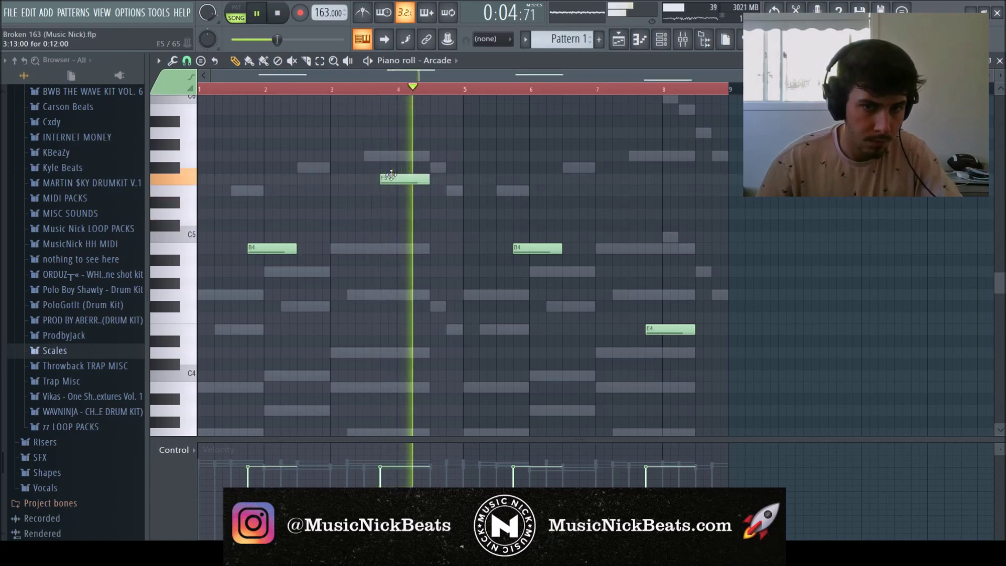
Step: Lower the second note to E4, restore its length to match the other notes, and leave the piano roll
{"action": "key", "text": "ctrl+Down"}
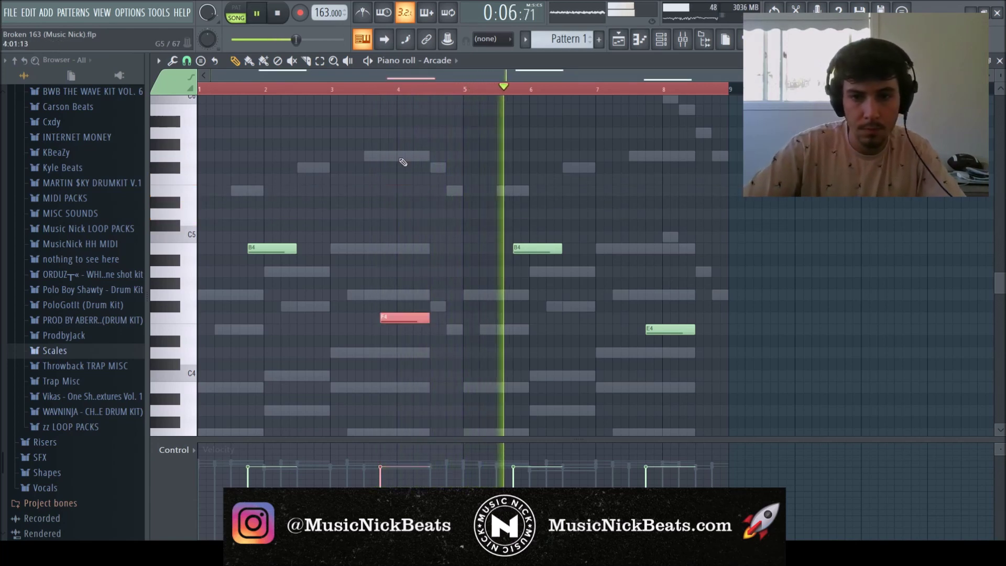
{"action": "key", "text": "space"}
{"action": "key", "text": "space"}
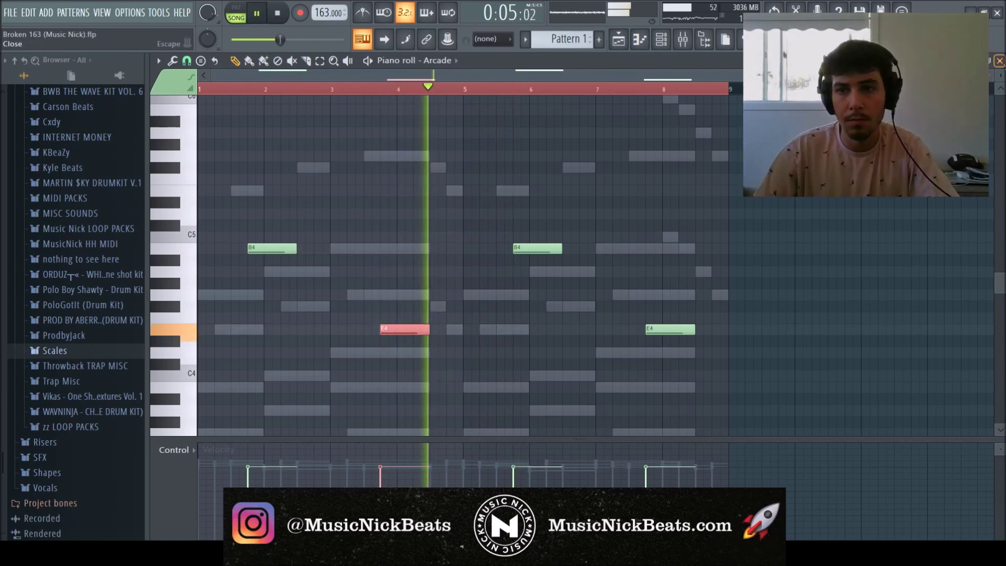
{"action": "left_click", "coordinate": [1000, 61]}
{"action": "left_click", "coordinate": [392, 102]}
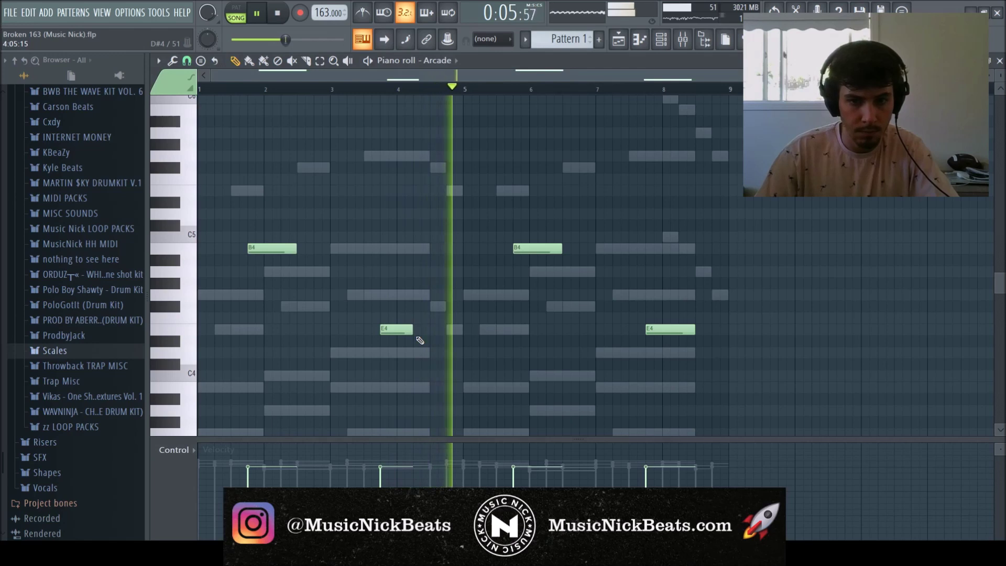
{"action": "left_click_drag", "start_coordinate": [413, 334], "coordinate": [430, 334]}
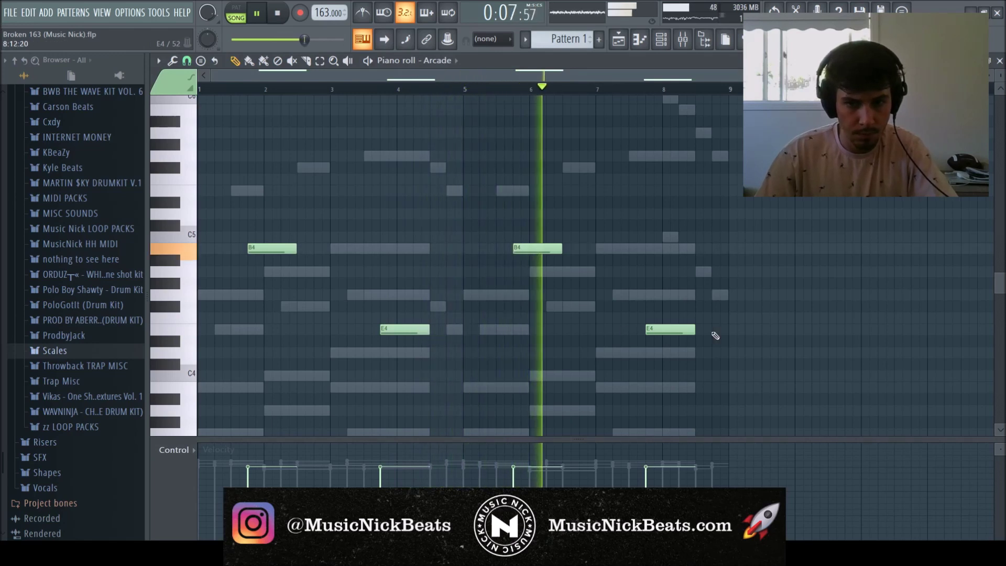
{"action": "key", "text": "Escape"}
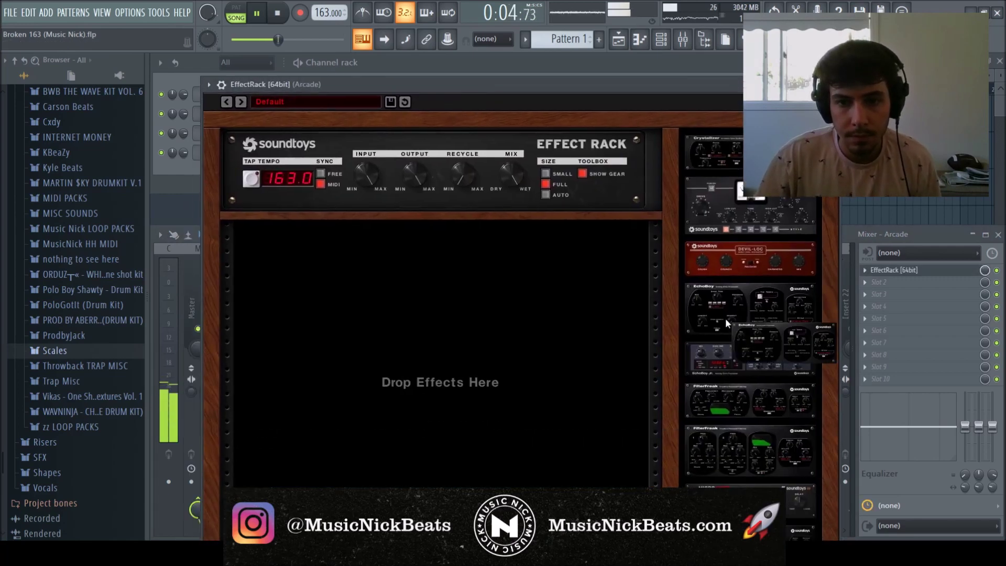
Step: Load EchoBoy with the Ambients Echoes preset in Arcade's effect rack, and add Fruity Delay 3 with the wet output at 29.4%
{"action": "left_click_drag", "start_coordinate": [726, 318], "coordinate": [502, 268]}
{"action": "left_click", "coordinate": [652, 231]}
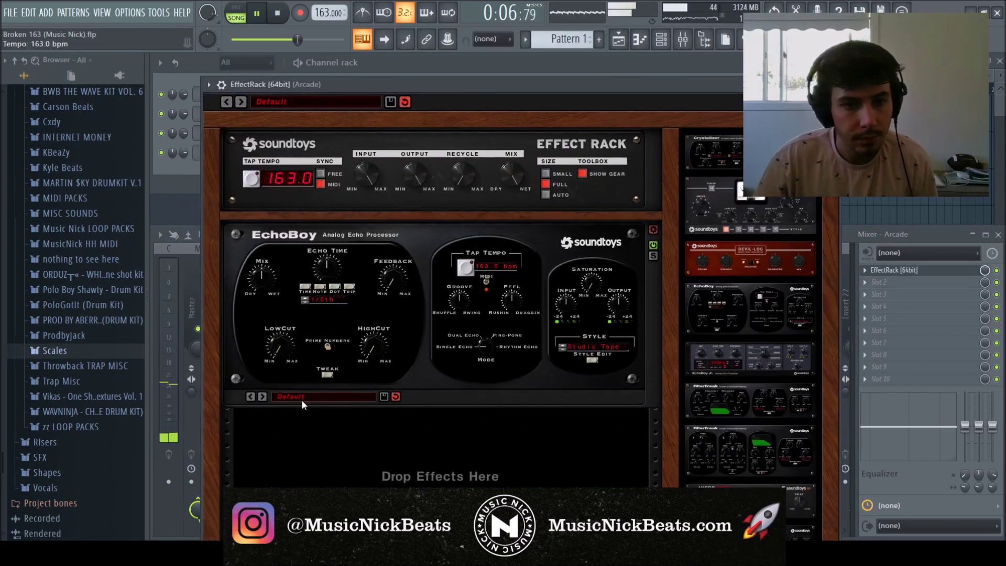
{"action": "left_click", "coordinate": [300, 399]}
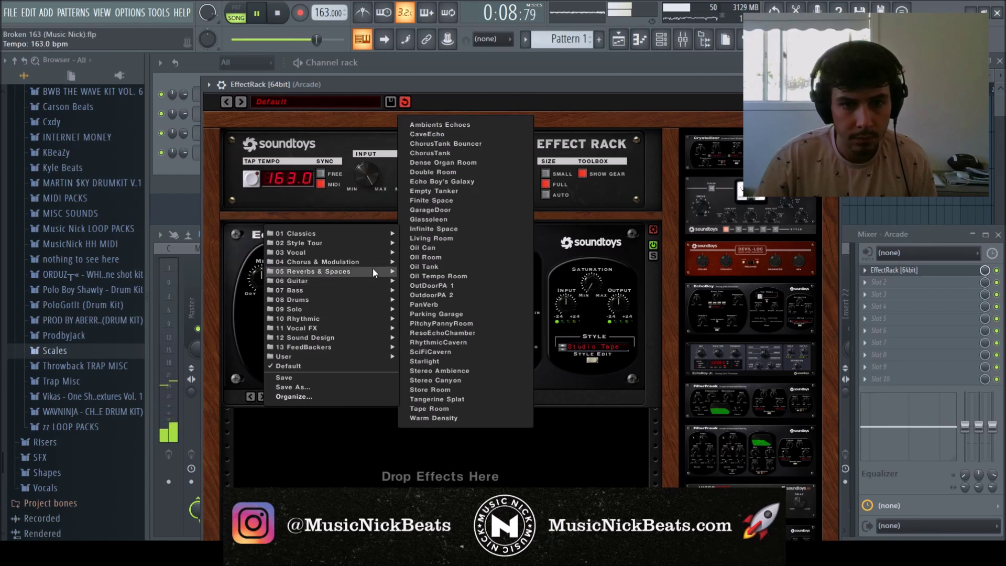
{"action": "left_click", "coordinate": [461, 125]}
{"action": "left_click_drag", "start_coordinate": [320, 273], "coordinate": [326, 297]}
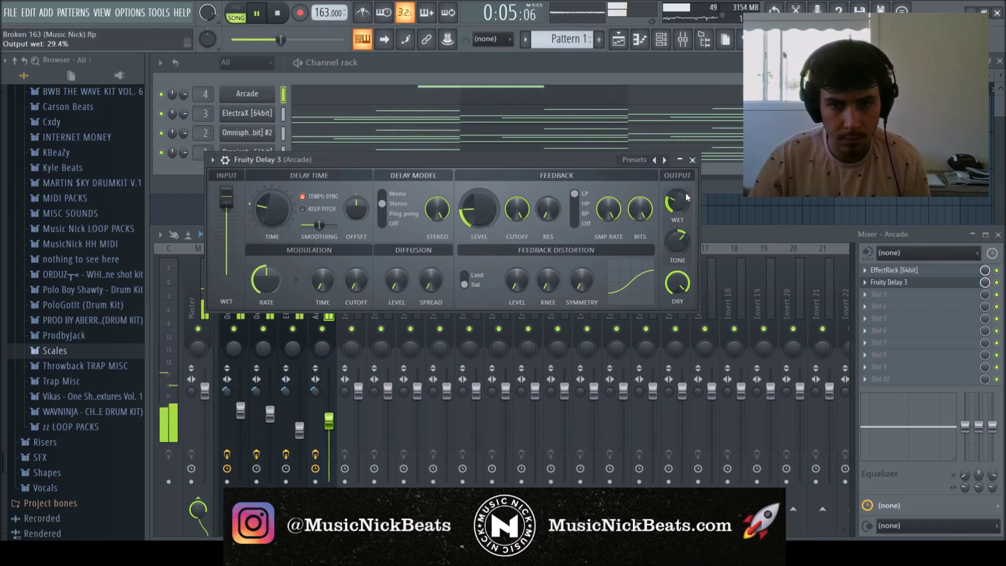
{"action": "left_click", "coordinate": [701, 156]}
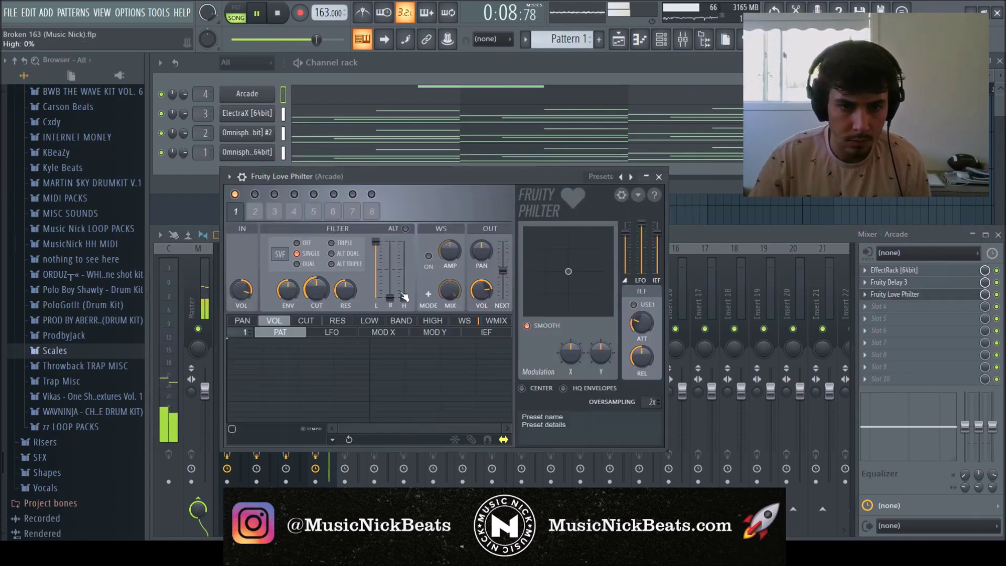
Step: Set Fruity Love Philter on the Arcade track to a low-pass response with the cutoff frequency at 48%
{"action": "left_click_drag", "start_coordinate": [318, 292], "coordinate": [317, 291]}
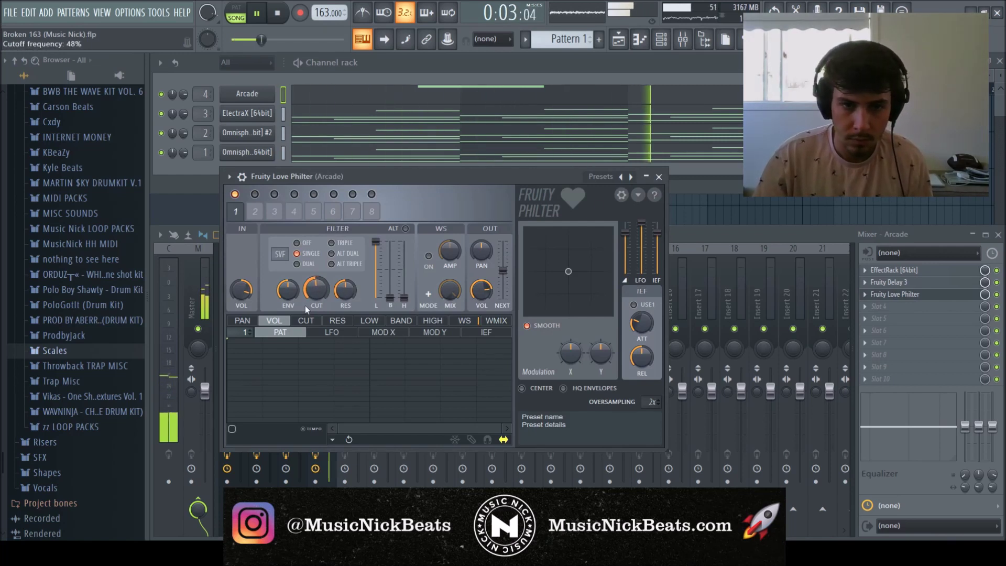
{"action": "left_click", "coordinate": [659, 177]}
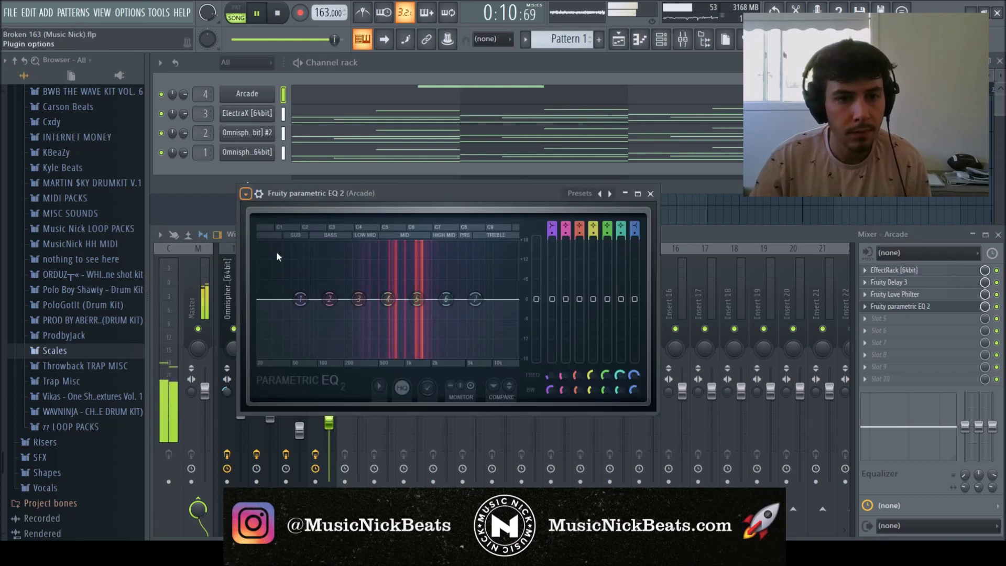
Step: Shape Fruity parametric EQ 2 on the Arcade track with a low cut at about 200 Hz and a softer high-end roll-off
{"action": "left_click_drag", "start_coordinate": [268, 309], "coordinate": [351, 307]}
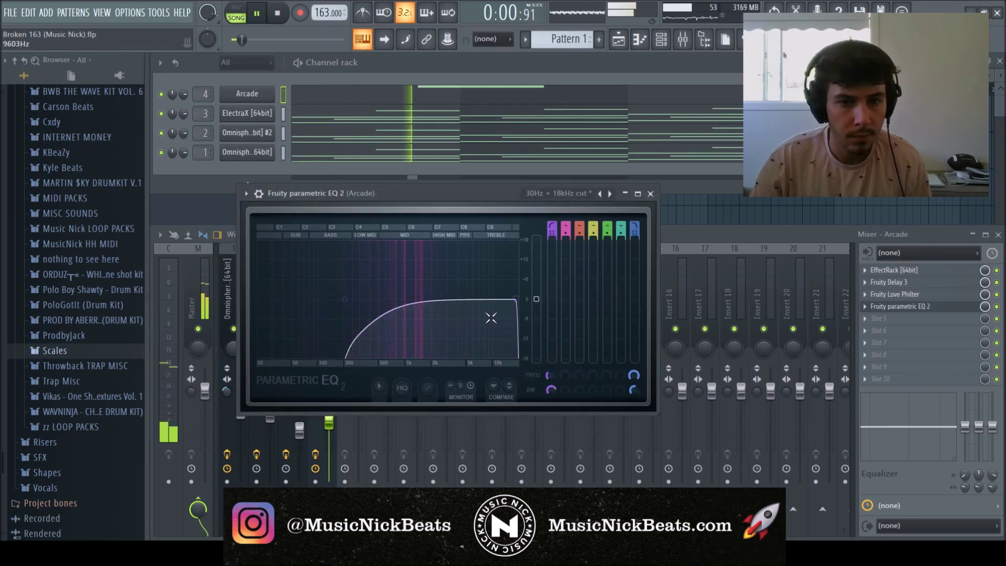
{"action": "left_click_drag", "start_coordinate": [517, 305], "coordinate": [512, 303]}
{"action": "mouse_move", "coordinate": [352, 307]}
{"action": "left_mouse_down"}
{"action": "mouse_move", "coordinate": [341, 307]}
{"action": "mouse_move", "coordinate": [354, 299]}
{"action": "left_mouse_up"}
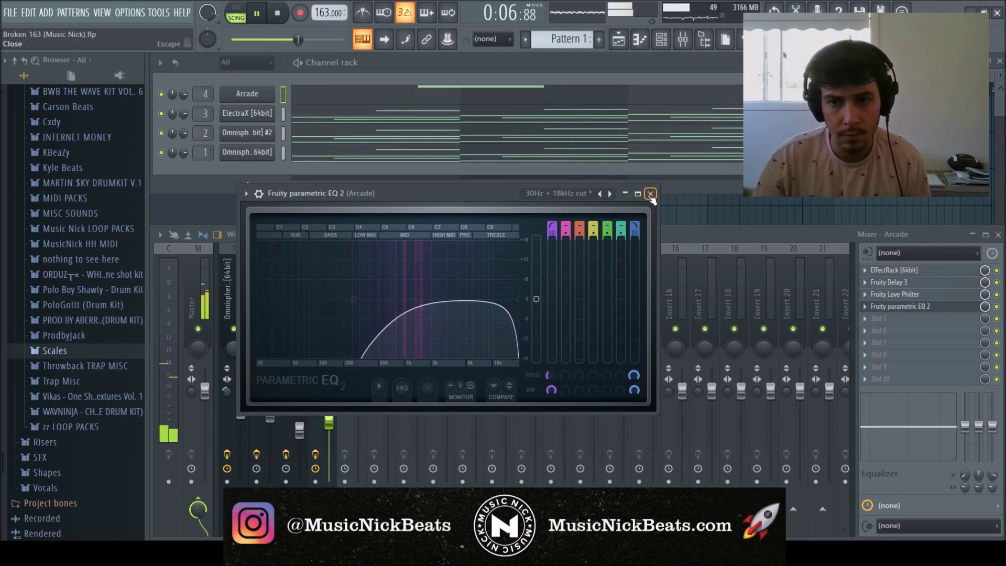
{"action": "left_click_drag", "start_coordinate": [354, 299], "coordinate": [344, 299]}
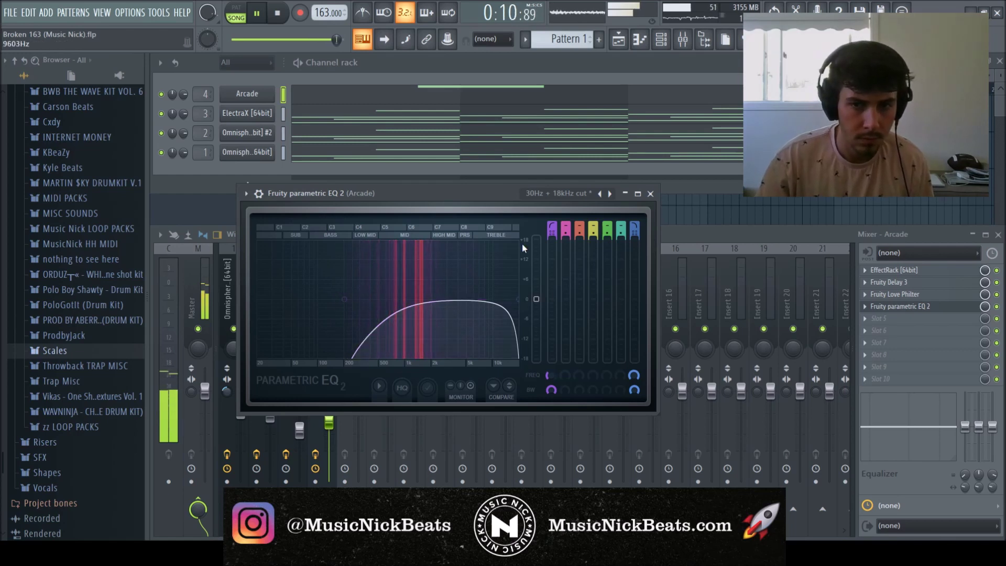
{"action": "left_click", "coordinate": [651, 194]}
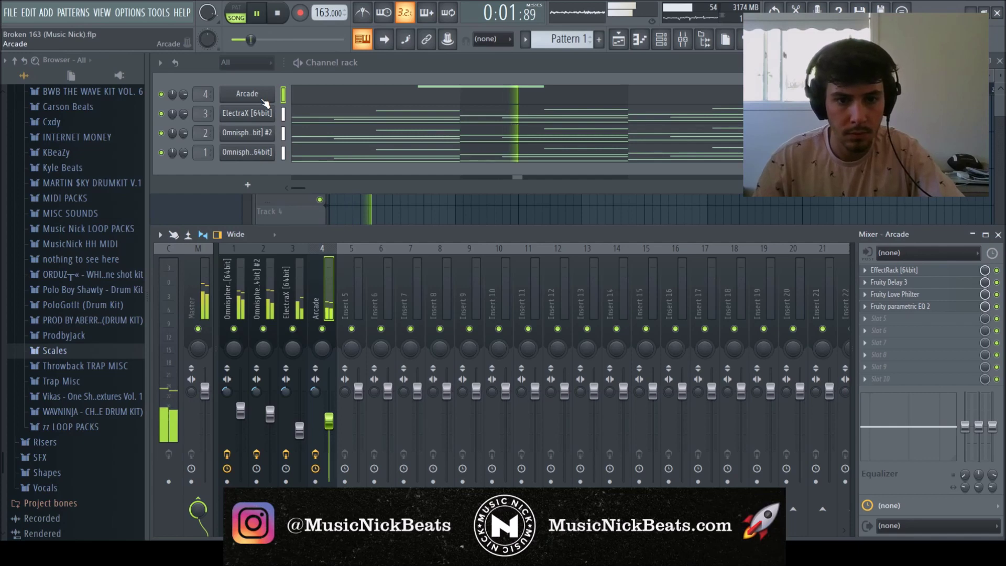
Step: Open the Ancestral Female Vocal Medieval Melody sample in Arcade and raise its volume to about -6 dB
{"action": "left_click", "coordinate": [247, 94]}
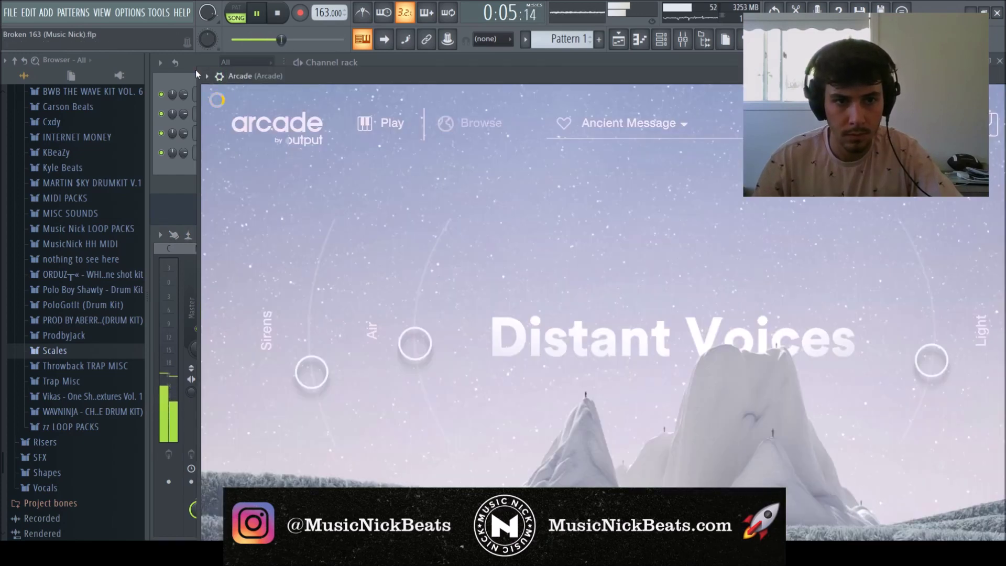
{"action": "left_click_drag", "start_coordinate": [197, 70], "coordinate": [179, 49]}
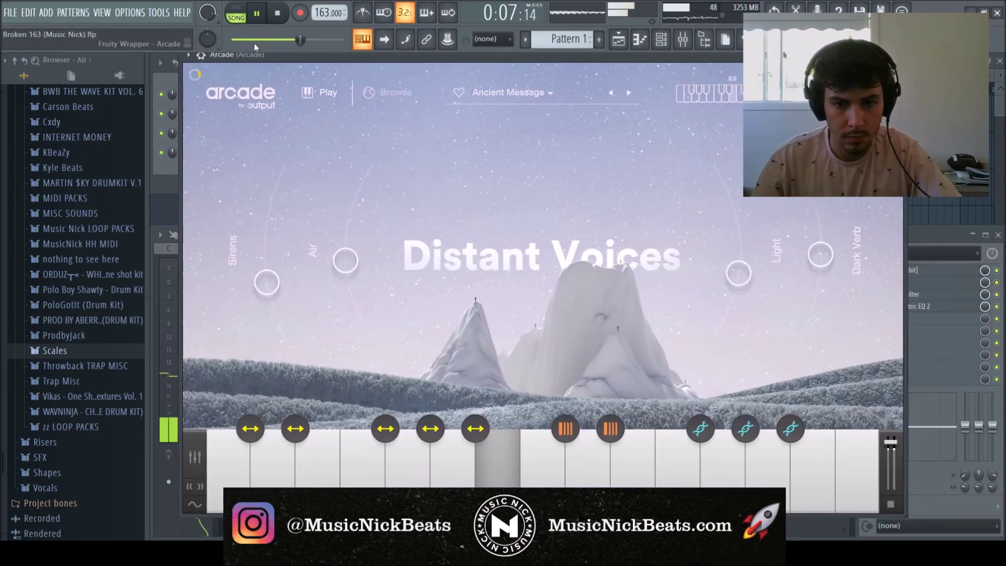
{"action": "left_click", "coordinate": [498, 462]}
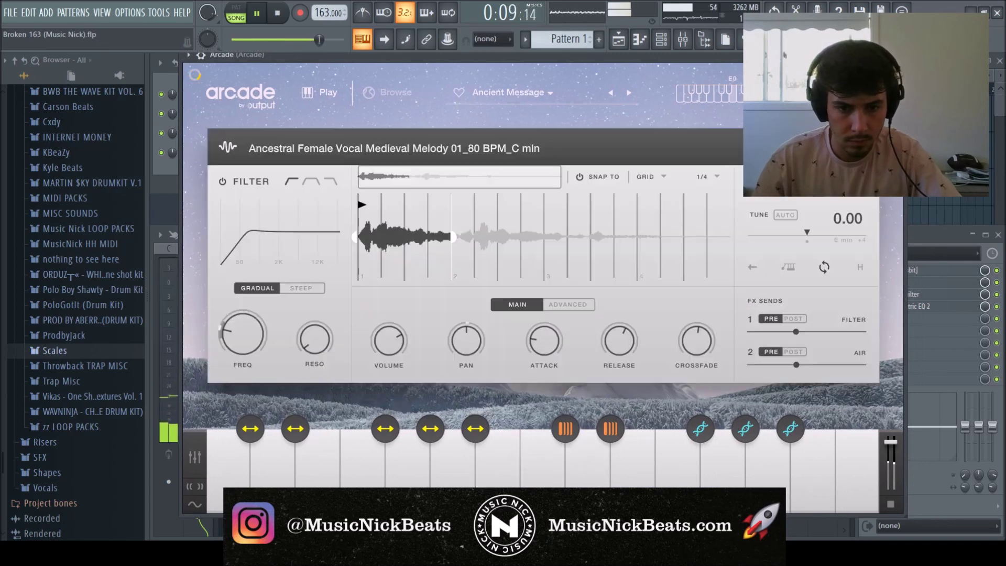
{"action": "left_click_drag", "start_coordinate": [386, 355], "coordinate": [382, 366]}
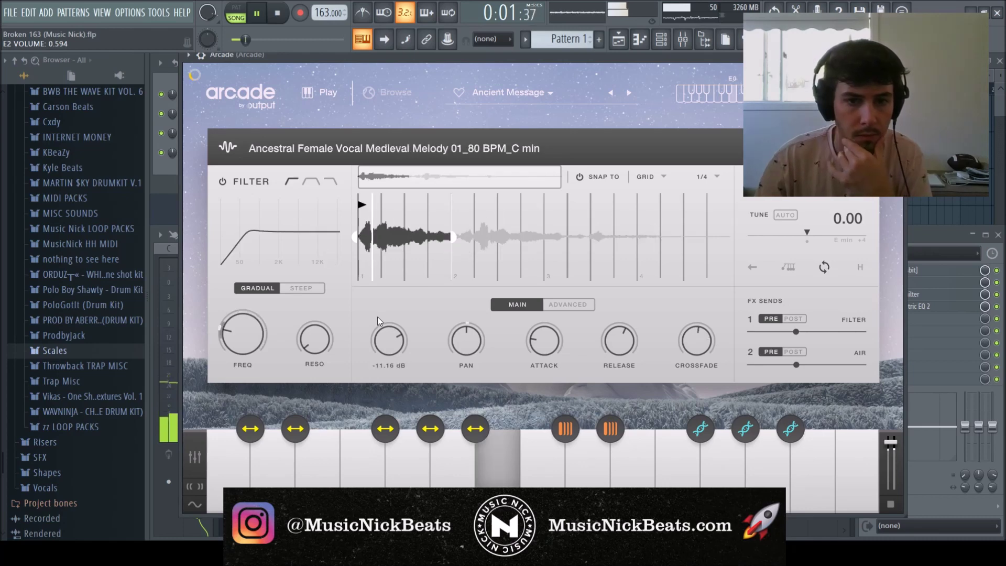
{"action": "left_click_drag", "start_coordinate": [389, 347], "coordinate": [390, 339]}
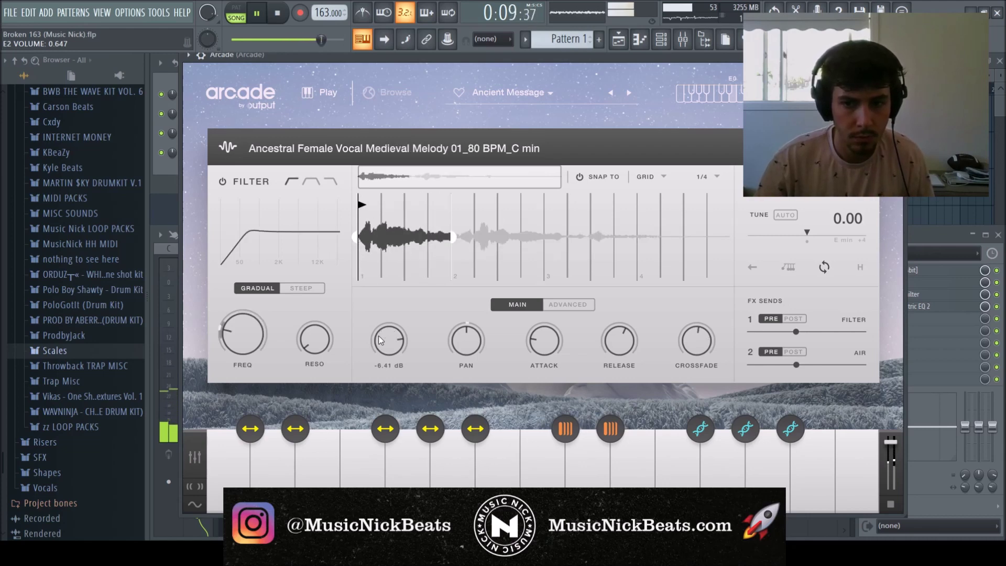
{"action": "scroll", "coordinate": [395, 336], "scroll_direction": "up", "scroll_amount": 2}
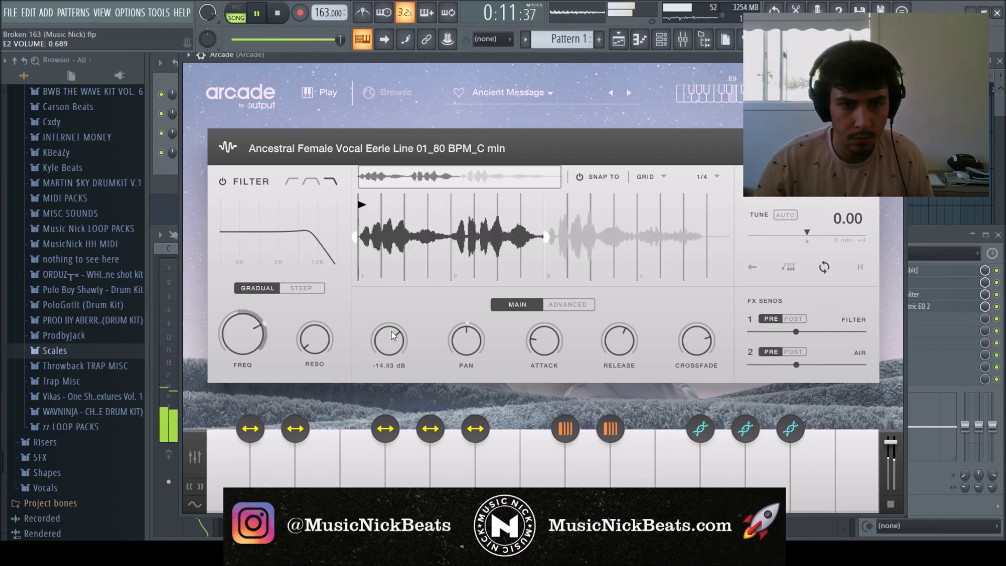
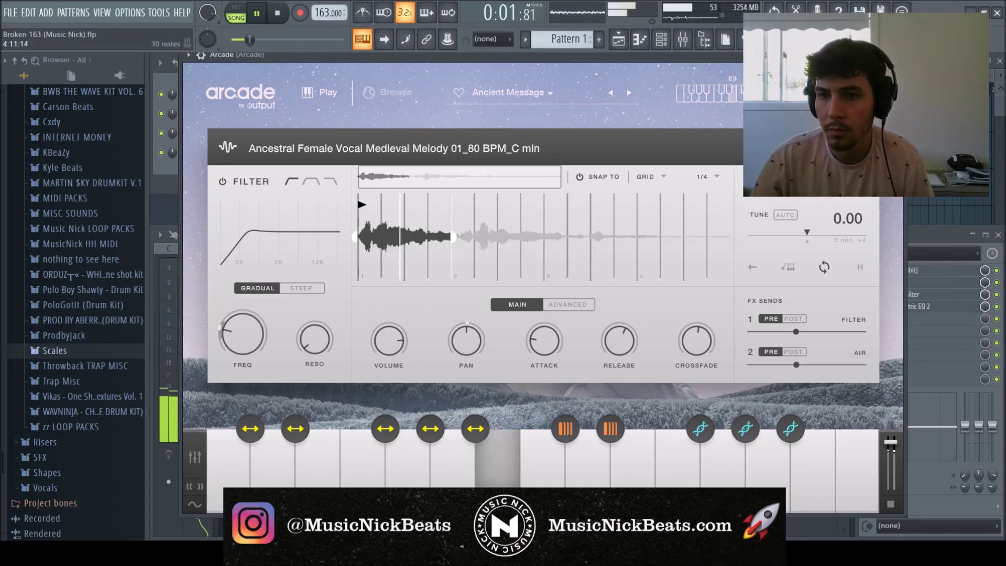
{"action": "left_click", "coordinate": [898, 54]}
Step: Rebalance the mixer by lowering the first Omnisphere and Arcade and slightly raising Omnisphere #2 and ElectraX, and save the project
{"action": "left_click_drag", "start_coordinate": [331, 422], "coordinate": [332, 431]}
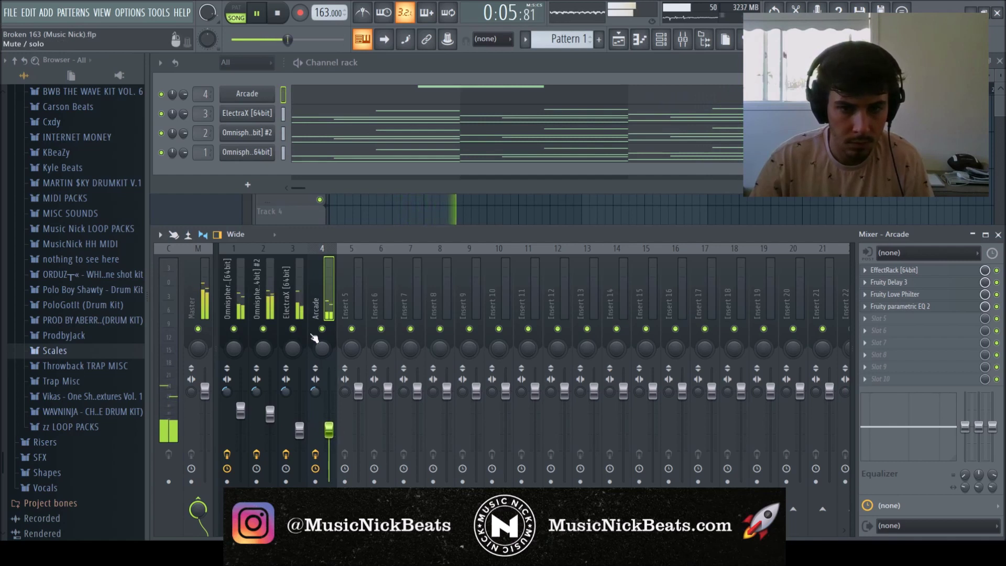
{"action": "left_click_drag", "start_coordinate": [299, 430], "coordinate": [270, 408]}
{"action": "left_click_drag", "start_coordinate": [241, 410], "coordinate": [270, 410]}
{"action": "left_click", "coordinate": [329, 432]}
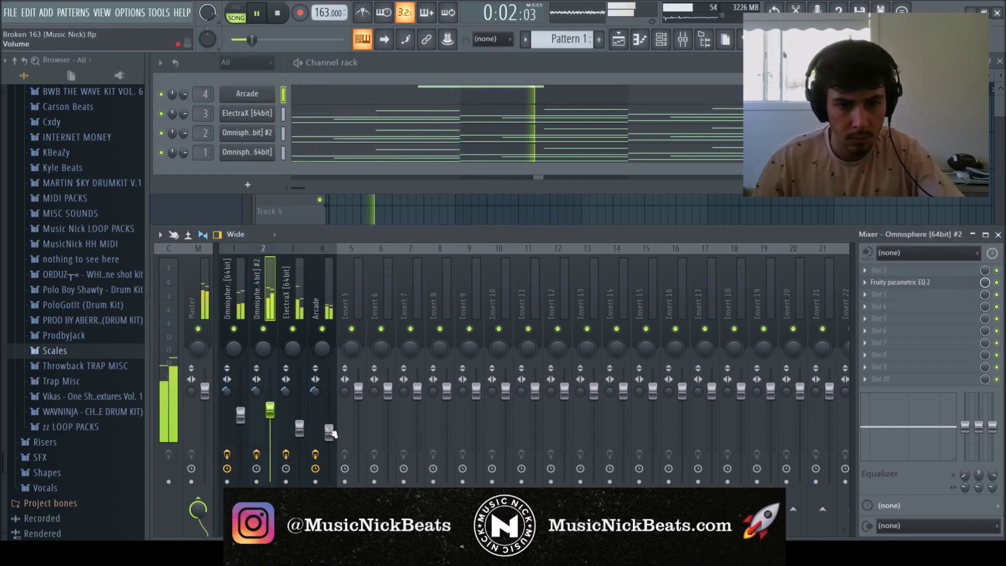
{"action": "left_click_drag", "start_coordinate": [329, 433], "coordinate": [329, 429]}
{"action": "left_click_drag", "start_coordinate": [299, 428], "coordinate": [299, 426]}
{"action": "key", "text": "ctrl+s"}
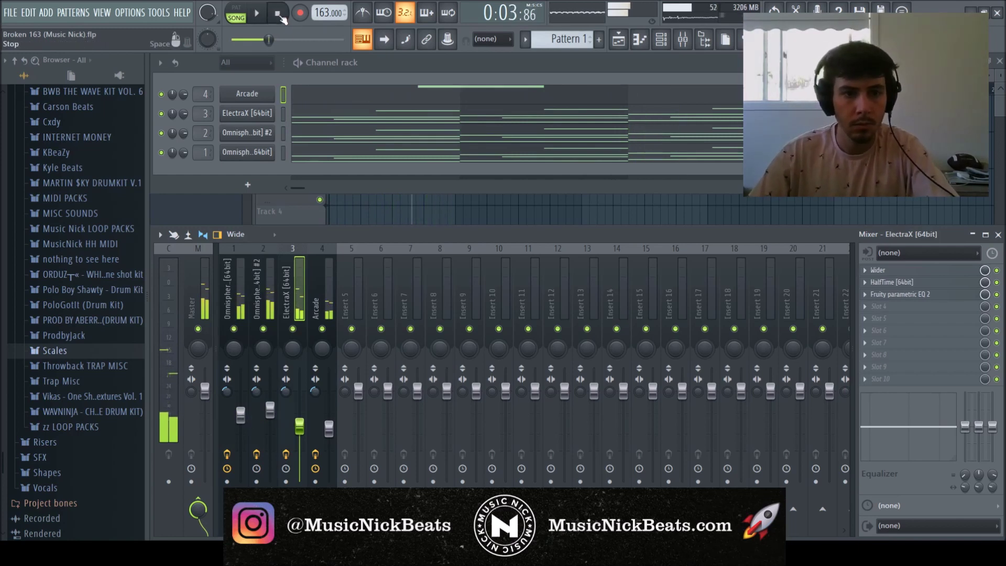
{"action": "key", "text": "space"}
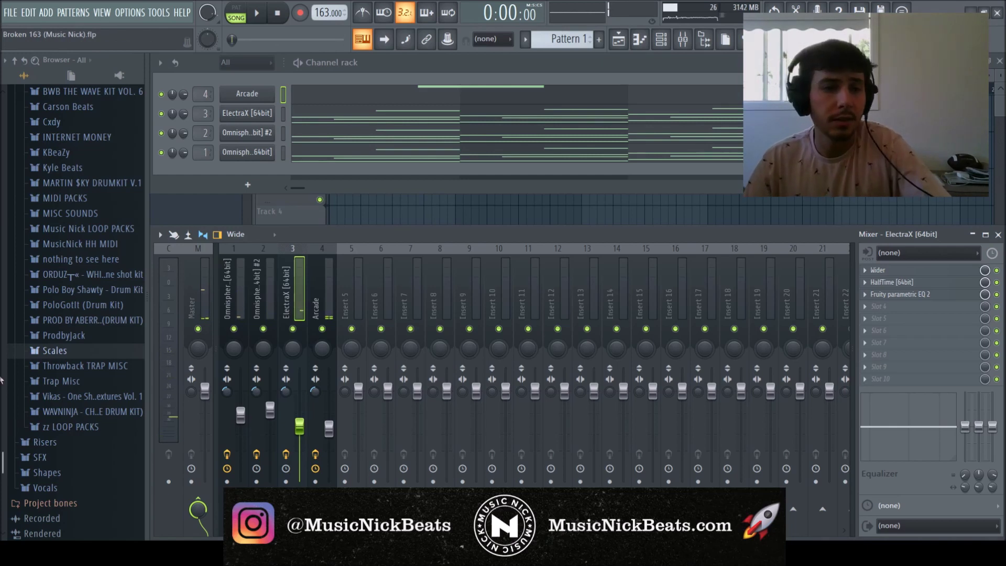
Step: Browse the Music Nick sample packs to the Claps folder in the Drum One Shots of the Bootleg Ardist Kit
{"action": "scroll", "coordinate": [37, 350], "scroll_direction": "up", "scroll_amount": 5}
{"action": "key", "text": "space"}
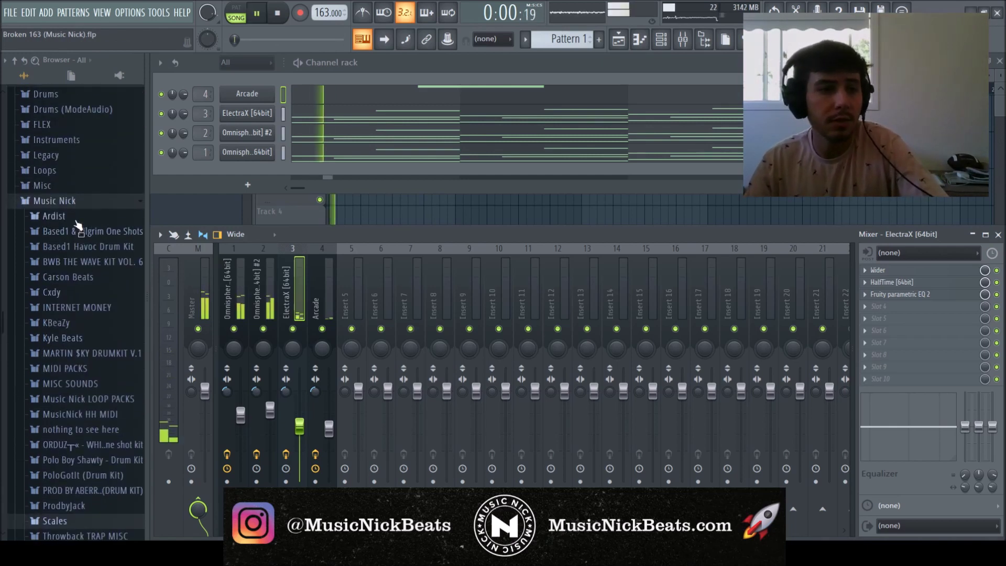
{"action": "key", "text": "space"}
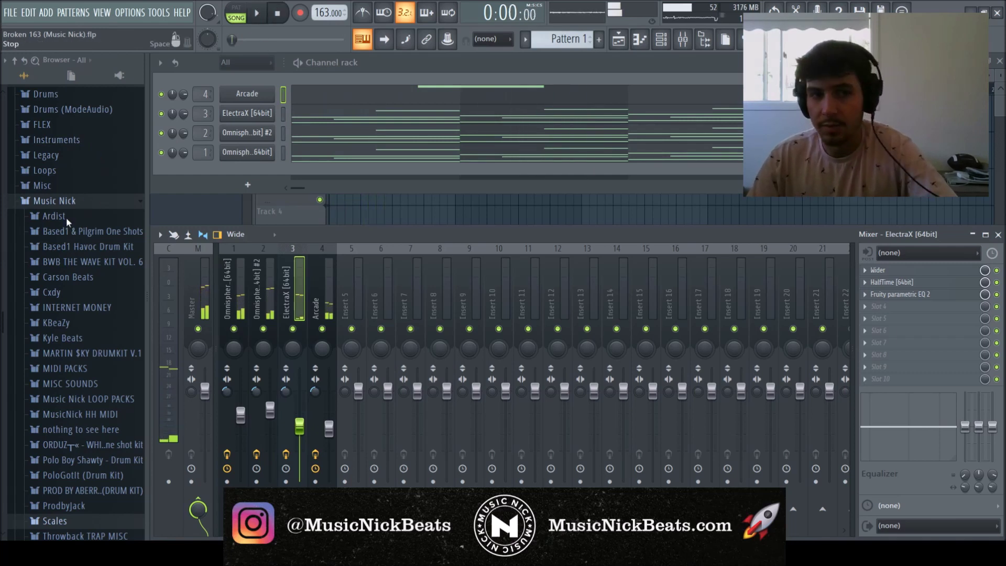
{"action": "scroll", "coordinate": [62, 246], "scroll_direction": "up", "scroll_amount": 4}
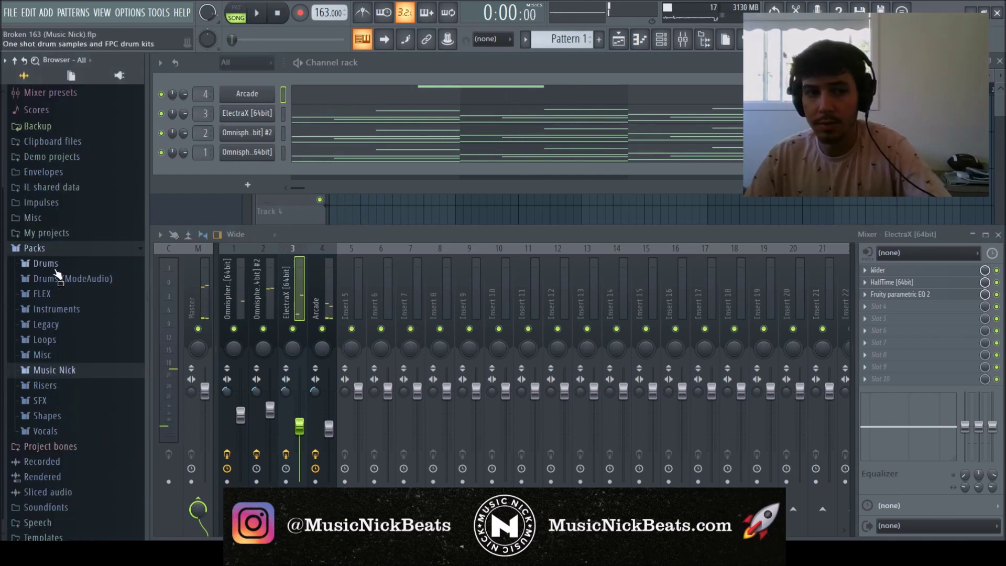
{"action": "left_click", "coordinate": [54, 370]}
{"action": "left_click", "coordinate": [58, 211]}
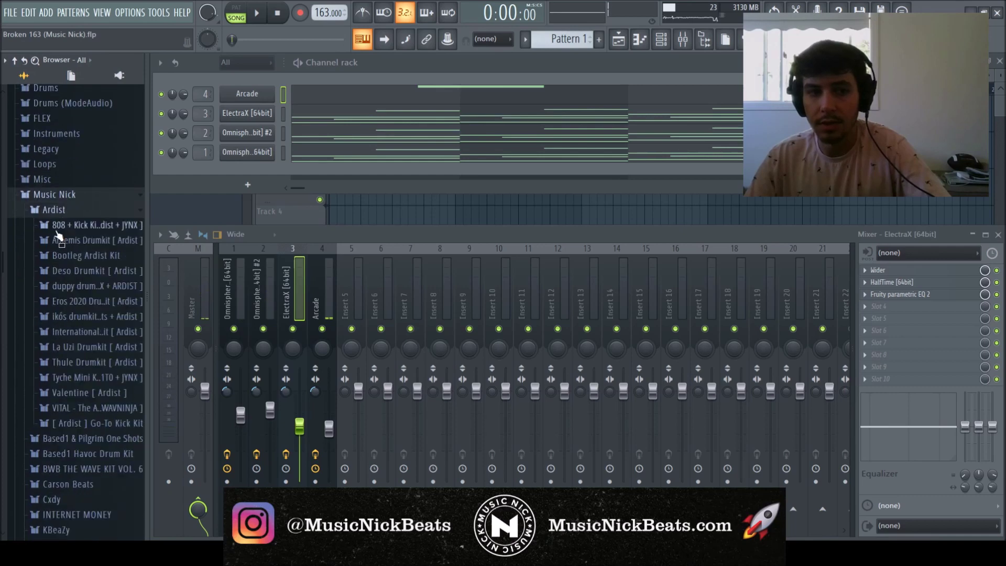
{"action": "left_click", "coordinate": [84, 255]}
{"action": "left_click", "coordinate": [84, 198]}
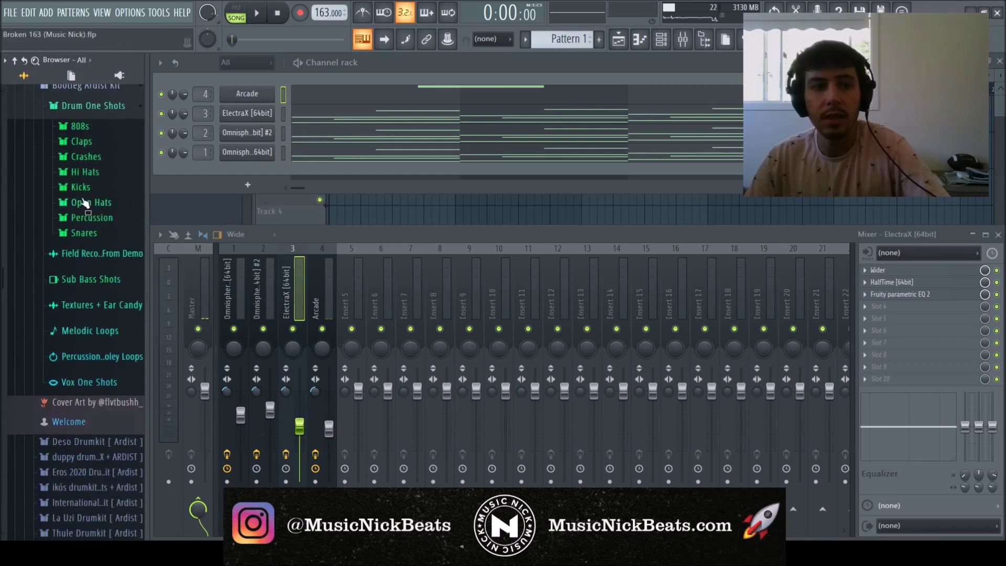
{"action": "left_click", "coordinate": [82, 143]}
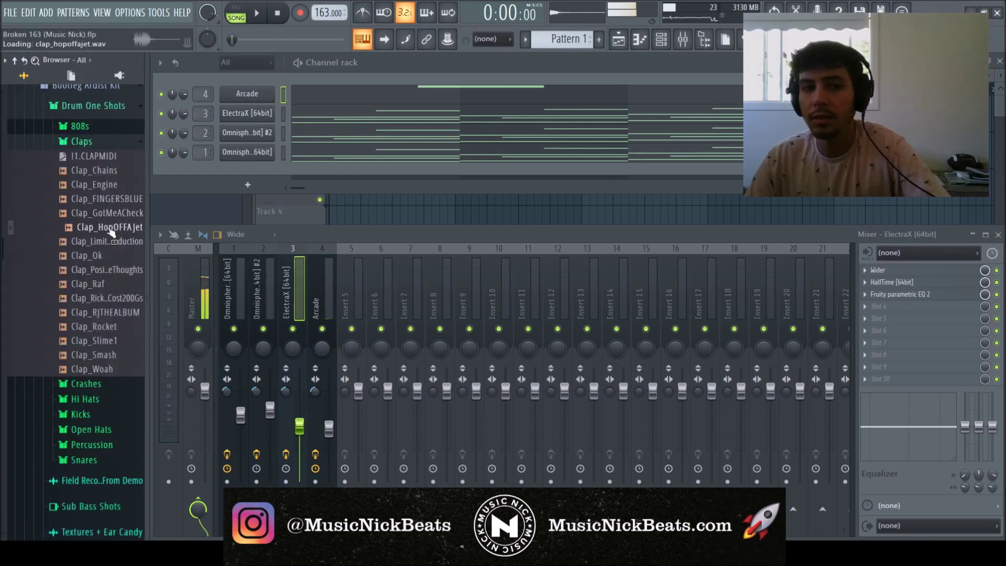
Step: Audition several samples from the Claps folder, including Clap_GotMeACheck, Clap_Chains, Clap_Raf and Clap_Rocket, against the playing melody
{"action": "key", "text": "space"}
{"action": "left_click", "coordinate": [113, 213]}
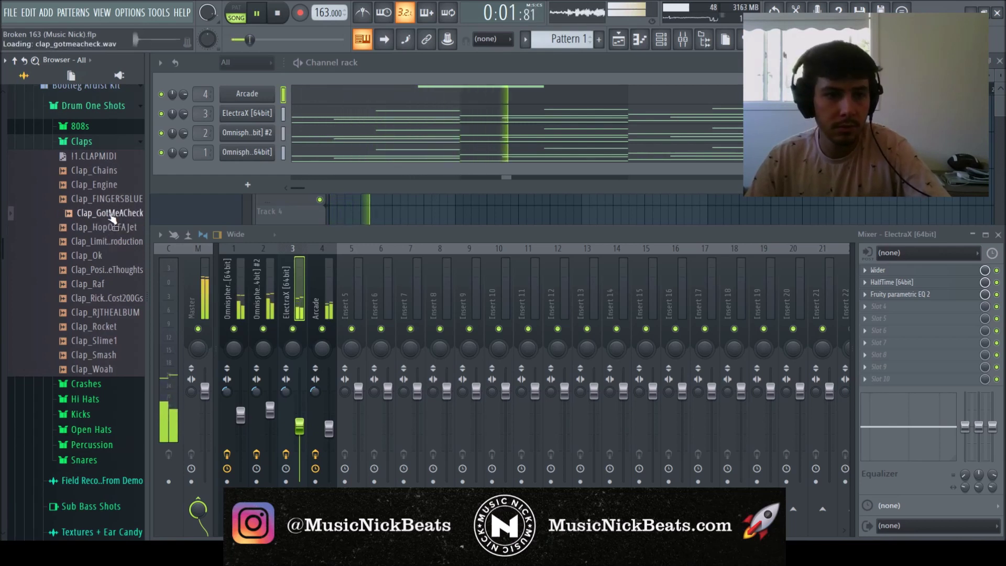
{"action": "left_click", "coordinate": [119, 199]}
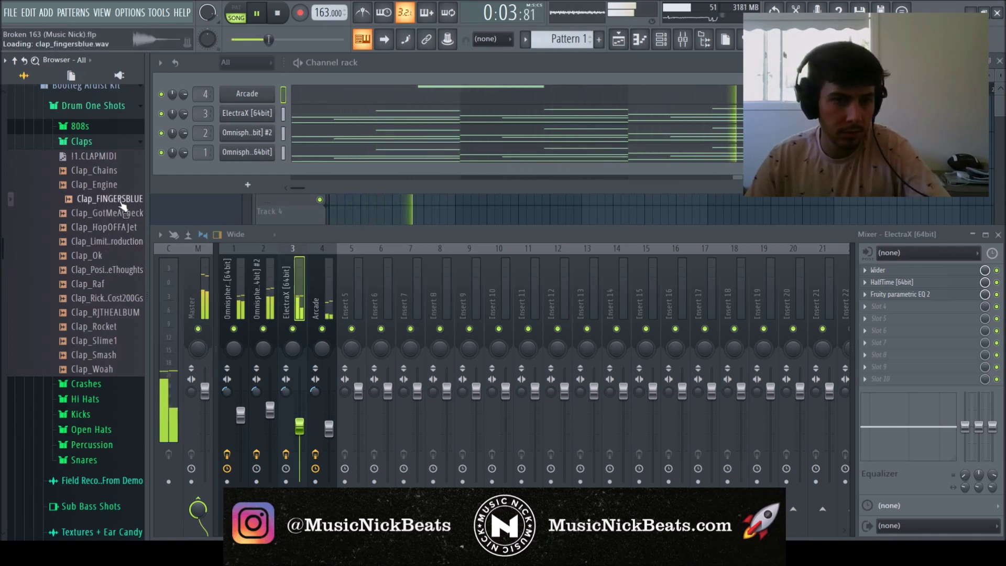
{"action": "left_click", "coordinate": [111, 186]}
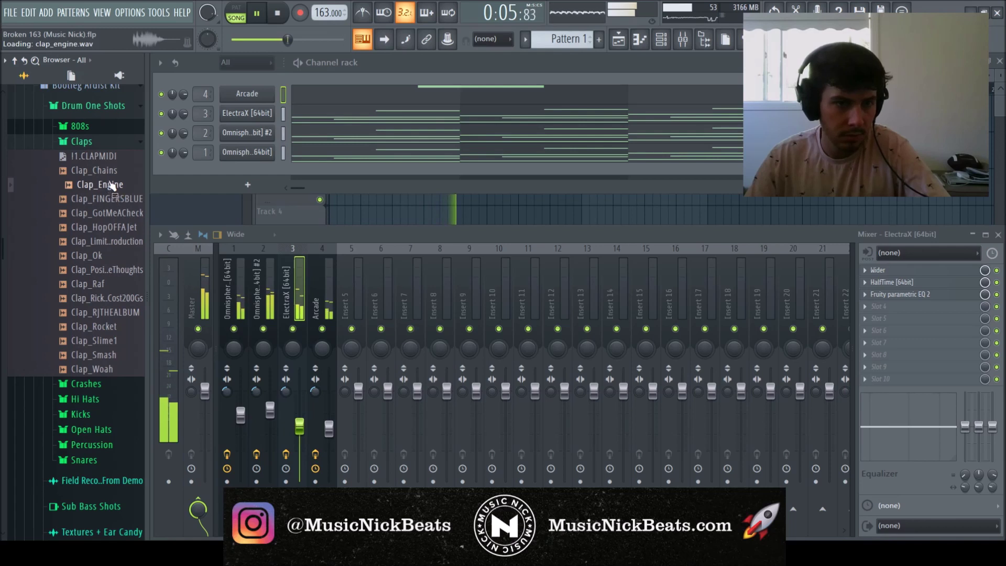
{"action": "left_click", "coordinate": [109, 171]}
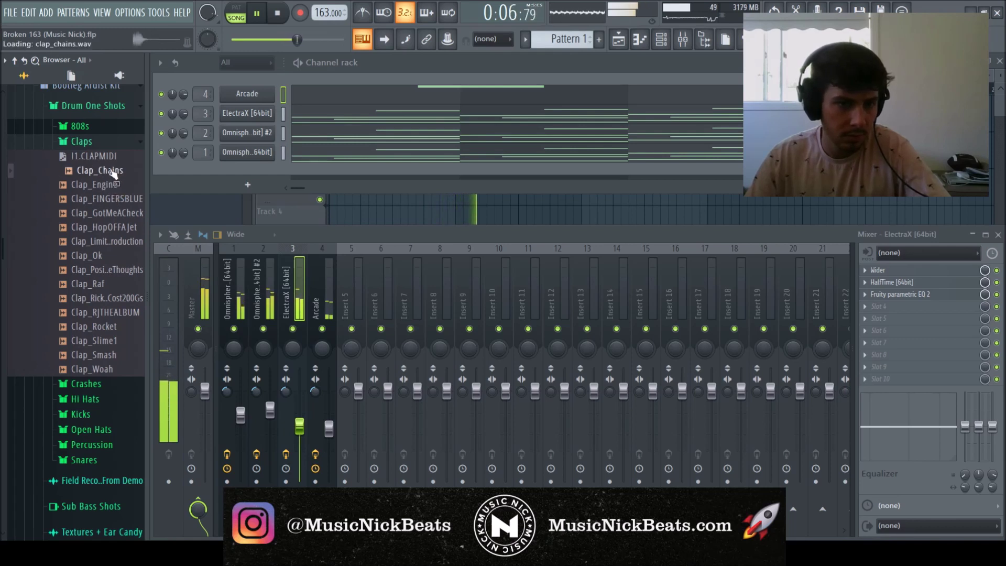
{"action": "left_click", "coordinate": [104, 286]}
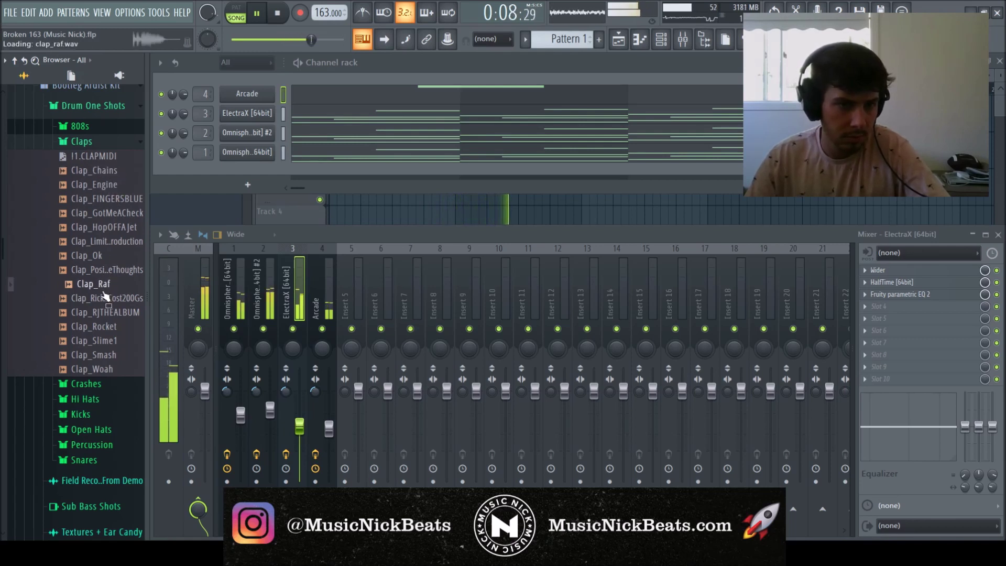
{"action": "left_click", "coordinate": [96, 327]}
{"action": "left_click", "coordinate": [100, 344]}
Step: Add Clap_Rocket to the channel rack as a new channel and place a hit on the third beat of the first bar
{"action": "left_click_drag", "start_coordinate": [103, 329], "coordinate": [235, 171]}
{"action": "key", "text": "space"}
{"action": "key", "text": "space"}
{"action": "left_click", "coordinate": [381, 171]}
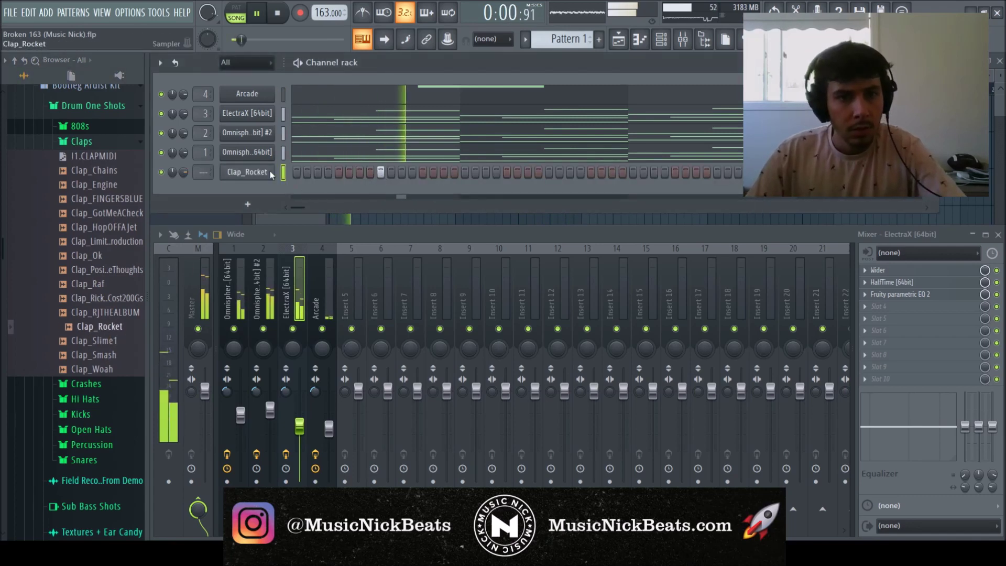
Step: Duplicate the Clap_Rocket hit in the piano roll so it repeats once per bar across all eight bars
{"action": "left_click", "coordinate": [282, 172]}
{"action": "key", "text": "F7"}
{"action": "key", "text": "space"}
{"action": "key", "text": "space"}
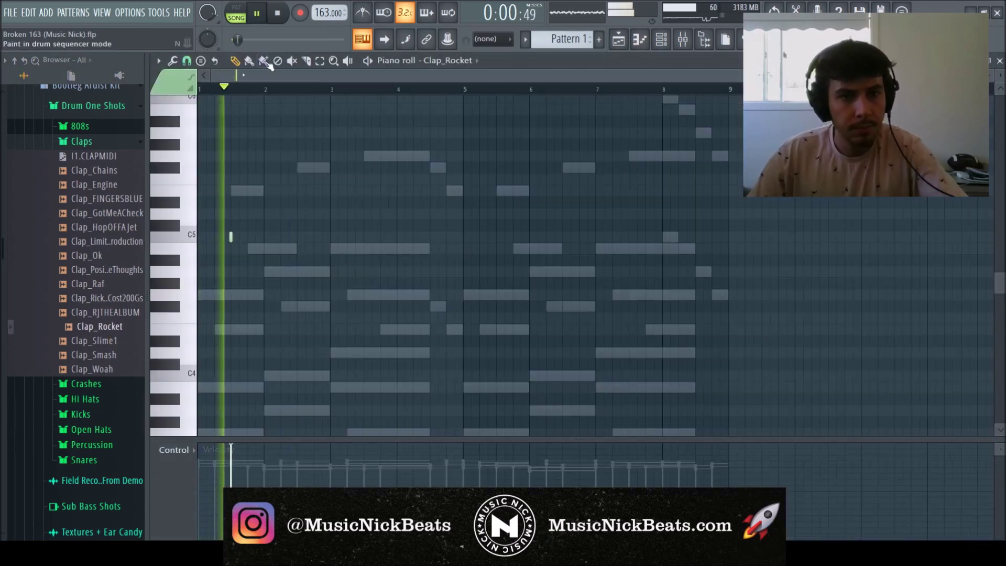
{"action": "key", "text": "ctrl+b"}
{"action": "key", "text": "ctrl+b"}
{"action": "key", "text": "ctrl+b"}
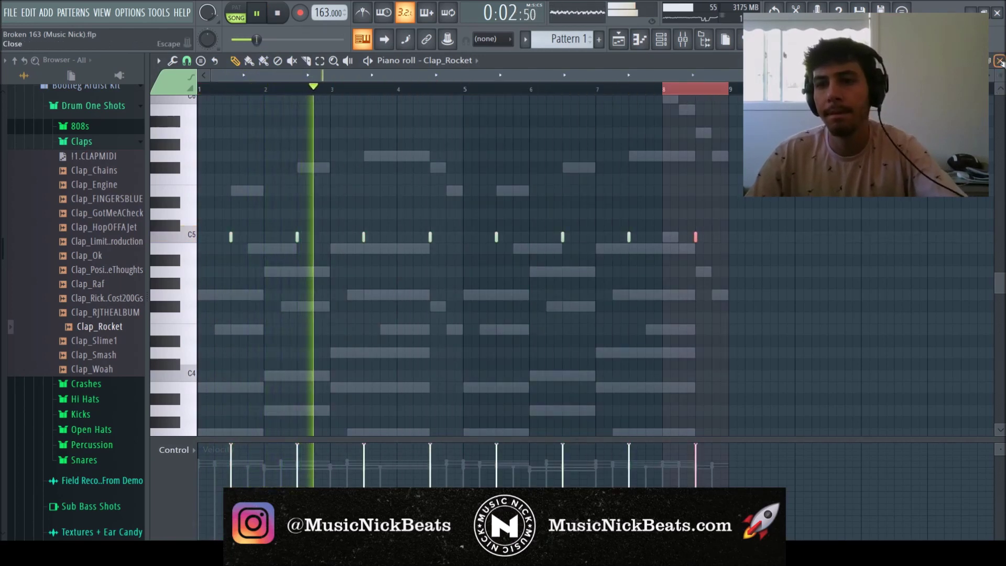
Step: Route Clap_Rocket to mixer track 8 and add Fruity parametric EQ 2 to it, cutting the low end
{"action": "key", "text": "F7"}
{"action": "key", "text": "ctrl+l"}
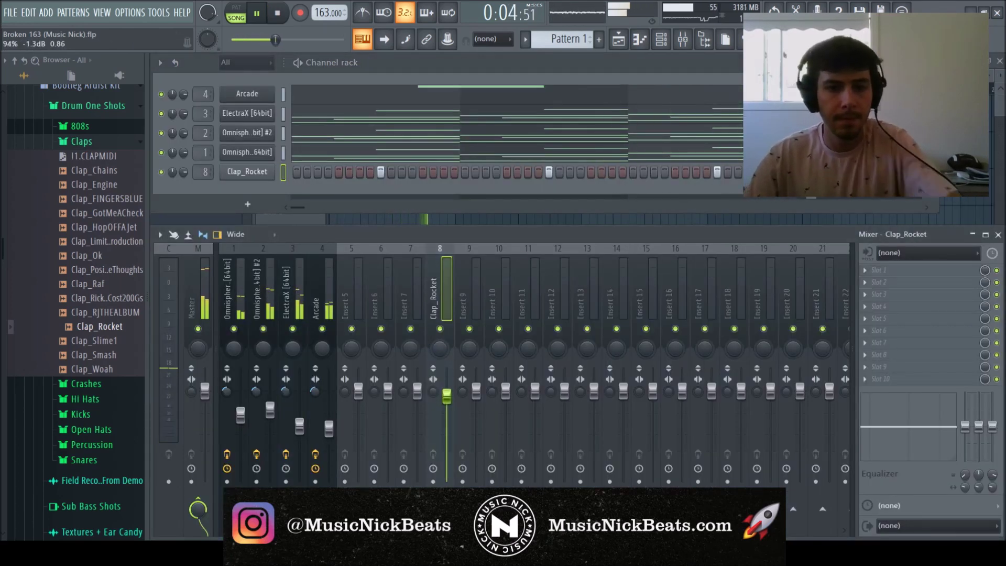
{"action": "left_click", "coordinate": [690, 451]}
{"action": "left_click", "coordinate": [194, 144]}
{"action": "left_click", "coordinate": [399, 235]}
{"action": "scroll", "coordinate": [220, 250], "scroll_direction": "up", "scroll_amount": 4}
{"action": "left_click_drag", "start_coordinate": [220, 250], "coordinate": [287, 253]}
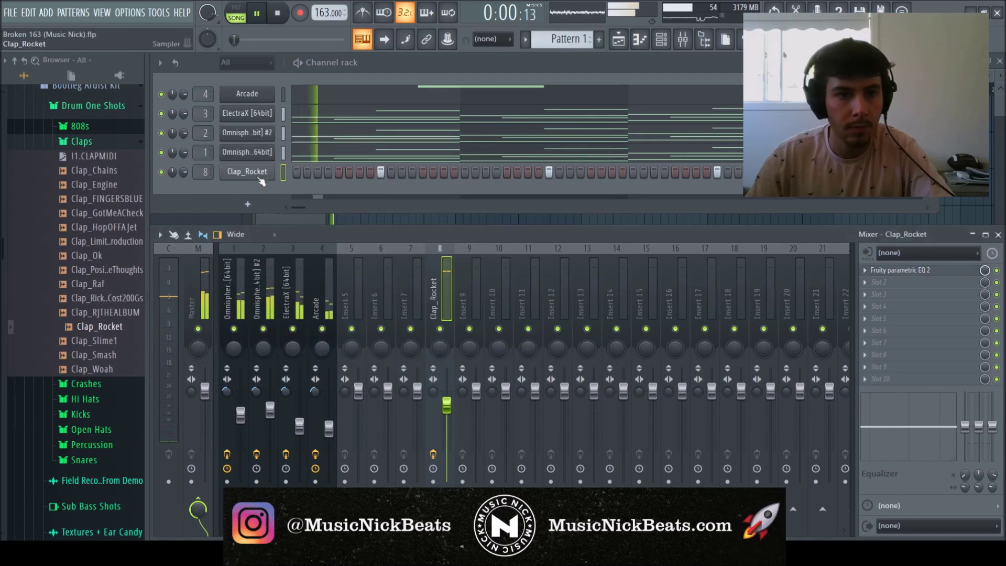
Step: Enable clipping and add a slight boost in the precomputed effects of the Clap_Rocket sampler
{"action": "left_click", "coordinate": [259, 179]}
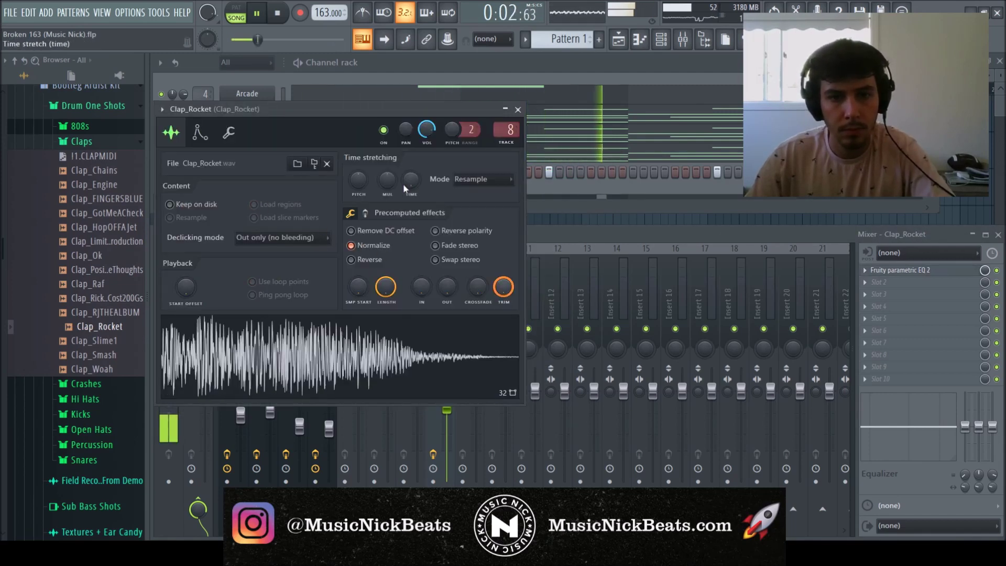
{"action": "left_click", "coordinate": [350, 213]}
{"action": "left_click", "coordinate": [351, 262]}
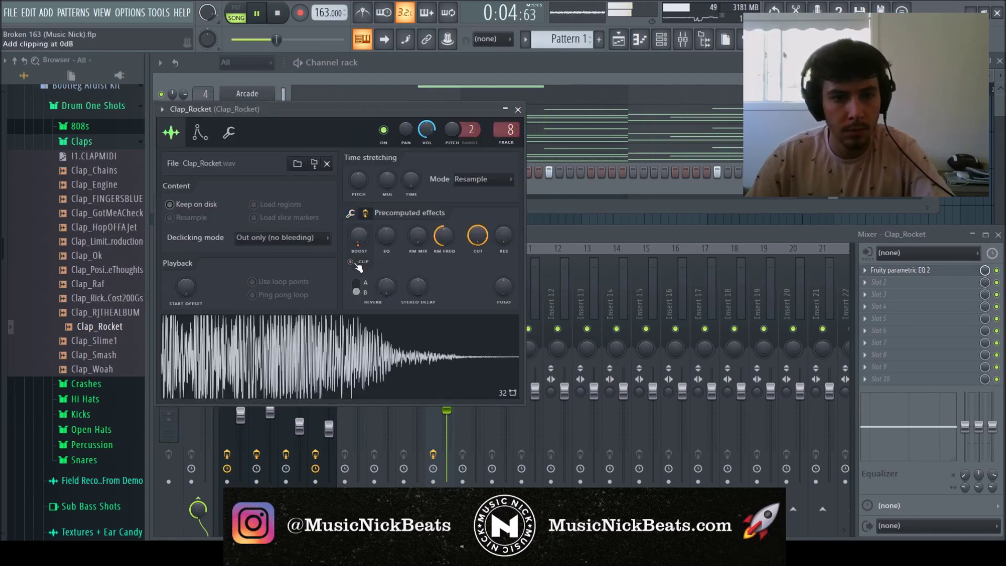
{"action": "left_click_drag", "start_coordinate": [359, 236], "coordinate": [359, 231]}
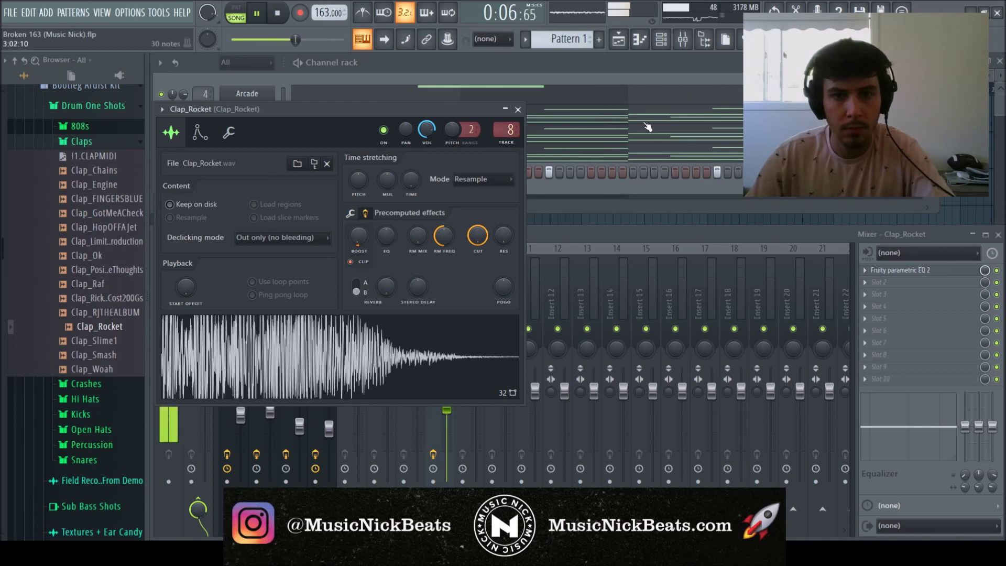
{"action": "left_click", "coordinate": [518, 110]}
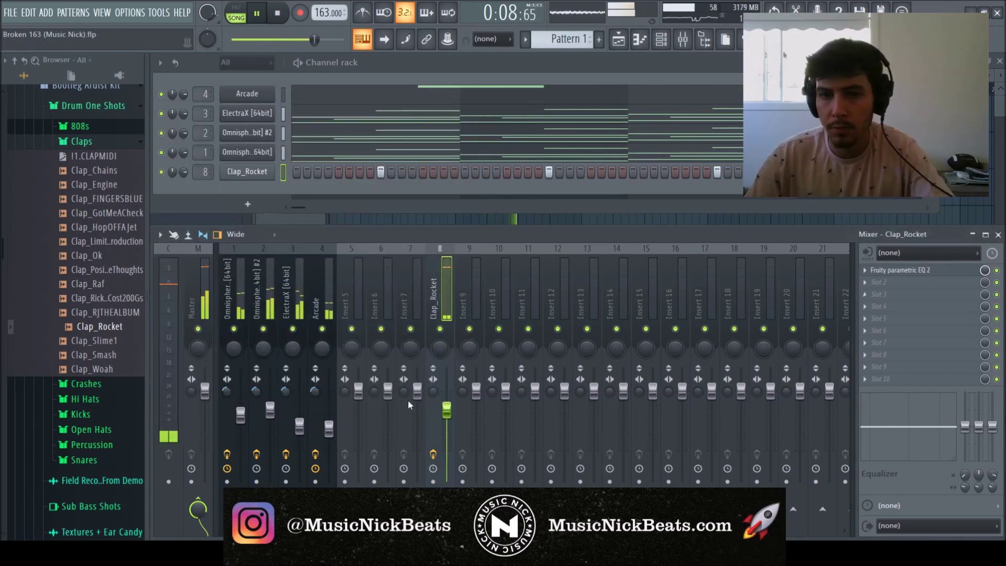
Step: Reopen the sampler settings of the Clap_Rocket channel
{"action": "left_click", "coordinate": [255, 177]}
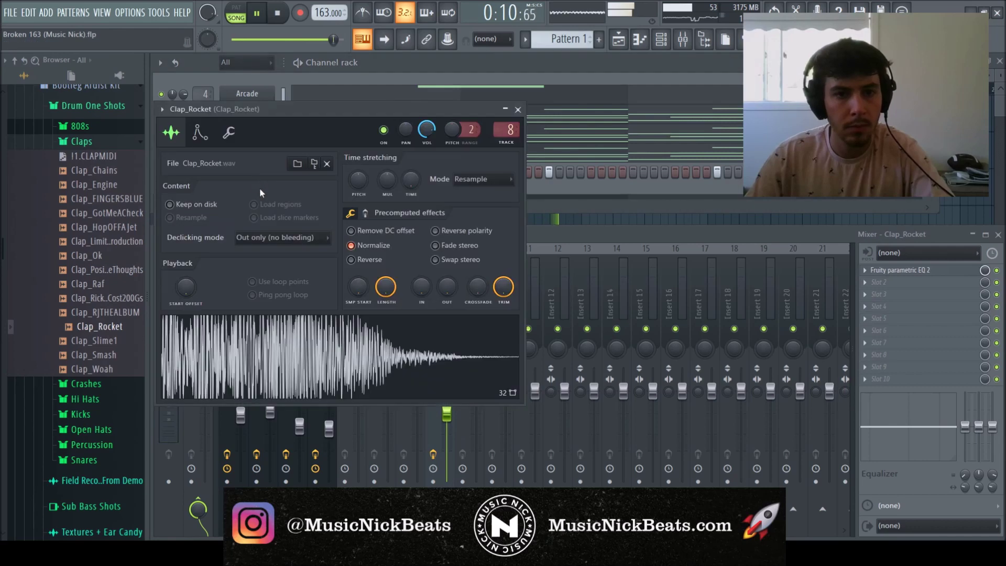
Step: Audition the Bootleg Ardist Kit's hi-hat samples and add HiHat_Fresh Air as a new channel in the channel rack
{"action": "left_click", "coordinate": [519, 110]}
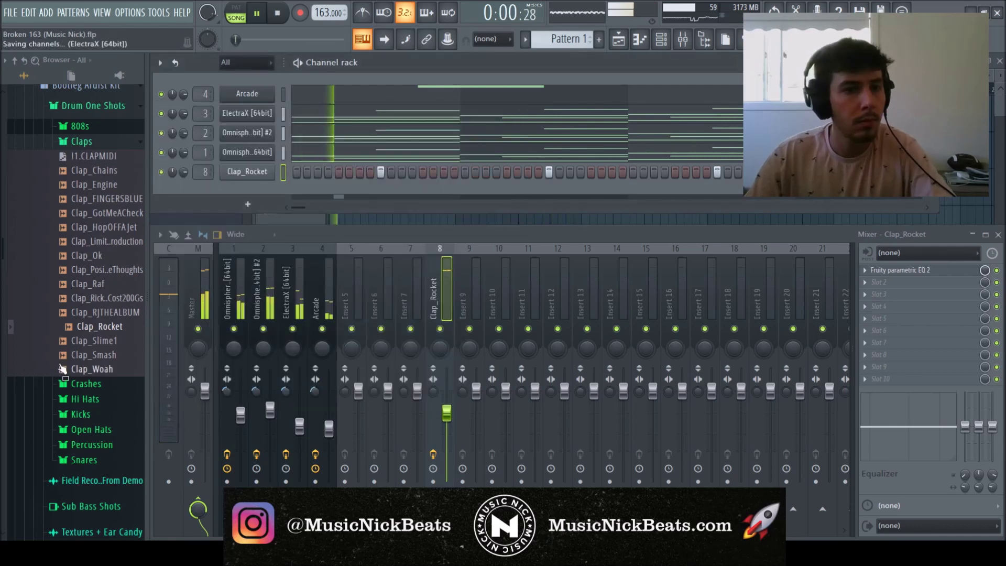
{"action": "left_click", "coordinate": [82, 145]}
{"action": "left_click", "coordinate": [85, 172]}
{"action": "left_click", "coordinate": [97, 257]}
{"action": "left_click", "coordinate": [91, 272]}
{"action": "left_click", "coordinate": [92, 288]}
{"action": "left_click", "coordinate": [104, 245]}
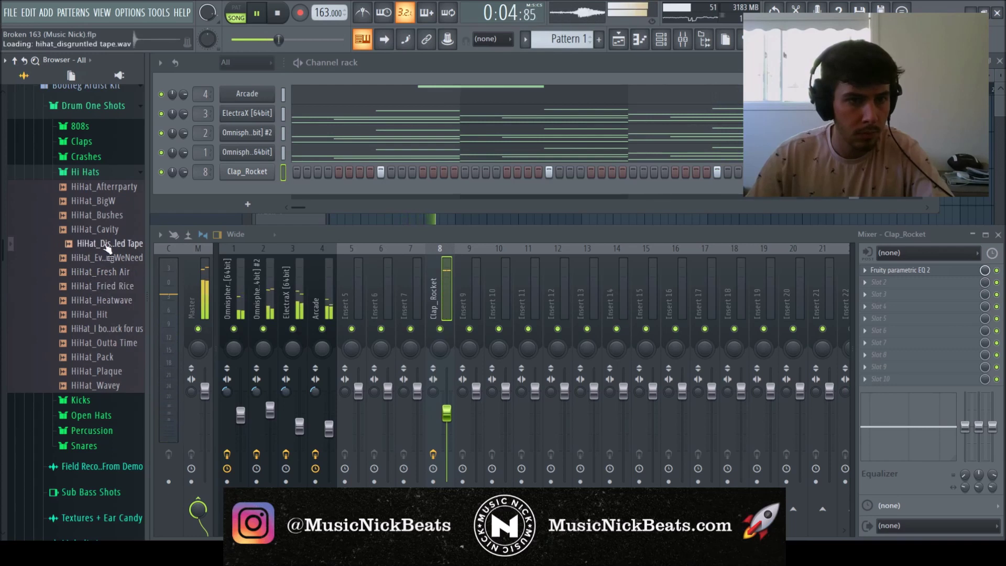
{"action": "left_click", "coordinate": [100, 257]}
{"action": "left_click", "coordinate": [108, 299]}
{"action": "left_click", "coordinate": [116, 286]}
{"action": "left_click", "coordinate": [113, 273]}
{"action": "left_click_drag", "start_coordinate": [114, 282], "coordinate": [255, 190]}
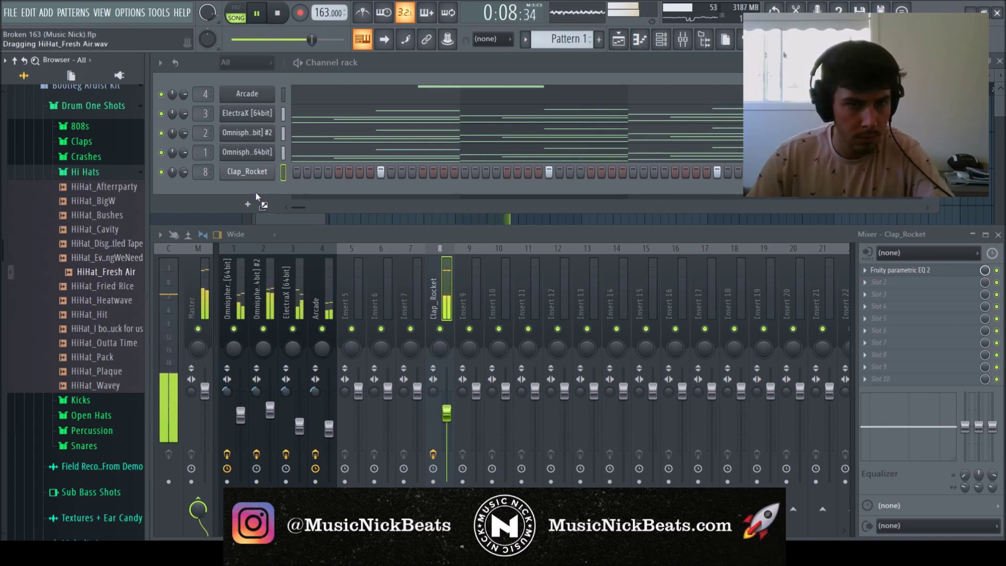
Step: Route the HiHat_Fresh Air channel to mixer track 9 and set its stereo separation to 39% separated
{"action": "left_click", "coordinate": [469, 298]}
{"action": "key", "text": "ctrl+l"}
{"action": "mouse_move", "coordinate": [477, 396]}
{"action": "left_mouse_down"}
{"action": "mouse_move", "coordinate": [477, 411]}
{"action": "mouse_move", "coordinate": [465, 389]}
{"action": "left_mouse_up"}
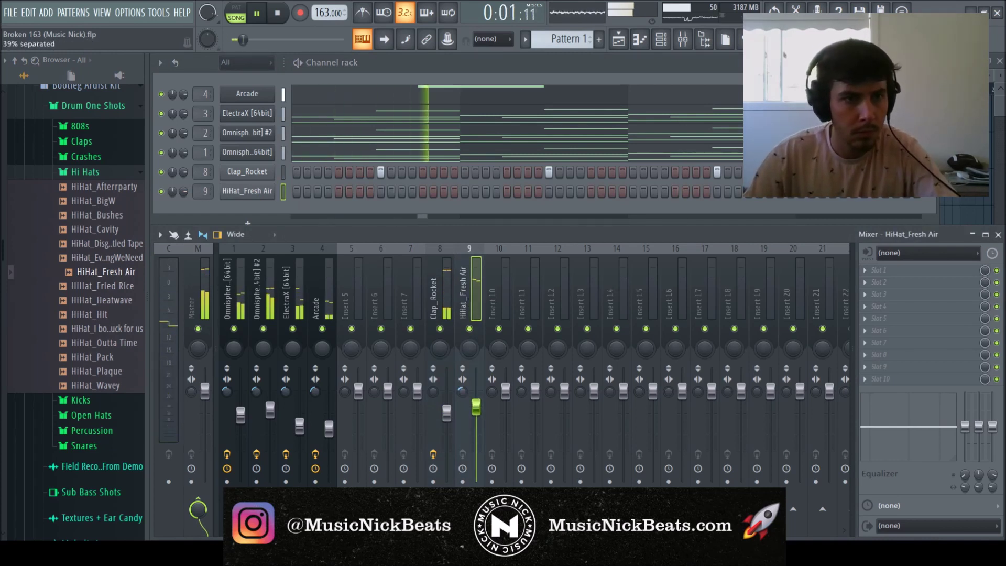
Step: Enable Normalize and Swap stereo on the HiHat_Fresh Air sample, turn its trim fully up and add a slight fade-out
{"action": "left_click", "coordinate": [244, 191]}
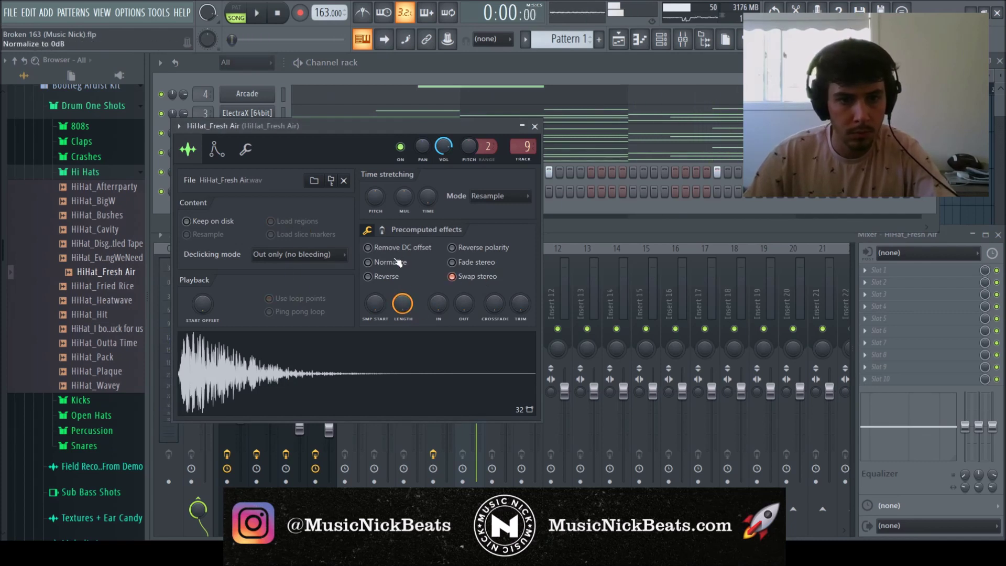
{"action": "left_click_drag", "start_coordinate": [520, 304], "coordinate": [520, 257]}
{"action": "left_click_drag", "start_coordinate": [465, 304], "coordinate": [464, 299]}
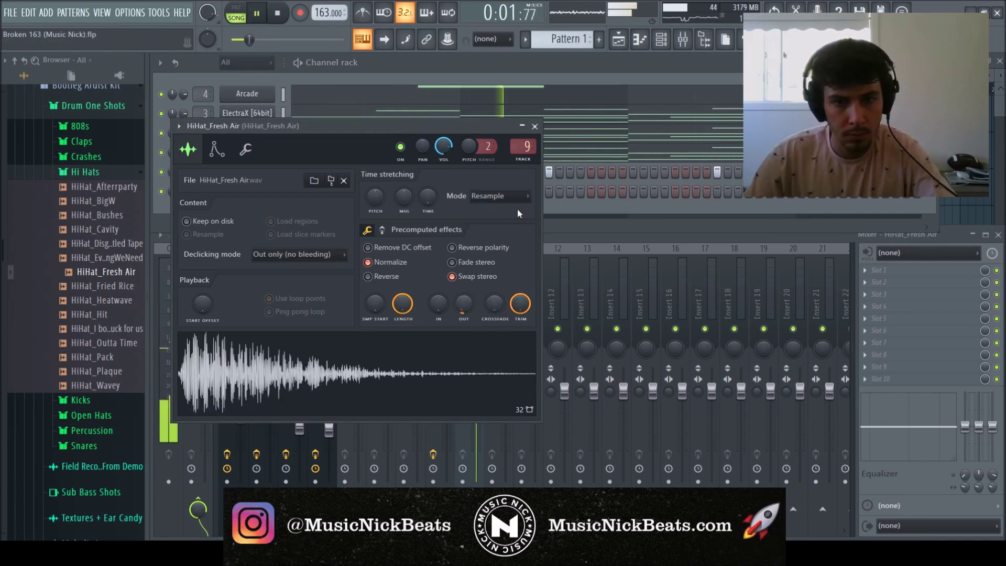
{"action": "left_click", "coordinate": [534, 126]}
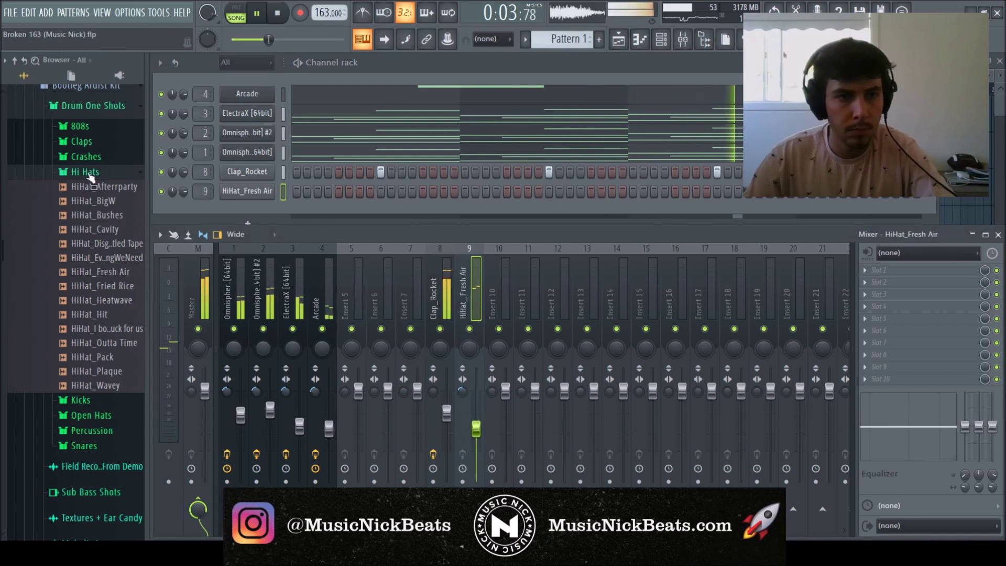
Step: Fill the HiHat_Fresh Air channel with a hit every four steps and open its notes in the piano roll
{"action": "left_click", "coordinate": [85, 172]}
{"action": "scroll", "coordinate": [90, 194], "scroll_direction": "up", "scroll_amount": 3}
{"action": "left_click", "coordinate": [90, 191]}
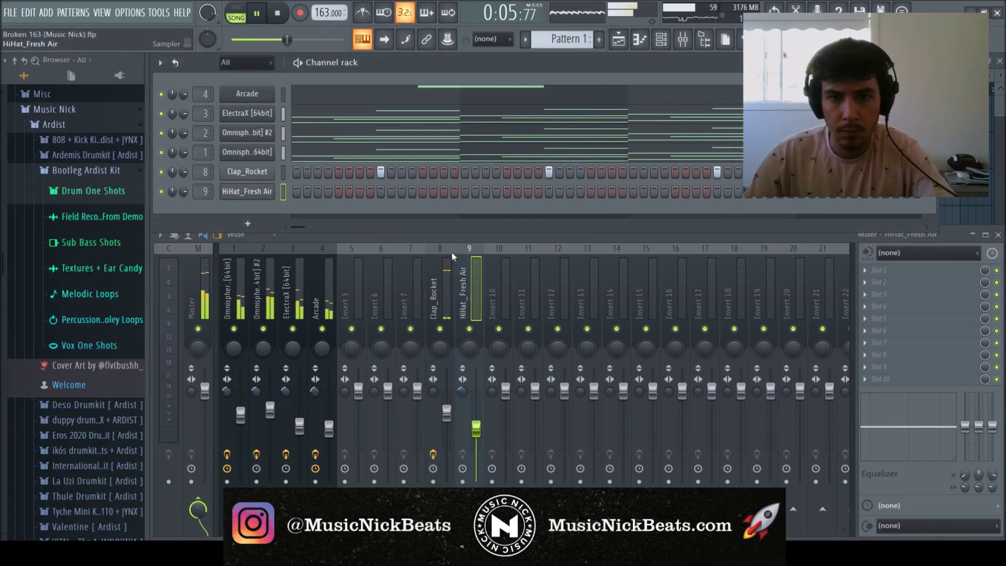
{"action": "right_click", "coordinate": [249, 191]}
{"action": "left_click", "coordinate": [254, 128]}
{"action": "right_click", "coordinate": [253, 192]}
{"action": "left_click", "coordinate": [268, 200]}
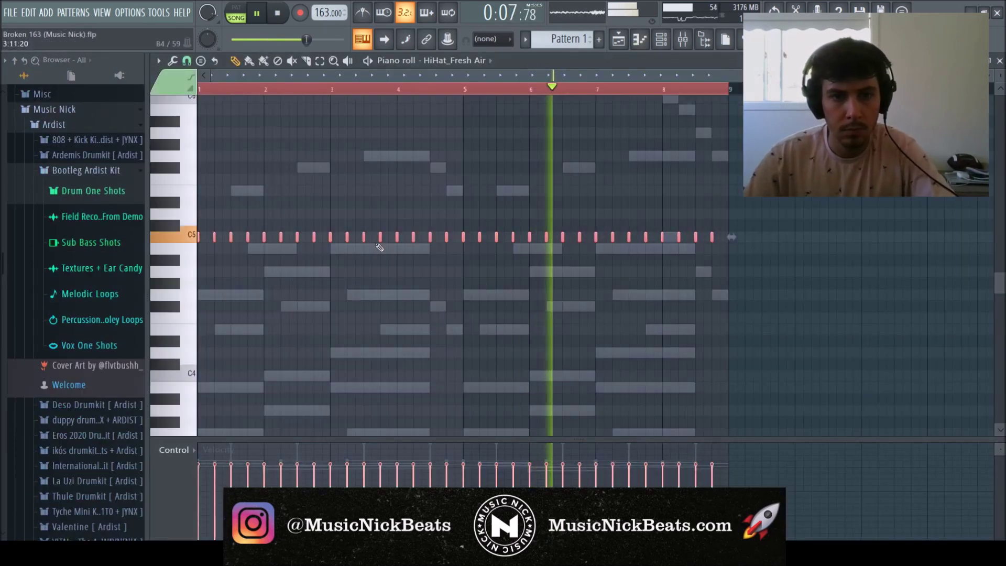
Step: Duplicate the hi-hat notes with a two-step offset so a hit falls on every second step across the eight bars
{"action": "scroll", "coordinate": [398, 238], "scroll_direction": "up", "scroll_amount": 5}
{"action": "left_click_drag", "start_coordinate": [398, 238], "coordinate": [406, 239]}
{"action": "scroll", "coordinate": [405, 239], "scroll_direction": "down", "scroll_amount": 2}
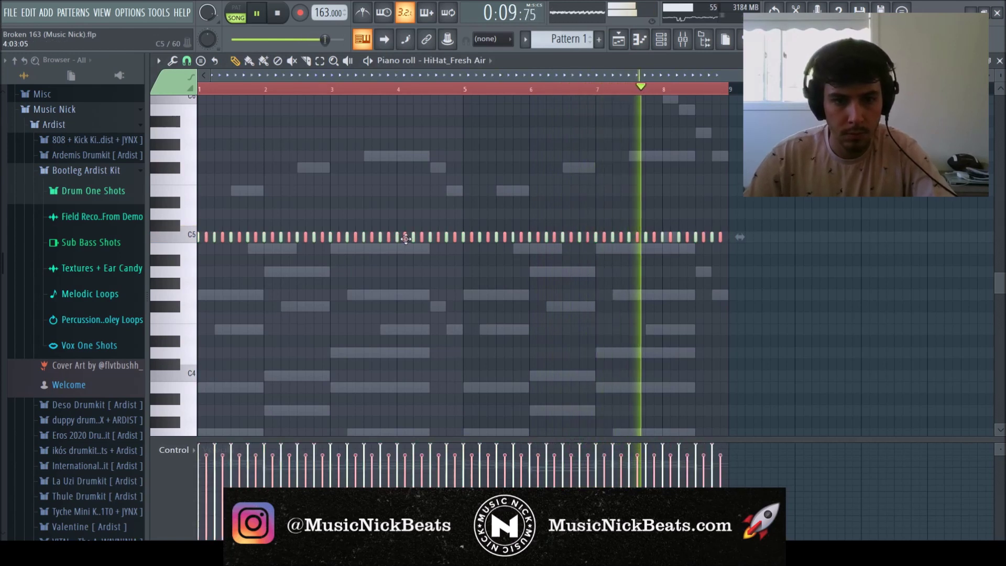
Step: Randomize the velocities of all the hi-hat notes, keep them on C5 and return to the channel rack
{"action": "key", "text": "ctrl+a"}
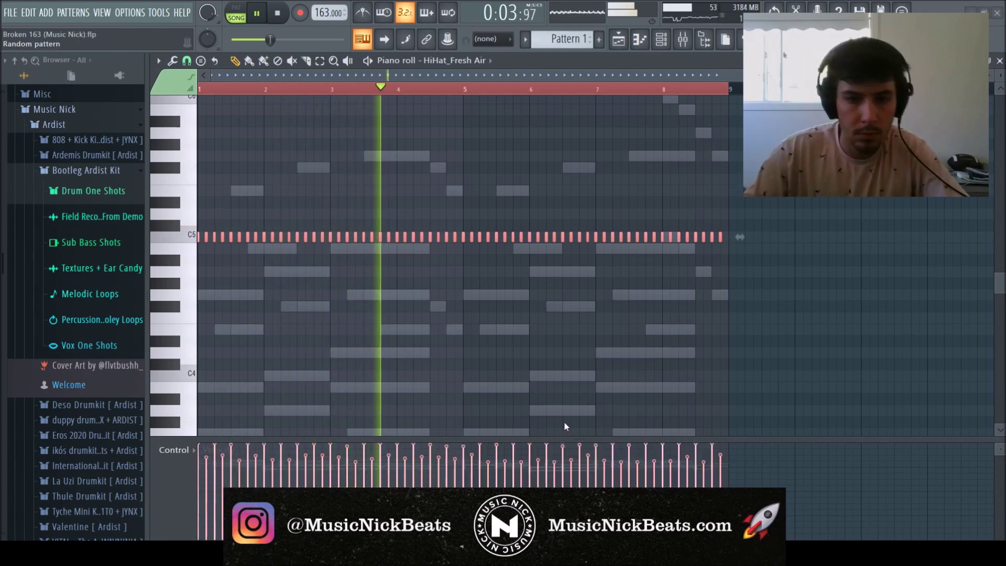
{"action": "key", "text": "Down"}
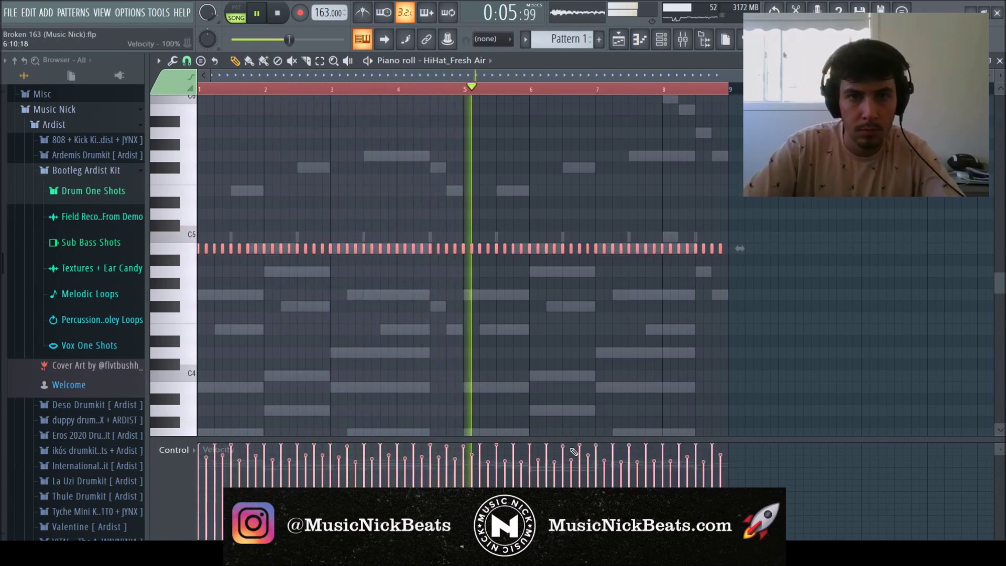
{"action": "key", "text": "Up"}
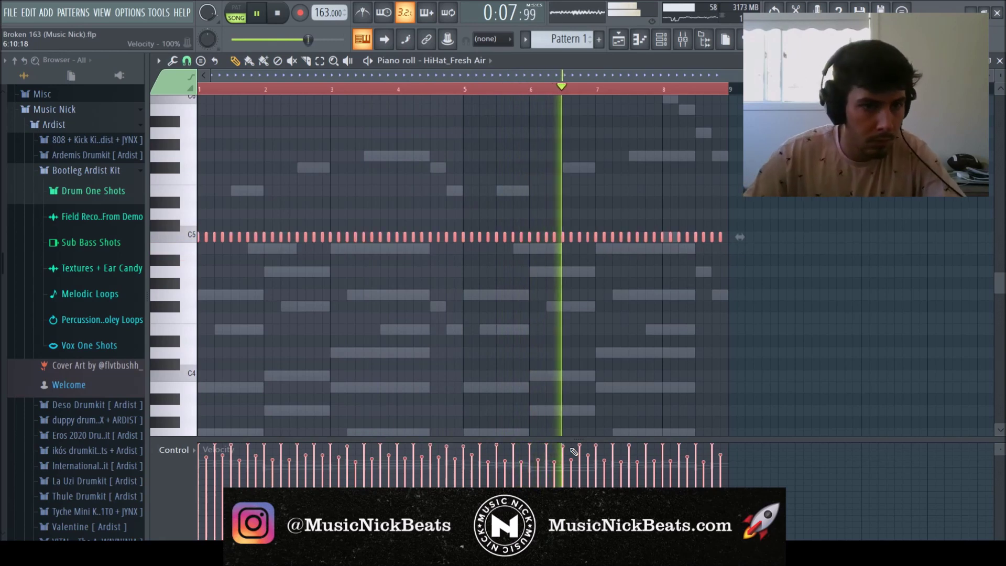
{"action": "key", "text": "F7"}
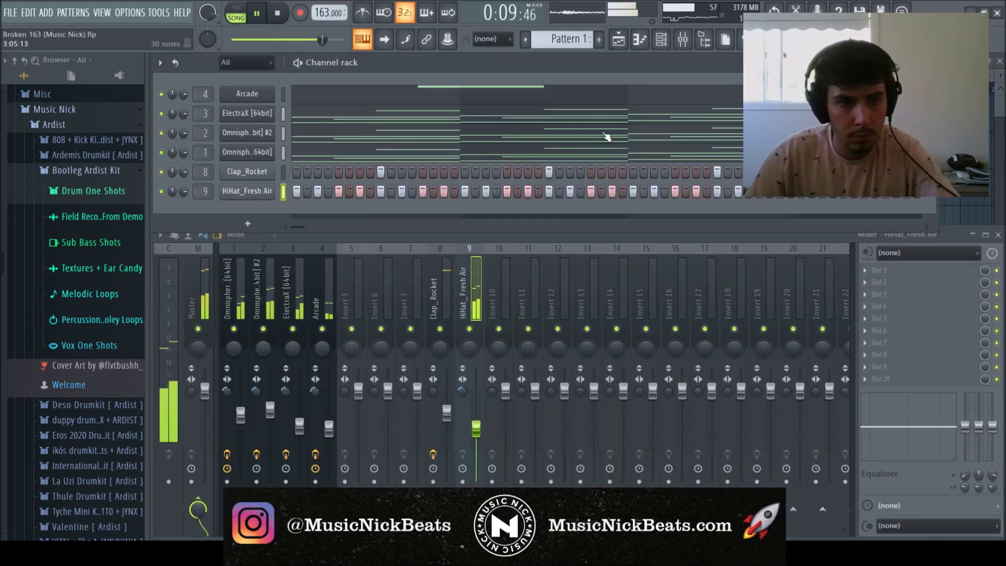
Step: Audition more hi-hat samples from the kit and try HiHat_Pack in place of HiHat_Fresh Air on the hi-hat channel
{"action": "left_click", "coordinate": [88, 199]}
{"action": "left_click", "coordinate": [84, 256]}
{"action": "key", "text": "space"}
{"action": "left_click", "coordinate": [94, 371]}
{"action": "left_click", "coordinate": [97, 385]}
{"action": "left_click", "coordinate": [98, 399]}
{"action": "left_click", "coordinate": [98, 414]}
{"action": "left_click", "coordinate": [98, 429]}
{"action": "left_click", "coordinate": [104, 443]}
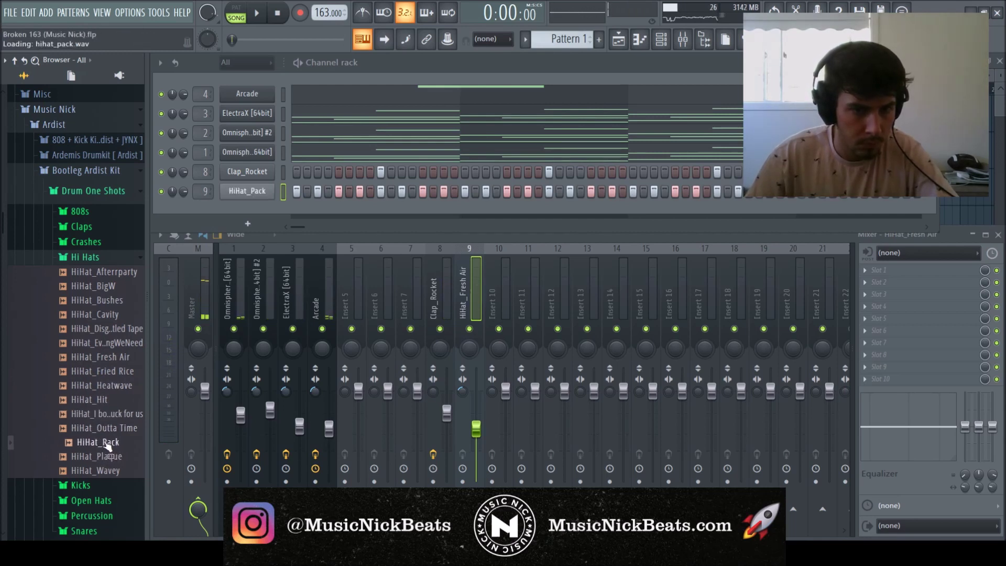
{"action": "key", "text": "space"}
{"action": "left_click_drag", "start_coordinate": [106, 443], "coordinate": [247, 194]}
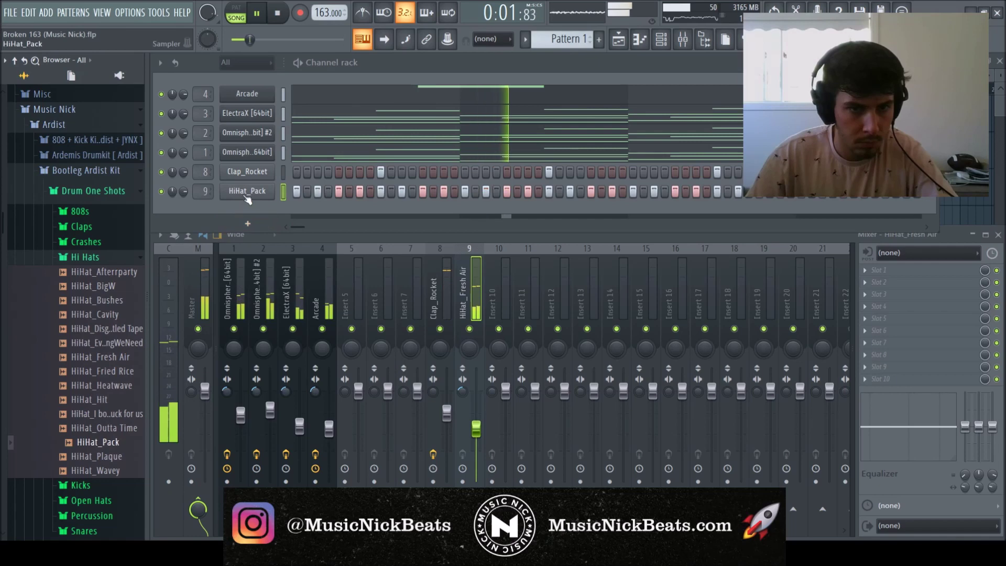
Step: Shorten the fade-out of the HiHat_Pack sample and move its sample start slightly forward to skip the slow attack
{"action": "left_click", "coordinate": [246, 192]}
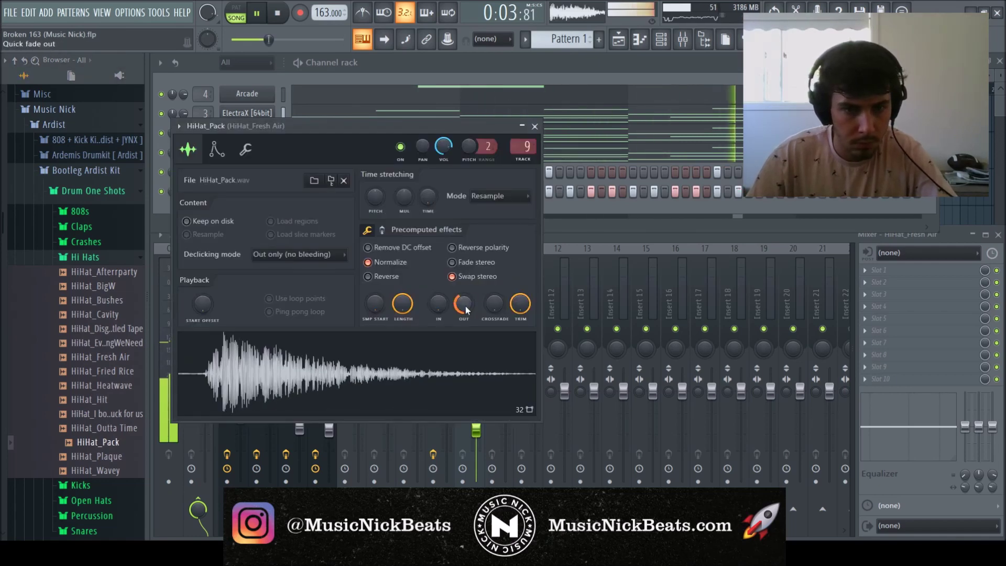
{"action": "left_click_drag", "start_coordinate": [465, 310], "coordinate": [466, 326]}
{"action": "left_click", "coordinate": [534, 126]}
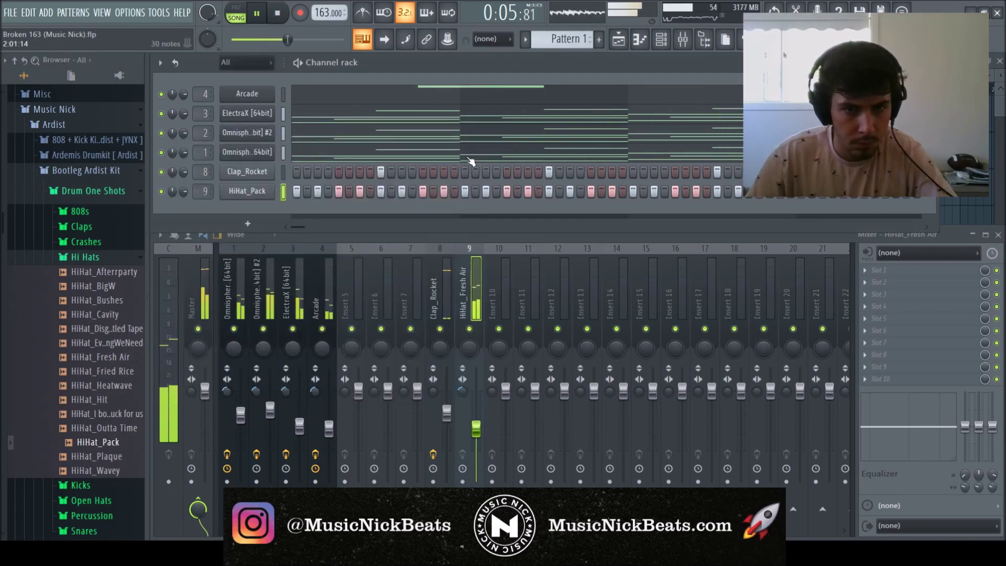
{"action": "left_click", "coordinate": [265, 196]}
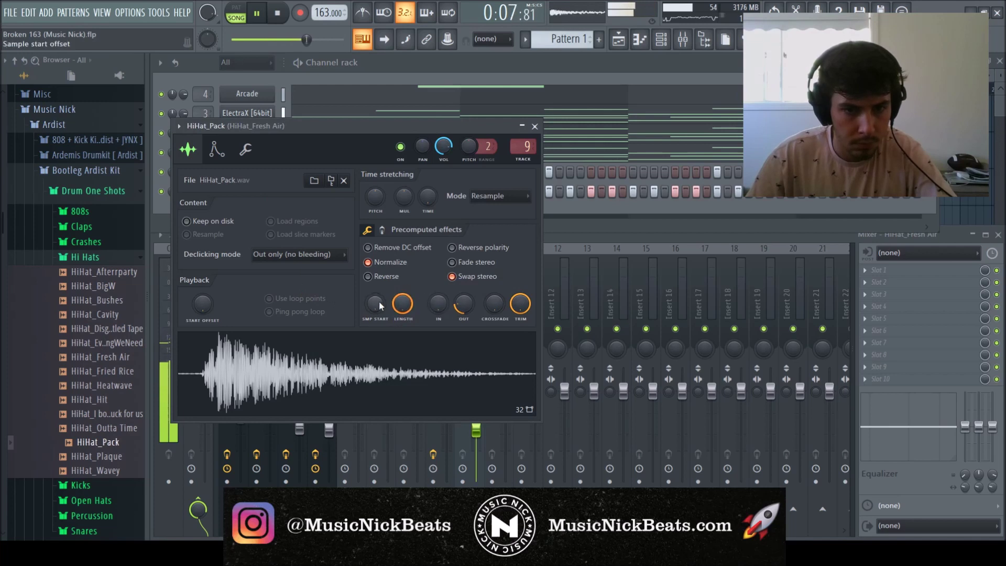
{"action": "left_click_drag", "start_coordinate": [379, 300], "coordinate": [378, 295]}
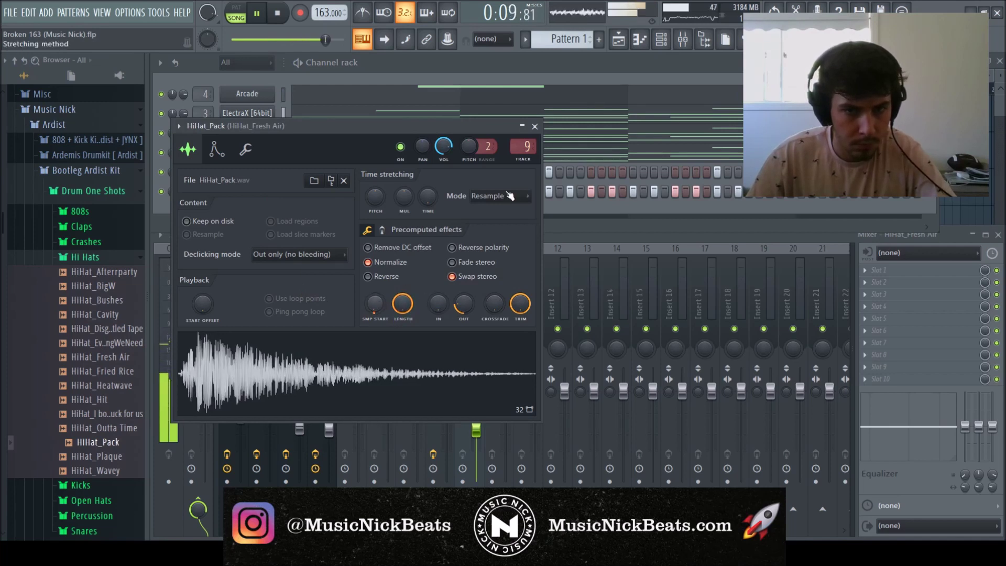
{"action": "left_click", "coordinate": [535, 126]}
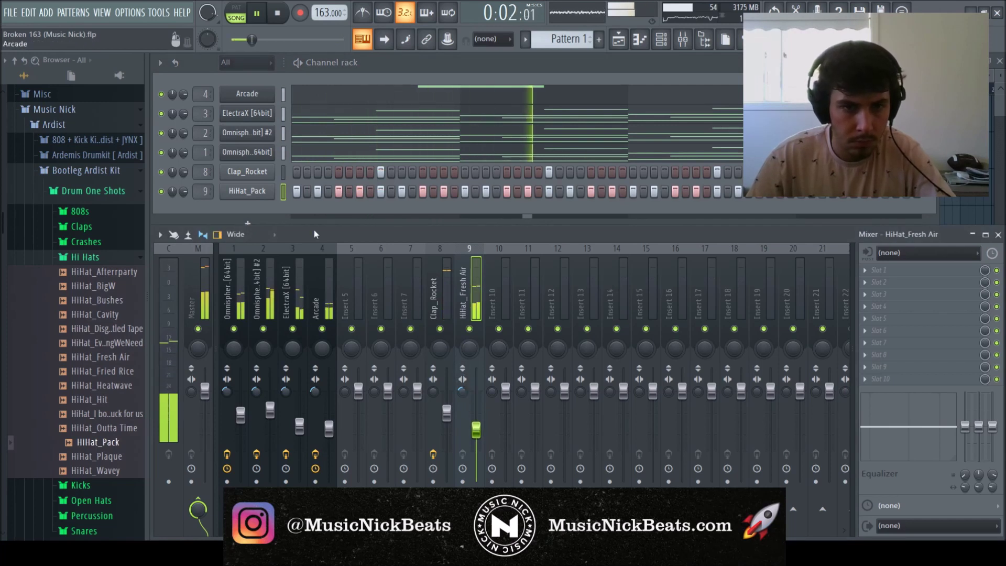
Step: Audition the samples in the kit's Open Hats folder, including OpenHat_Ardist
{"action": "left_click", "coordinate": [98, 258]}
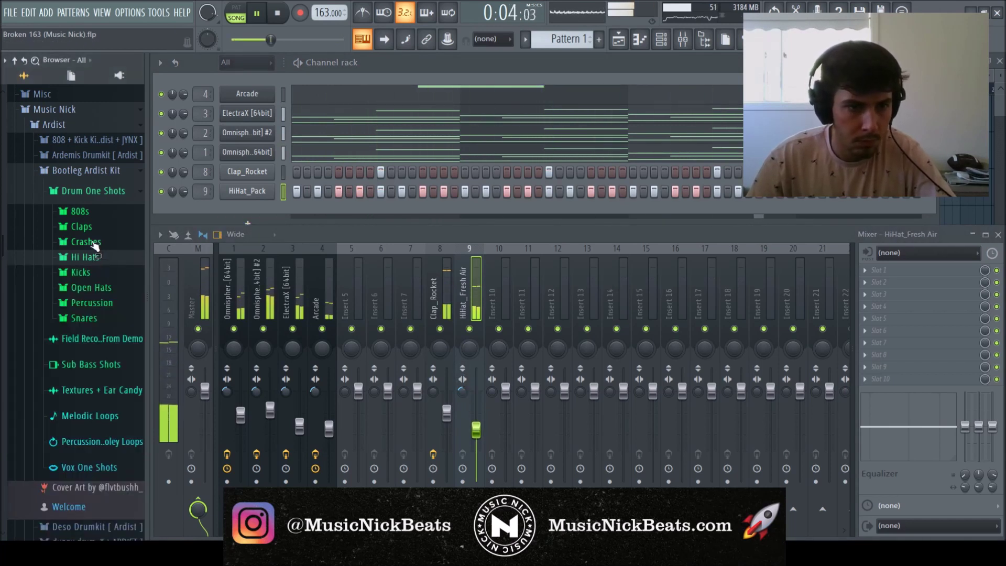
{"action": "left_click", "coordinate": [96, 290]}
{"action": "left_click", "coordinate": [107, 317]}
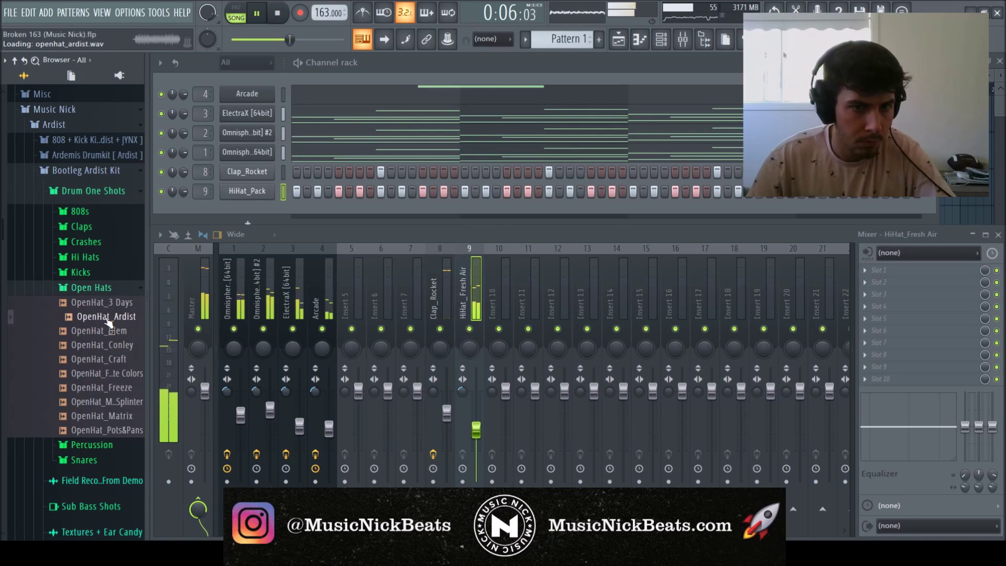
{"action": "left_click_drag", "start_coordinate": [107, 322], "coordinate": [222, 225]}
{"action": "left_click_drag", "start_coordinate": [232, 204], "coordinate": [122, 320]}
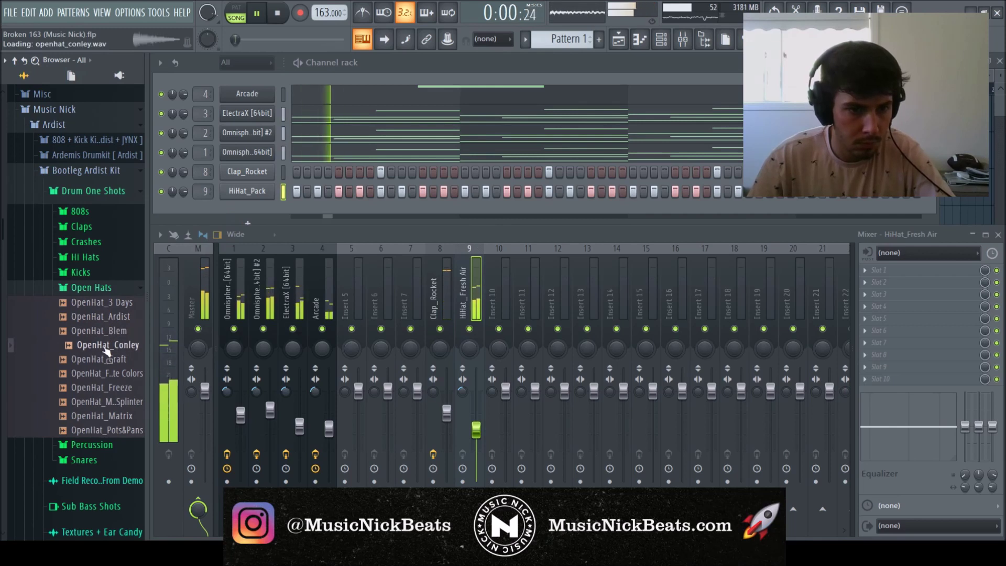
Step: Try the HiHat_EverythingWeNeed sample on the hi-hat channel, reducing its fade-out and resetting its sample start
{"action": "mouse_move", "coordinate": [106, 350]}
{"action": "left_mouse_down"}
{"action": "mouse_move", "coordinate": [94, 257]}
{"action": "mouse_move", "coordinate": [102, 350]}
{"action": "left_mouse_up"}
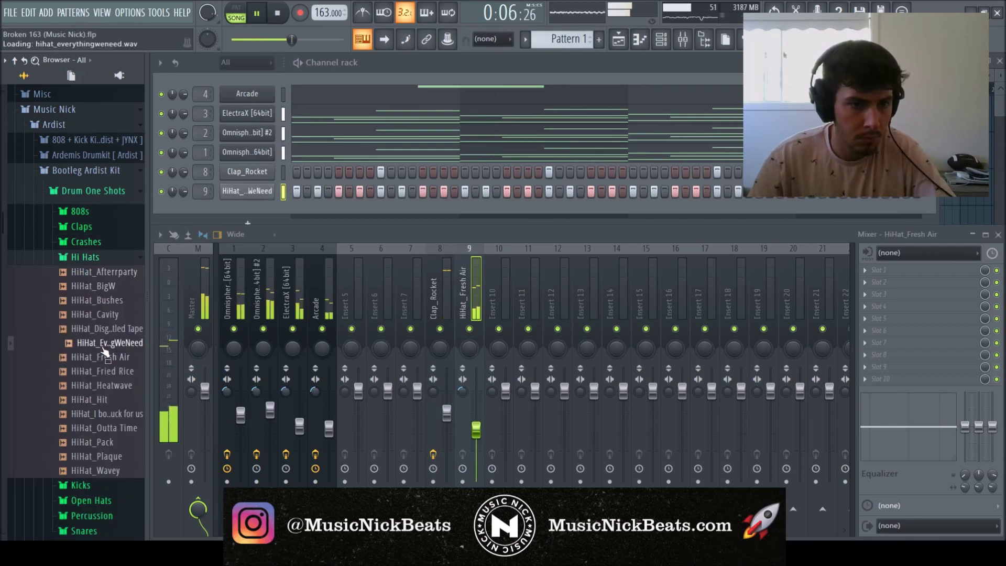
{"action": "left_click", "coordinate": [257, 192]}
{"action": "left_click_drag", "start_coordinate": [461, 304], "coordinate": [460, 319]}
{"action": "left_click_drag", "start_coordinate": [373, 299], "coordinate": [373, 313]}
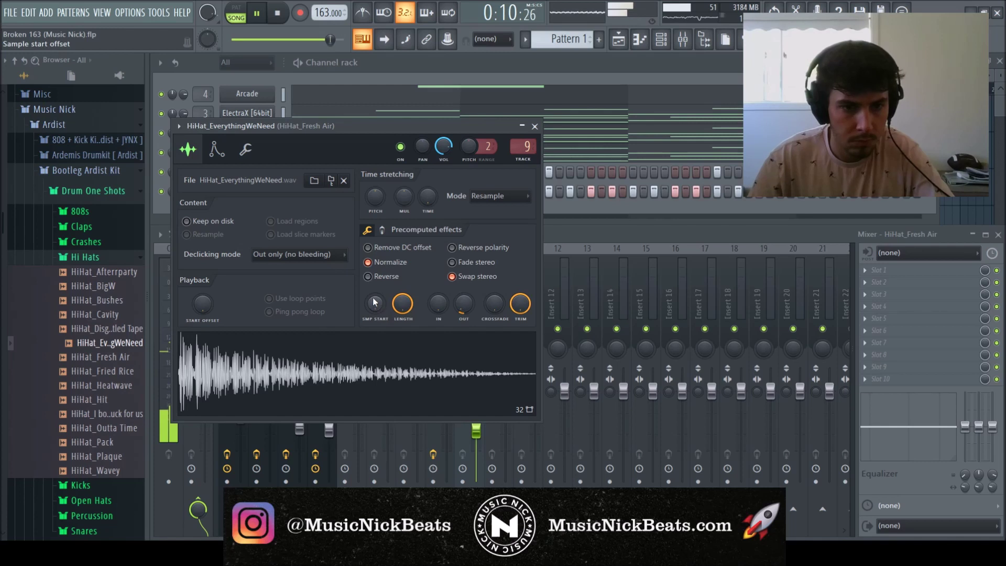
{"action": "left_click", "coordinate": [535, 126]}
Step: Put the HiHat_Fresh Air sample back on the hi-hat channel and set its fade-out to 11%
{"action": "left_click", "coordinate": [118, 302]}
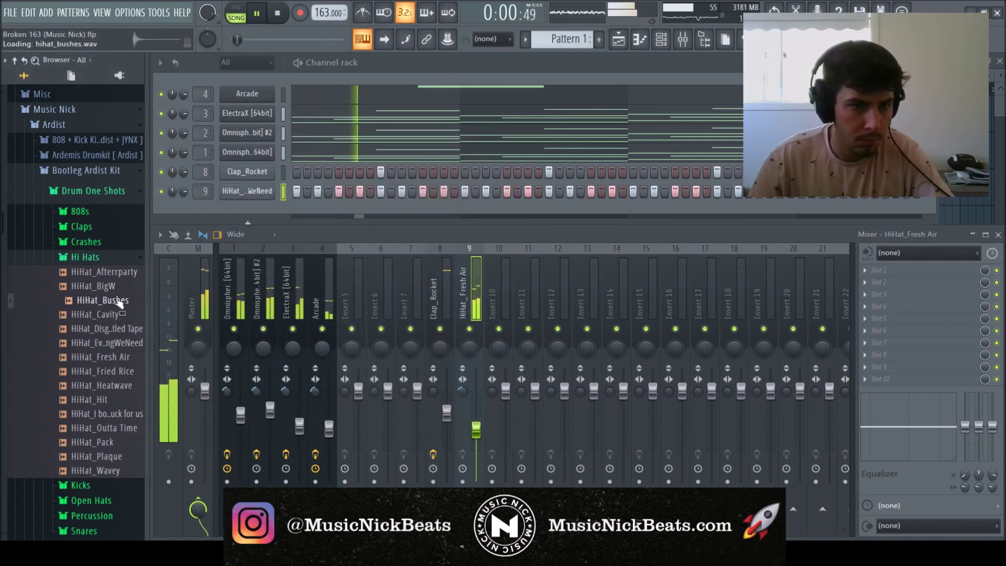
{"action": "left_click", "coordinate": [116, 287]}
{"action": "left_click", "coordinate": [123, 328]}
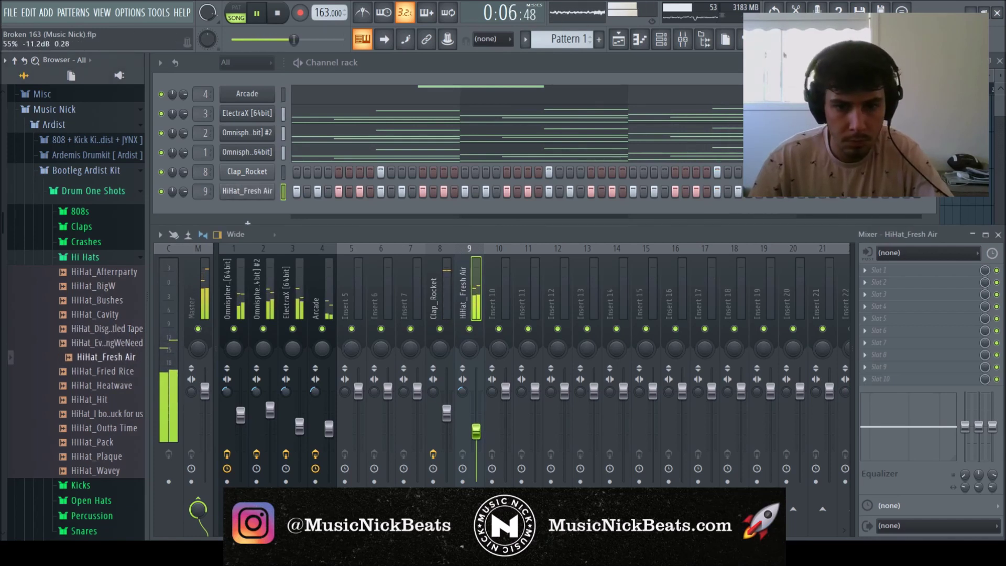
{"action": "left_click", "coordinate": [236, 196]}
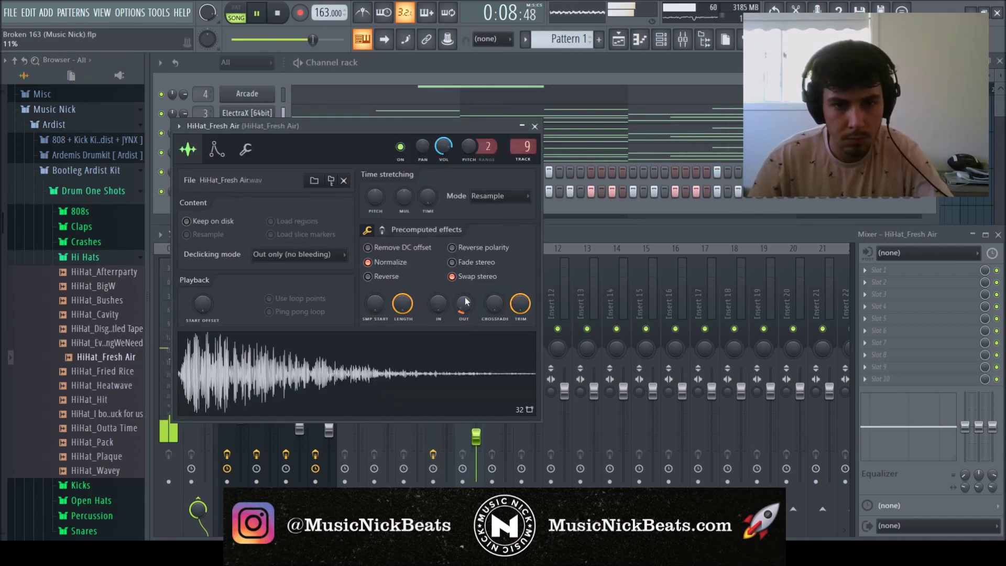
{"action": "left_click", "coordinate": [534, 127]}
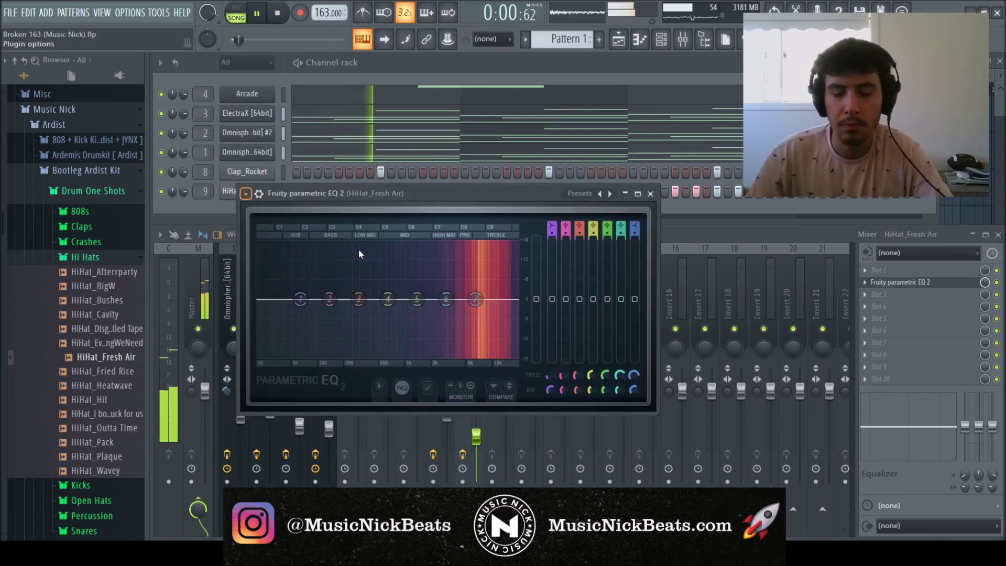
Step: Cut the low end of the hi-hat mixer track with Fruity parametric EQ 2 and adjust its high band
{"action": "left_click", "coordinate": [414, 294]}
{"action": "left_click_drag", "start_coordinate": [275, 299], "coordinate": [398, 300]}
{"action": "left_click_drag", "start_coordinate": [515, 300], "coordinate": [519, 299]}
{"action": "key", "text": "space"}
{"action": "left_click", "coordinate": [650, 194]}
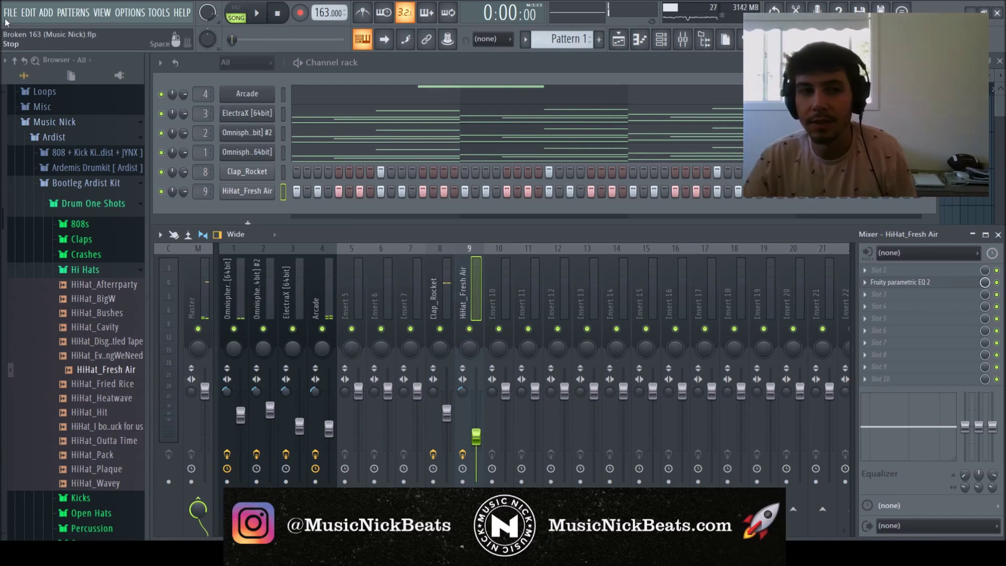
Step: Clone the HiHat_Fresh Air channel and paste the notes of the Omnisphere channel on mixer track 1 into the clone
{"action": "left_click", "coordinate": [26, 60]}
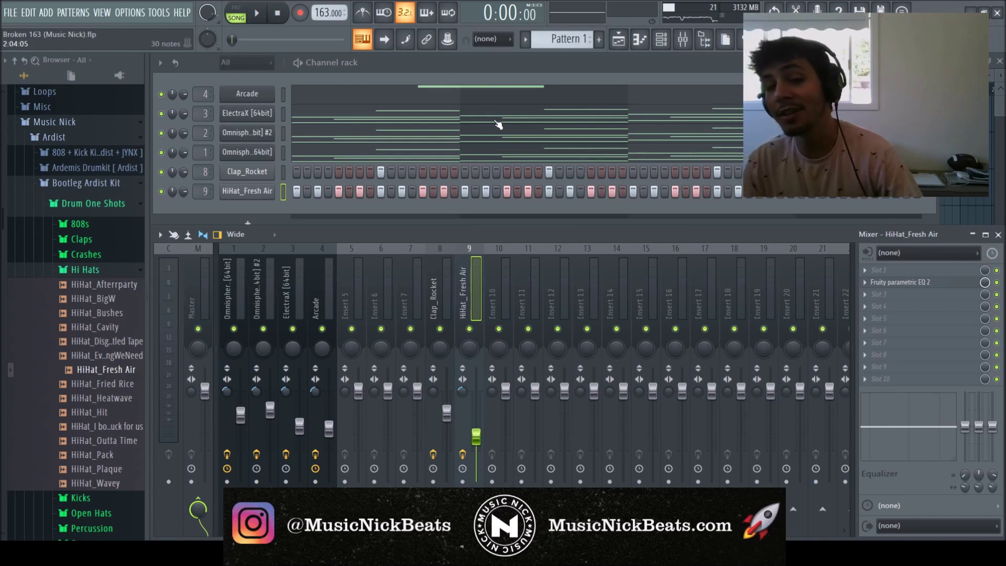
{"action": "left_click", "coordinate": [107, 273]}
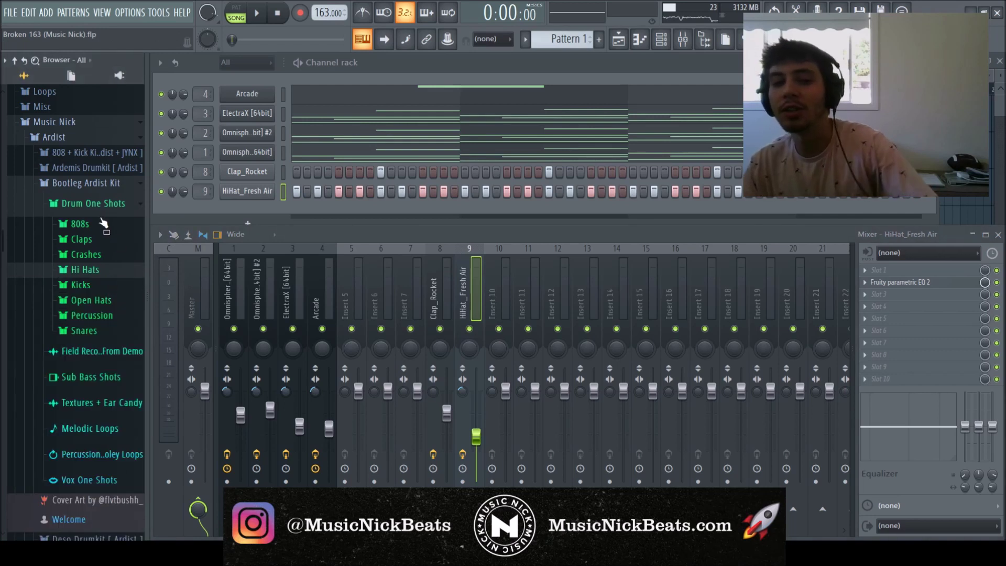
{"action": "left_click", "coordinate": [103, 208]}
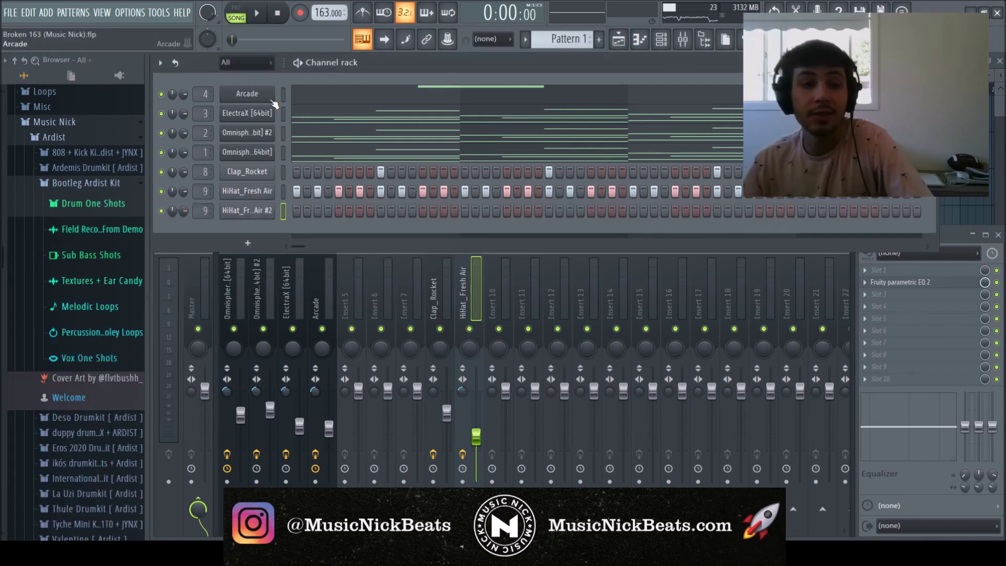
{"action": "left_click", "coordinate": [283, 153]}
{"action": "key", "text": "ctrl+c"}
{"action": "left_click", "coordinate": [283, 211]}
{"action": "key", "text": "ctrl+v"}
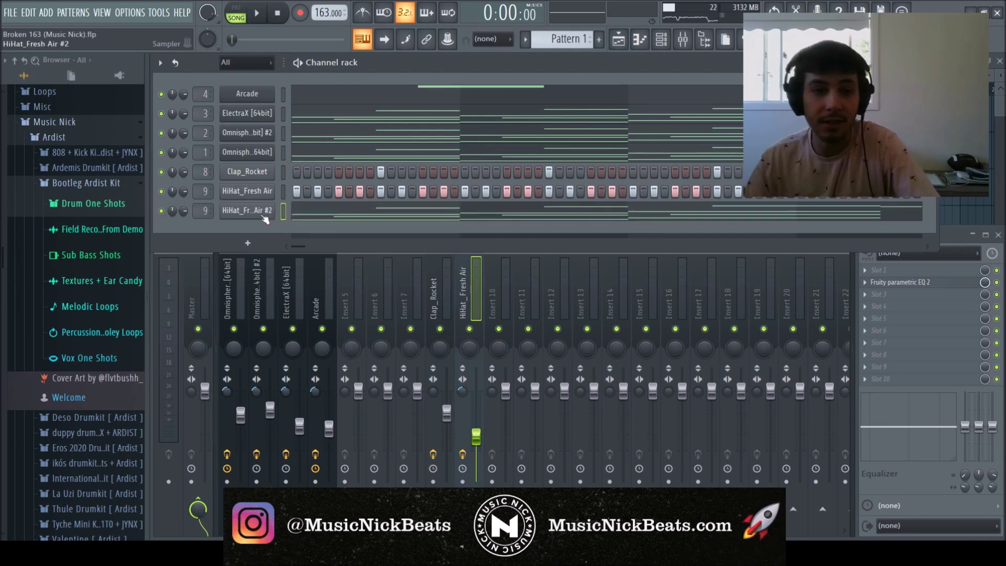
Step: Route the HiHat_Fresh Air #2 channel to mixer track 10, lower that track's level and audition it, checking its sampler settings
{"action": "left_click", "coordinate": [498, 297]}
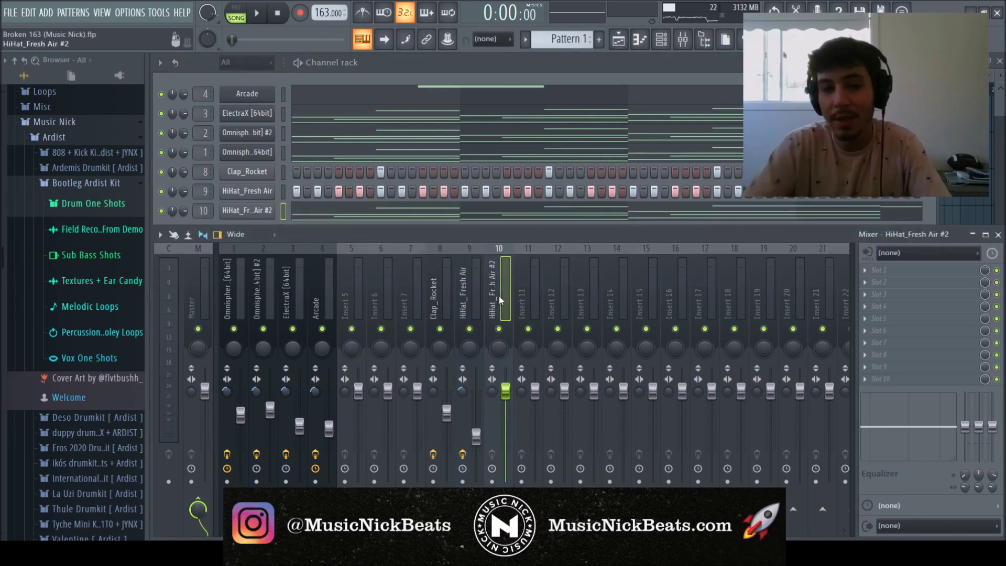
{"action": "right_click", "coordinate": [499, 329]}
{"action": "key", "text": "space"}
{"action": "left_click_drag", "start_coordinate": [505, 391], "coordinate": [506, 438]}
{"action": "right_click", "coordinate": [501, 329]}
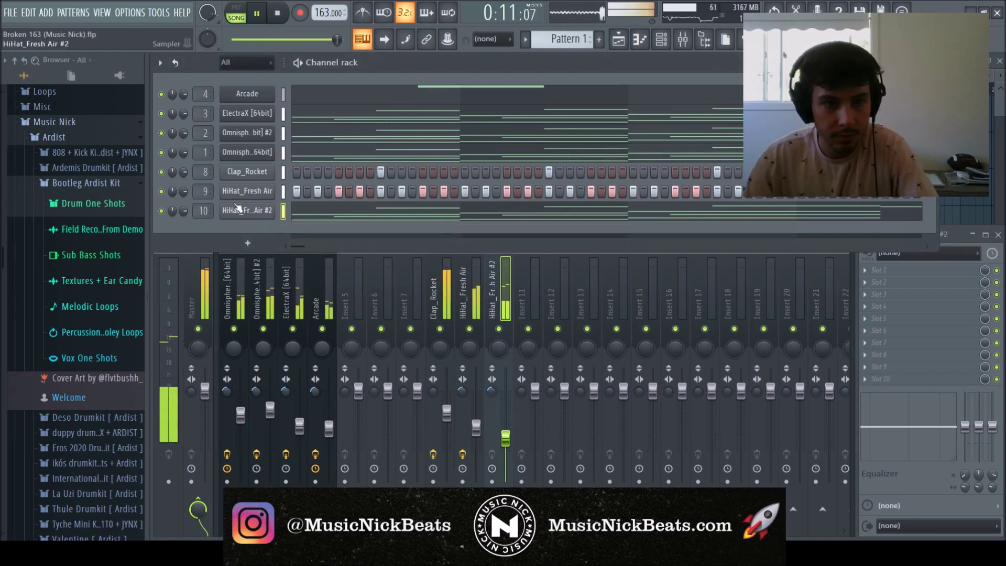
{"action": "left_click", "coordinate": [239, 209]}
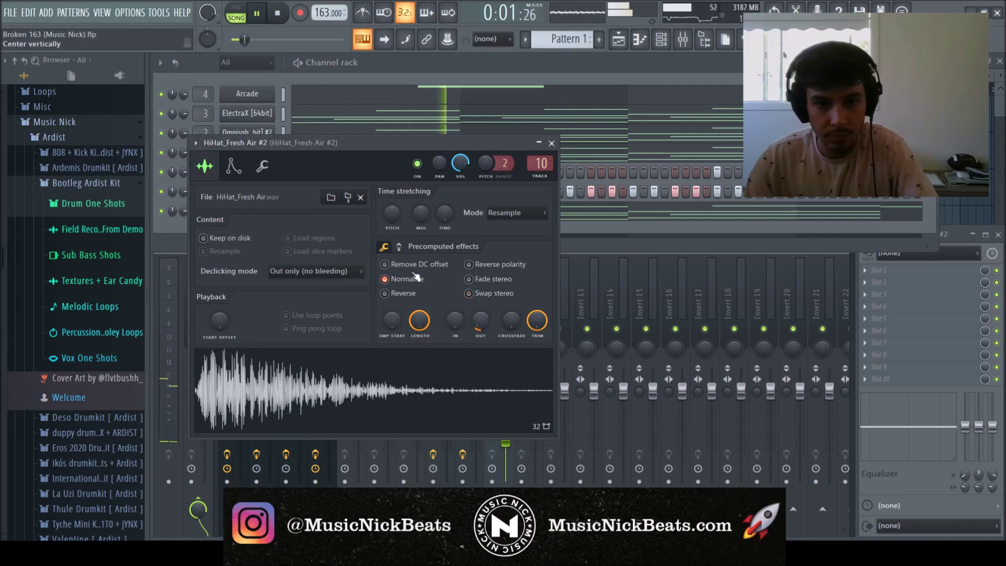
{"action": "left_click", "coordinate": [551, 143]}
Step: Pan the HiHat_Fresh Air #2 mixer track to the left and the HiHat_Fresh Air mixer track slightly to the right
{"action": "left_click", "coordinate": [500, 359]}
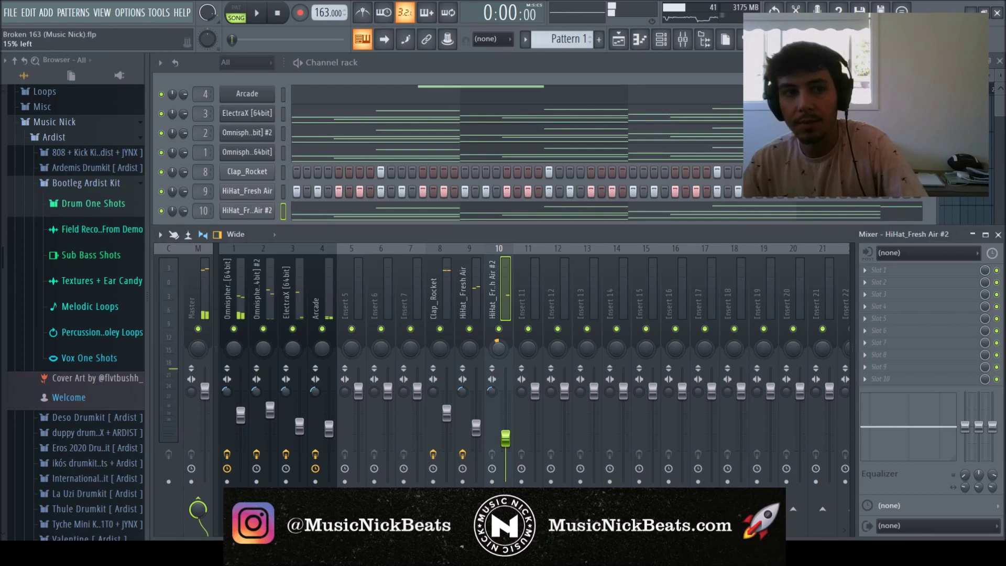
{"action": "left_click", "coordinate": [475, 351]}
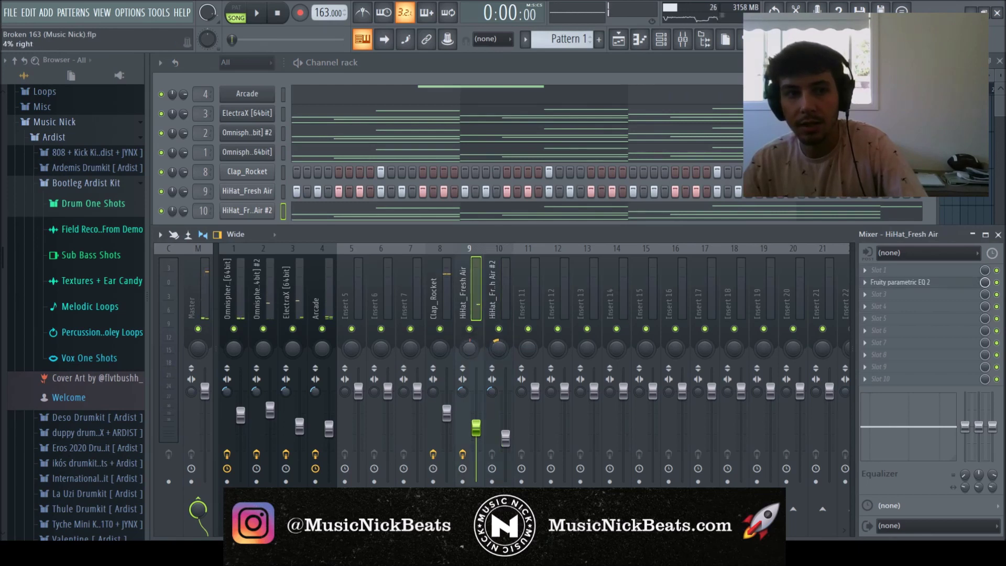
{"action": "left_click", "coordinate": [486, 358]}
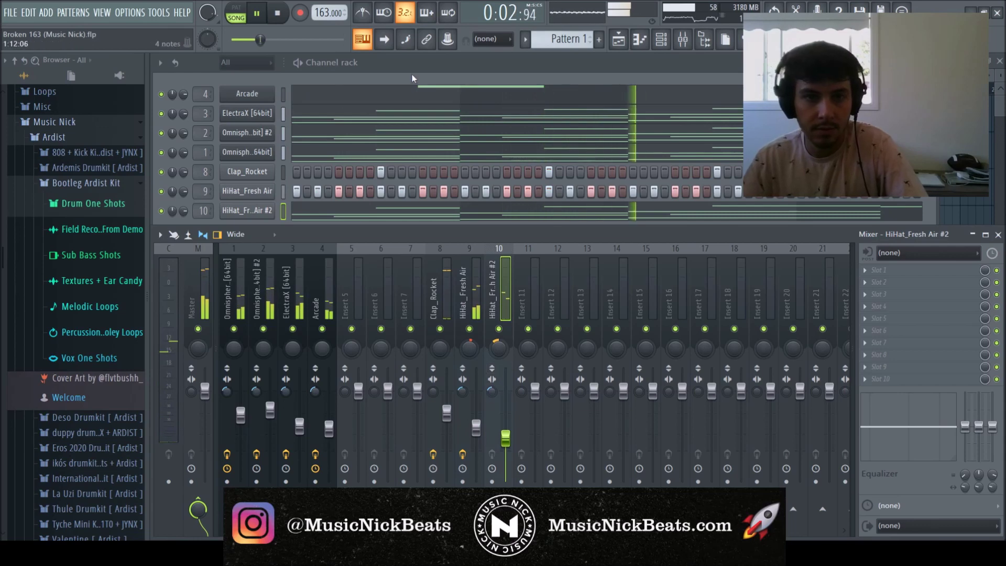
Step: In HiHat_Fresh Air #2's notes, delete bar 1's G4 and E4 and reduce B3 to a two-step note starting on step 3
{"action": "key", "text": "space"}
{"action": "left_click", "coordinate": [313, 212]}
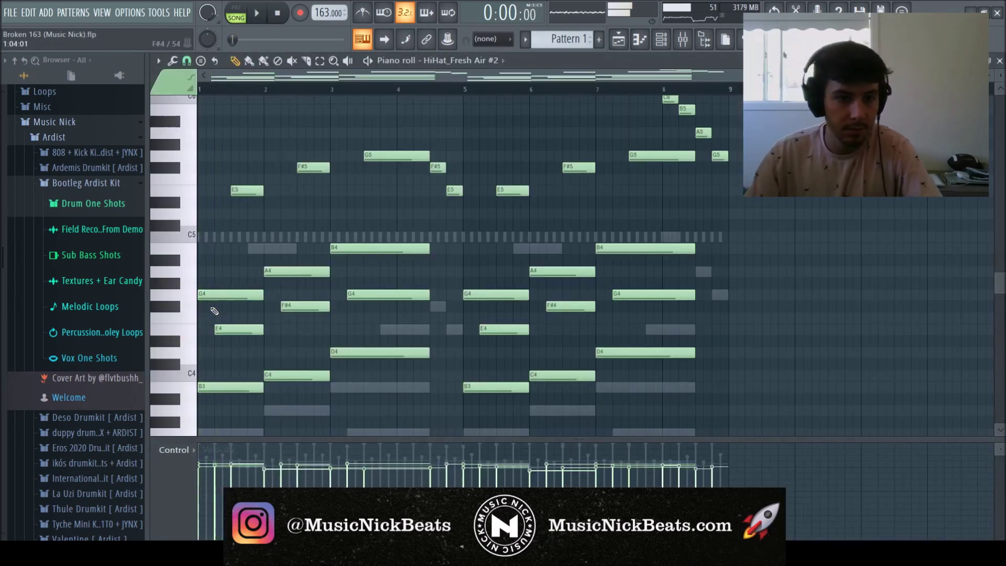
{"action": "right_click", "coordinate": [216, 296]}
{"action": "right_click", "coordinate": [231, 329]}
{"action": "key", "text": "space"}
{"action": "key", "text": "space"}
{"action": "key", "text": "space"}
{"action": "key", "text": "space"}
{"action": "left_click_drag", "start_coordinate": [262, 388], "coordinate": [103, 400]}
{"action": "left_click", "coordinate": [210, 386]}
{"action": "key", "text": "space"}
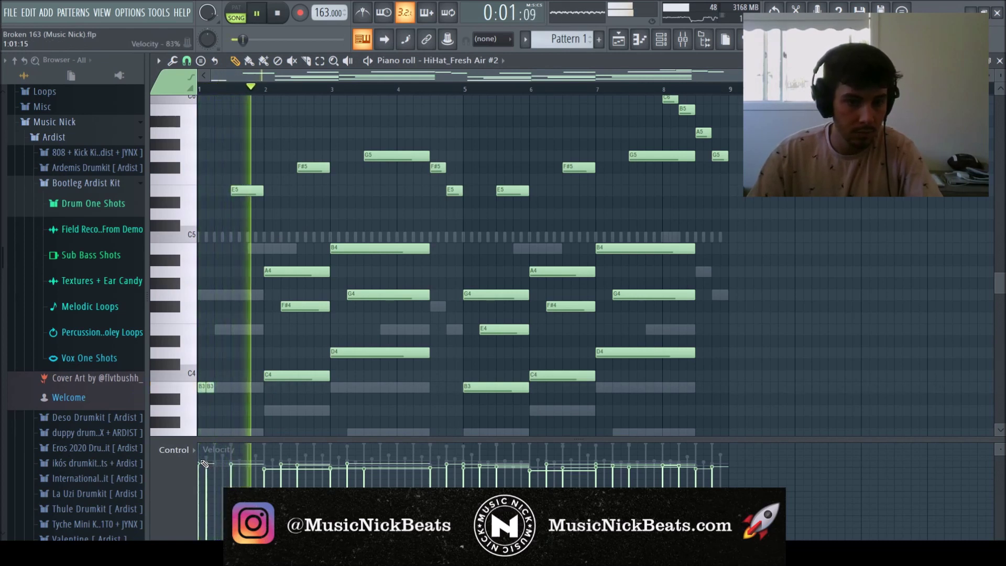
{"action": "right_click", "coordinate": [202, 387]}
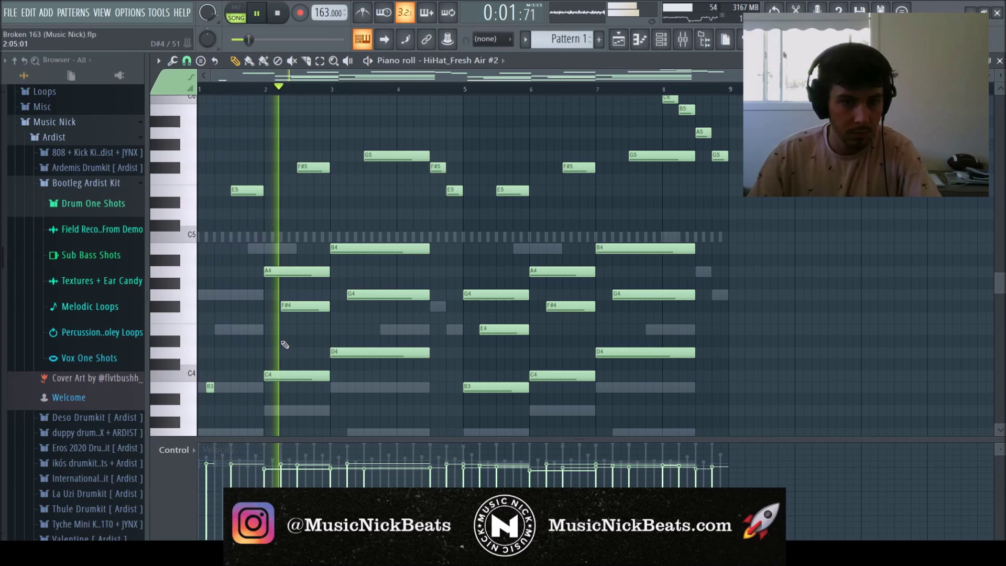
Step: Shorten the E5 note in bar 1, audition it and delete it
{"action": "left_click_drag", "start_coordinate": [253, 190], "coordinate": [231, 195]}
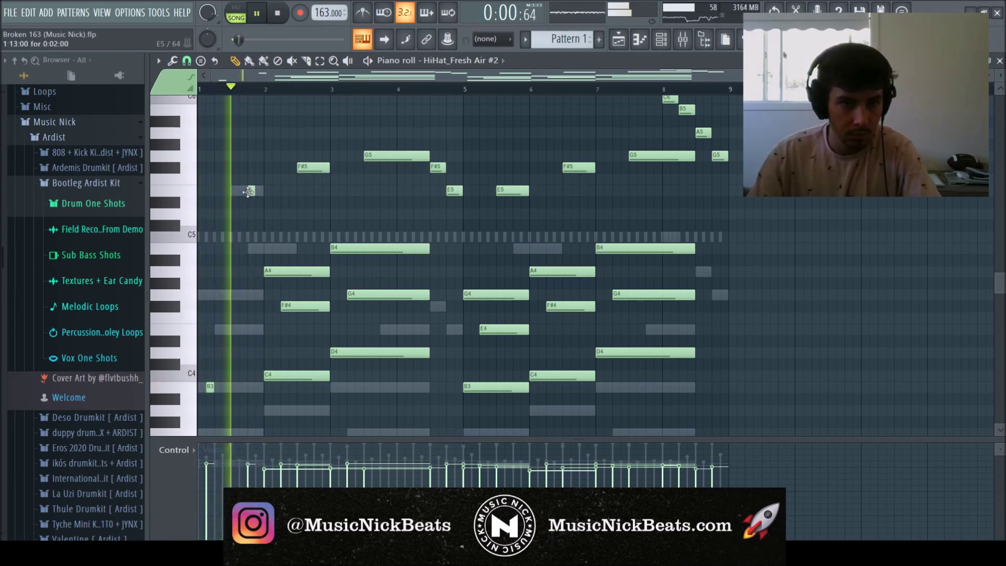
{"action": "key", "text": "space"}
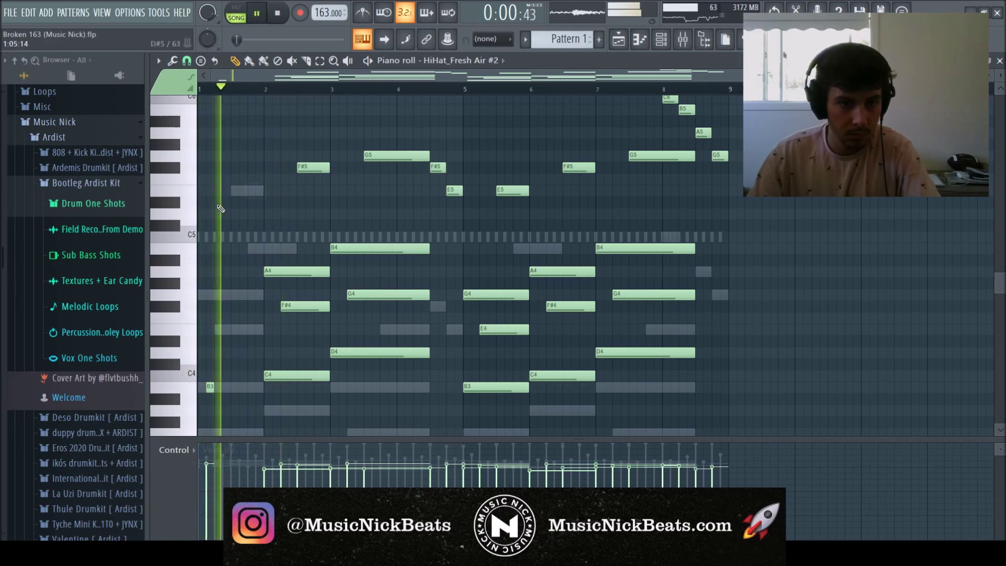
{"action": "key", "text": "space"}
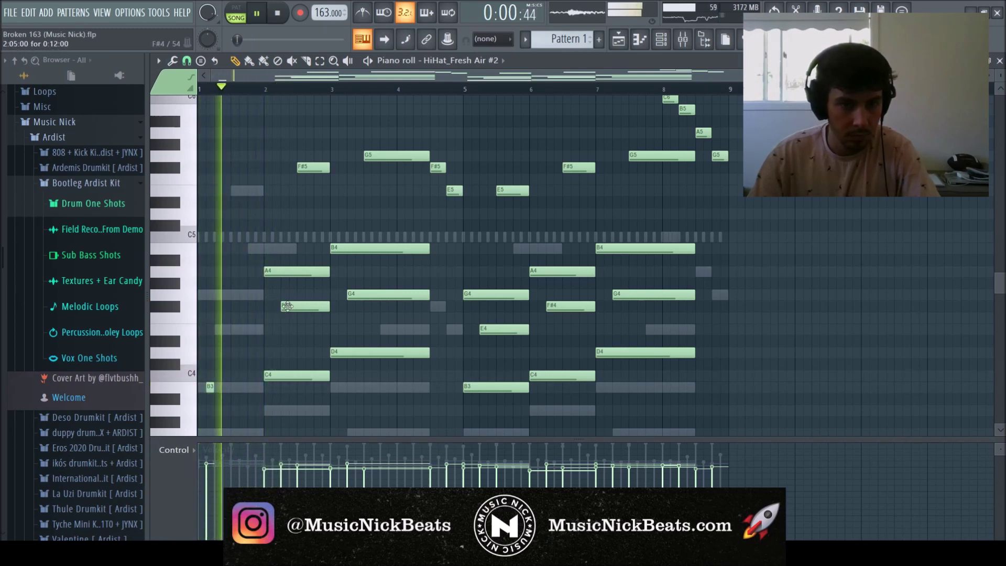
{"action": "key", "text": "space"}
{"action": "key", "text": "space"}
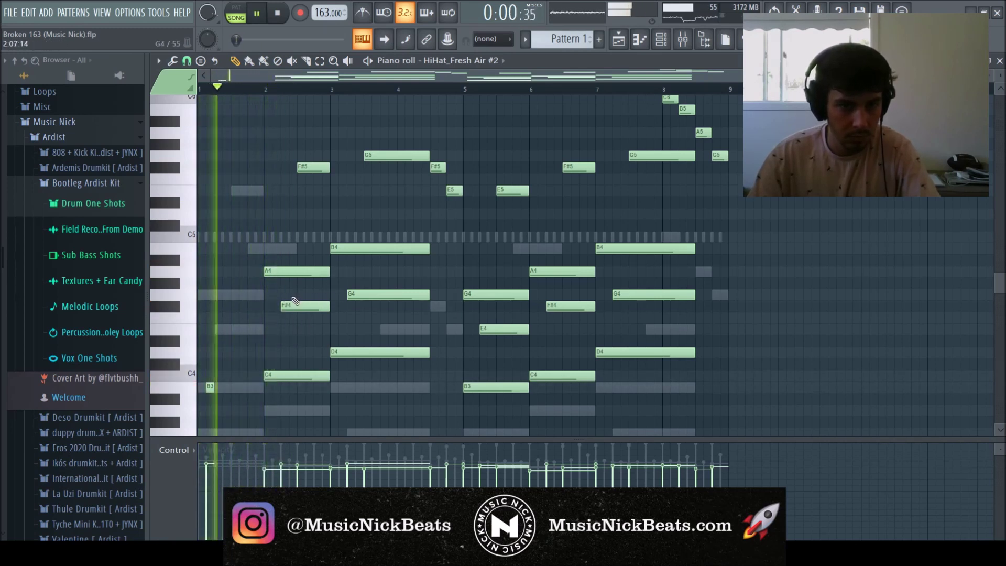
Step: Shorten bar 2's C4, A4 and F#4 notes to two steps each, staggered in sequence with A4 starting on step 3
{"action": "left_click_drag", "start_coordinate": [329, 272], "coordinate": [283, 276]}
{"action": "key", "text": "space"}
{"action": "key", "text": "space"}
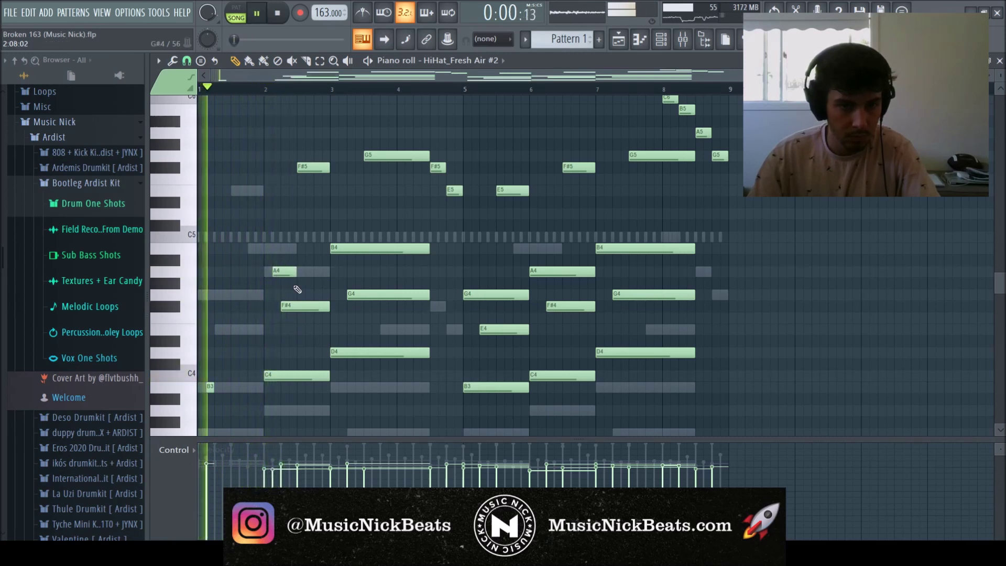
{"action": "left_click_drag", "start_coordinate": [329, 377], "coordinate": [270, 376]}
{"action": "left_click_drag", "start_coordinate": [295, 272], "coordinate": [281, 272]}
{"action": "key", "text": "space"}
{"action": "key", "text": "space"}
{"action": "left_click_drag", "start_coordinate": [328, 306], "coordinate": [289, 306]}
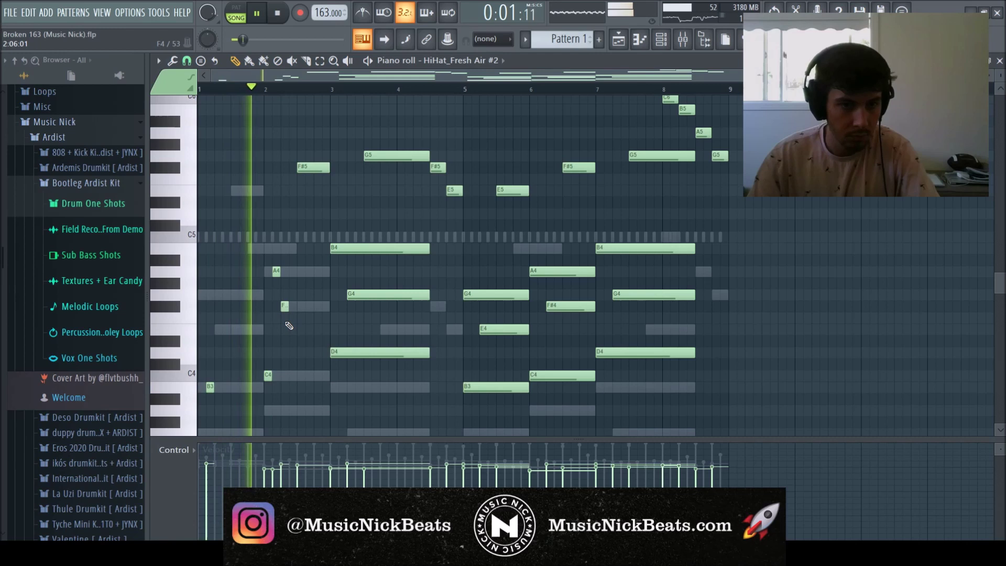
{"action": "key", "text": "space"}
{"action": "key", "text": "space"}
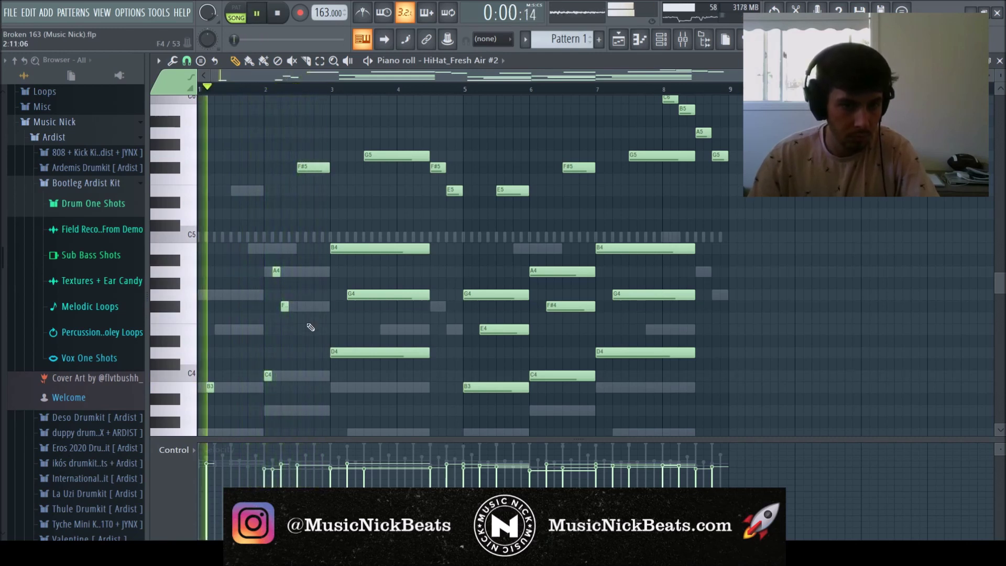
Step: Try lowering bar 2's short F#4 note to C4 and its A4 note to F#4, then restore both pitches
{"action": "left_click_drag", "start_coordinate": [285, 306], "coordinate": [284, 367]}
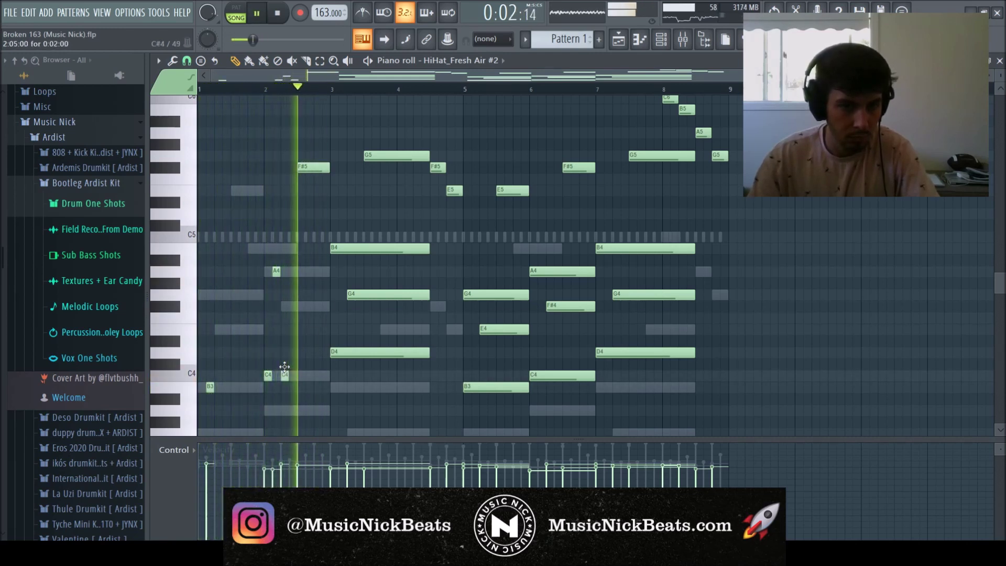
{"action": "left_click", "coordinate": [275, 306]}
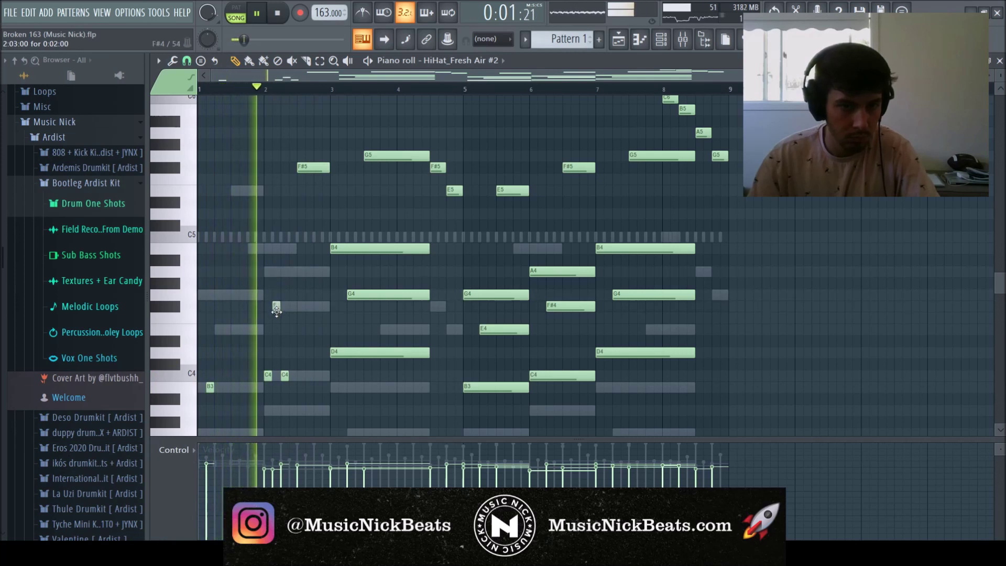
{"action": "key", "text": "space"}
{"action": "key", "text": "space"}
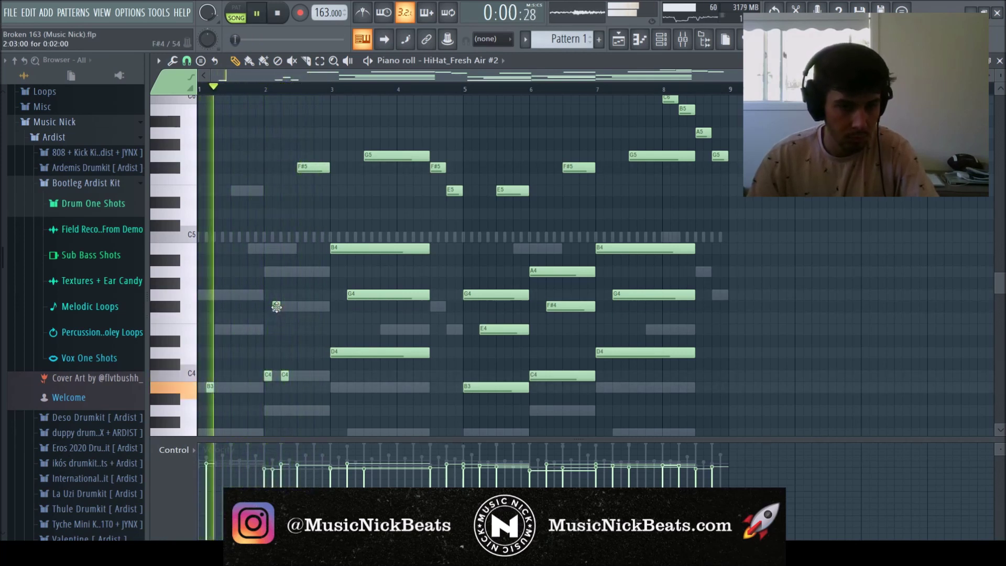
{"action": "left_click_drag", "start_coordinate": [275, 307], "coordinate": [275, 271]}
{"action": "key", "text": "space"}
{"action": "left_click_drag", "start_coordinate": [285, 376], "coordinate": [284, 307]}
{"action": "key", "text": "space"}
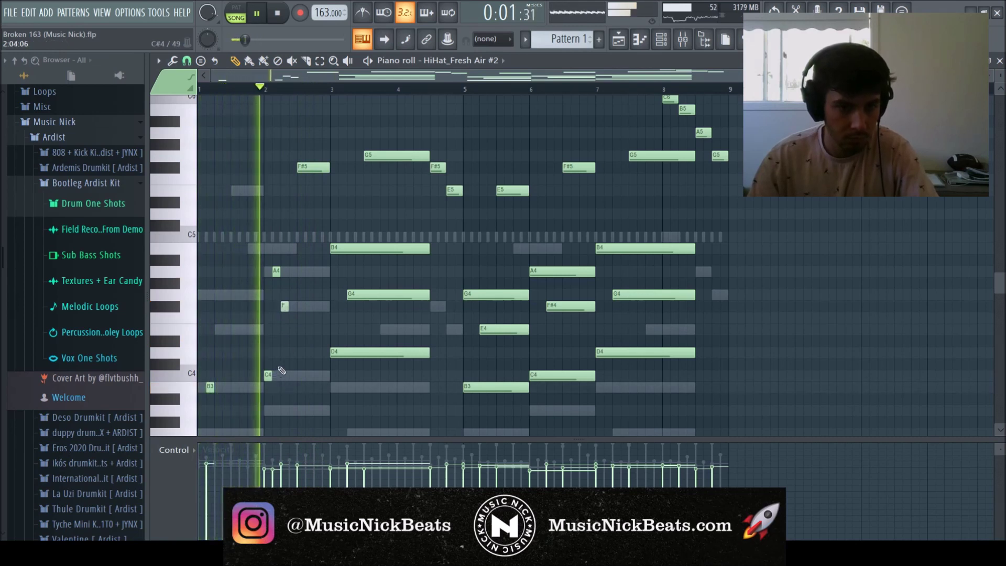
Step: Delete bar 2's F#5 and bar 3's B4, G4 and G5 notes, and reduce bar 3's D4 to two steps starting on step 3
{"action": "key", "text": "space"}
{"action": "key", "text": "space"}
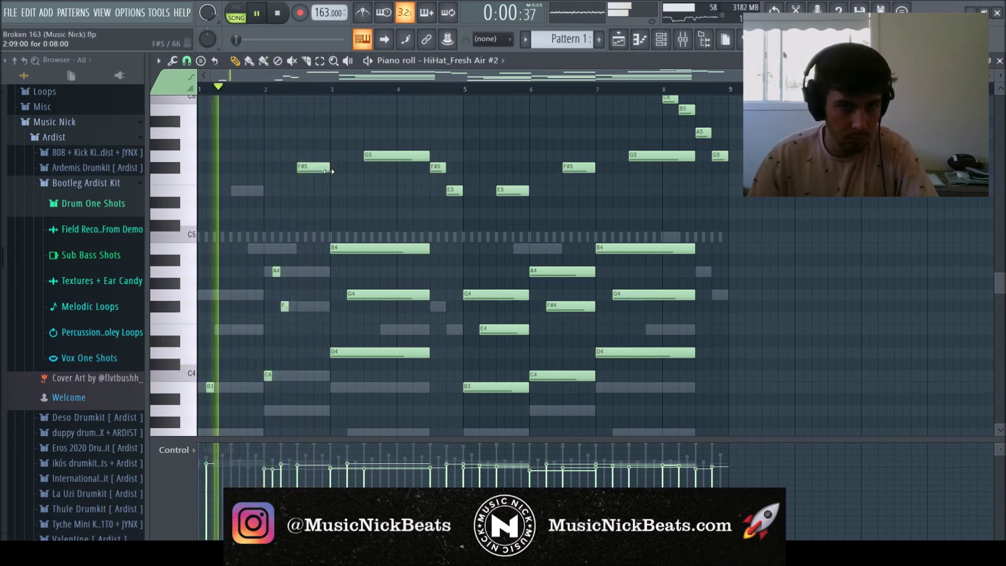
{"action": "key", "text": "space"}
{"action": "key", "text": "space"}
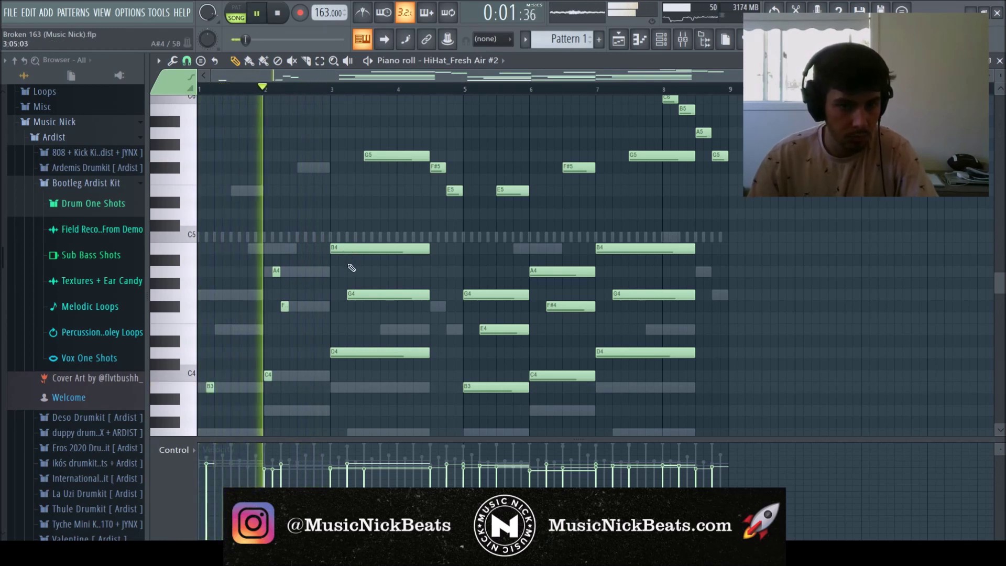
{"action": "right_click", "coordinate": [357, 249]}
{"action": "right_click", "coordinate": [353, 295]}
{"action": "left_click_drag", "start_coordinate": [396, 352], "coordinate": [286, 360]}
{"action": "key", "text": "space"}
{"action": "key", "text": "space"}
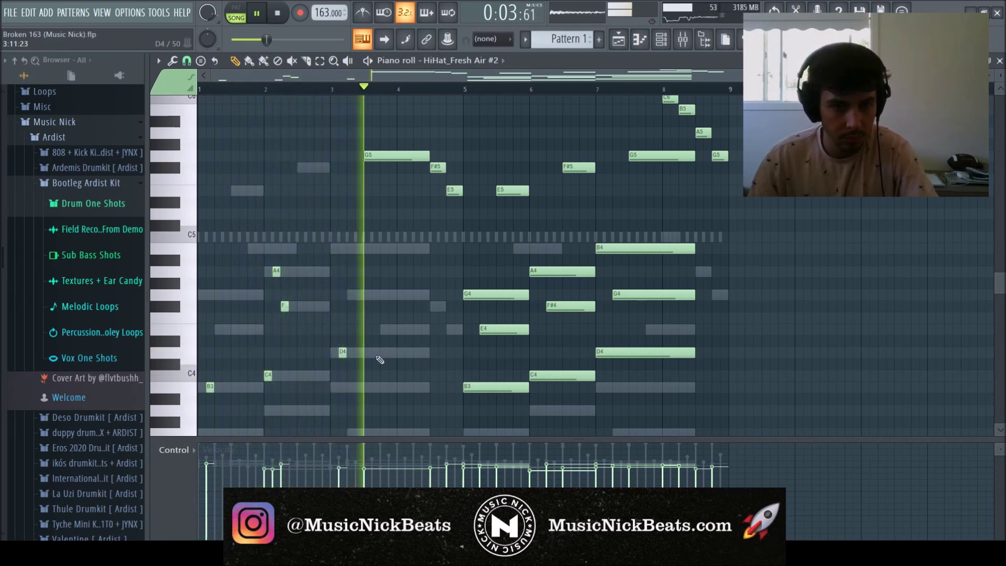
{"action": "key", "text": "space"}
{"action": "key", "text": "space"}
{"action": "right_click", "coordinate": [414, 157]}
Step: Lower bar 4's F#5 and E5 notes an octave and turn them into a descending run of two-step notes: F#4, F4, E4, D#4
{"action": "left_click_drag", "start_coordinate": [455, 192], "coordinate": [439, 161], "text": "ctrl"}
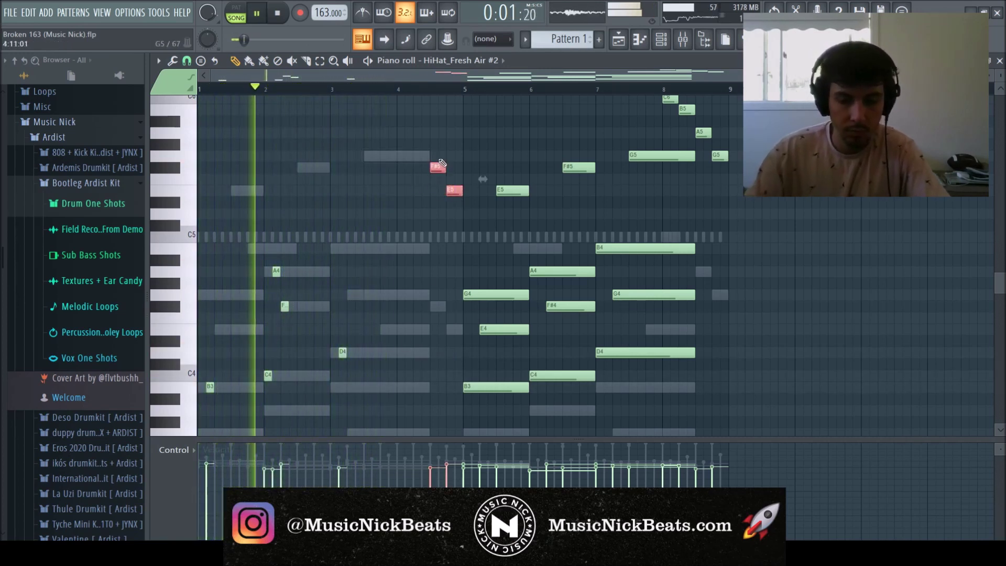
{"action": "key", "text": "ctrl+Down"}
{"action": "left_click", "coordinate": [439, 160], "text": "ctrl"}
{"action": "scroll", "coordinate": [450, 330], "scroll_direction": "up", "scroll_amount": 2}
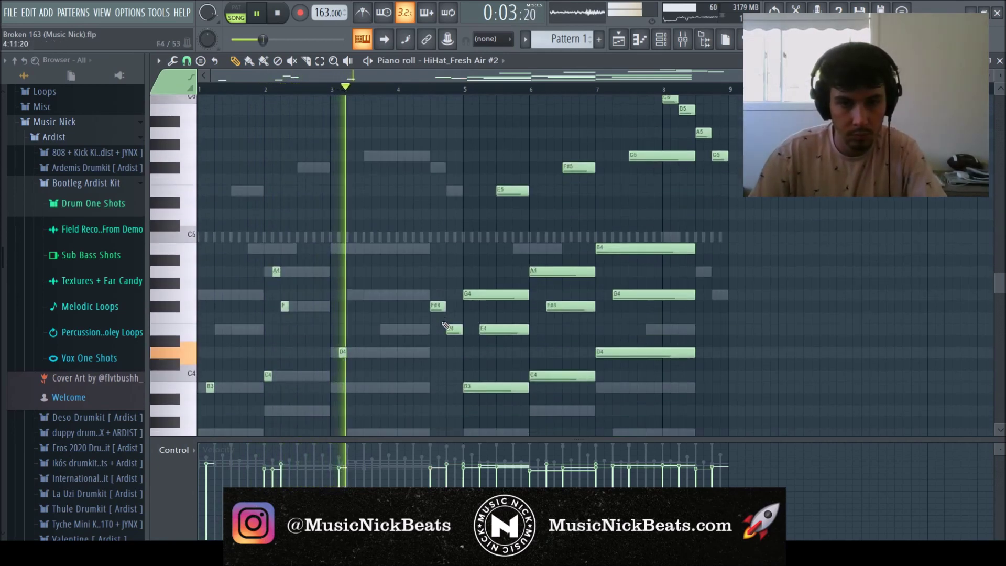
{"action": "scroll", "coordinate": [450, 356], "scroll_direction": "up", "scroll_amount": 1, "text": "ctrl"}
{"action": "left_click_drag", "start_coordinate": [447, 373], "coordinate": [458, 400]}
{"action": "left_click", "coordinate": [443, 377]}
{"action": "left_click", "coordinate": [461, 400]}
{"action": "key", "text": "space"}
{"action": "left_click_drag", "start_coordinate": [443, 377], "coordinate": [463, 412]}
Step: Delete all hi-hat notes from bar 5 to the end of the pattern
{"action": "scroll", "coordinate": [466, 419], "scroll_direction": "down", "scroll_amount": 6}
{"action": "scroll", "coordinate": [486, 384], "scroll_direction": "down", "scroll_amount": 1, "text": "ctrl"}
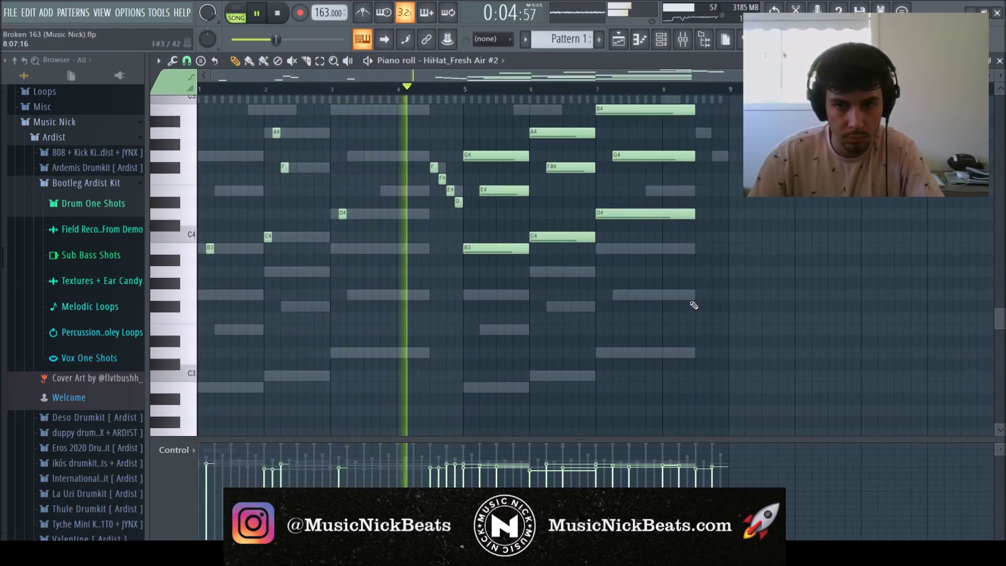
{"action": "scroll", "coordinate": [694, 305], "scroll_direction": "up", "scroll_amount": 5}
{"action": "key", "text": "space"}
{"action": "left_click_drag", "start_coordinate": [810, 435], "coordinate": [464, 99]}
{"action": "key", "text": "Delete"}
{"action": "scroll", "coordinate": [516, 209], "scroll_direction": "down", "scroll_amount": 4}
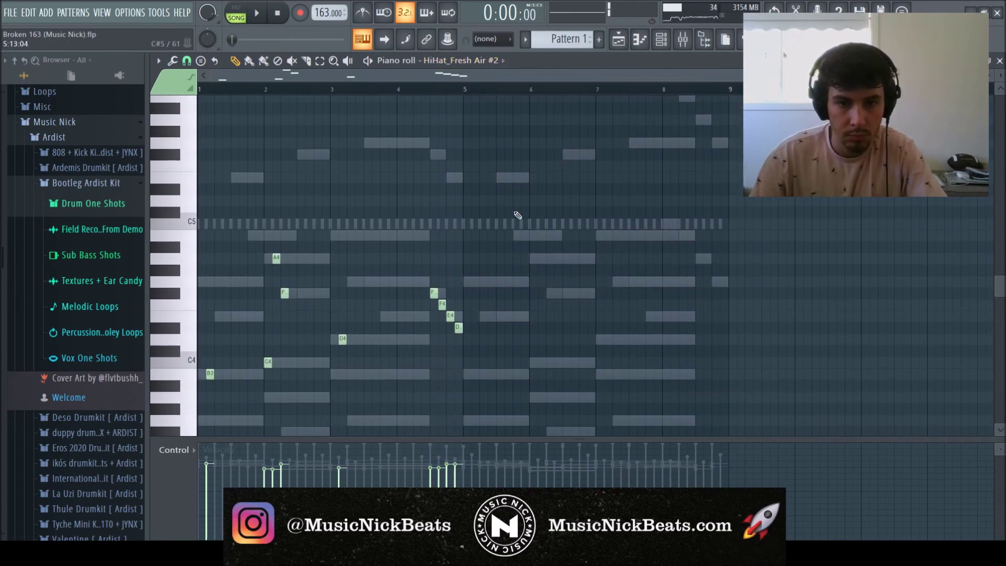
Step: Try raising the four-note run at the end of bar 4 by an octave
{"action": "left_click_drag", "start_coordinate": [492, 339], "coordinate": [425, 286]}
{"action": "scroll", "coordinate": [420, 263], "scroll_direction": "up", "scroll_amount": 5}
{"action": "key", "text": "ctrl+Up"}
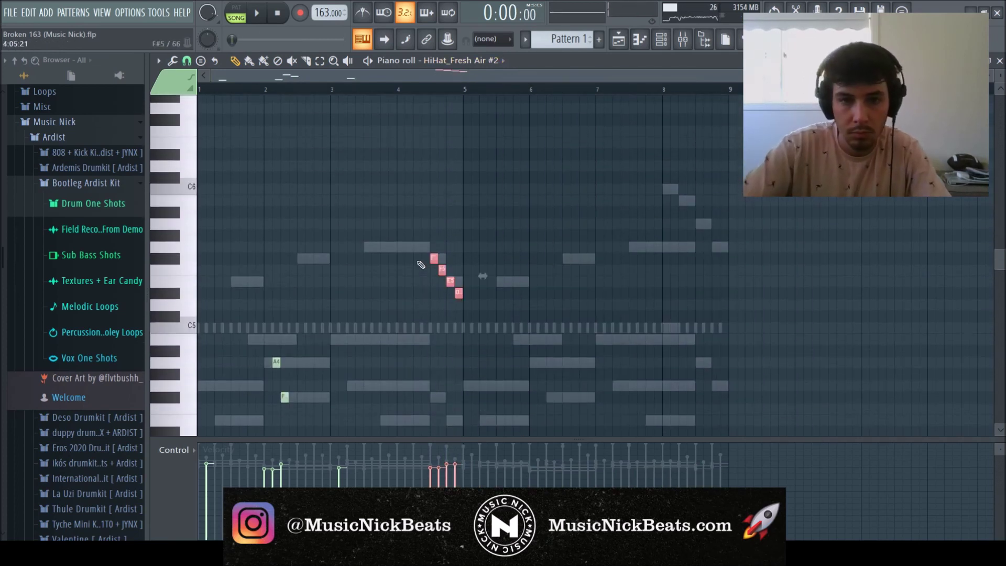
{"action": "key", "text": "space"}
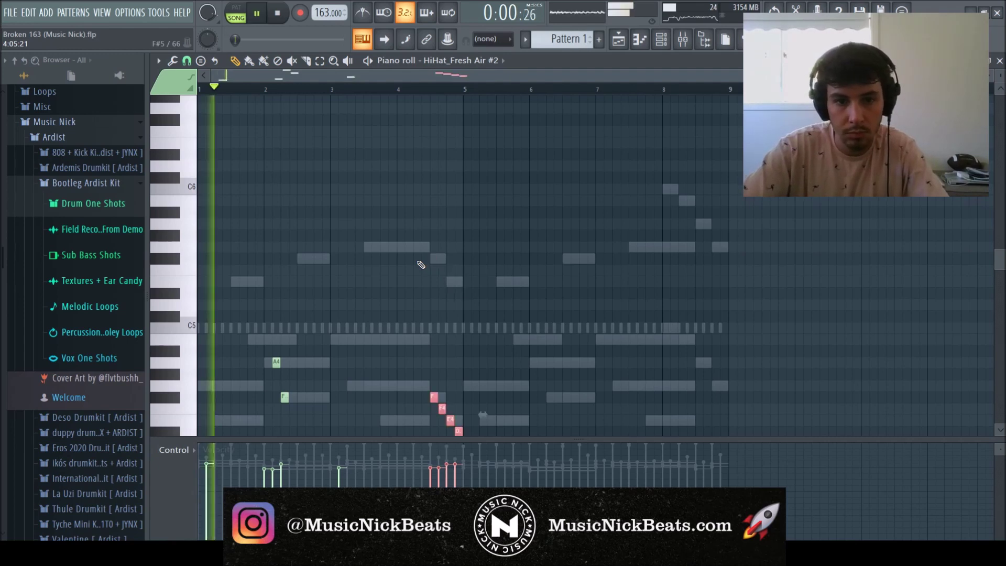
Step: Duplicate the hi-hat notes of bars 1–4 into bars 5–8 and clear the selection
{"action": "scroll", "coordinate": [422, 262], "scroll_direction": "down", "scroll_amount": 6}
{"action": "key", "text": "ctrl+a"}
{"action": "key", "text": "ctrl+b"}
{"action": "key", "text": "ctrl+d"}
Step: Raise the four-note run at the end of bar 8 by an octave and six semitones so it starts on C6
{"action": "scroll", "coordinate": [779, 394], "scroll_direction": "up", "scroll_amount": 3}
{"action": "left_click_drag", "start_coordinate": [751, 378], "coordinate": [644, 266]}
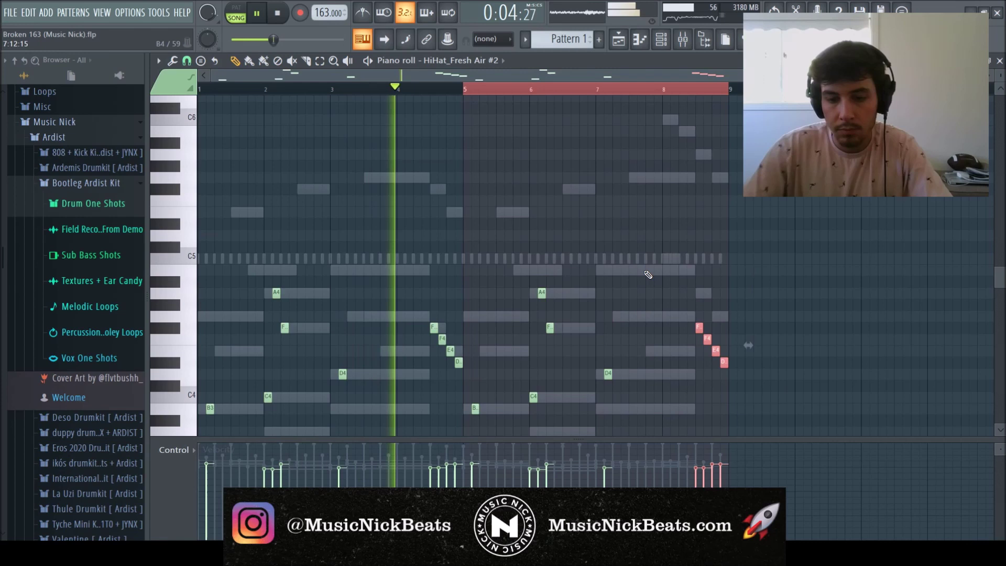
{"action": "key", "text": "ctrl+Up"}
{"action": "key", "text": "shift+Up"}
{"action": "key", "text": "shift+Up"}
{"action": "key", "text": "shift+Up"}
{"action": "key", "text": "shift+Up"}
{"action": "key", "text": "shift+Up"}
{"action": "key", "text": "shift+Up"}
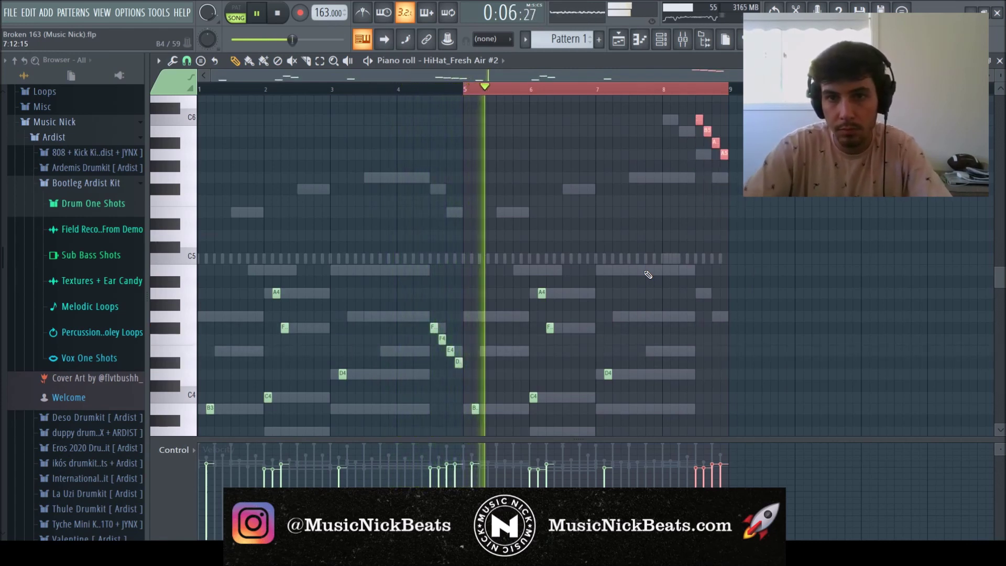
Step: Reshape the run at the end of bar 8 into C5, B4, A4 and G4, auditioning it an octave lower as well
{"action": "left_click", "coordinate": [761, 207], "text": "ctrl"}
{"action": "left_click_drag", "start_coordinate": [716, 142], "coordinate": [684, 96]}
{"action": "key", "text": "ctrl+Down"}
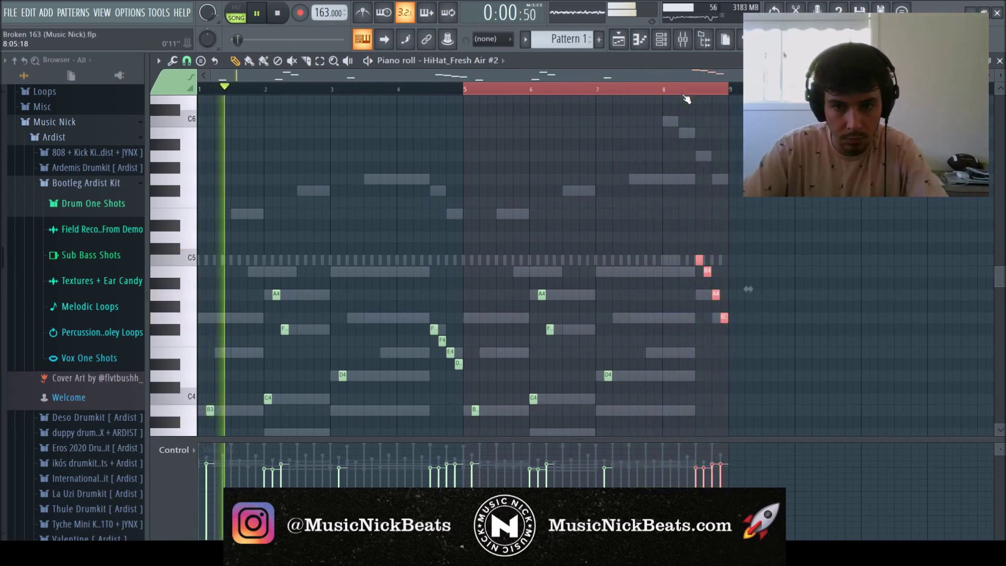
{"action": "key", "text": "ctrl+Down"}
{"action": "key", "text": "space"}
{"action": "scroll", "coordinate": [761, 203], "scroll_direction": "down", "scroll_amount": 3}
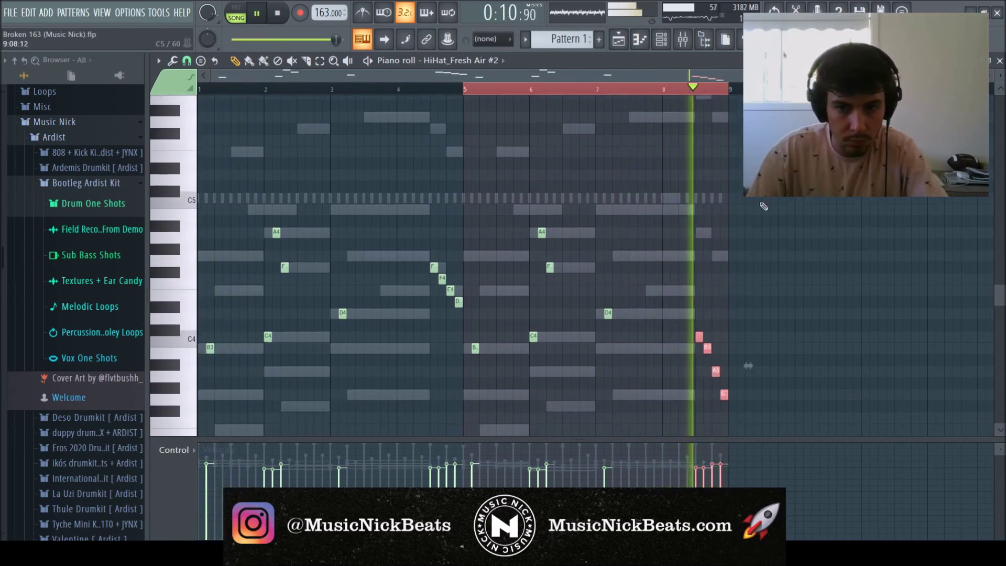
{"action": "key", "text": "ctrl+Up"}
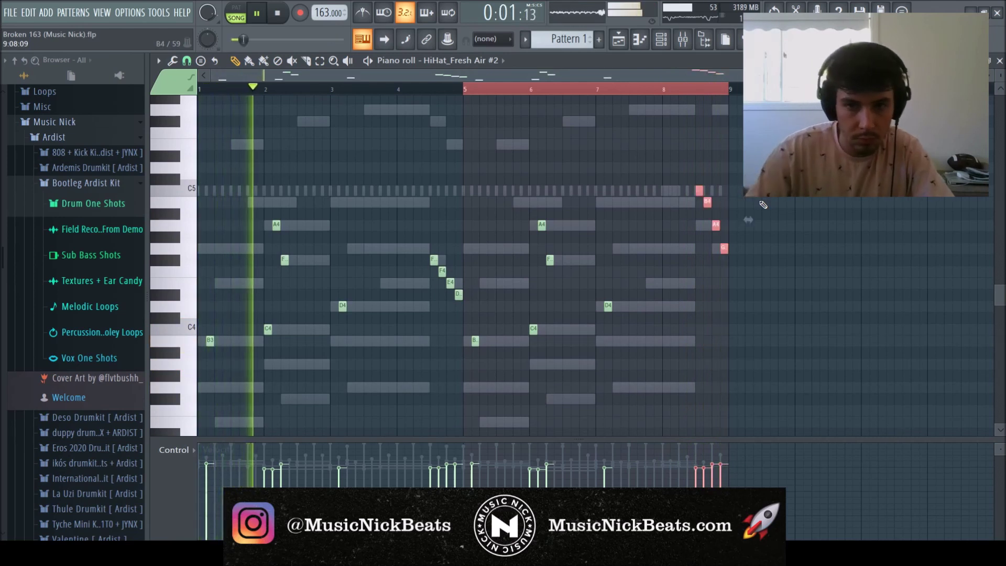
{"action": "key", "text": "ctrl+d"}
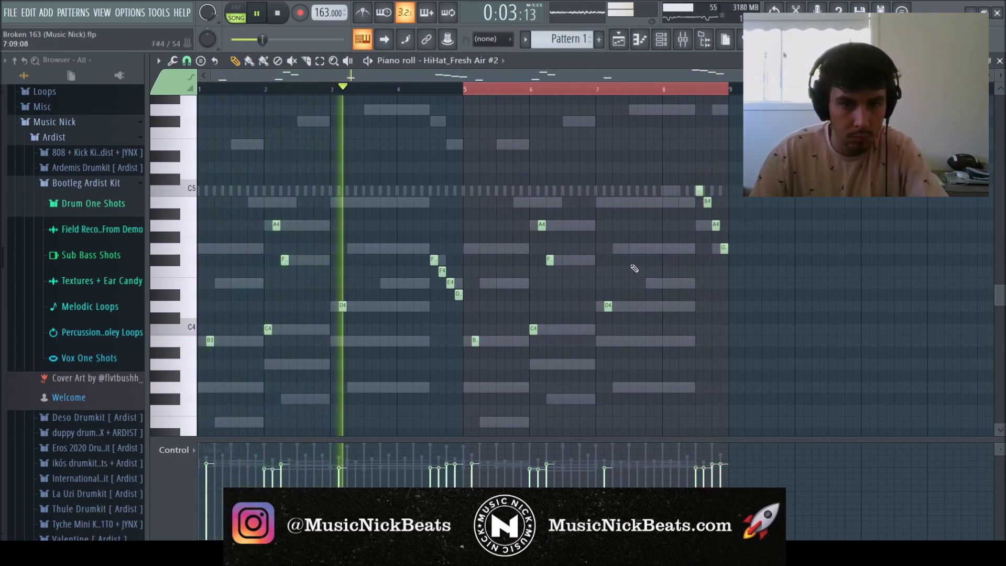
Step: Delete the hi-hat notes in bars 5–8, replace them with a fresh copy of bars 1–4 and clear the selection
{"action": "right_click", "coordinate": [724, 248]}
{"action": "right_click", "coordinate": [716, 226]}
{"action": "right_click", "coordinate": [708, 203]}
{"action": "left_click_drag", "start_coordinate": [754, 373], "coordinate": [475, 140]}
{"action": "key", "text": "Delete"}
{"action": "key", "text": "ctrl+b"}
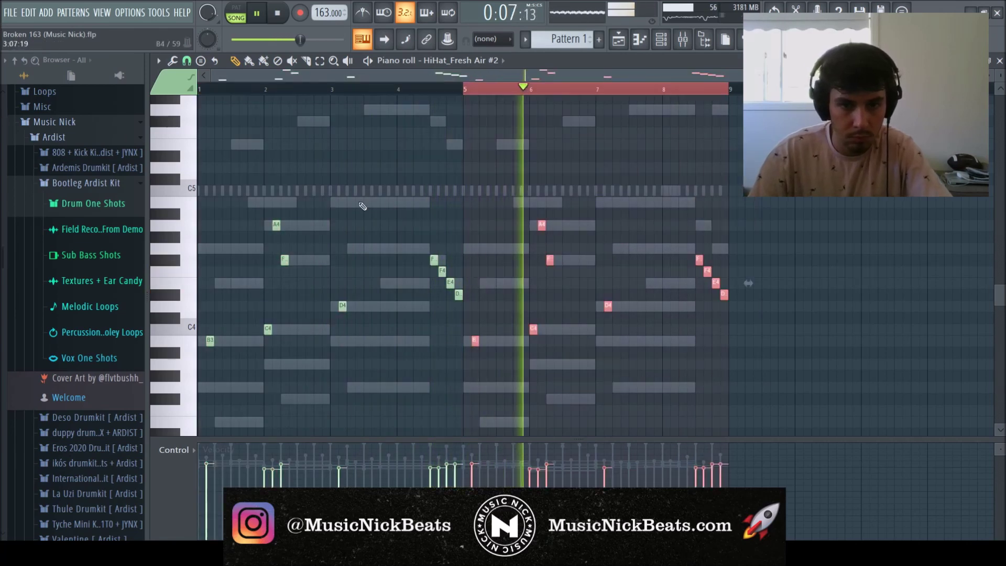
{"action": "key", "text": "ctrl+d"}
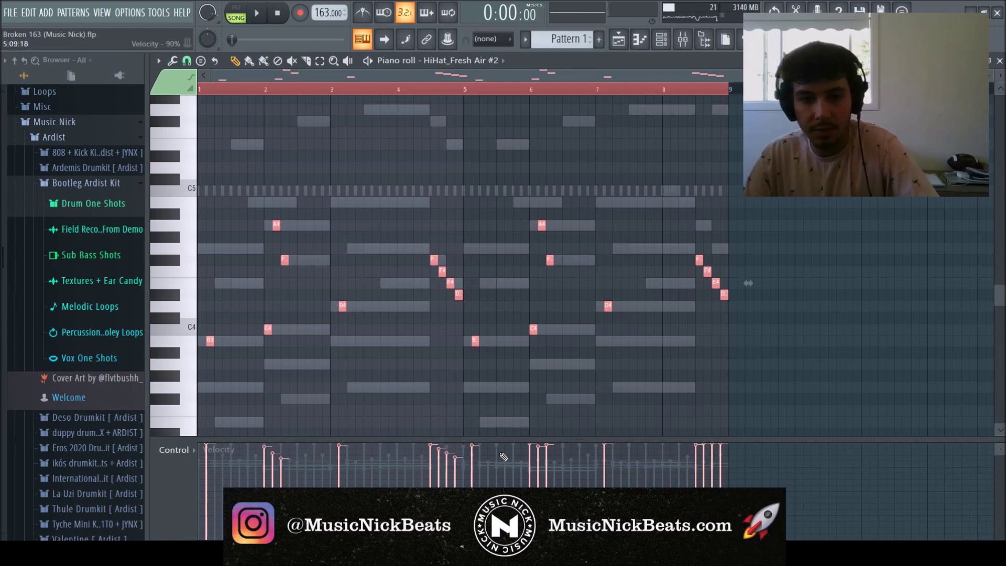
Step: Load the 30Hz + 18kHz cut EQ preset on HiHat_Fresh Air #2, raise its low cut, lower its high cut to about 15.8 kHz and save the project
{"action": "key", "text": "space"}
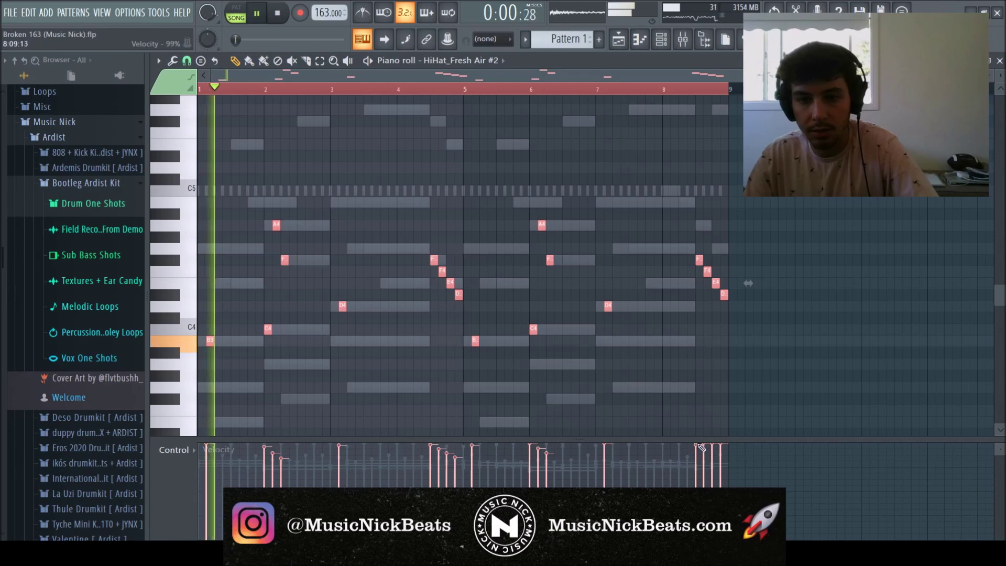
{"action": "key", "text": "F6"}
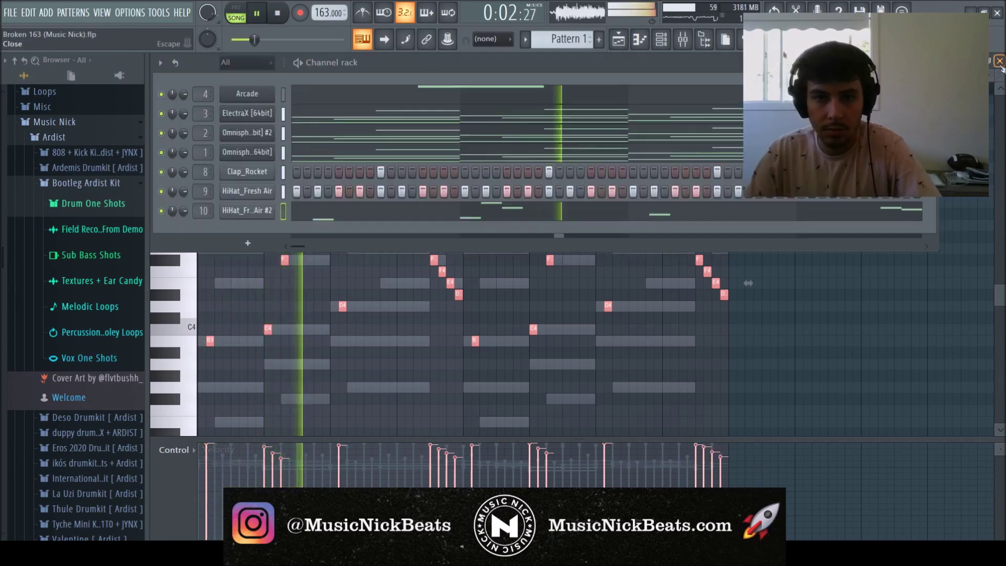
{"action": "key", "text": "F9"}
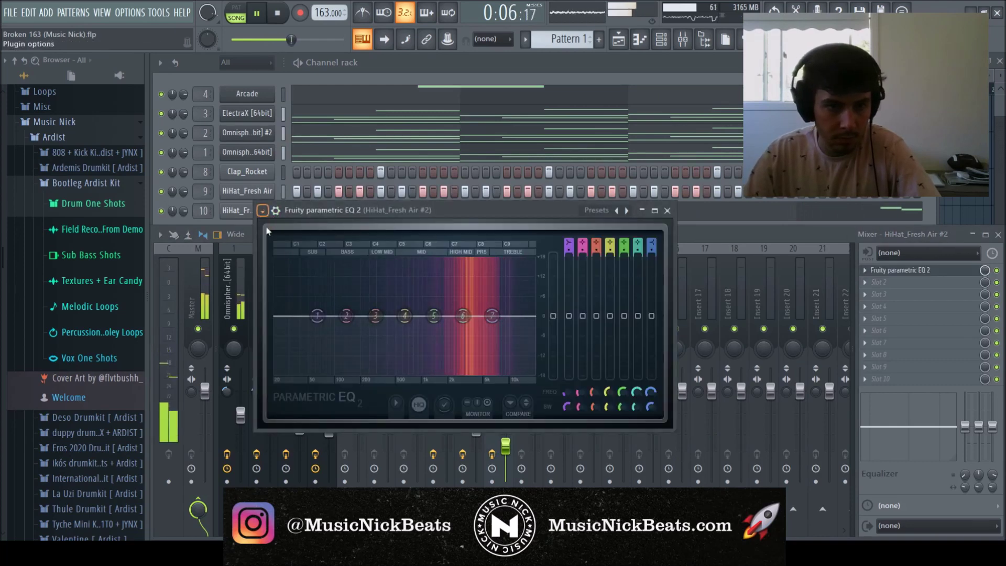
{"action": "left_click_drag", "start_coordinate": [283, 317], "coordinate": [420, 305]}
{"action": "left_click_drag", "start_coordinate": [528, 333], "coordinate": [454, 313]}
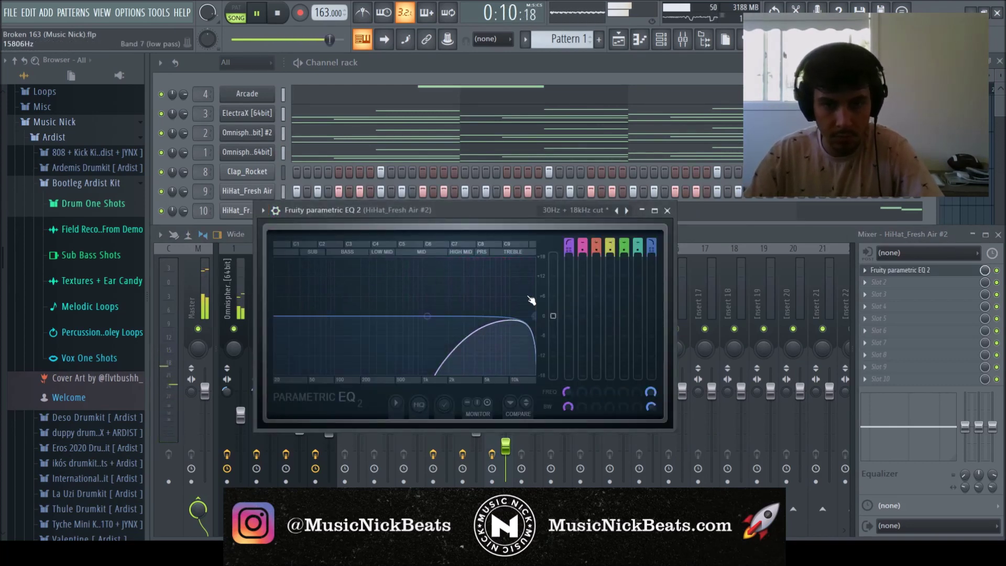
{"action": "left_click", "coordinate": [668, 211]}
{"action": "key", "text": "space"}
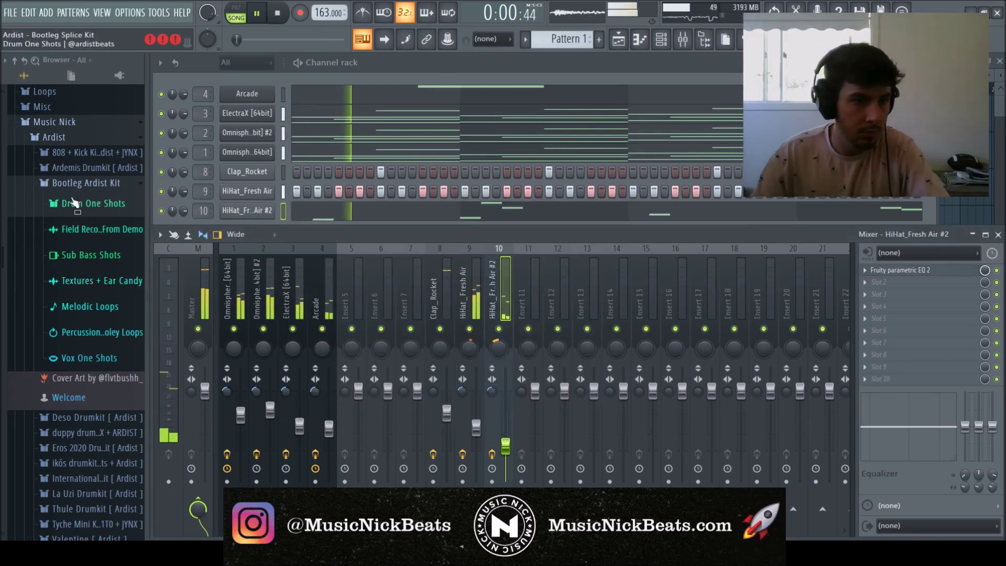
{"action": "key", "text": "ctrl+s"}
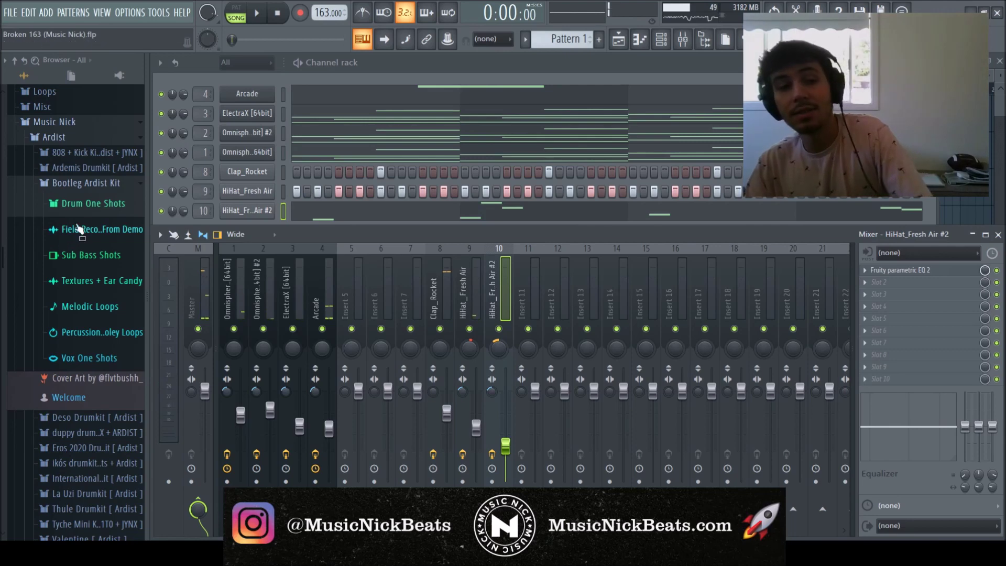
Step: Browse the Bootleg Ardist Kit's drum one shots, audition open hats and add OpenHat_Ardist as a new channel
{"action": "left_click", "coordinate": [94, 203]}
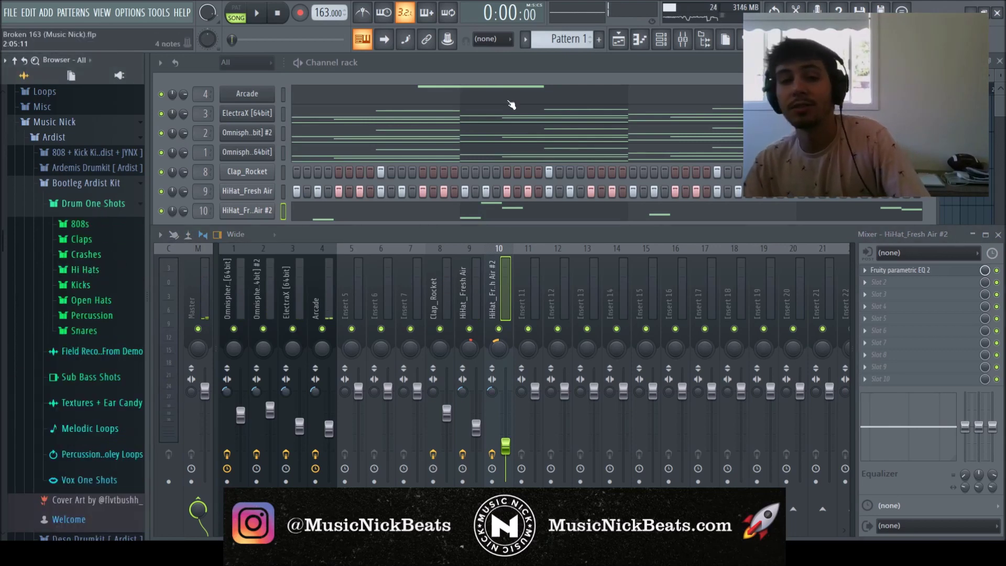
{"action": "left_click", "coordinate": [498, 71]}
{"action": "key", "text": "space"}
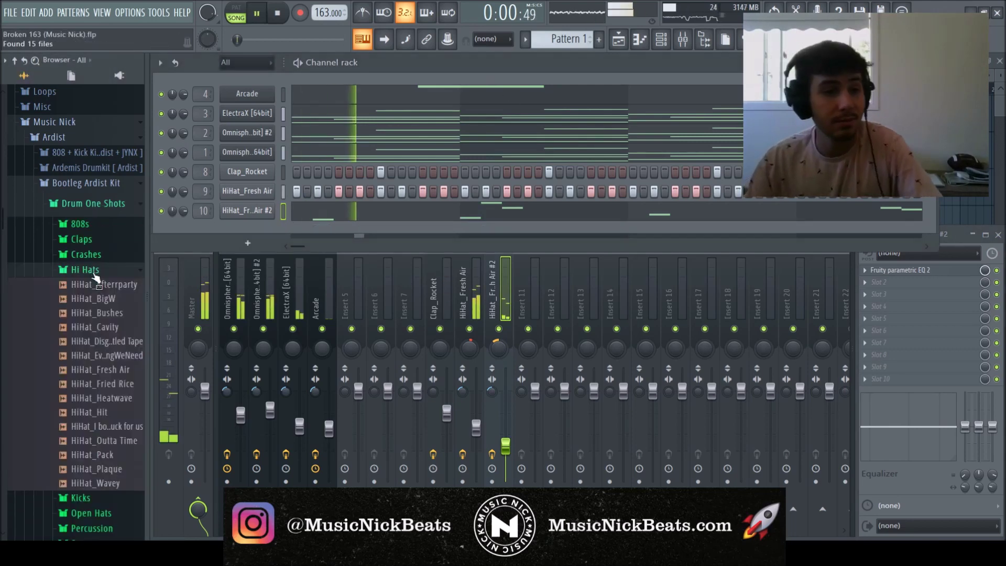
{"action": "left_click", "coordinate": [92, 299]}
{"action": "left_click", "coordinate": [97, 330]}
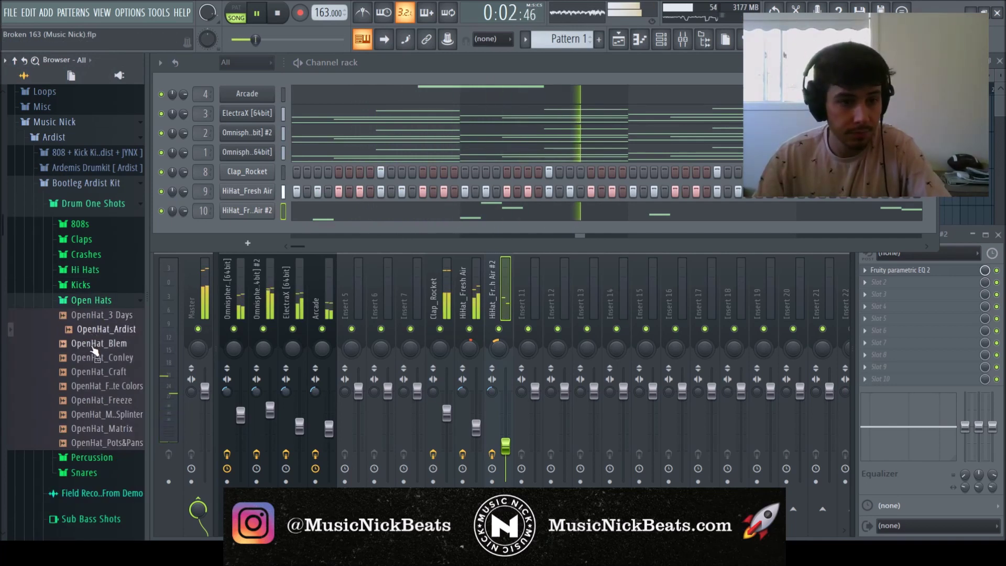
{"action": "left_click_drag", "start_coordinate": [94, 339], "coordinate": [260, 231]}
{"action": "key", "text": "space"}
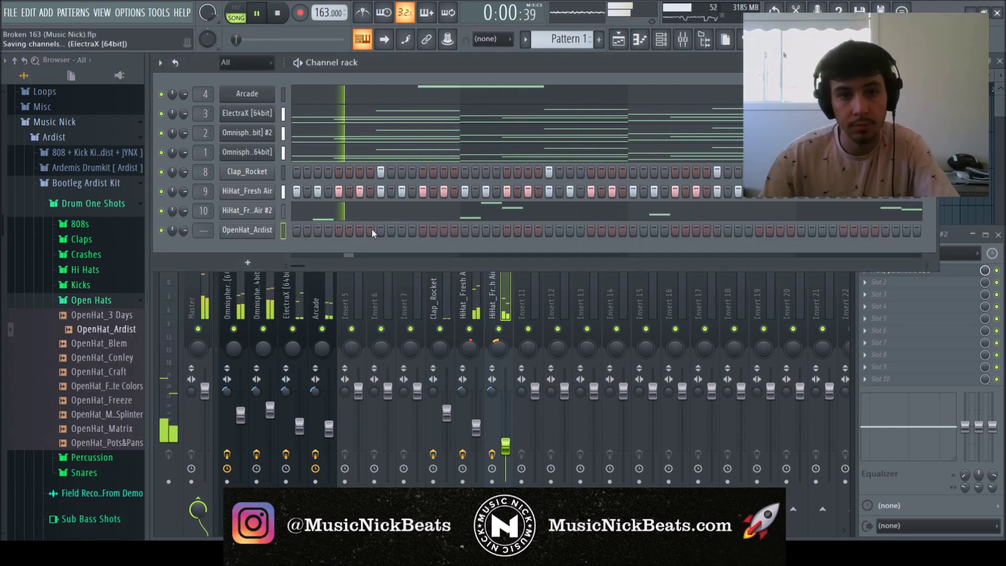
Step: Place an OpenHat_Ardist hit on the second beat of bar 2 and duplicate bars 1–4 into bars 5–8
{"action": "left_click", "coordinate": [506, 231]}
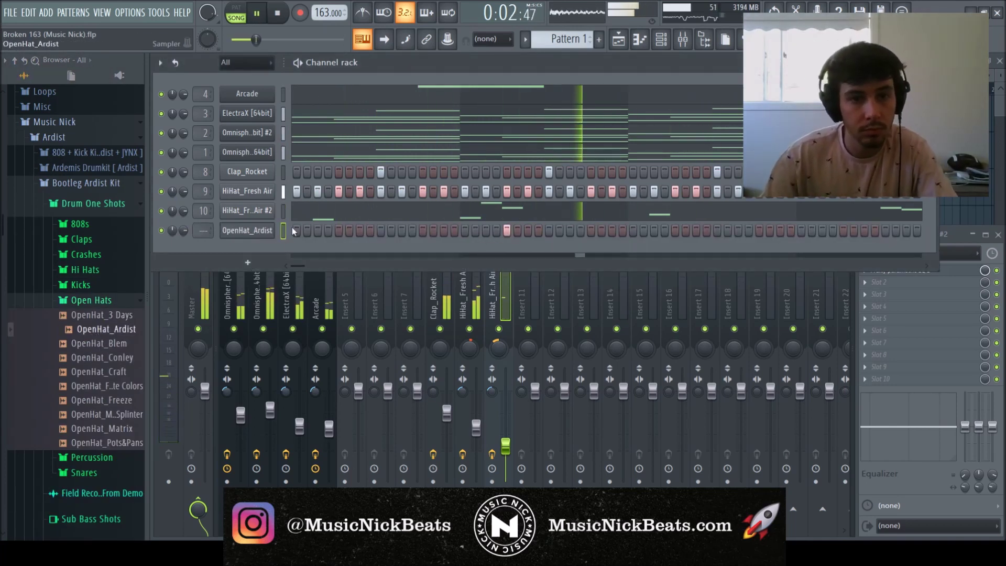
{"action": "key", "text": "F7"}
{"action": "left_click_drag", "start_coordinate": [338, 446], "coordinate": [275, 445]}
{"action": "left_click_drag", "start_coordinate": [465, 91], "coordinate": [199, 90]}
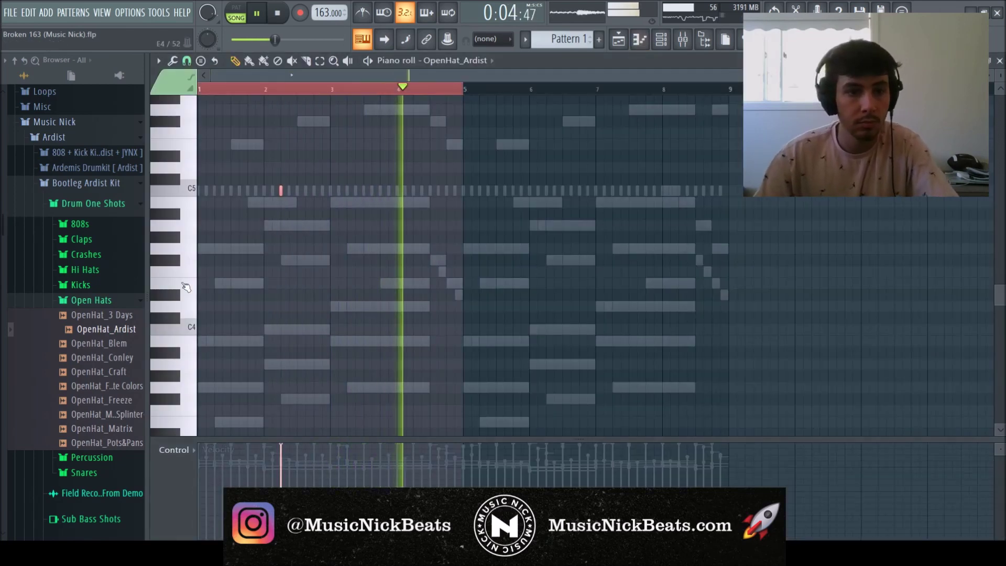
{"action": "key", "text": "ctrl+b"}
Step: Add OpenHat_Conley as a new channel with a hit at the start of bar 1, and select bars 1–4 in its piano roll
{"action": "left_click", "coordinate": [99, 358]}
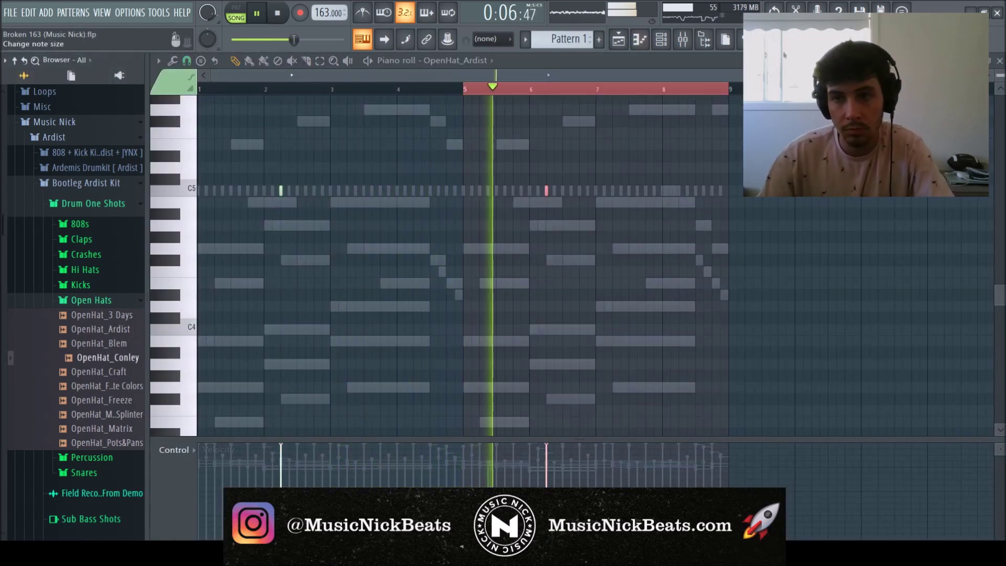
{"action": "key", "text": "F6"}
{"action": "left_click", "coordinate": [1000, 60]}
{"action": "left_click_drag", "start_coordinate": [125, 357], "coordinate": [251, 252]}
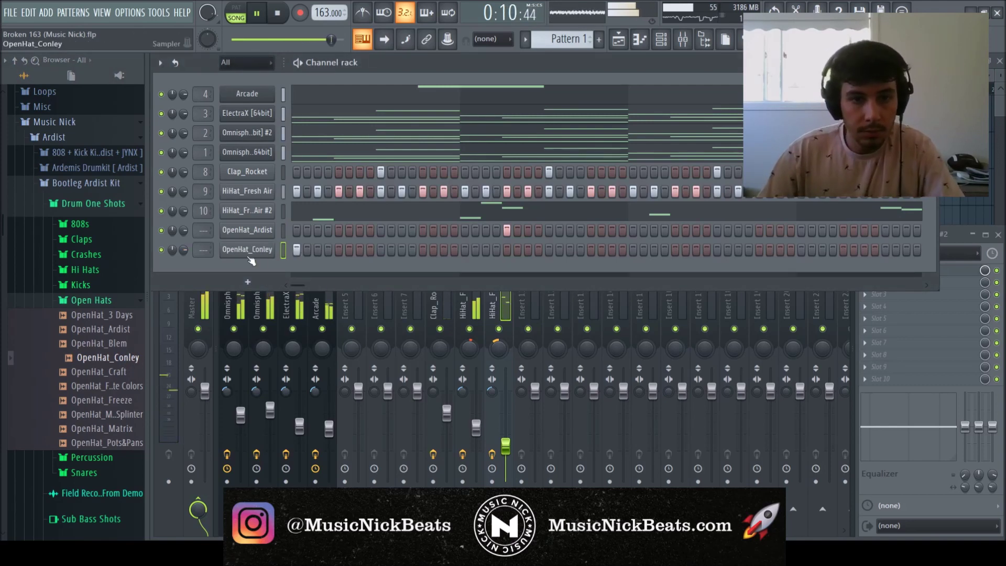
{"action": "key", "text": "F7"}
{"action": "right_click", "coordinate": [288, 377], "text": "ctrl"}
{"action": "left_click_drag", "start_coordinate": [471, 90], "coordinate": [4, 176]}
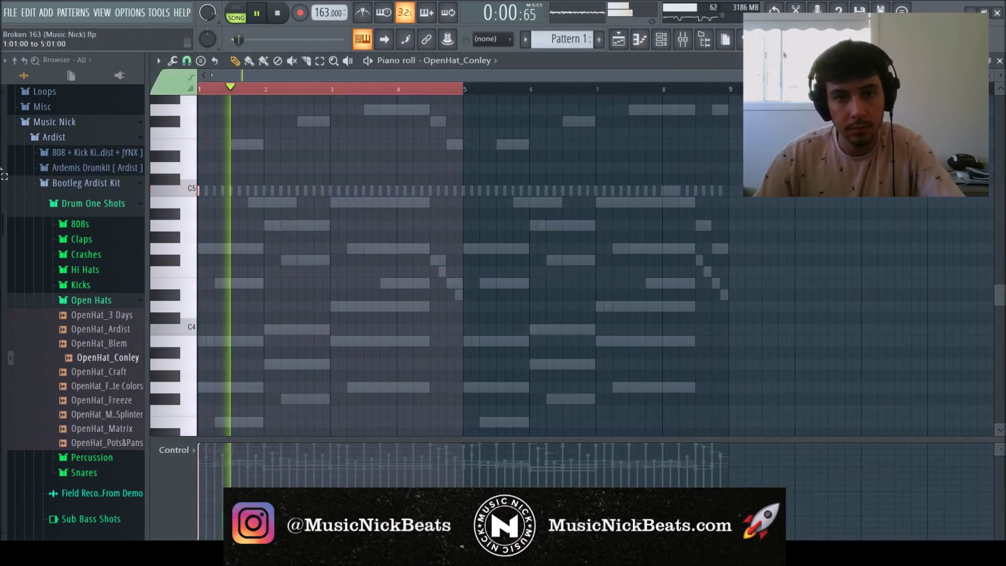
{"action": "key", "text": "F7"}
Step: Route the OpenHat_Ardist and OpenHat_Conley channels to mixer tracks 11 and 12
{"action": "right_click", "coordinate": [284, 232]}
{"action": "left_click", "coordinate": [524, 310]}
{"action": "key", "text": "ctrl+shift+l"}
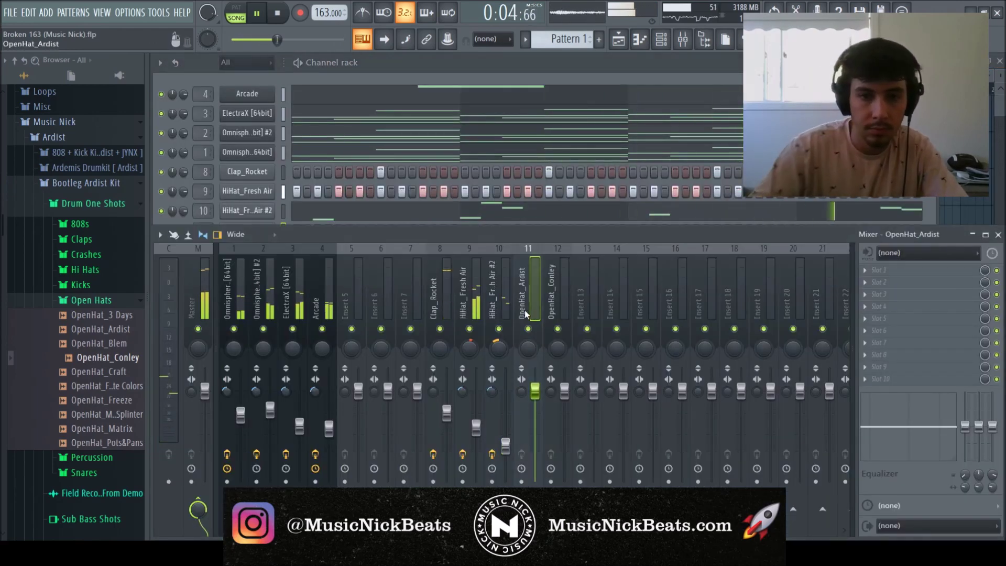
Step: Lower the mixer volume of both open hats equally and adjust their stereo separation
{"action": "left_click_drag", "start_coordinate": [535, 393], "coordinate": [564, 422]}
{"action": "left_click_drag", "start_coordinate": [521, 391], "coordinate": [553, 392]}
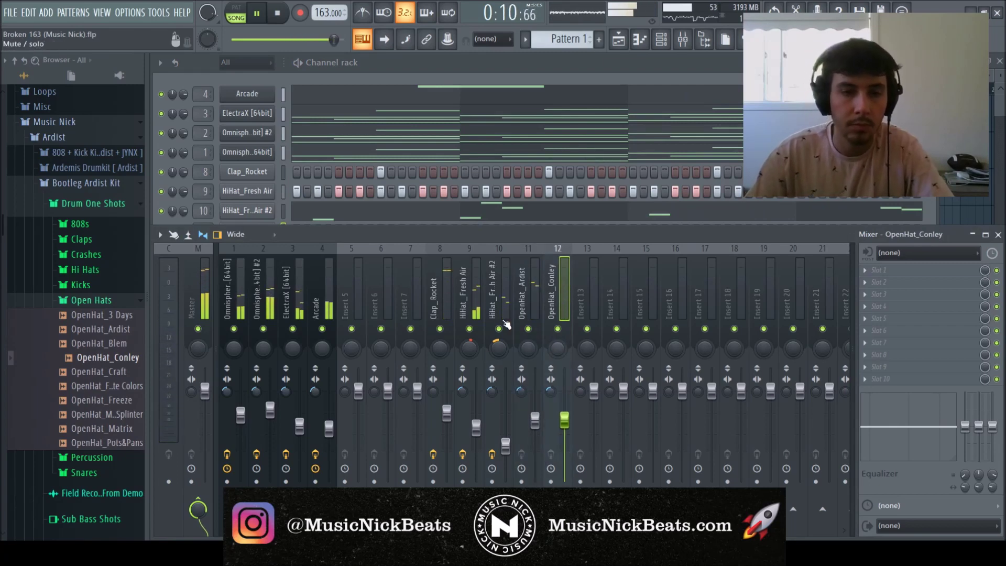
Step: Normalize, reverse and trim the OpenHat_Ardist sample and add a fade-out to it
{"action": "left_click", "coordinate": [339, 61]}
{"action": "left_click", "coordinate": [245, 230]}
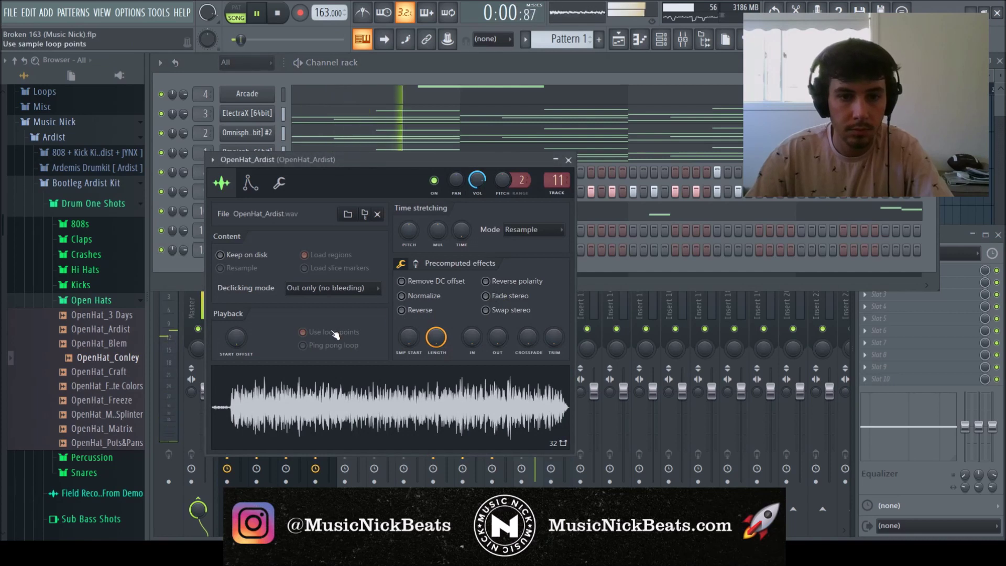
{"action": "left_click", "coordinate": [402, 295]}
{"action": "left_click", "coordinate": [402, 310]}
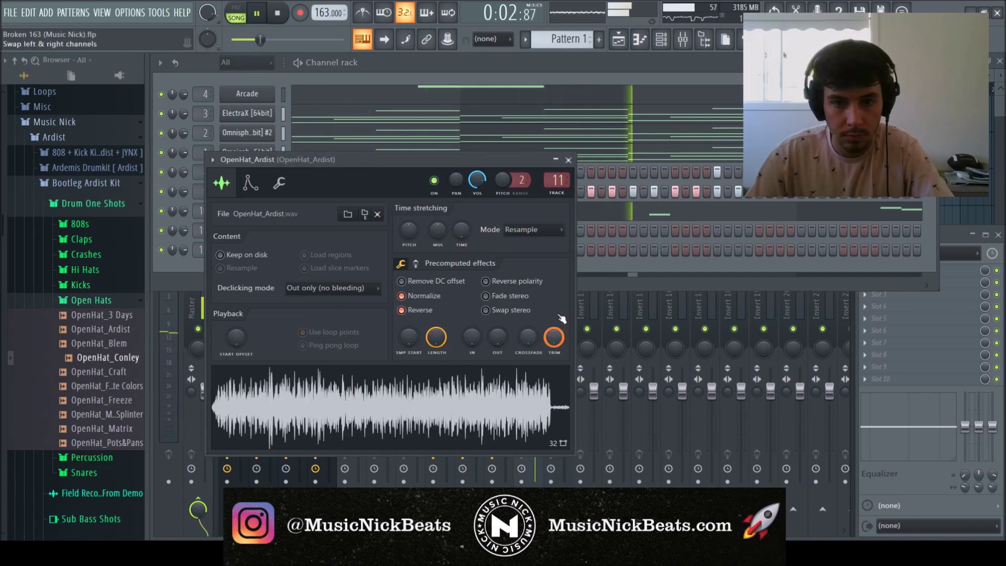
{"action": "left_click_drag", "start_coordinate": [489, 335], "coordinate": [497, 349]}
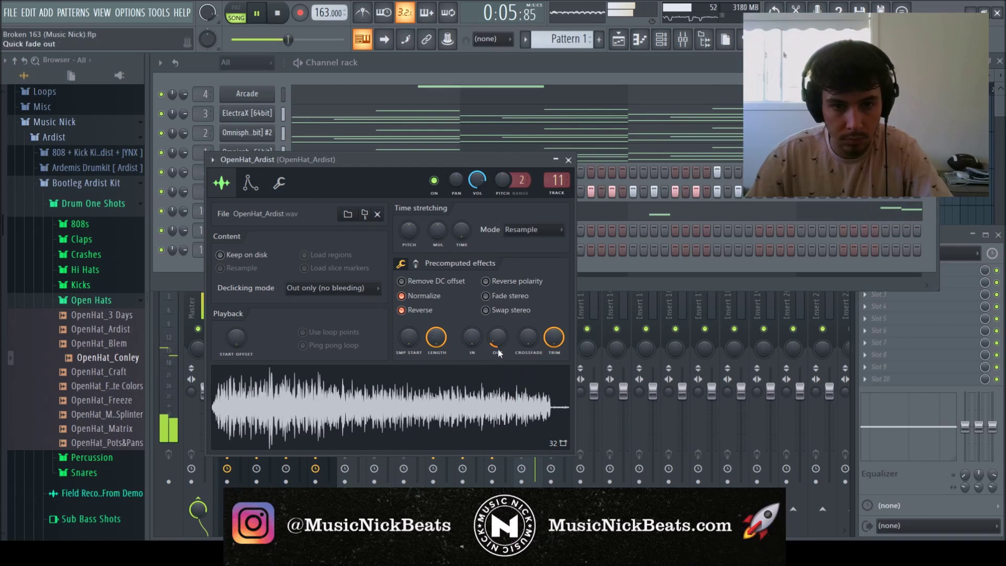
{"action": "left_click", "coordinate": [569, 161]}
Step: Normalize and trim the OpenHat_Conley sample, add a short fade-out and swap its stereo channels
{"action": "left_click", "coordinate": [257, 250]}
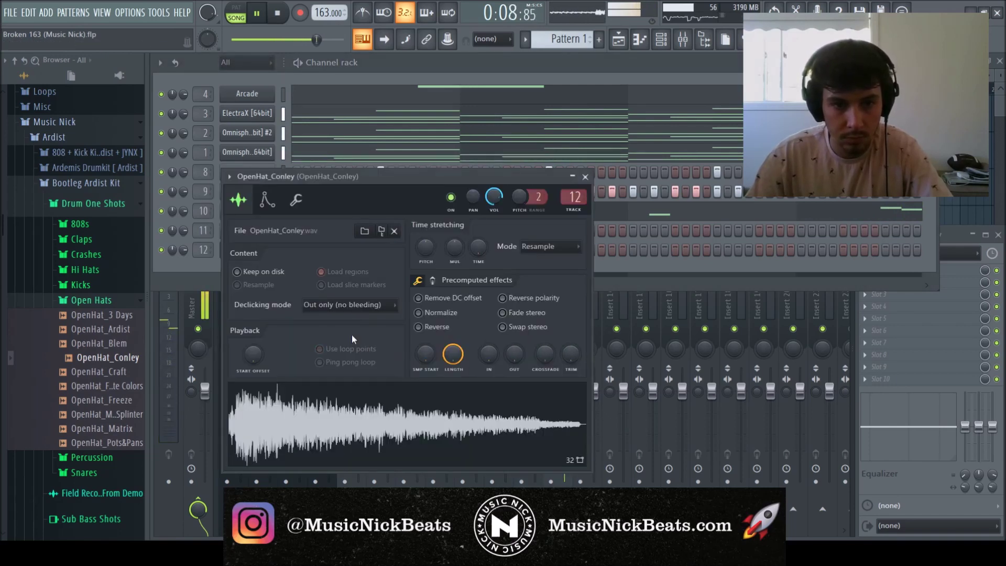
{"action": "left_click_drag", "start_coordinate": [514, 356], "coordinate": [515, 367]}
{"action": "left_click", "coordinate": [502, 326]}
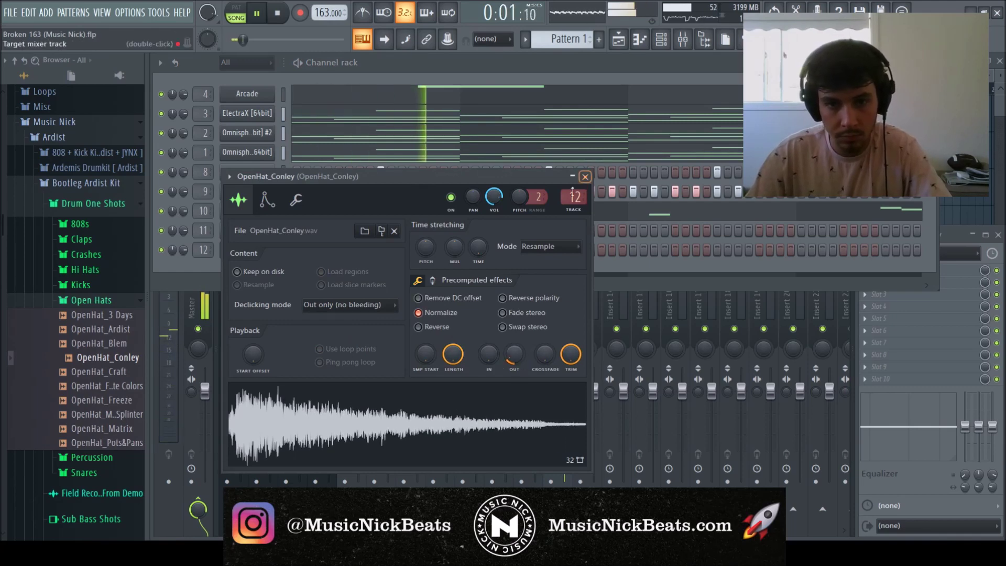
{"action": "left_click", "coordinate": [585, 178]}
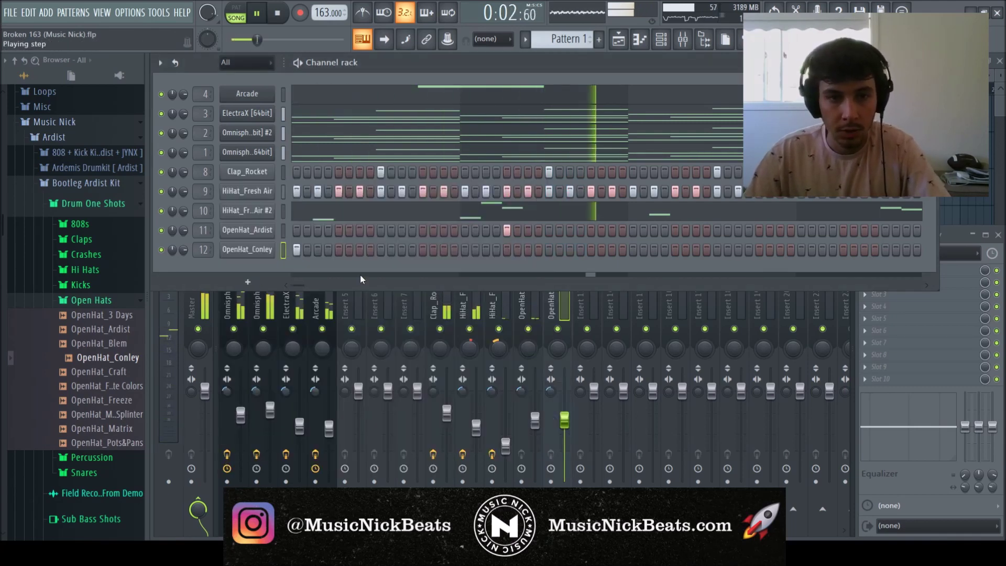
Step: Pan OpenHat_Ardist and OpenHat_Conley slightly to the left in the mixer and lower both of their volumes
{"action": "left_click", "coordinate": [527, 310]}
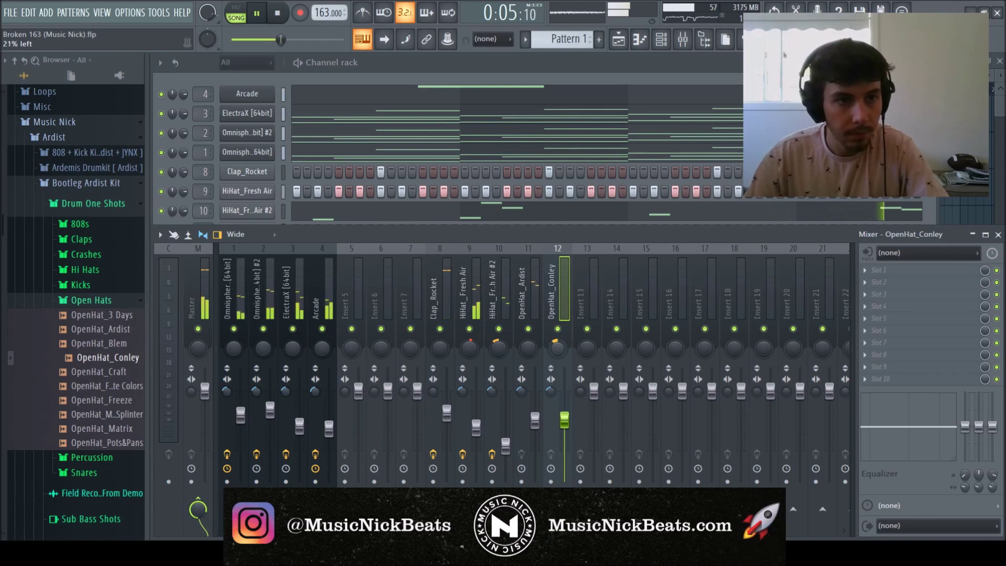
{"action": "left_click_drag", "start_coordinate": [532, 358], "coordinate": [533, 359]}
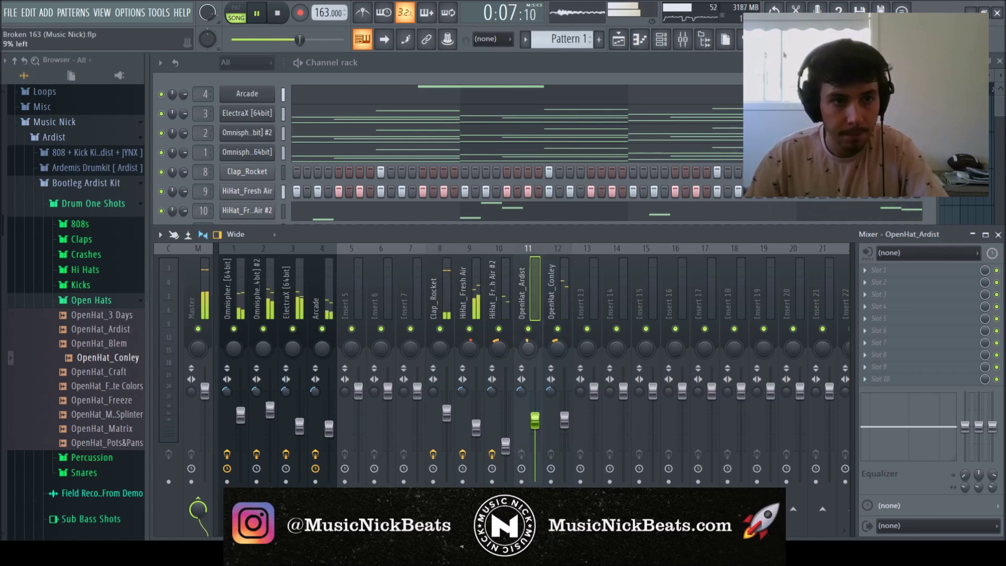
{"action": "left_click_drag", "start_coordinate": [552, 350], "coordinate": [552, 352]}
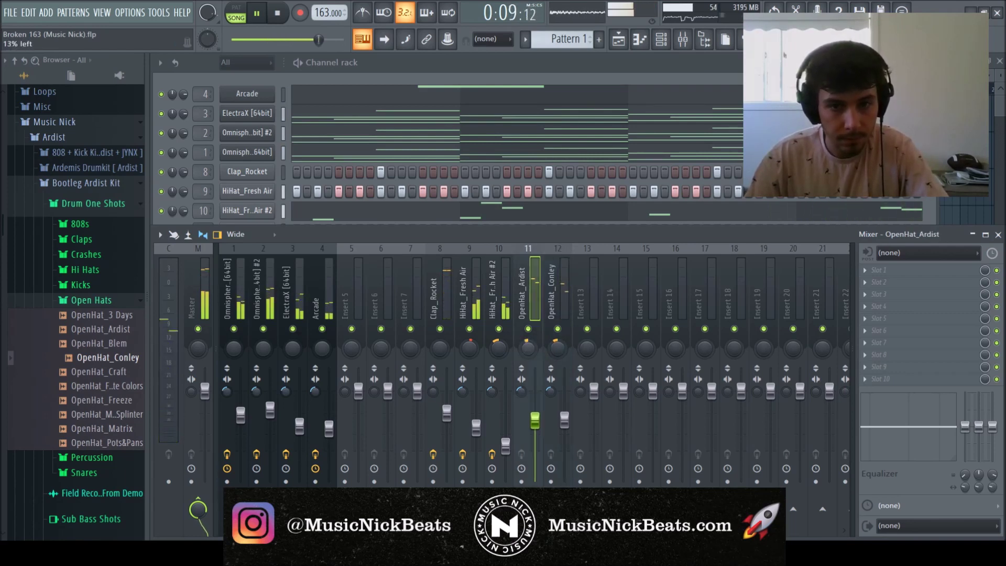
{"action": "left_click_drag", "start_coordinate": [537, 423], "coordinate": [565, 438]}
Step: Load the 30Hz + 18kHz cut EQ preset on OpenHat_Ardist, raise its low cut and turn both open hats down further
{"action": "left_click", "coordinate": [523, 307]}
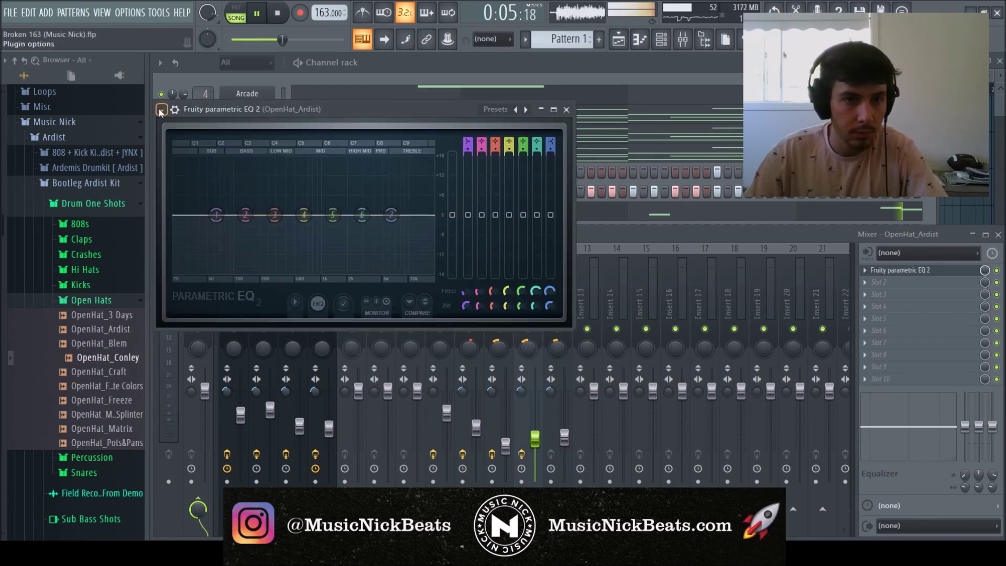
{"action": "left_click_drag", "start_coordinate": [181, 216], "coordinate": [320, 216]}
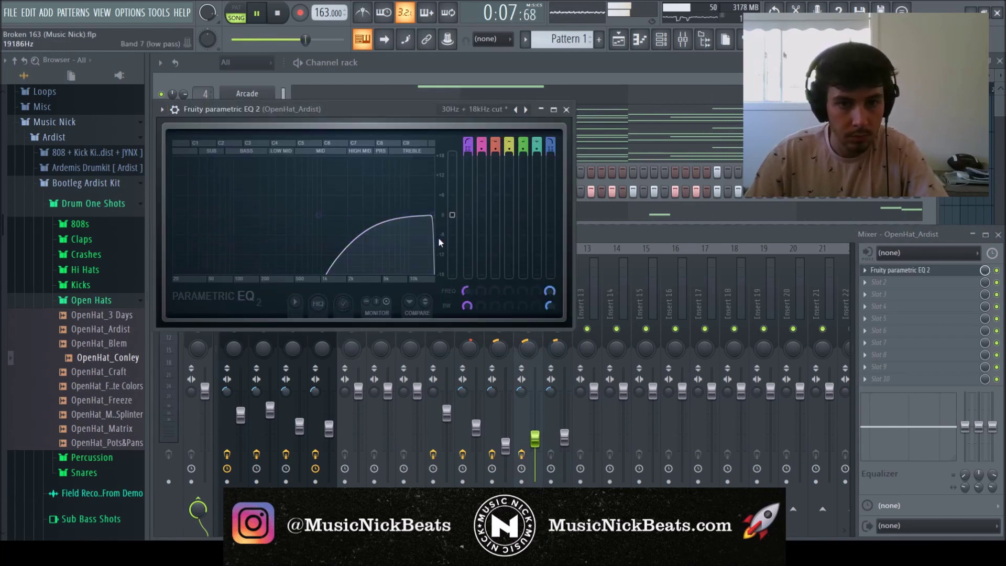
{"action": "left_click", "coordinate": [566, 110]}
{"action": "left_click_drag", "start_coordinate": [535, 451], "coordinate": [535, 454]}
{"action": "mouse_move", "coordinate": [564, 437]}
{"action": "left_mouse_down"}
{"action": "mouse_move", "coordinate": [535, 456]}
{"action": "mouse_move", "coordinate": [564, 442]}
{"action": "left_mouse_up"}
Step: Add Fruity parametric EQ 2 to OpenHat_Conley with the 30Hz + 18kHz cut preset, raising the low cut and softening the high cut
{"action": "left_click", "coordinate": [928, 270]}
{"action": "left_click", "coordinate": [680, 457]}
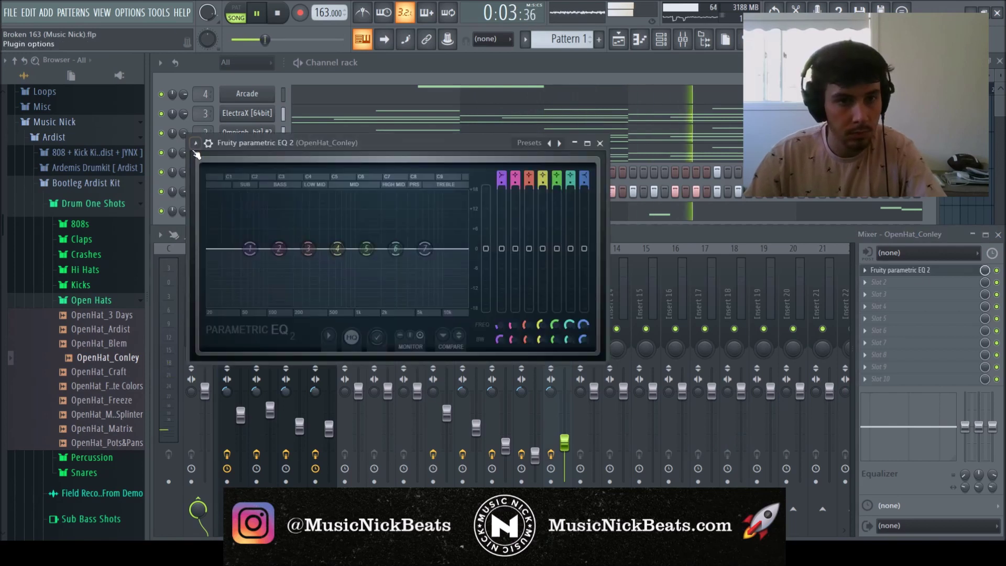
{"action": "left_click", "coordinate": [560, 143]}
{"action": "scroll", "coordinate": [218, 249], "scroll_direction": "up", "scroll_amount": 5}
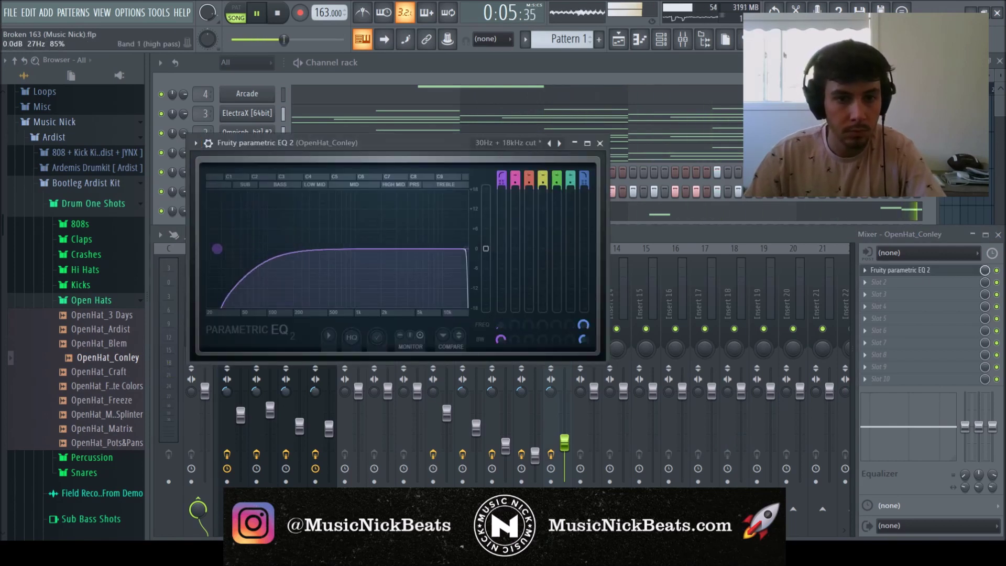
{"action": "left_click_drag", "start_coordinate": [218, 250], "coordinate": [323, 249]}
{"action": "scroll", "coordinate": [466, 248], "scroll_direction": "up", "scroll_amount": 5}
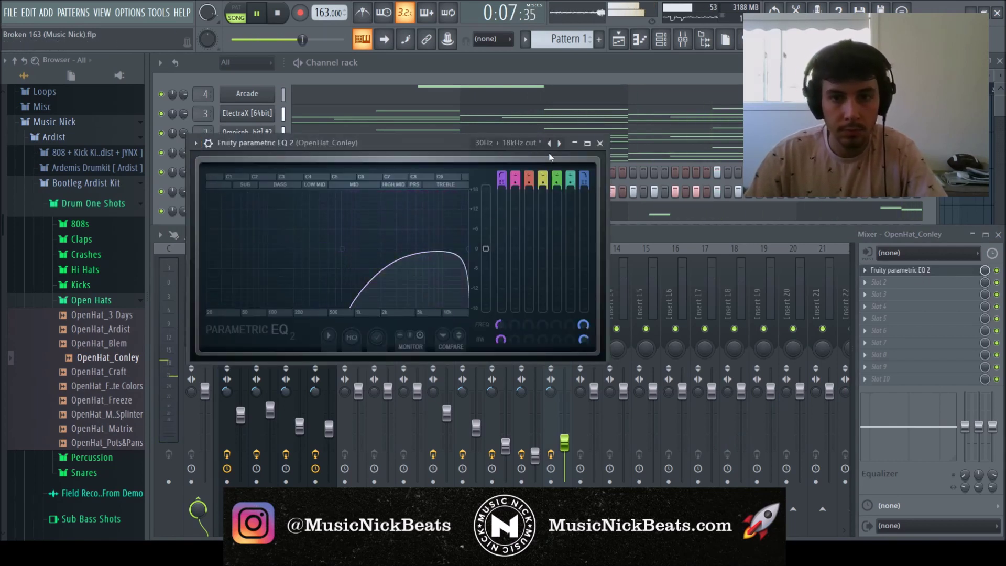
{"action": "left_click", "coordinate": [601, 143]}
Step: Check the OpenHat_Conley sample settings, raise both open hats' mixer volumes slightly and stop playback
{"action": "left_click", "coordinate": [267, 252]}
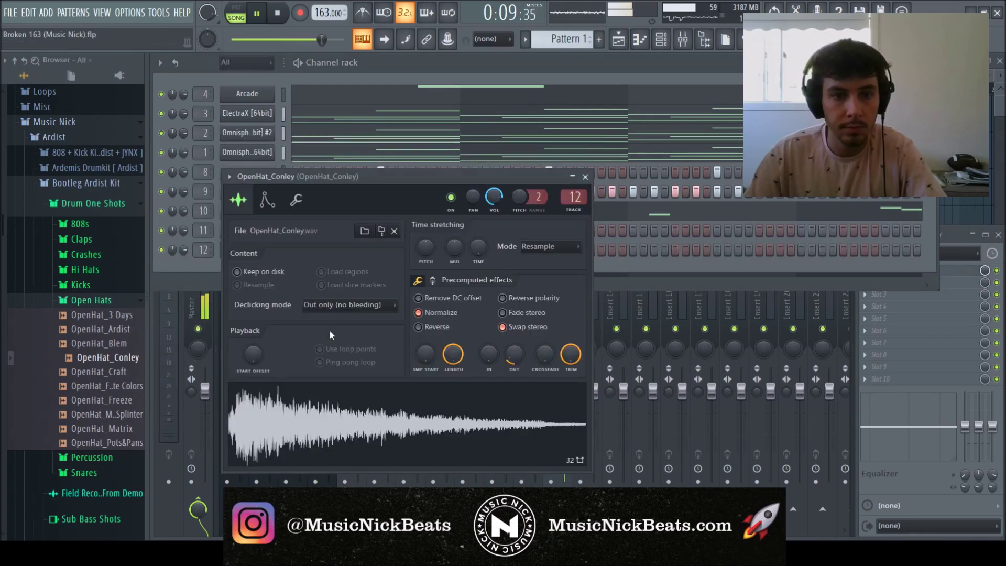
{"action": "left_click", "coordinate": [586, 177]}
{"action": "left_click_drag", "start_coordinate": [566, 444], "coordinate": [535, 448]}
{"action": "key", "text": "space"}
{"action": "left_click", "coordinate": [556, 420]}
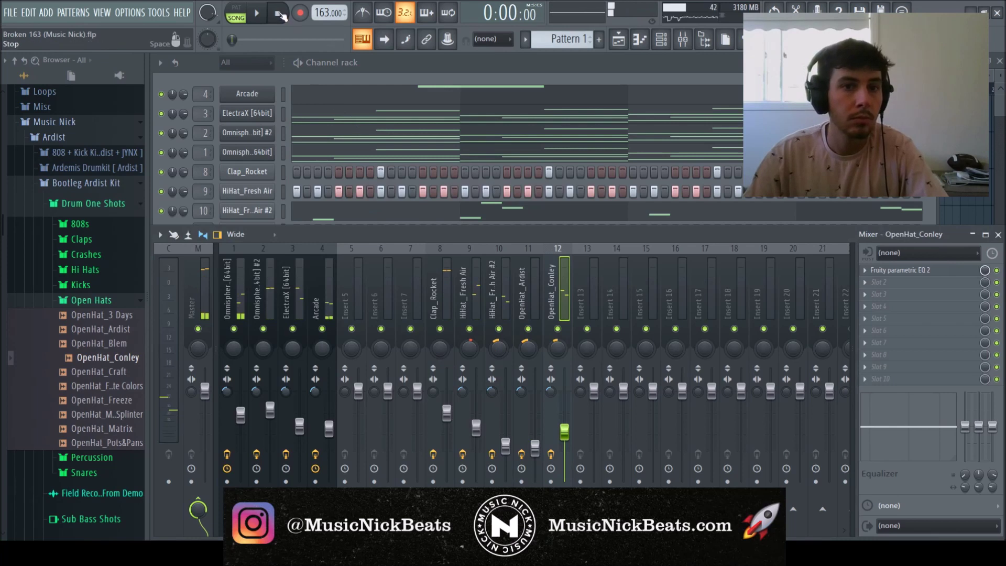
Step: Audition samples from the kit's Snares folder over the playing beat and add Snare_22hrs as a new channel
{"action": "left_click", "coordinate": [89, 300]}
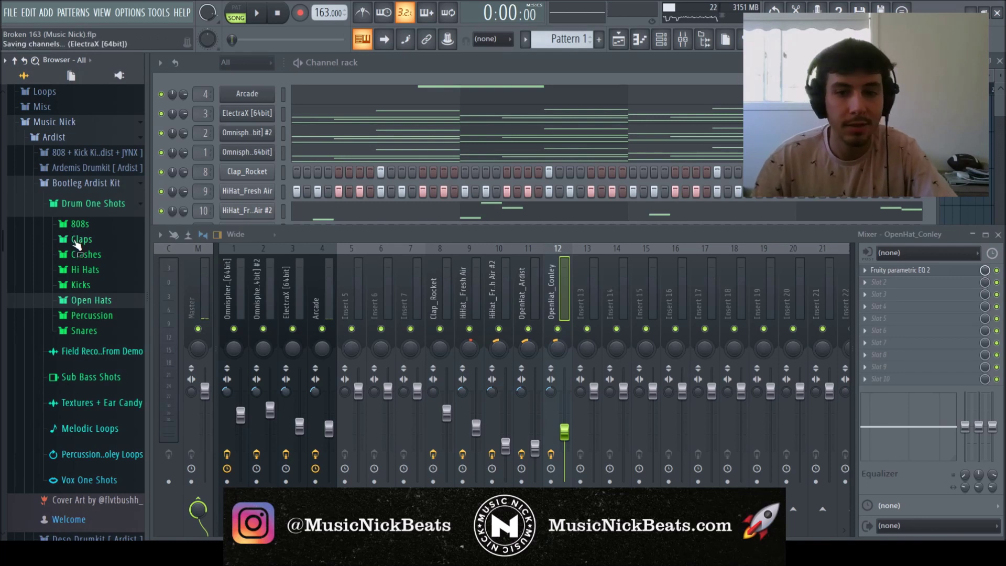
{"action": "key", "text": "space"}
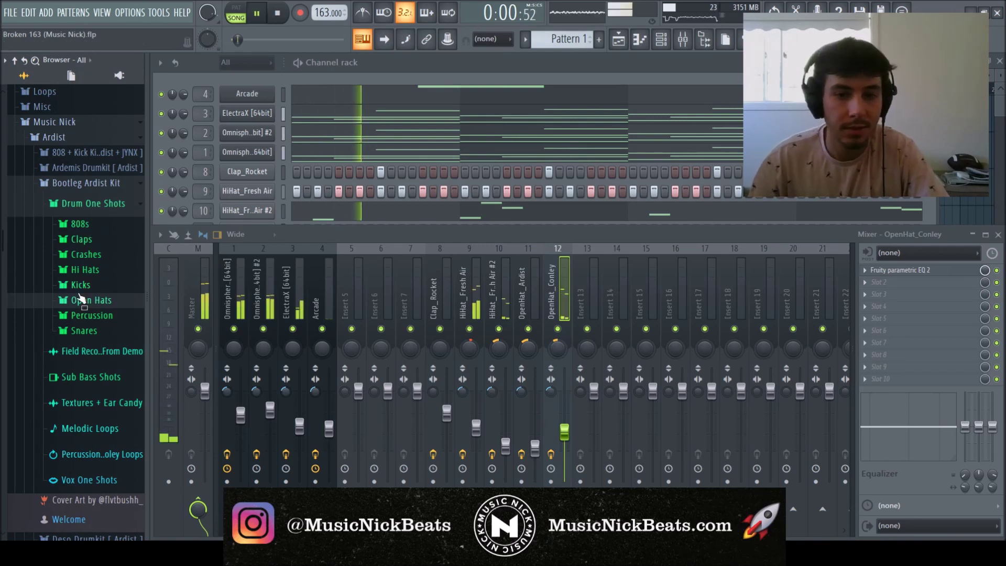
{"action": "left_click", "coordinate": [88, 335]}
{"action": "scroll", "coordinate": [96, 348], "scroll_direction": "down", "scroll_amount": 3}
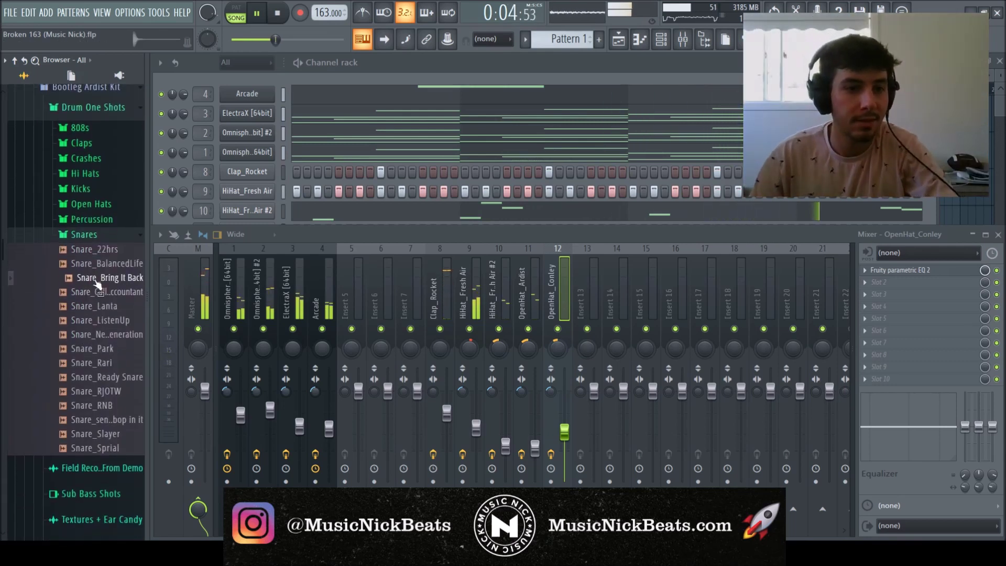
{"action": "left_click", "coordinate": [112, 263]}
{"action": "left_click", "coordinate": [115, 253]}
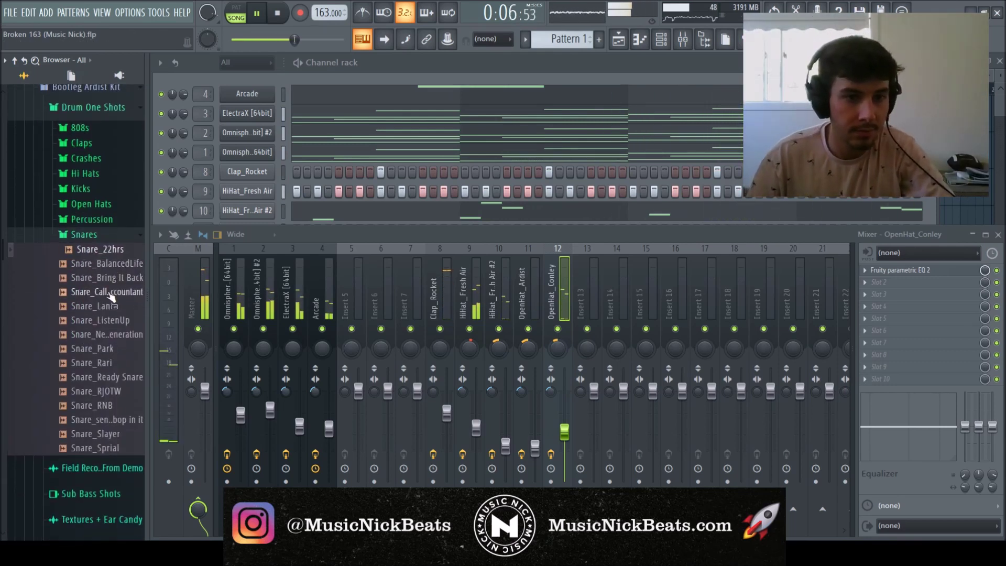
{"action": "left_click_drag", "start_coordinate": [157, 225], "coordinate": [158, 291]}
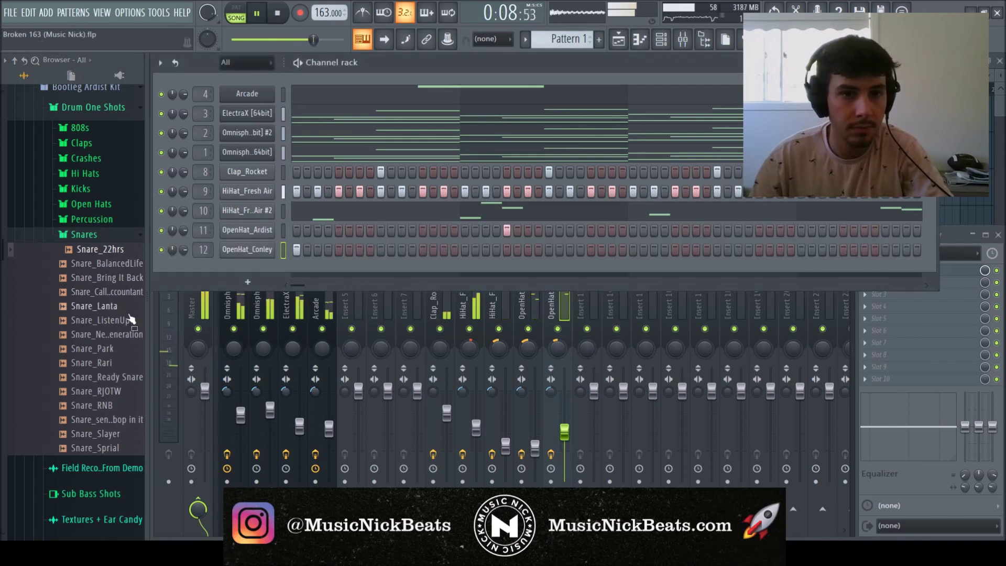
{"action": "left_click_drag", "start_coordinate": [105, 254], "coordinate": [253, 270]}
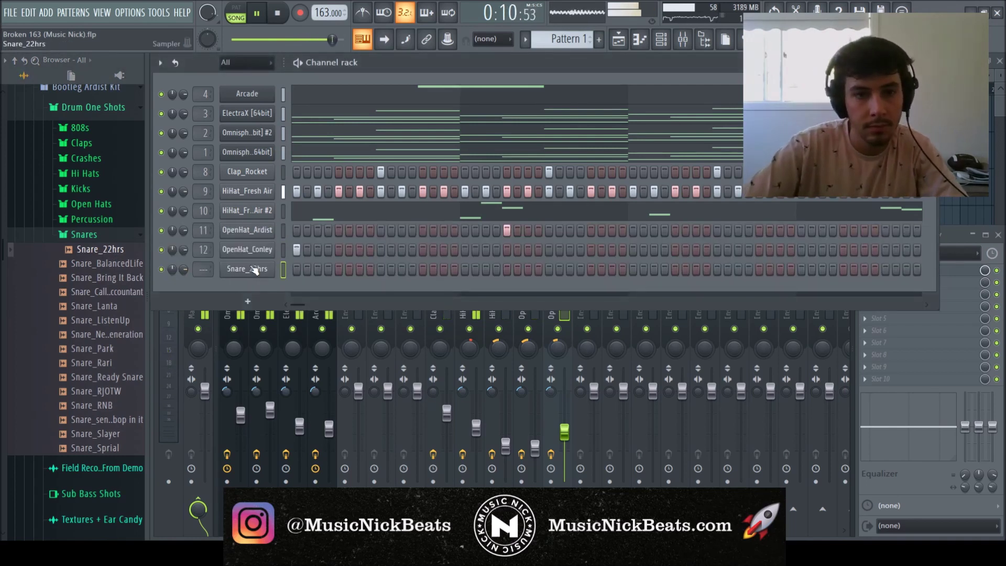
Step: Move the Snare_22hrs channel up to directly below Clap_Rocket
{"action": "key", "text": "alt+Up"}
{"action": "key", "text": "alt+Up"}
{"action": "key", "text": "alt+Up"}
{"action": "key", "text": "alt+Up"}
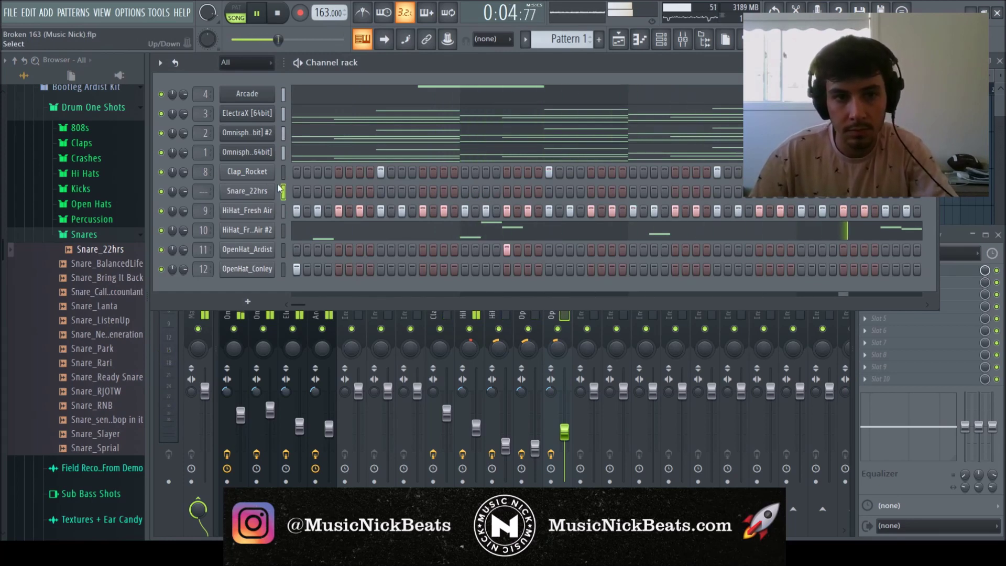
Step: Place two C5 hits for Snare_22hrs around the start of bar 4, the second at 90% velocity, duplicate them four bars ahead and save
{"action": "key", "text": "F7"}
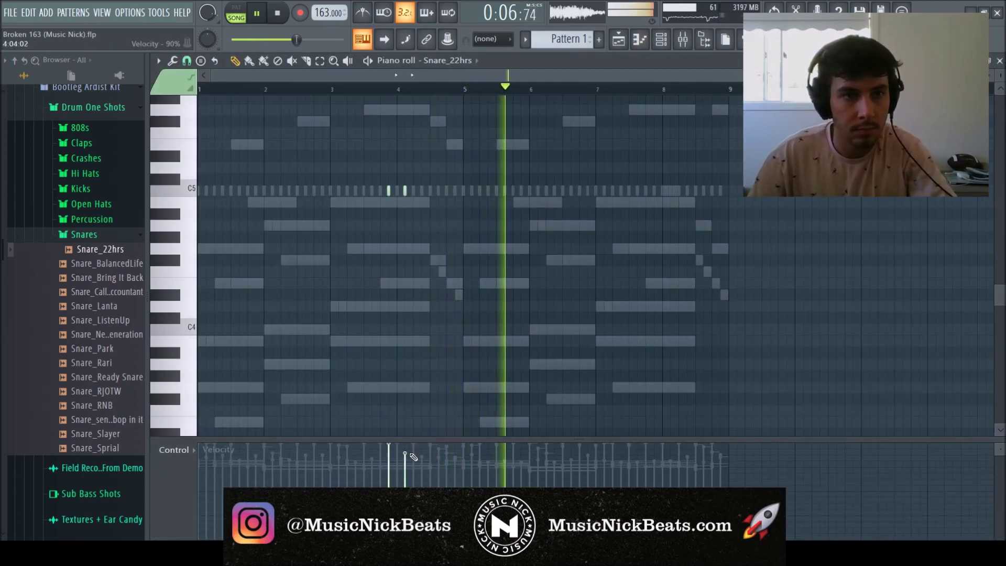
{"action": "left_click_drag", "start_coordinate": [467, 90], "coordinate": [199, 91]}
{"action": "key", "text": "ctrl+b"}
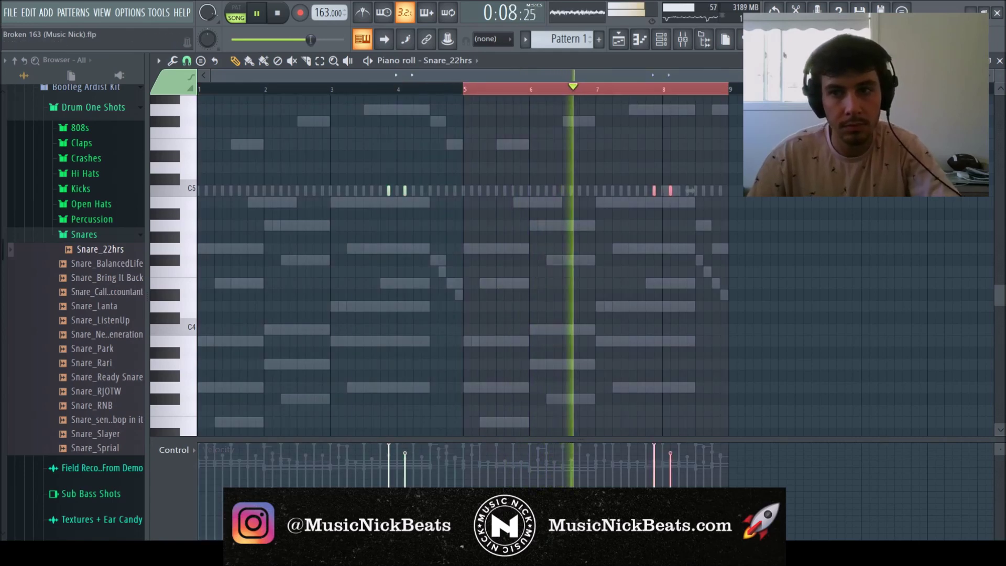
{"action": "left_click", "coordinate": [1000, 61]}
{"action": "key", "text": "ctrl+s"}
Step: Route Snare_22hrs to its own mixer track, move it beside Clap_Rocket, lower its volume and pan it 12% left
{"action": "key", "text": "ctrl+l"}
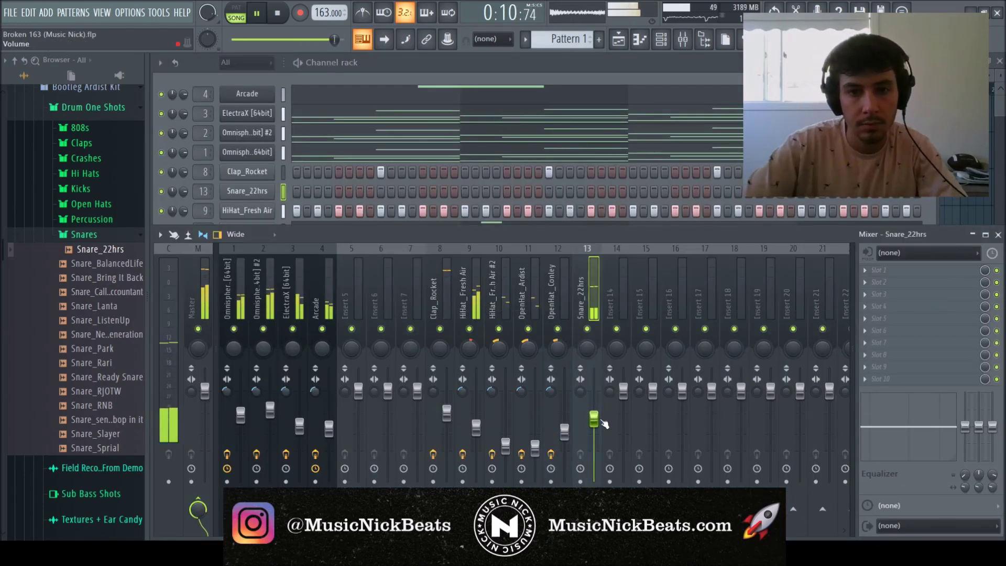
{"action": "key", "text": "alt+Left"}
{"action": "key", "text": "alt+Left"}
{"action": "mouse_move", "coordinate": [469, 350]}
{"action": "left_mouse_down"}
{"action": "mouse_move", "coordinate": [469, 360]}
{"action": "mouse_move", "coordinate": [469, 348]}
{"action": "left_mouse_up"}
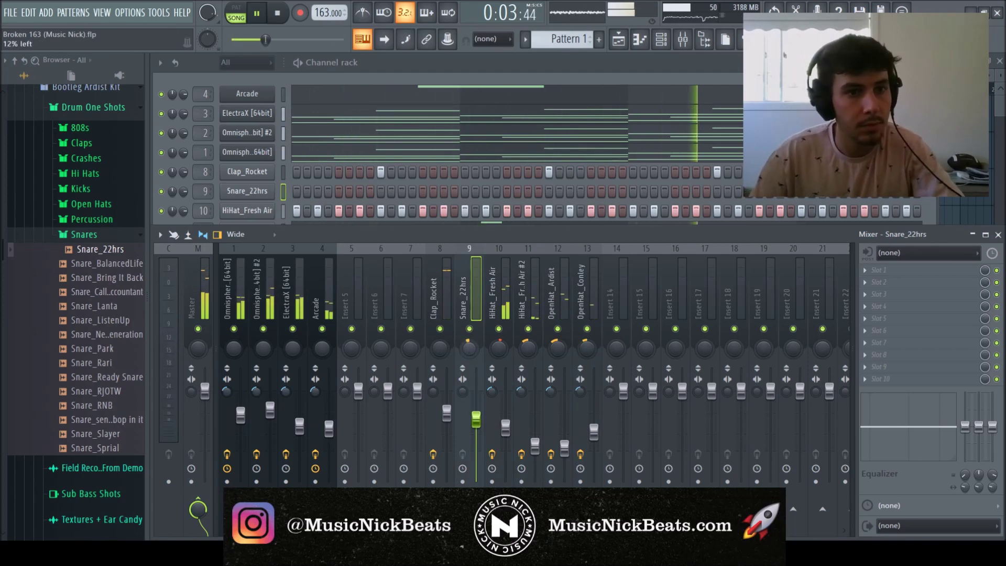
Step: Replace the sample in the Snare_22hrs channel with Snare_Rari
{"action": "left_click", "coordinate": [380, 73]}
{"action": "left_click", "coordinate": [125, 366]}
{"action": "middle_click", "coordinate": [125, 366]}
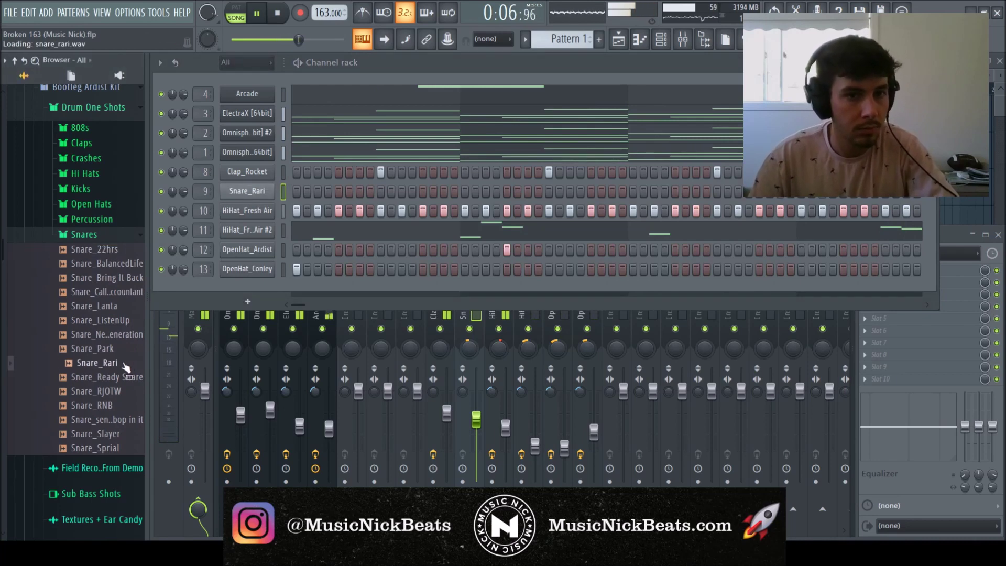
Step: Normalize Snare_Rari, trim its silence, enable clipping and add about 2% boost in the sampler
{"action": "left_click", "coordinate": [249, 192]}
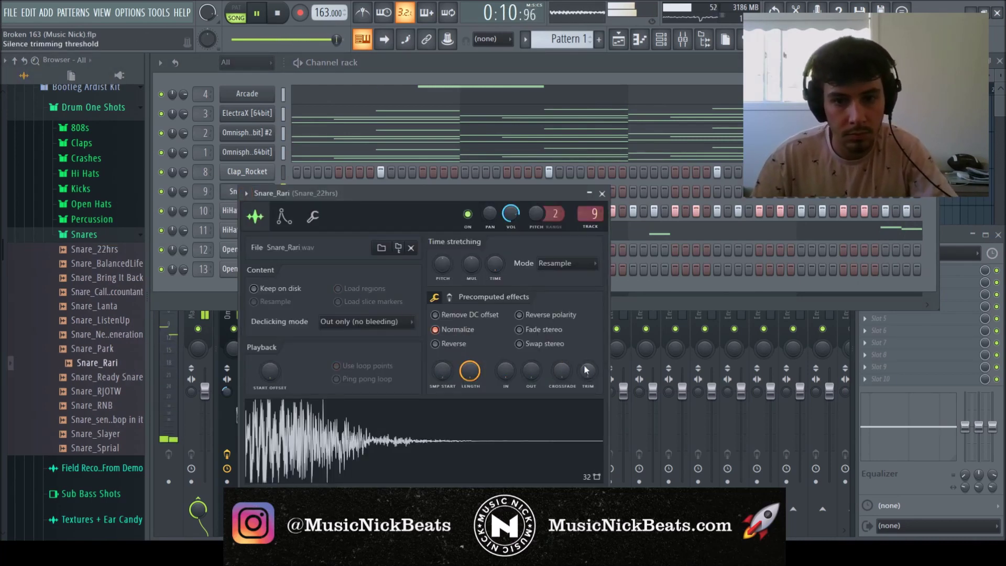
{"action": "left_click_drag", "start_coordinate": [586, 370], "coordinate": [586, 361]}
{"action": "left_click", "coordinate": [450, 297]}
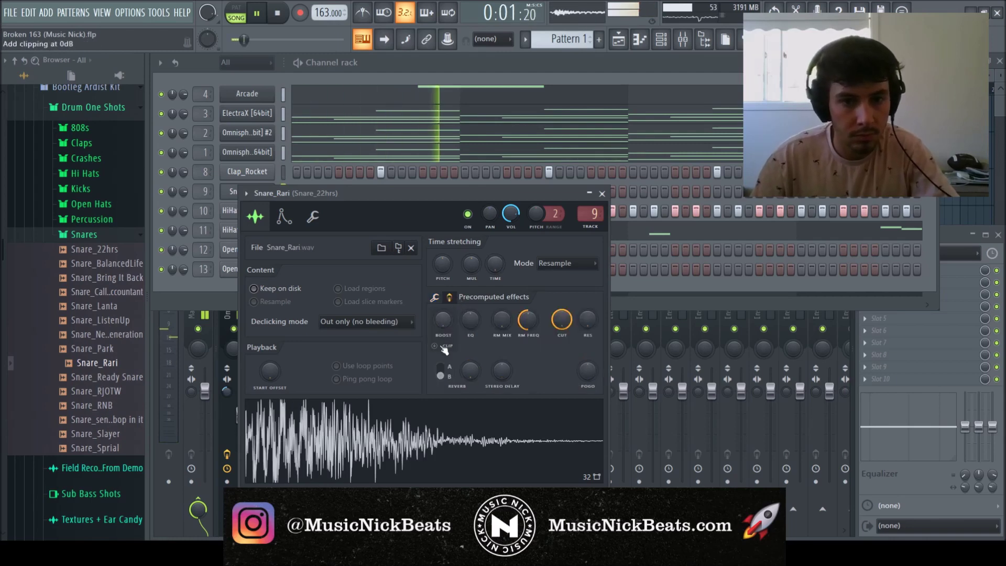
{"action": "left_click_drag", "start_coordinate": [443, 320], "coordinate": [445, 311]}
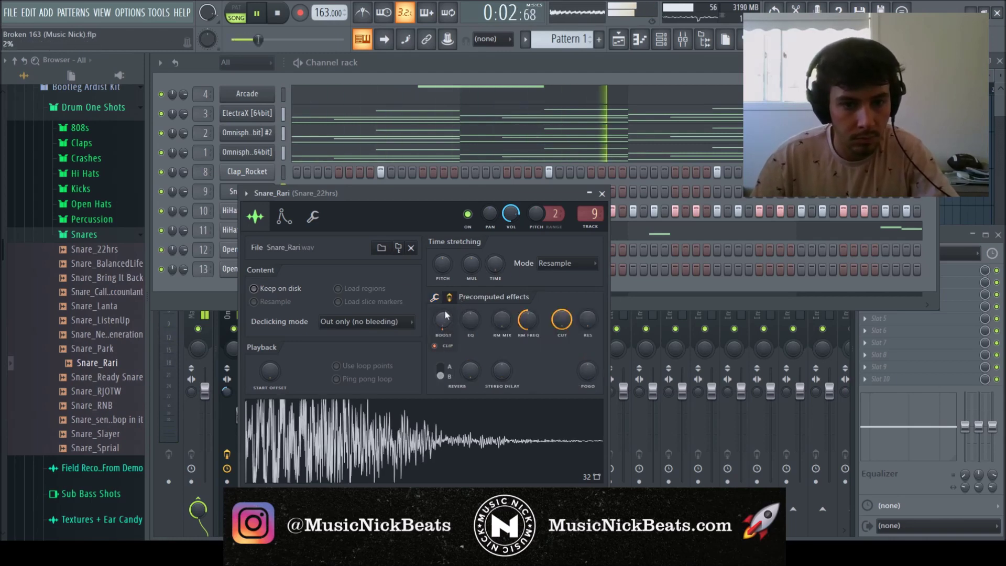
{"action": "left_click", "coordinate": [602, 194]}
Step: Relink Snare_Rari to mixer track 9, lower its volume and audition the other snares for comparison
{"action": "left_click", "coordinate": [476, 419]}
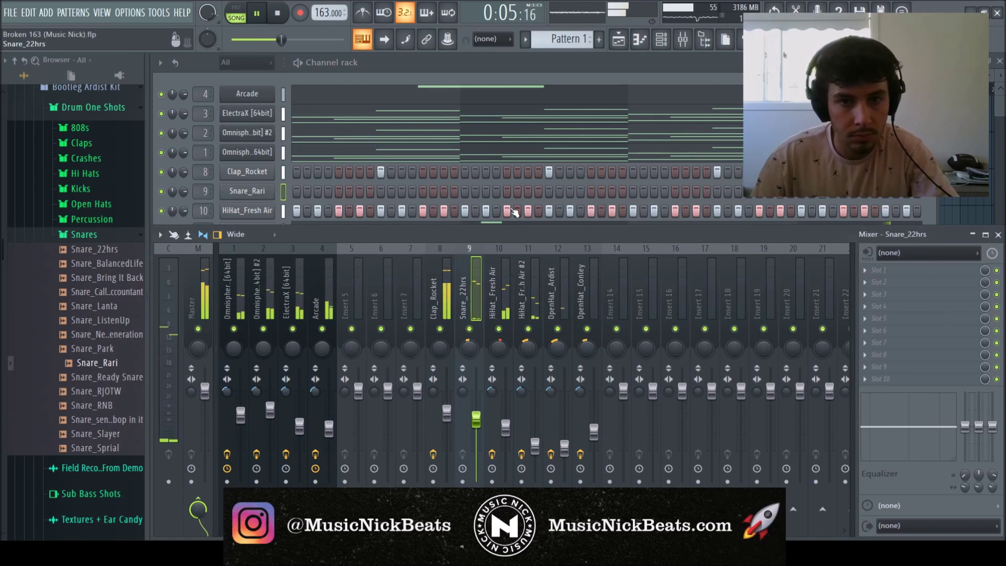
{"action": "key", "text": "ctrl+l"}
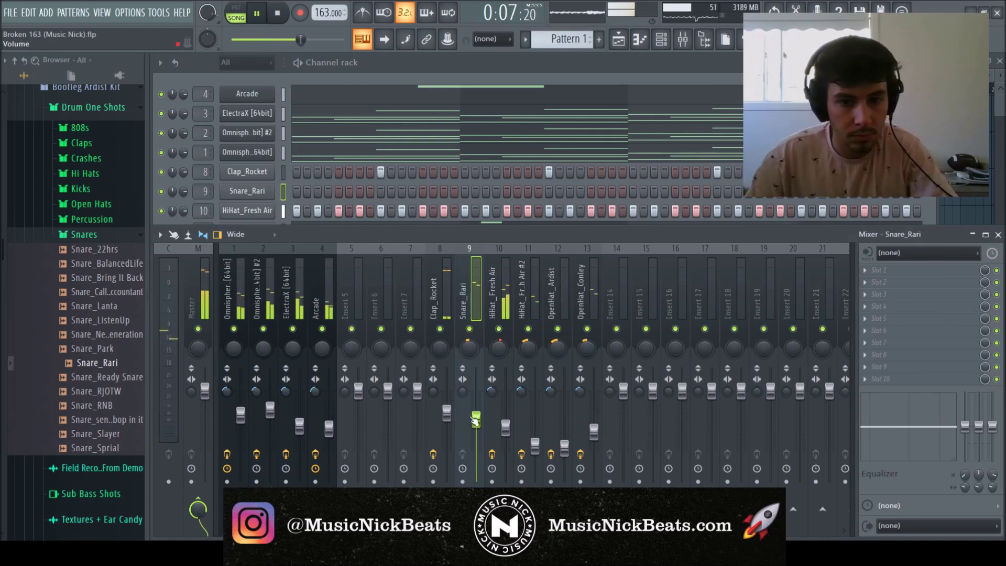
{"action": "left_click", "coordinate": [125, 264]}
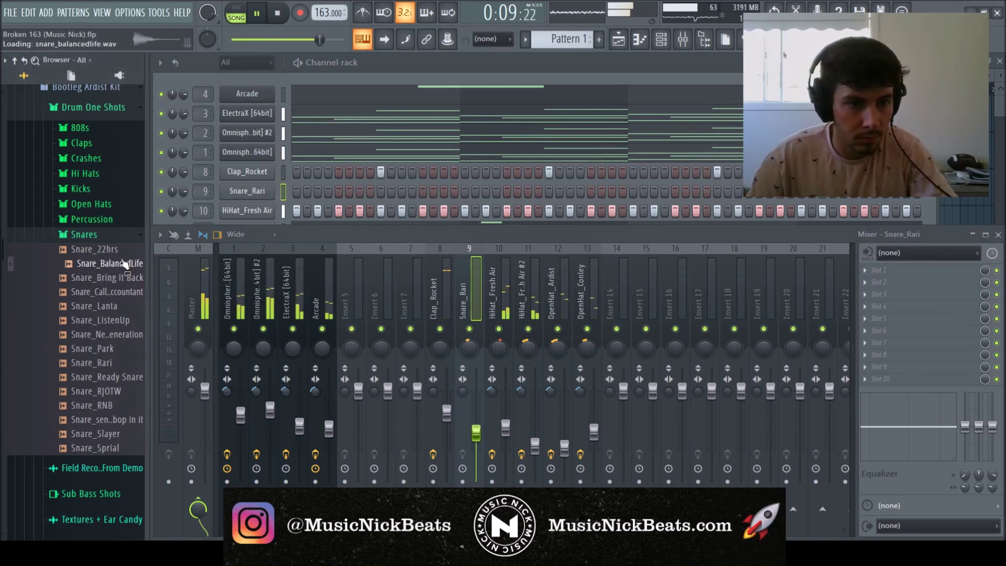
{"action": "left_click", "coordinate": [122, 251]}
{"action": "left_click", "coordinate": [118, 307]}
{"action": "left_click", "coordinate": [116, 335]}
{"action": "left_click", "coordinate": [116, 350]}
{"action": "left_click", "coordinate": [114, 363]}
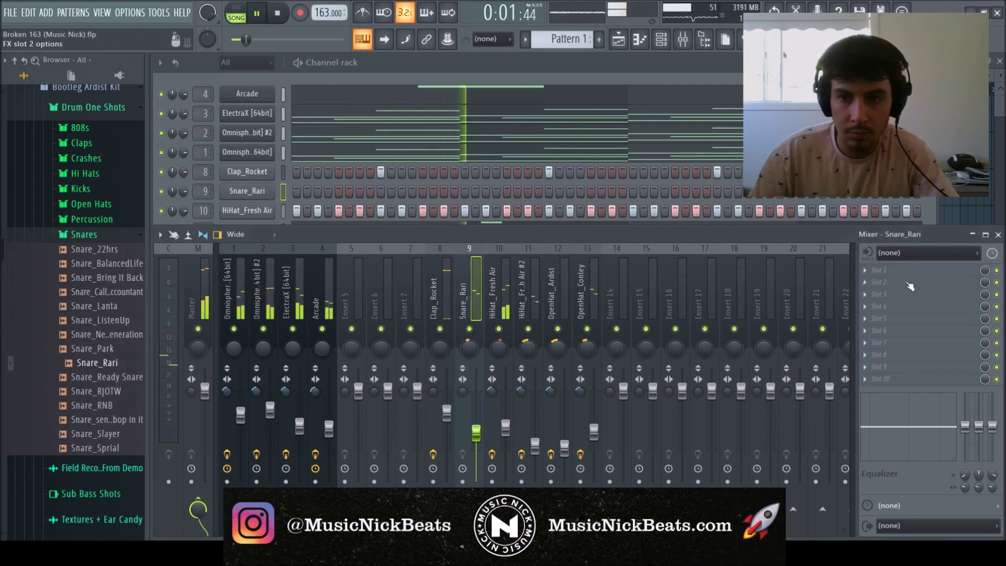
Step: Add Fruity parametric EQ 2 to Snare_Rari with the 30Hz + 18kHz cut preset, raising the low cut to about 219 Hz
{"action": "left_click", "coordinate": [692, 461]}
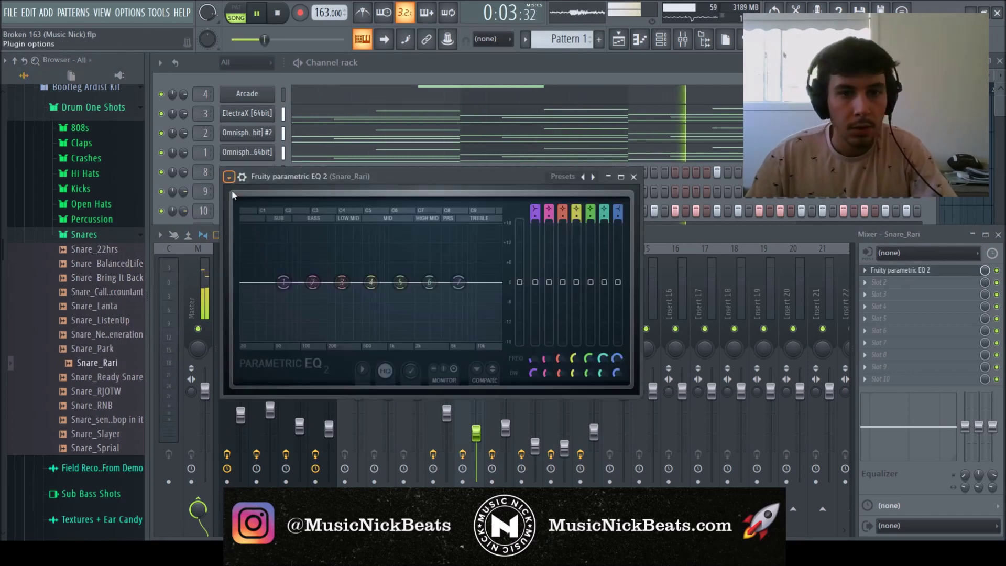
{"action": "left_click", "coordinate": [404, 271]}
{"action": "left_click_drag", "start_coordinate": [256, 282], "coordinate": [329, 283]}
{"action": "scroll", "coordinate": [500, 286], "scroll_direction": "up", "scroll_amount": 5}
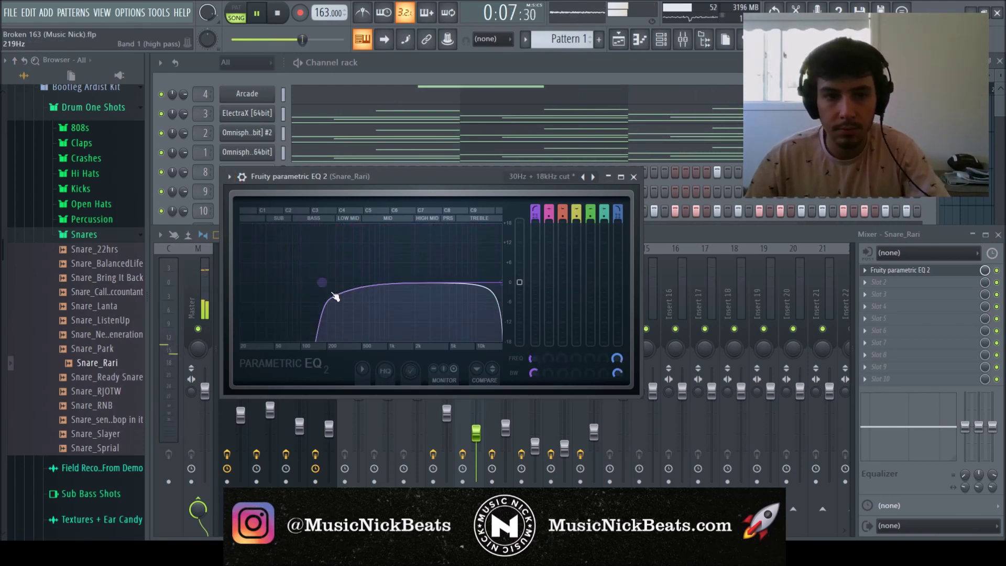
{"action": "left_click", "coordinate": [632, 177]}
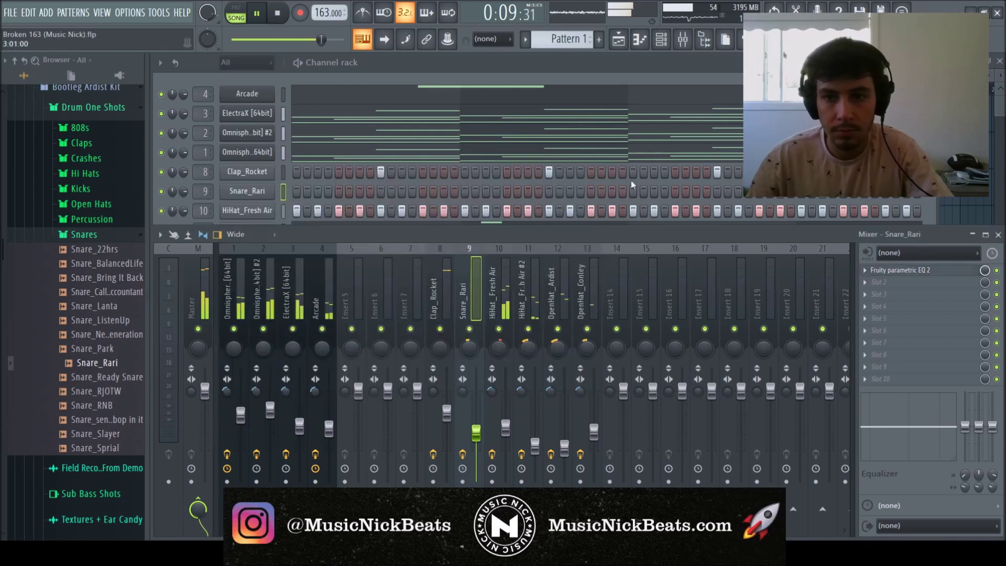
Step: Add 808 [ Zay Spinz ] from the Deso Drumkit's 808s folder as a new channel and stop playback
{"action": "left_click", "coordinate": [84, 234]}
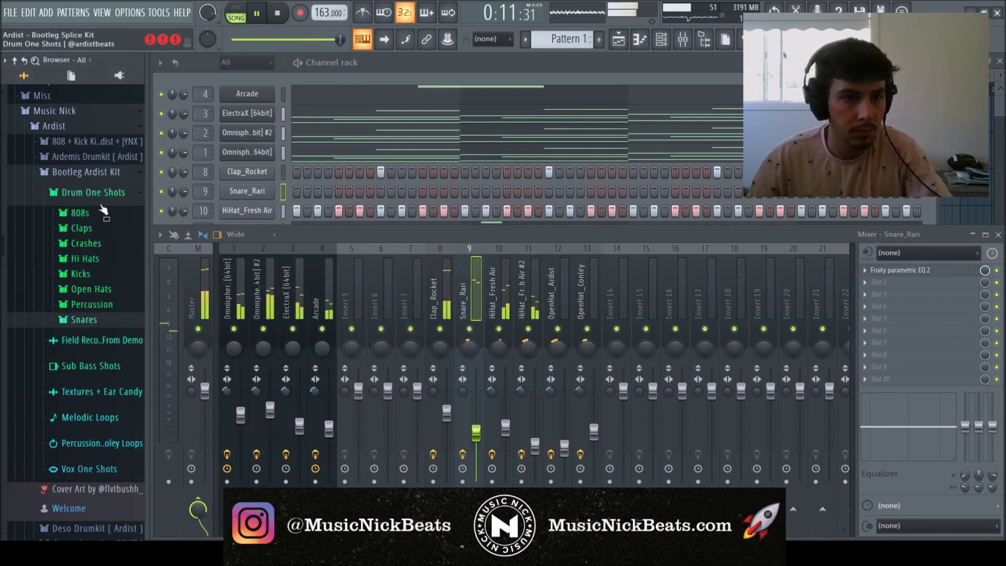
{"action": "left_click", "coordinate": [183, 219]}
{"action": "left_click", "coordinate": [92, 193]}
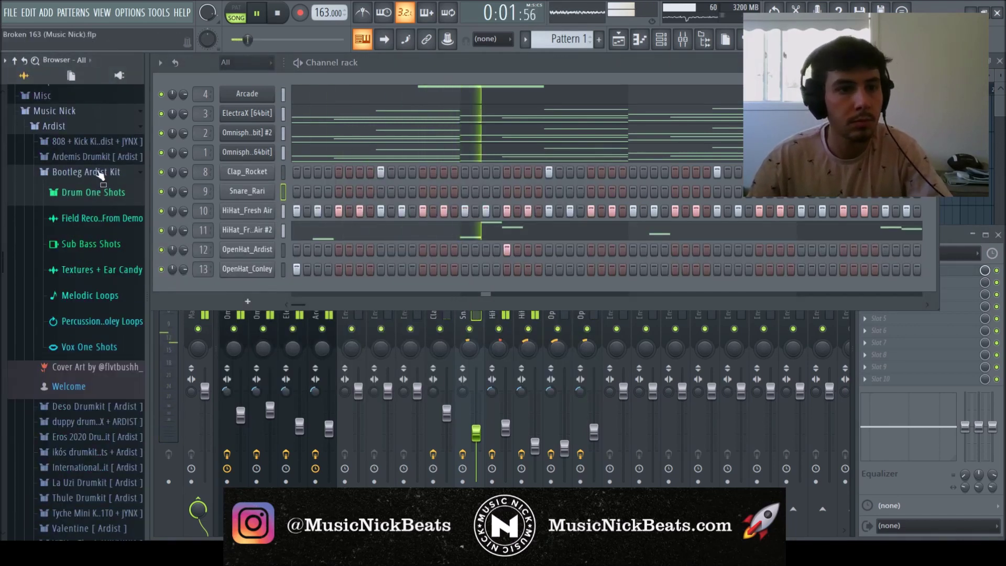
{"action": "left_click", "coordinate": [84, 171]}
{"action": "left_click", "coordinate": [81, 189]}
{"action": "left_click", "coordinate": [70, 202]}
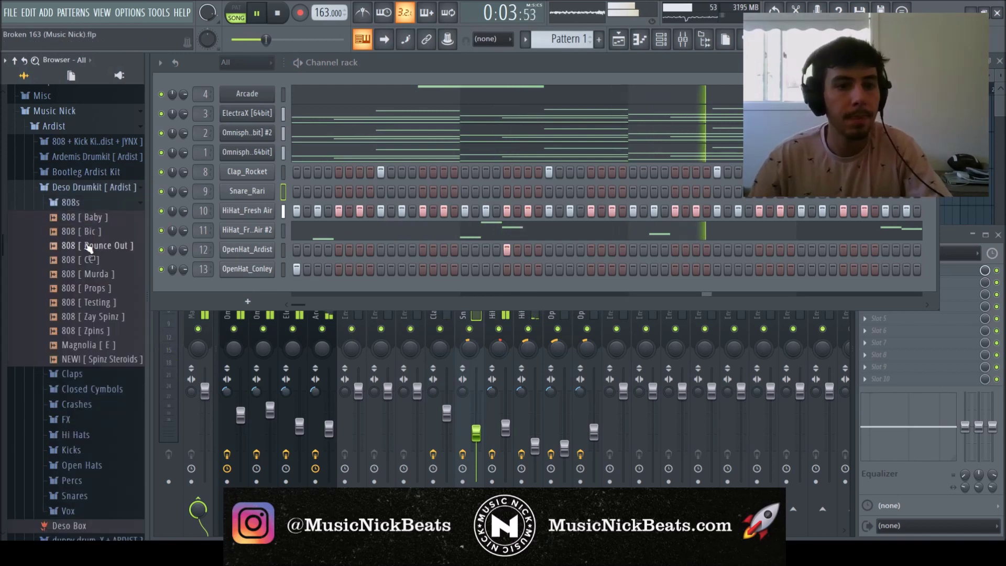
{"action": "left_click_drag", "start_coordinate": [103, 322], "coordinate": [249, 287]}
{"action": "key", "text": "space"}
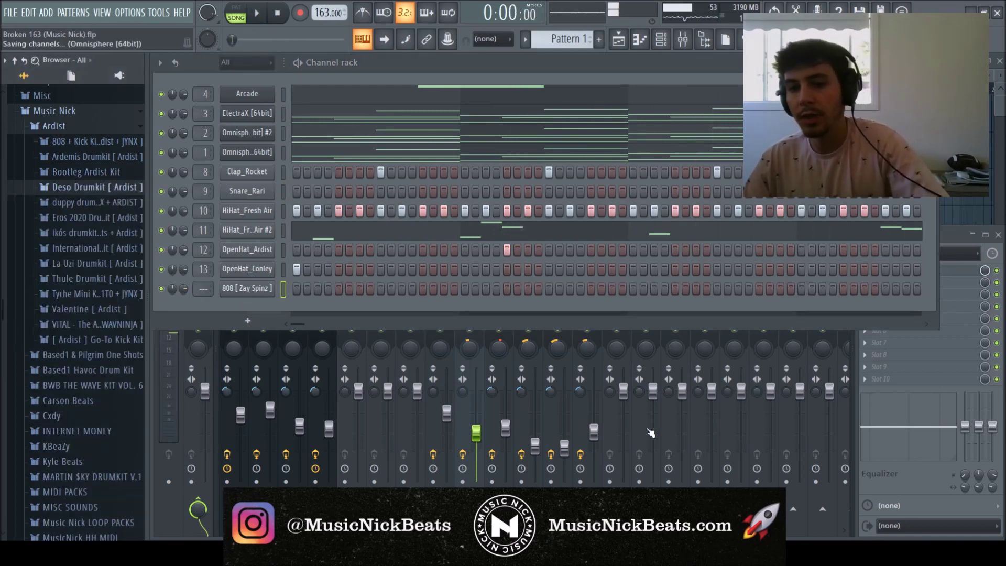
Step: Route 808 [ Zay Spinz ] to mixer track 14 and lower its volume
{"action": "left_click", "coordinate": [632, 397]}
{"action": "left_click_drag", "start_coordinate": [623, 390], "coordinate": [623, 426]}
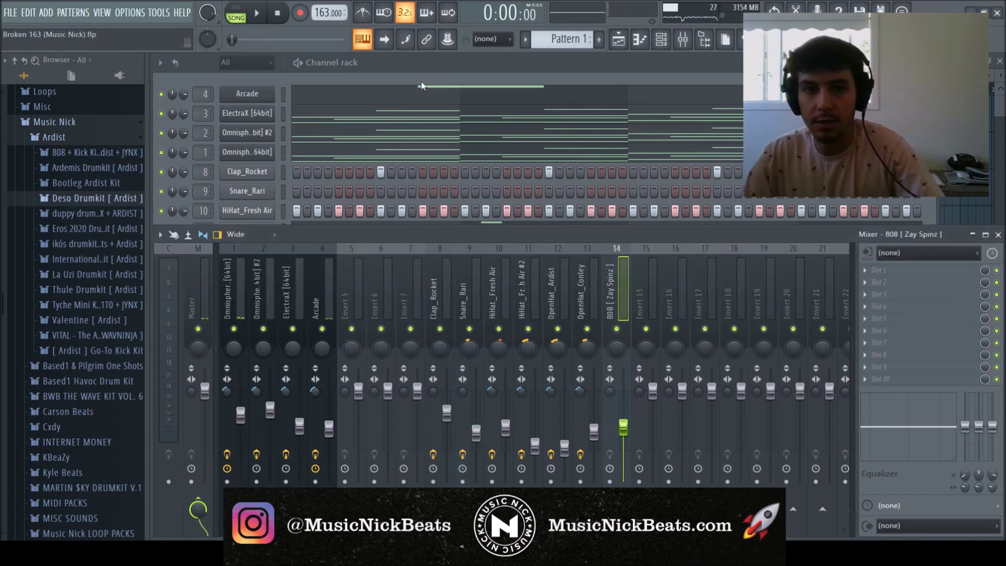
{"action": "left_click", "coordinate": [422, 83]}
Step: Trim the silence from the 808 [ Zay Spinz ] sample and set its levels adjustment volume to 122%
{"action": "left_click", "coordinate": [263, 291]}
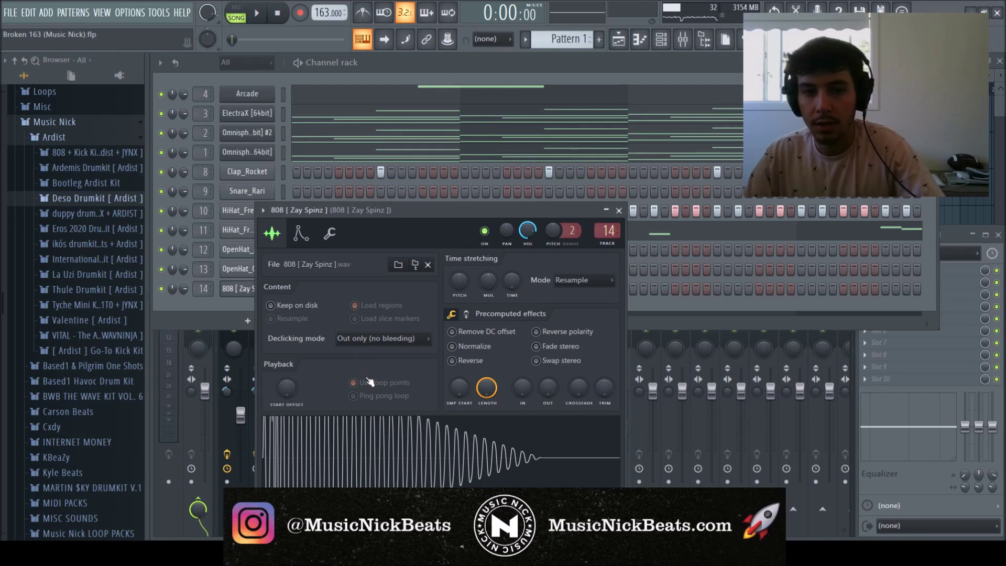
{"action": "left_click_drag", "start_coordinate": [592, 384], "coordinate": [536, 186]}
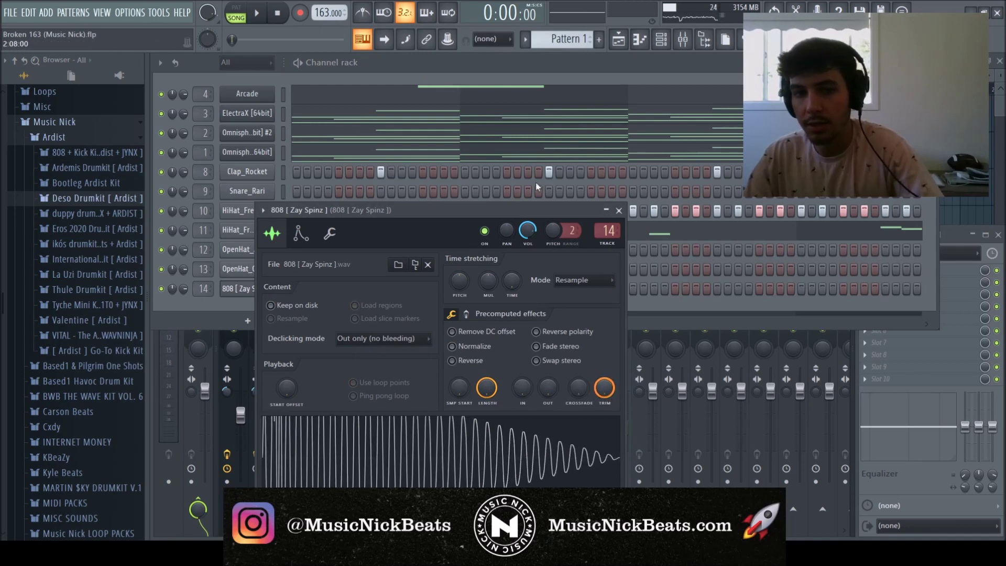
{"action": "left_click", "coordinate": [329, 234]}
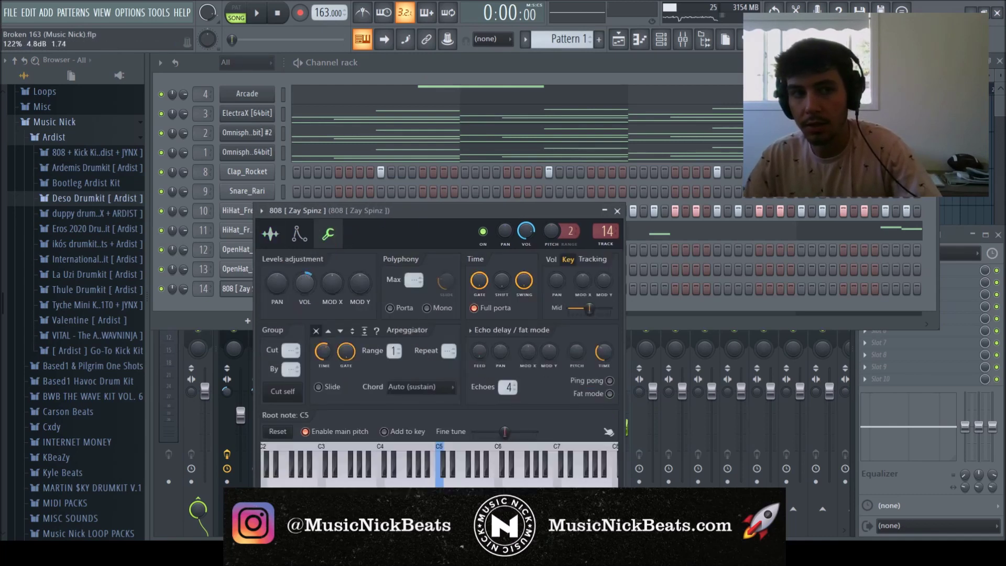
{"action": "left_click", "coordinate": [272, 233]}
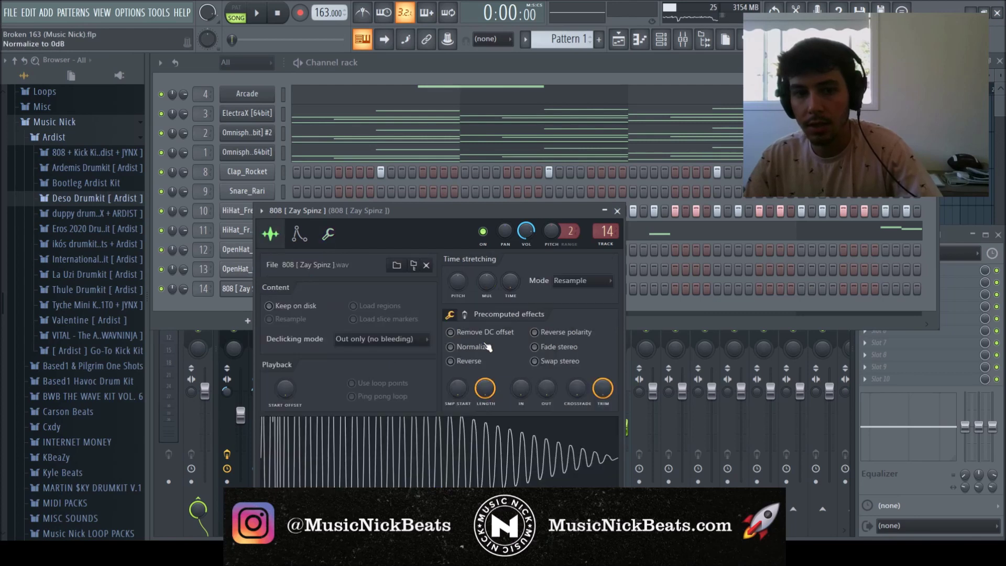
{"action": "left_click", "coordinate": [617, 211]}
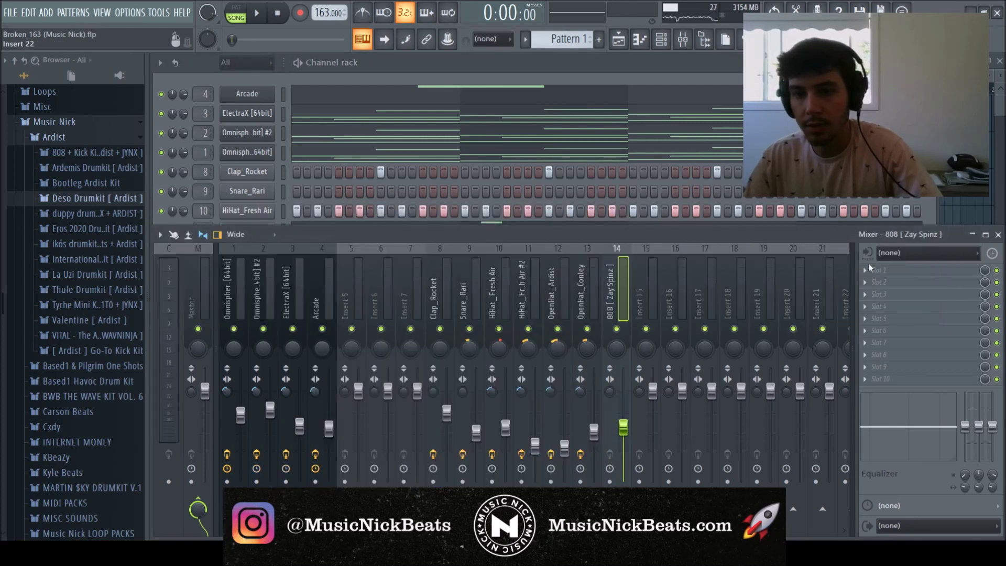
Step: Tune the 808 [ Zay Spinz ] sample to C2 in Newtone and load the corrected audio back into its sampler channel
{"action": "left_click", "coordinate": [756, 242]}
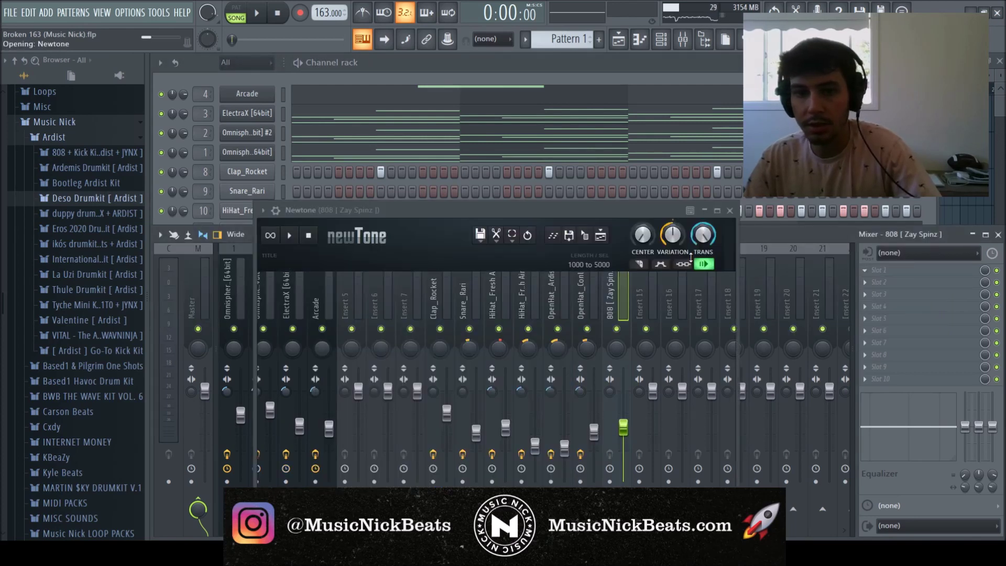
{"action": "left_click_drag", "start_coordinate": [568, 208], "coordinate": [727, 120]}
{"action": "left_click", "coordinate": [643, 70]}
{"action": "left_click", "coordinate": [247, 289]}
{"action": "left_click_drag", "start_coordinate": [304, 445], "coordinate": [596, 369]}
{"action": "left_click_drag", "start_coordinate": [839, 360], "coordinate": [841, 364]}
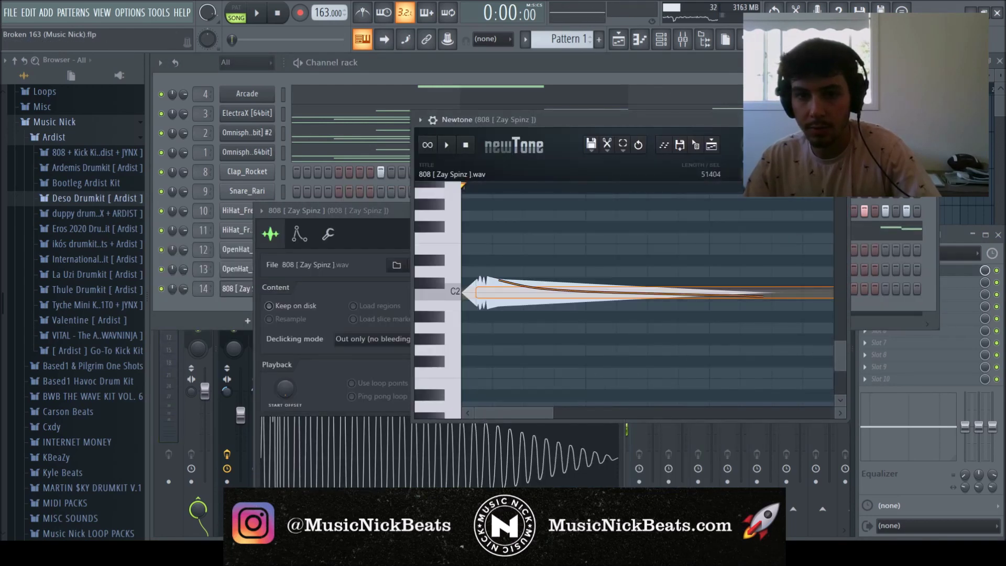
{"action": "left_click_drag", "start_coordinate": [697, 145], "coordinate": [397, 467]}
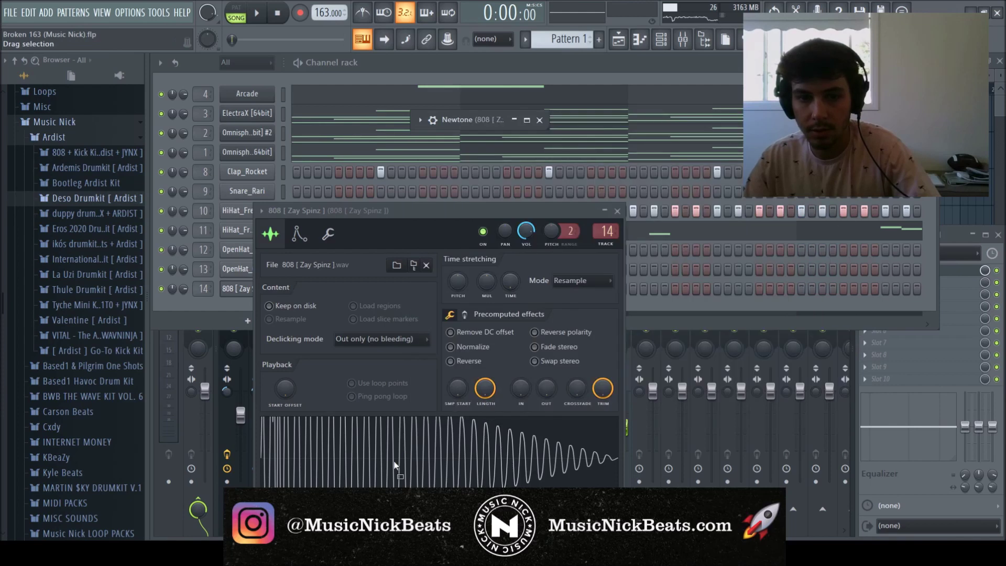
{"action": "left_click", "coordinate": [842, 120]}
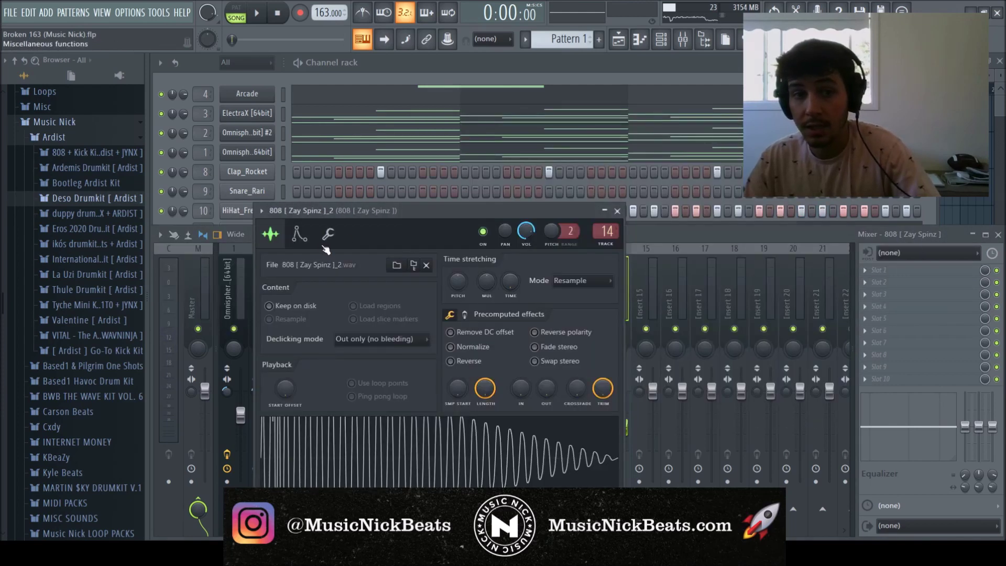
{"action": "left_click", "coordinate": [328, 236]}
{"action": "left_click", "coordinate": [269, 235]}
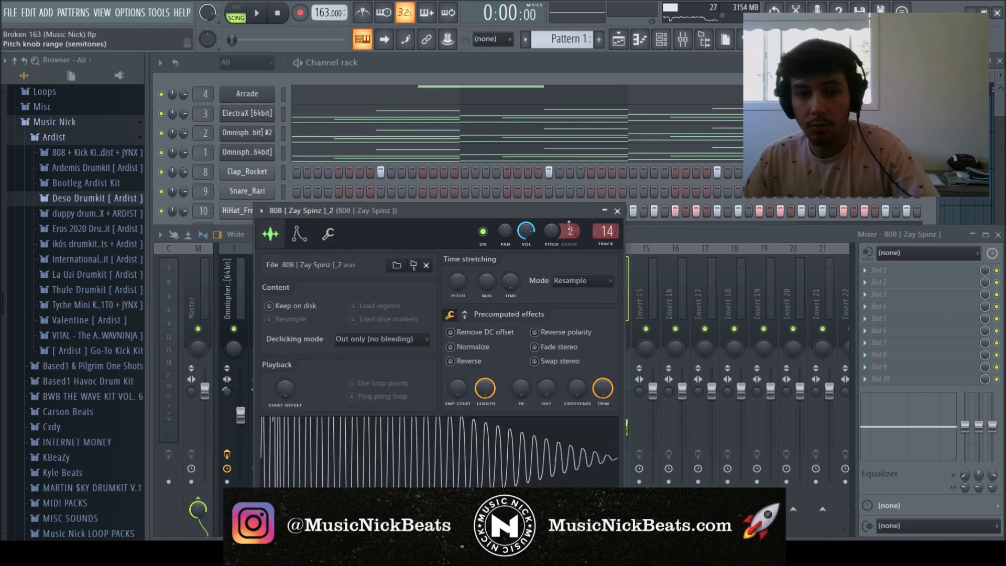
{"action": "left_click", "coordinate": [618, 211]}
Step: Add an 808 note at the start of bar 1 in the piano roll and audition it with the pattern
{"action": "left_click", "coordinate": [524, 63]}
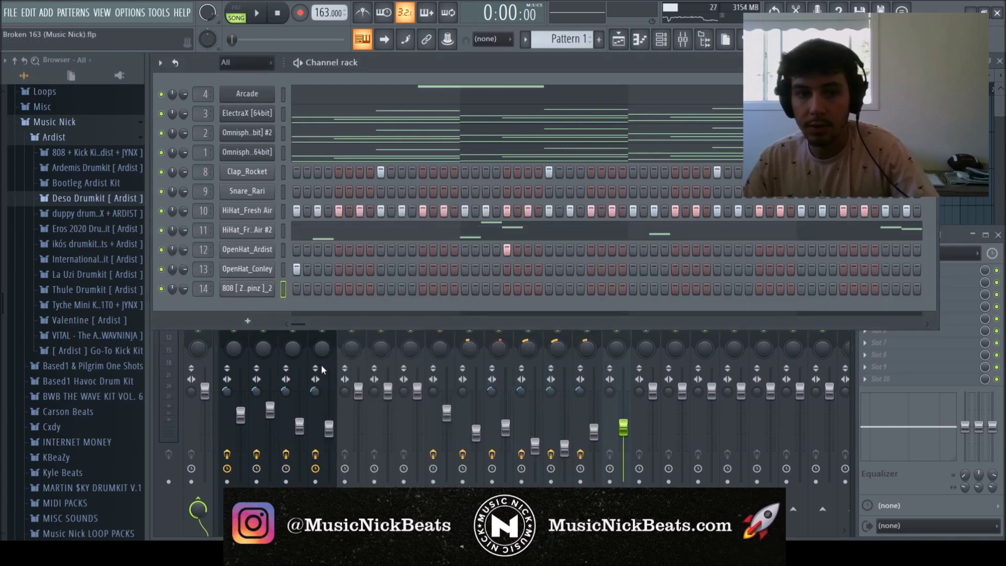
{"action": "key", "text": "F7"}
{"action": "key", "text": "space"}
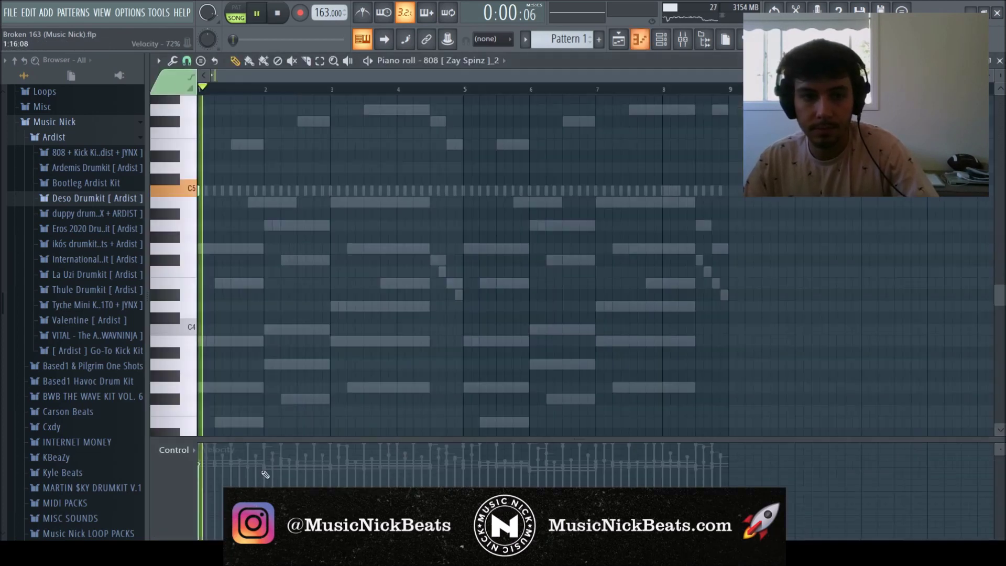
{"action": "key", "text": "space"}
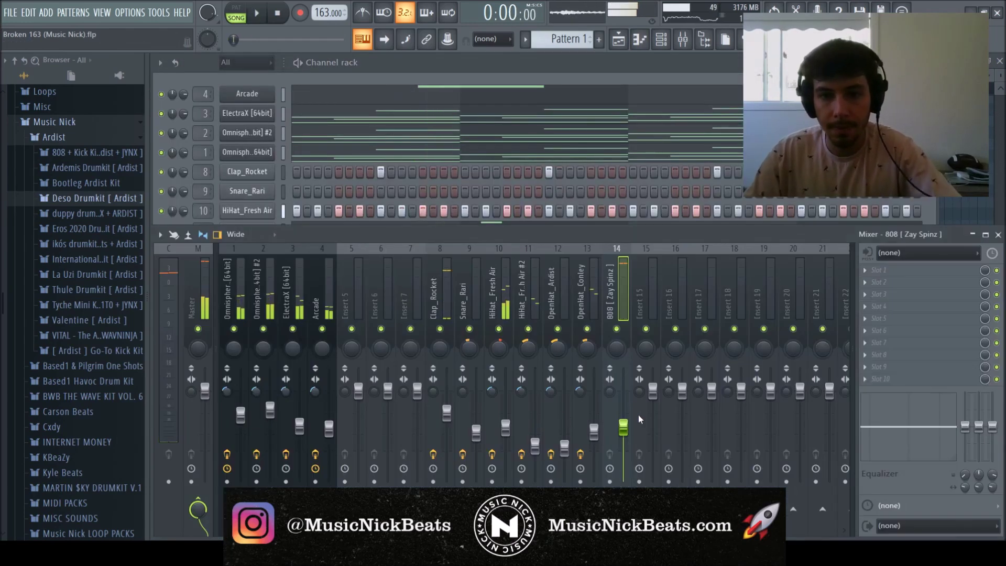
Step: Lower the 808's mixer track volume to about -12.2 dB and check the level against the pattern
{"action": "key", "text": "space"}
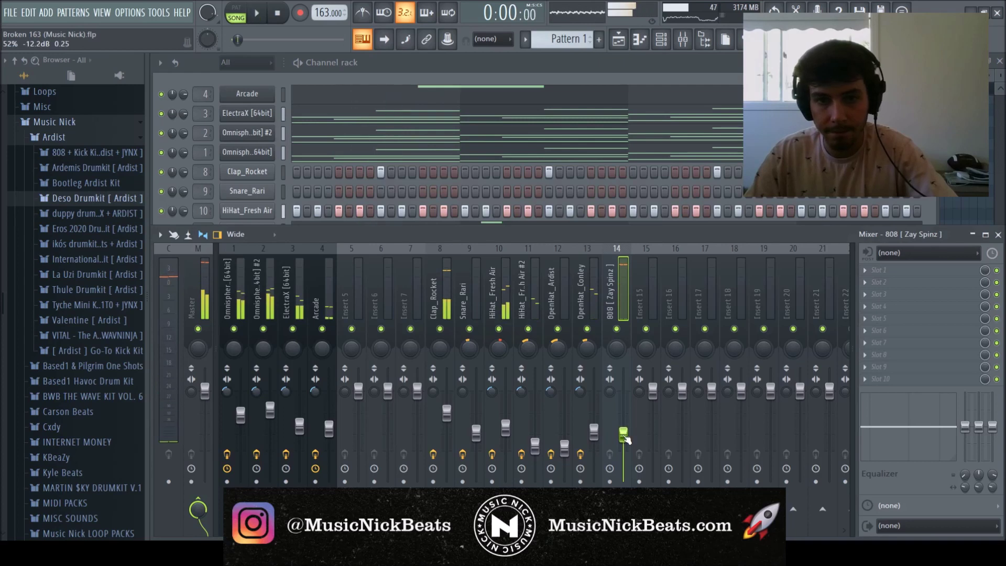
{"action": "left_click_drag", "start_coordinate": [623, 435], "coordinate": [624, 438]}
{"action": "left_click", "coordinate": [449, 68]}
{"action": "key", "text": "space"}
{"action": "key", "text": "space"}
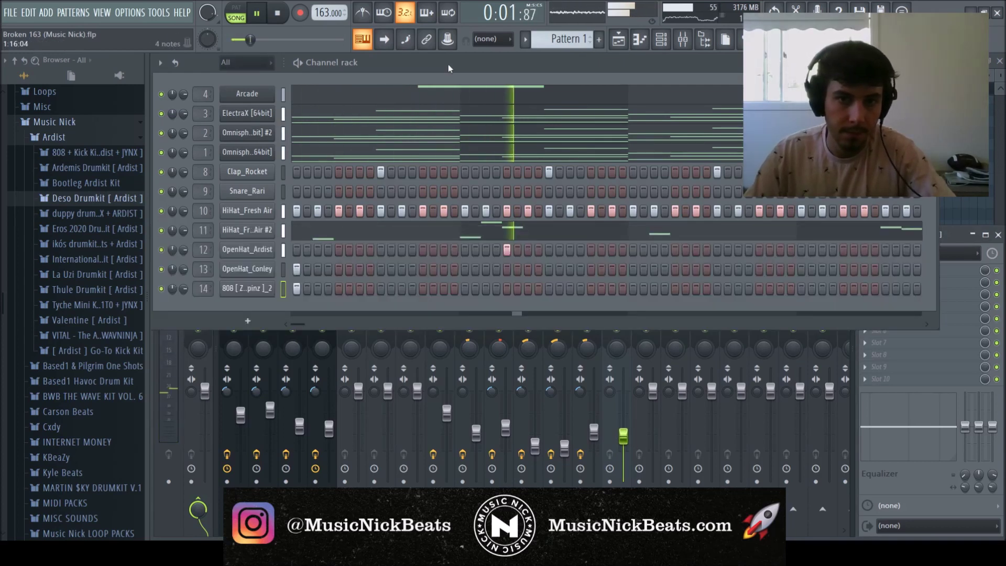
{"action": "key", "text": "space"}
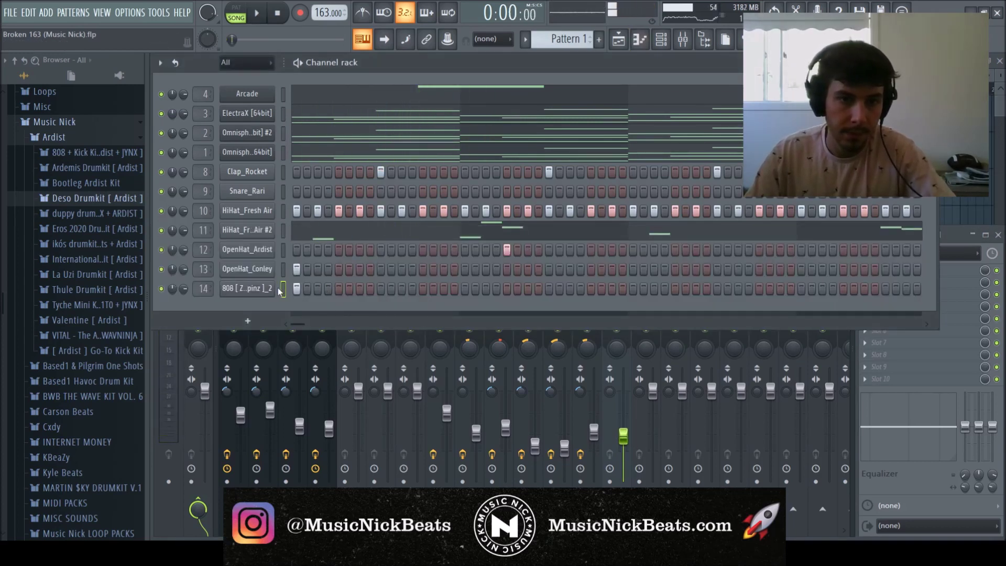
Step: Set the 808's opening notes in the piano roll to E5 at the start of bar 1 and F#5 in bar 2
{"action": "key", "text": "F7"}
{"action": "scroll", "coordinate": [292, 294], "scroll_direction": "down", "scroll_amount": 9}
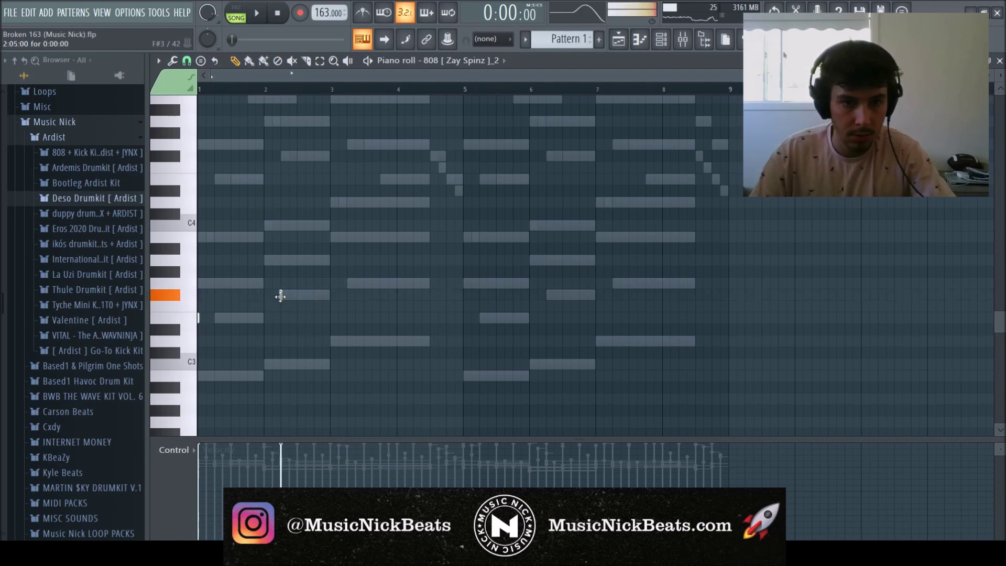
{"action": "key", "text": "space"}
{"action": "scroll", "coordinate": [353, 290], "scroll_direction": "up", "scroll_amount": 6}
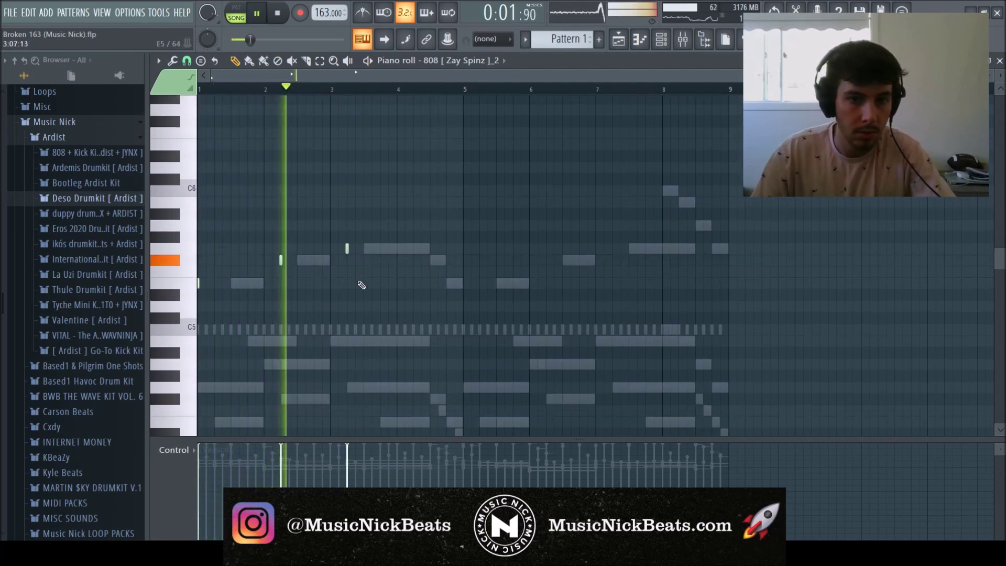
{"action": "key", "text": "space"}
Step: Place two G5 notes for the 808 in bar 3, one on the downbeat, and a B4 note in bar 4
{"action": "right_click", "coordinate": [347, 248]}
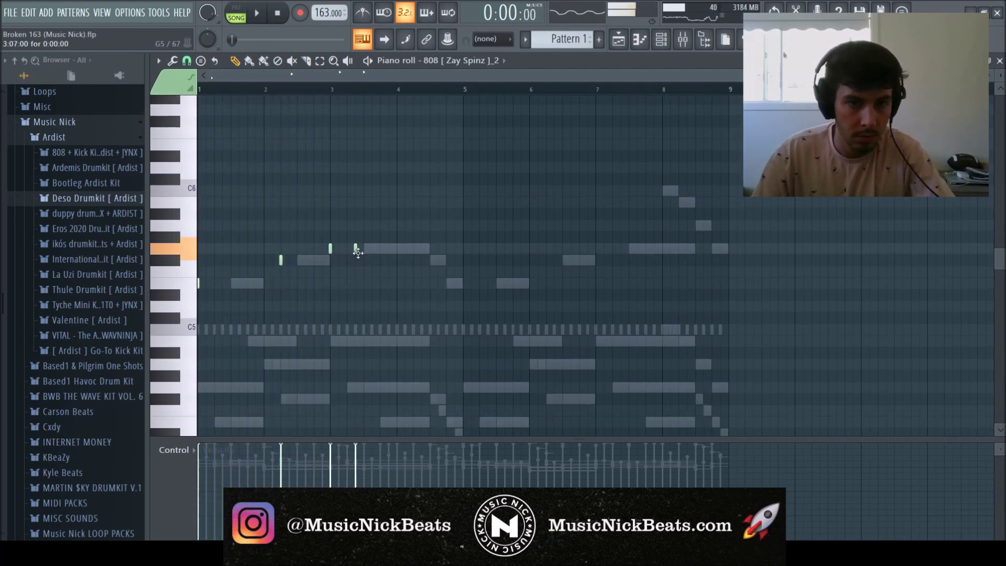
{"action": "key", "text": "space"}
{"action": "scroll", "coordinate": [367, 262], "scroll_direction": "down", "scroll_amount": 1}
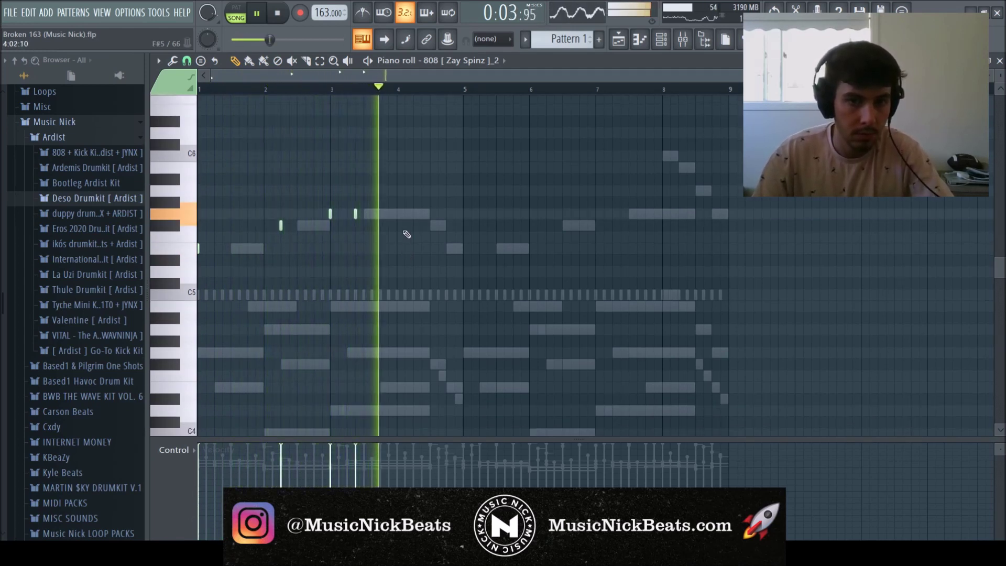
{"action": "left_click", "coordinate": [414, 306]}
{"action": "key", "text": "space"}
Step: Duplicate the 808 notes of bars 1 to 4 into bars 5 to 8 and clear the selection
{"action": "left_click_drag", "start_coordinate": [465, 89], "coordinate": [199, 89]}
{"action": "key", "text": "ctrl+b"}
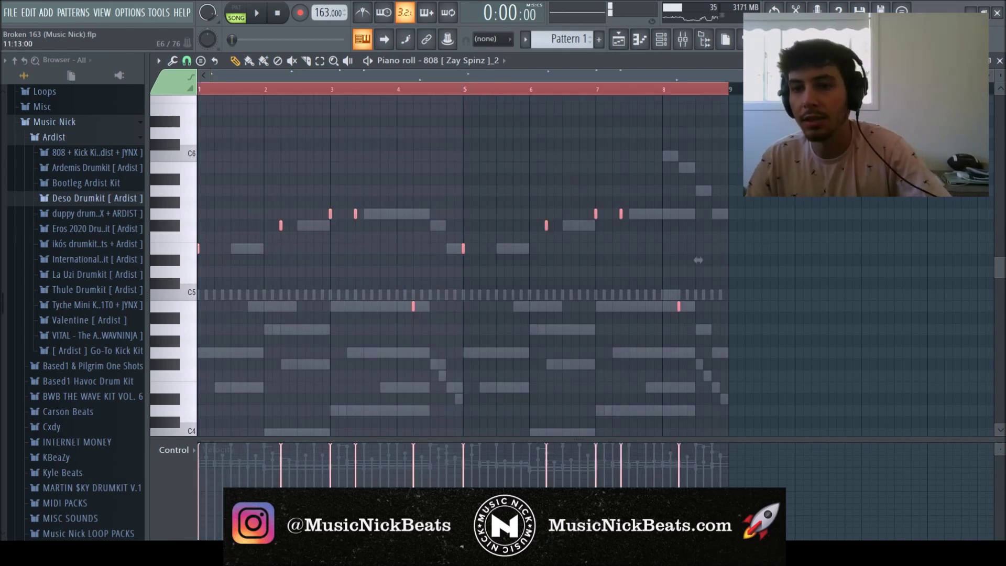
{"action": "key", "text": "ctrl+d"}
Step: Add an extra 808 note near the end of bar 8 and settle it on A5 while listening
{"action": "key", "text": "space"}
{"action": "left_click", "coordinate": [704, 157]}
{"action": "key", "text": "space"}
{"action": "key", "text": "space"}
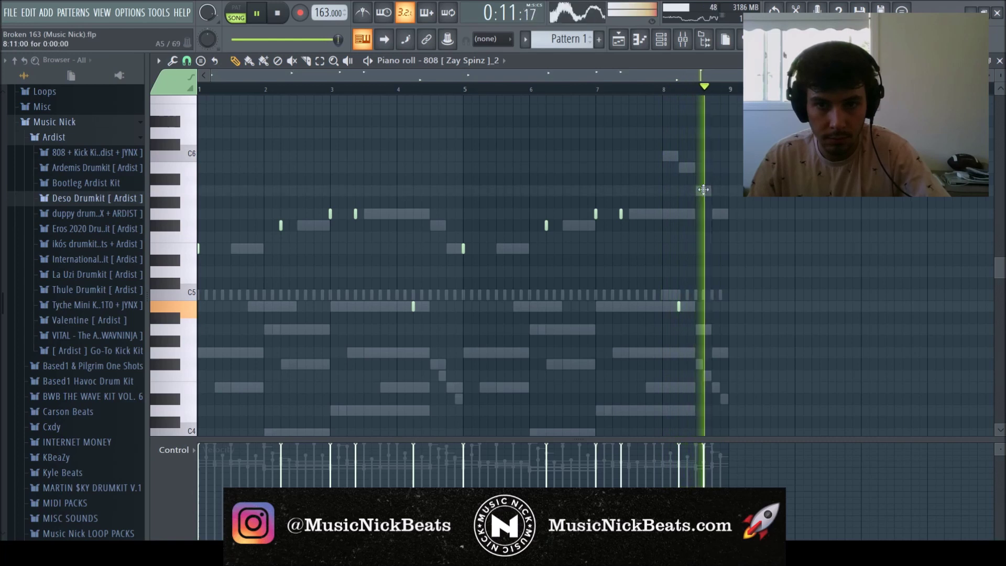
{"action": "mouse_move", "coordinate": [707, 157]}
{"action": "left_mouse_down"}
{"action": "mouse_move", "coordinate": [707, 191]}
{"action": "mouse_move", "coordinate": [703, 171]}
{"action": "left_mouse_up"}
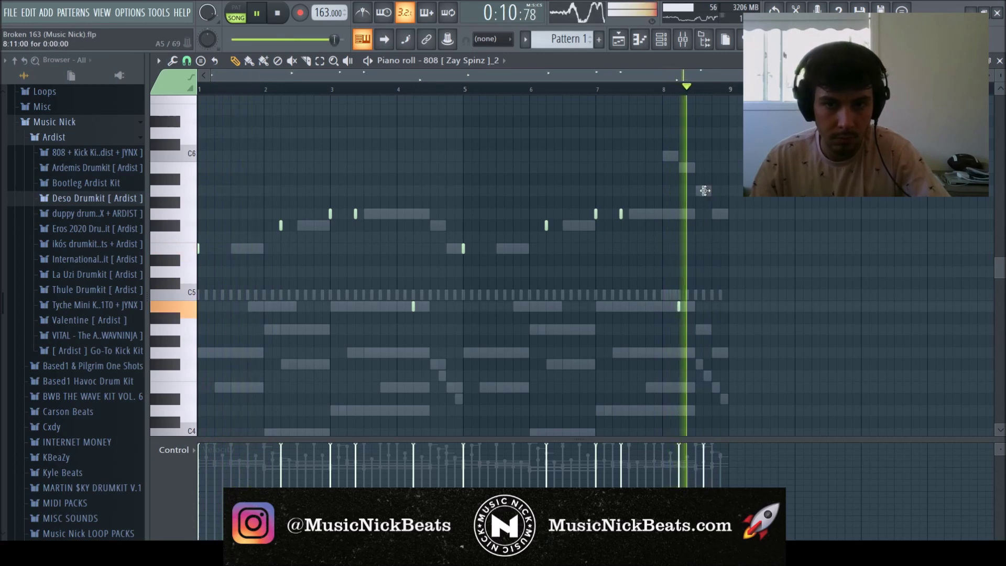
{"action": "left_click_drag", "start_coordinate": [703, 167], "coordinate": [704, 192]}
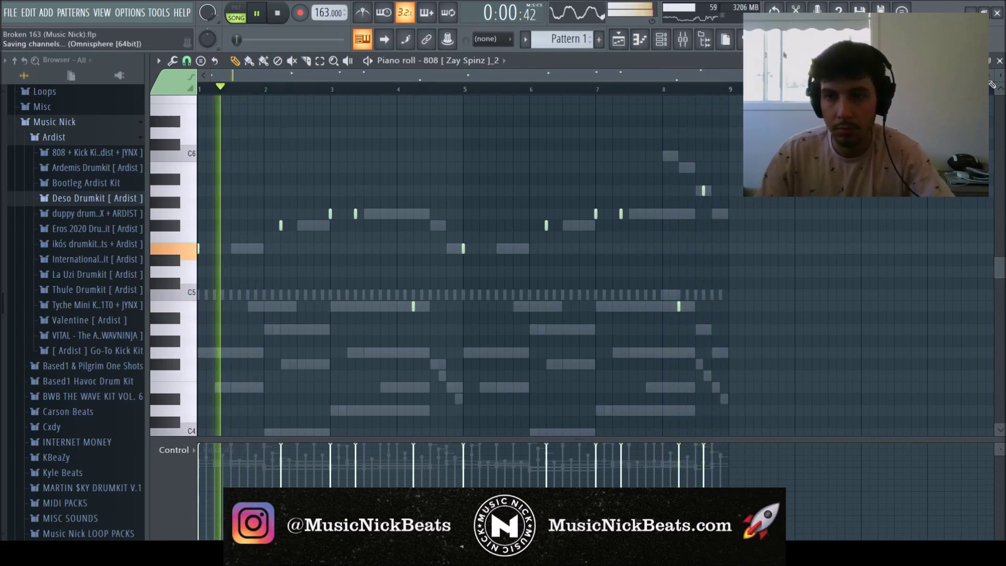
Step: Fine-tune the 808's mixer volume during playback, save the project and select the Master track
{"action": "left_click", "coordinate": [999, 60]}
{"action": "left_click_drag", "start_coordinate": [623, 435], "coordinate": [623, 436]}
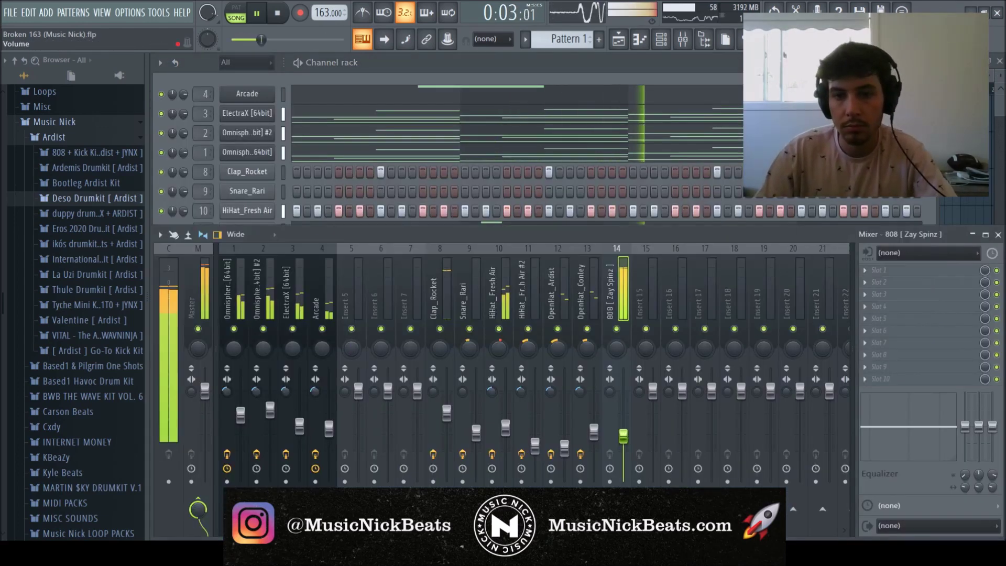
{"action": "key", "text": "ctrl+s"}
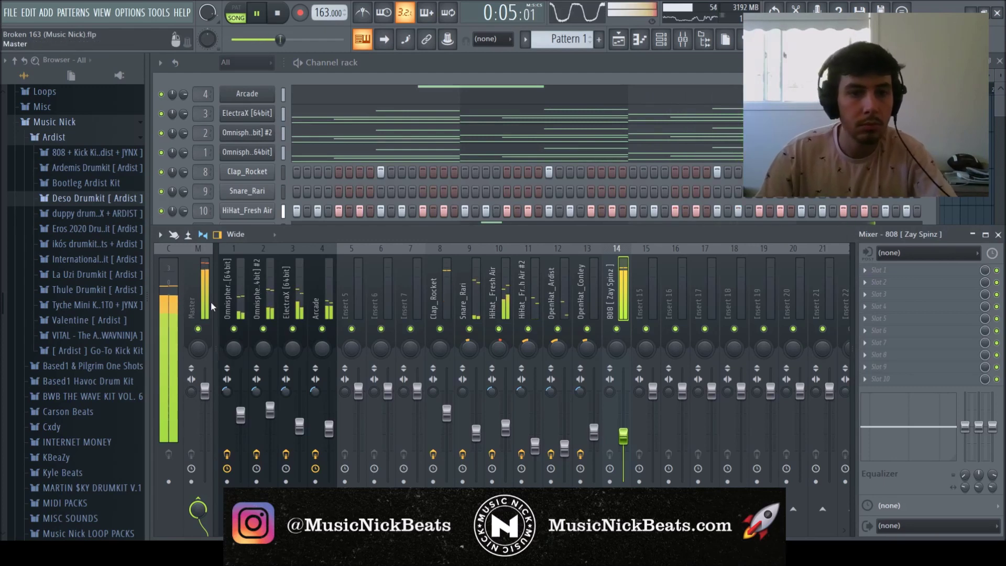
{"action": "left_click", "coordinate": [210, 293]}
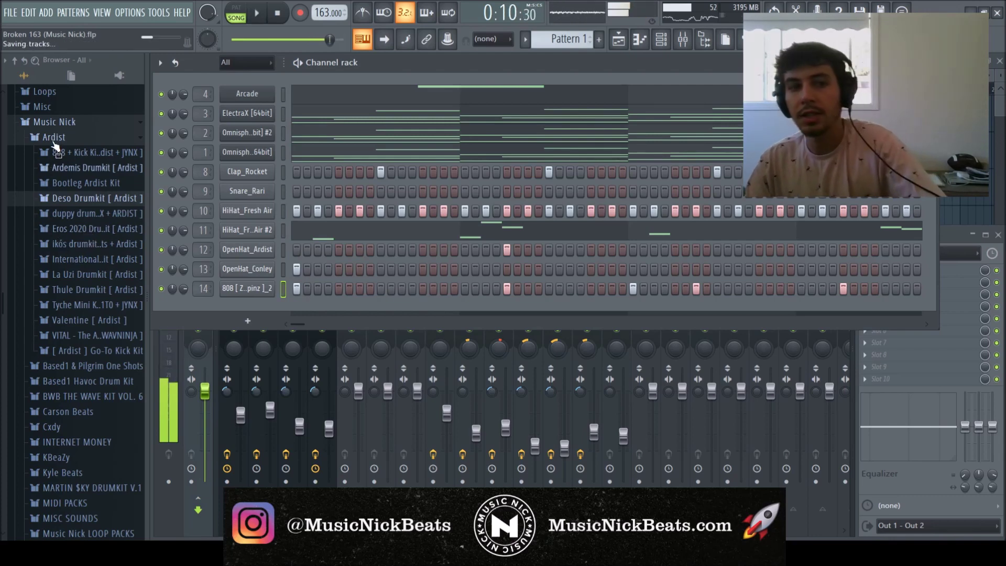
Step: Add nm - berry kick as a new channel from the Kicks folder of a Nick Mira drum kit under INTERNET MONEY
{"action": "left_click", "coordinate": [53, 139]}
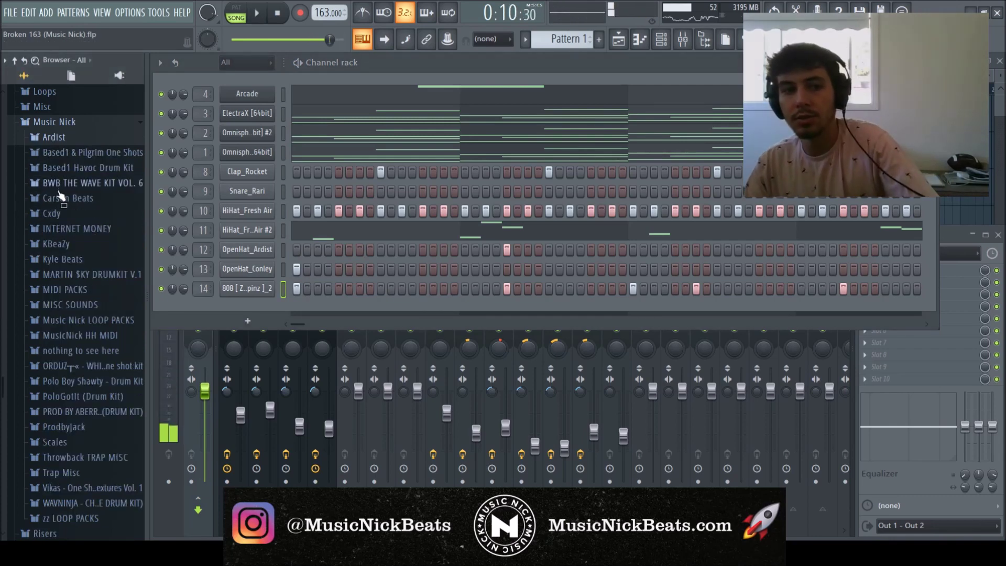
{"action": "left_click", "coordinate": [66, 230]}
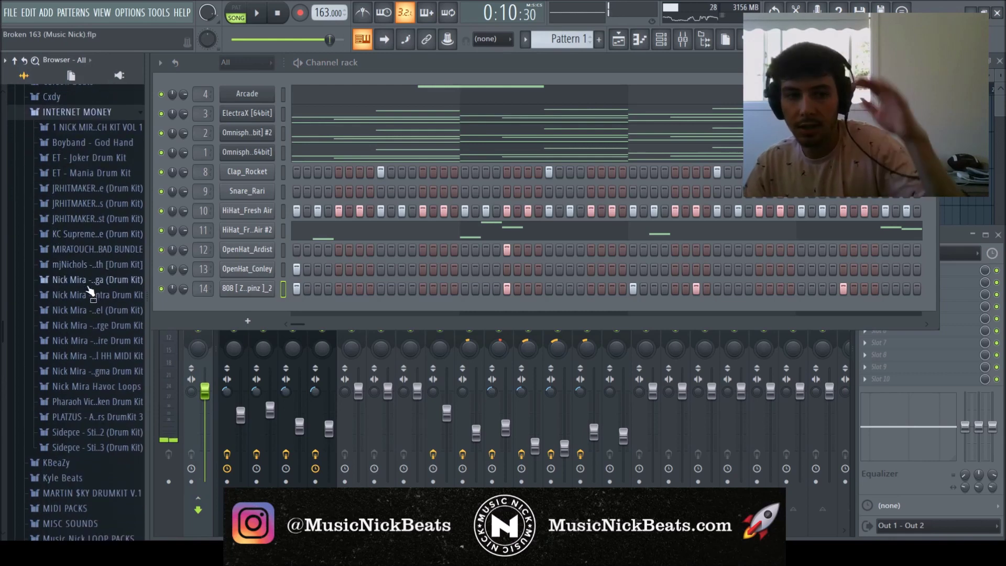
{"action": "left_click", "coordinate": [102, 326]}
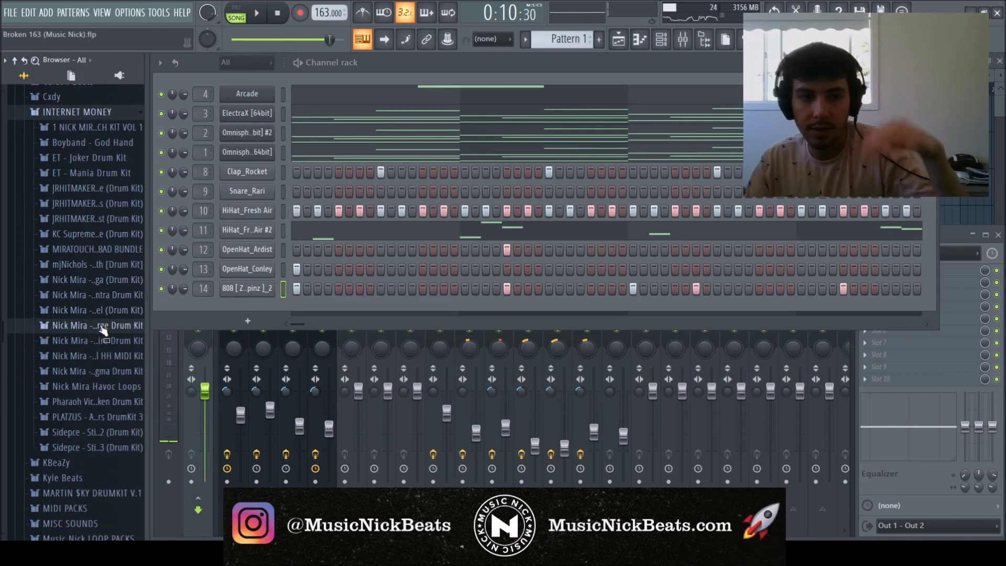
{"action": "left_click", "coordinate": [99, 406]}
{"action": "left_click_drag", "start_coordinate": [93, 416], "coordinate": [284, 294]}
Step: Copy the 808's rhythm to the nm - berry kick channel with every note on C5 and play it back
{"action": "left_click", "coordinate": [284, 293]}
{"action": "key", "text": "ctrl+c"}
{"action": "left_click", "coordinate": [283, 309]}
{"action": "key", "text": "ctrl+v"}
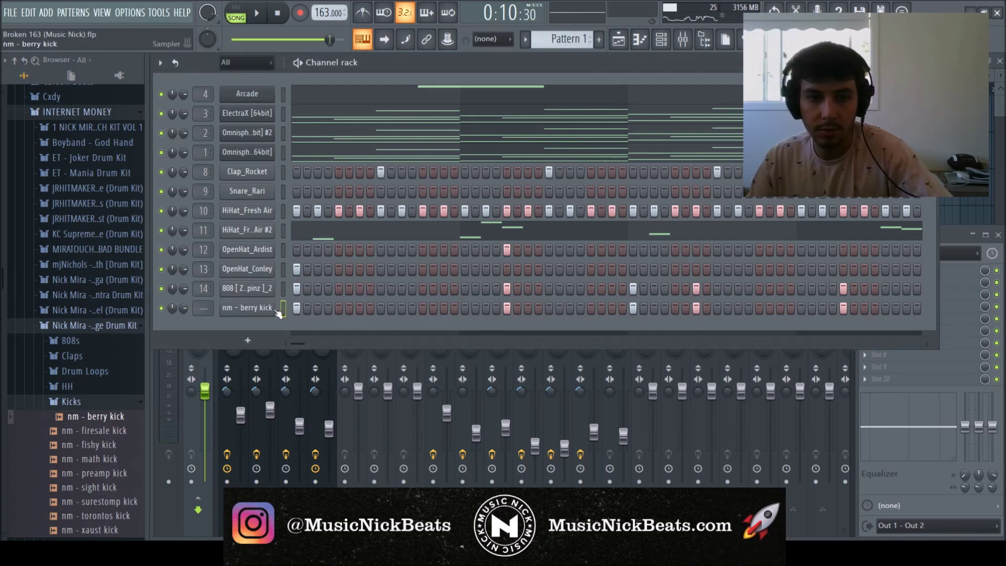
{"action": "key", "text": "F7"}
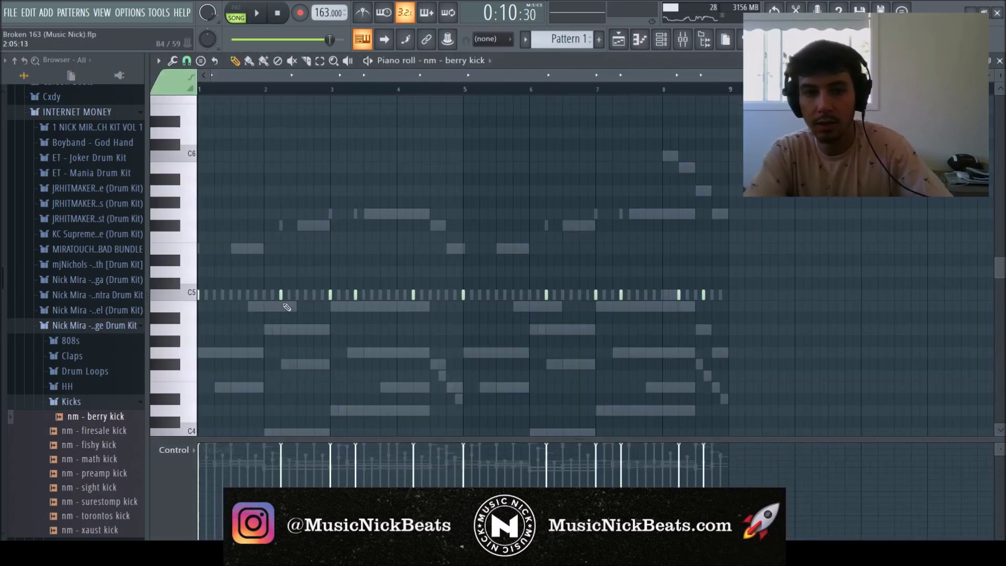
{"action": "key", "text": "space"}
{"action": "key", "text": "F7"}
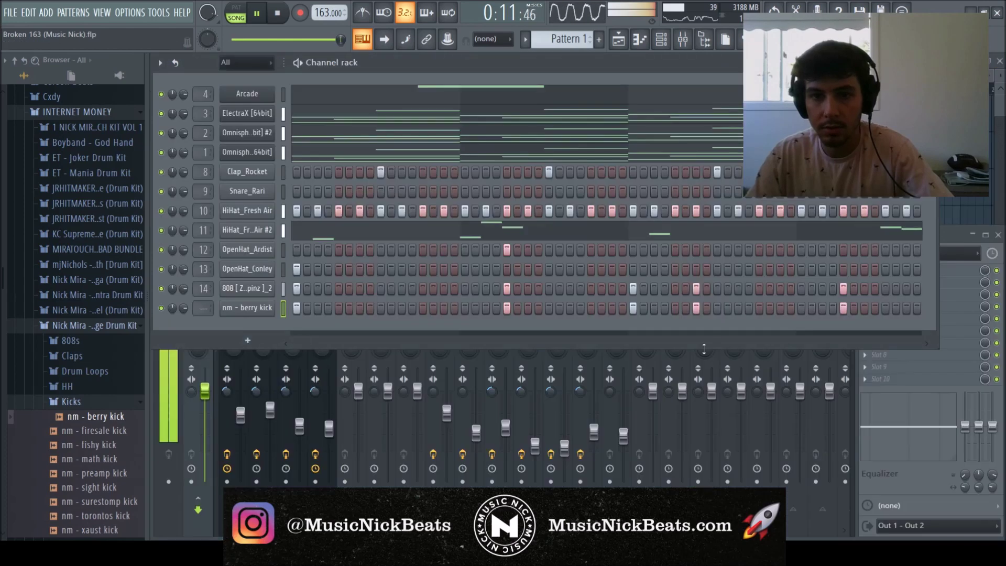
Step: Route nm - berry kick to mixer track 15, lower its volume to about -8.6 dB and collapse the drum kit folder
{"action": "left_click_drag", "start_coordinate": [652, 390], "coordinate": [655, 427]}
{"action": "key", "text": "space"}
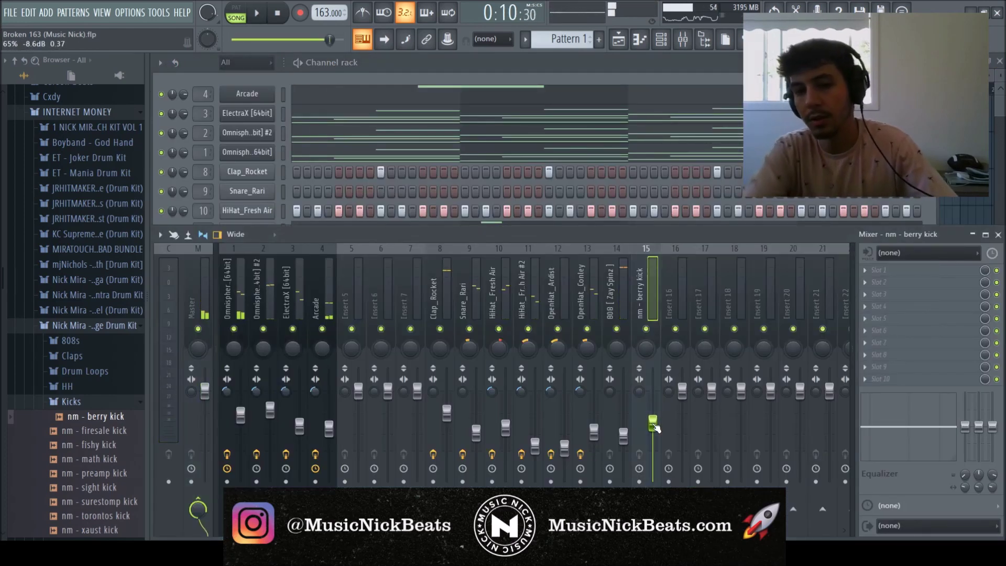
{"action": "left_click", "coordinate": [90, 403]}
{"action": "left_click", "coordinate": [88, 325]}
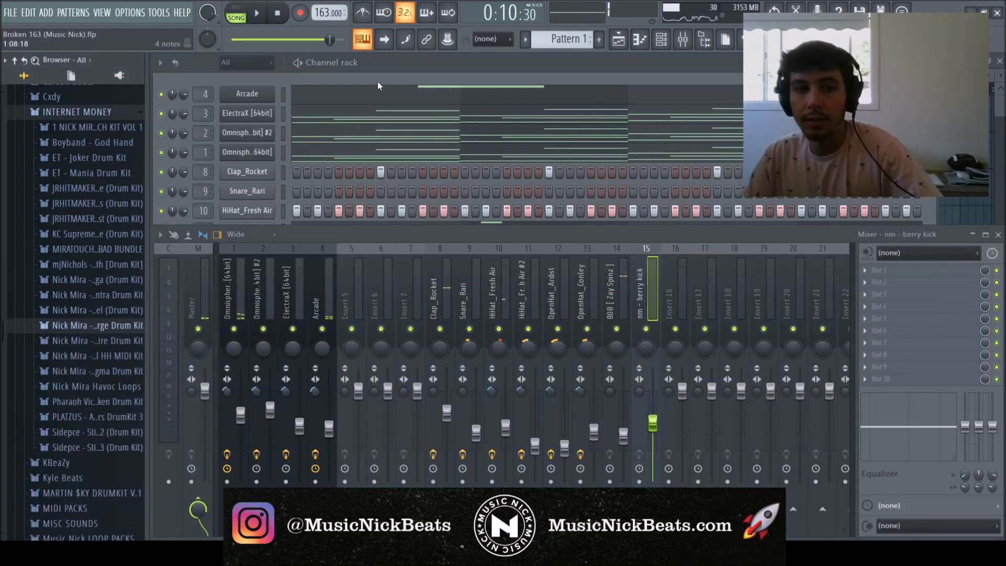
Step: Trim the silence from the nm - berry kick sample in its channel settings
{"action": "left_click", "coordinate": [375, 83]}
{"action": "left_click", "coordinate": [264, 310]}
{"action": "left_click", "coordinate": [346, 250]}
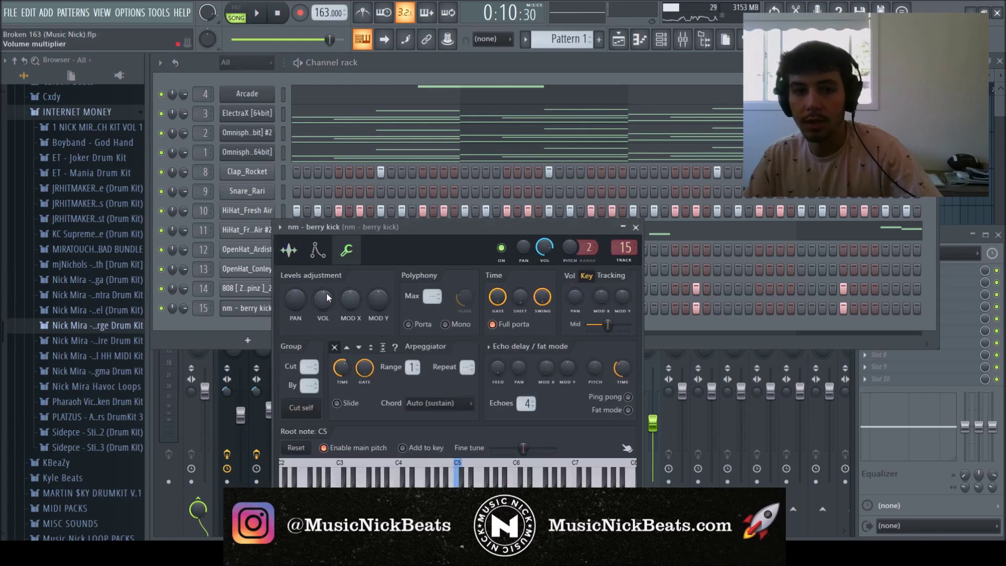
{"action": "left_click", "coordinate": [289, 250]}
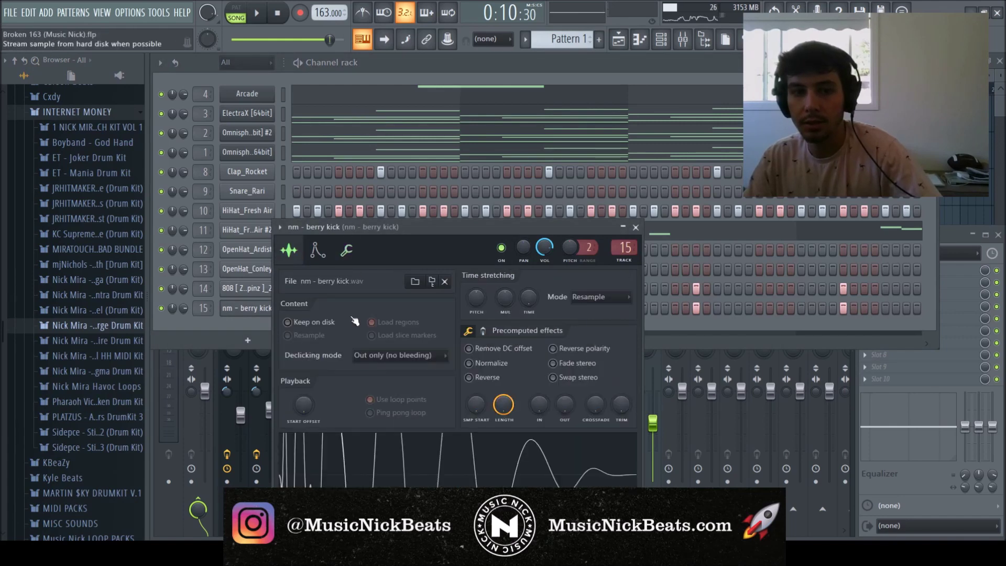
{"action": "double_click", "coordinate": [470, 363]}
{"action": "left_click_drag", "start_coordinate": [621, 405], "coordinate": [618, 297]}
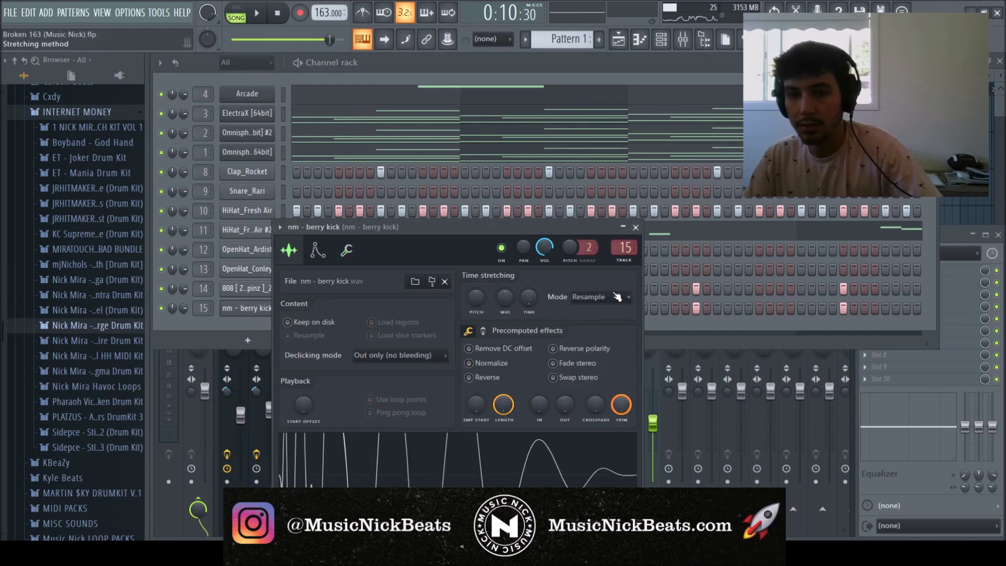
{"action": "left_click", "coordinate": [637, 226]}
Step: Lower the nm - berry kick's mixer volume further and play the pattern from the start
{"action": "key", "text": "F9"}
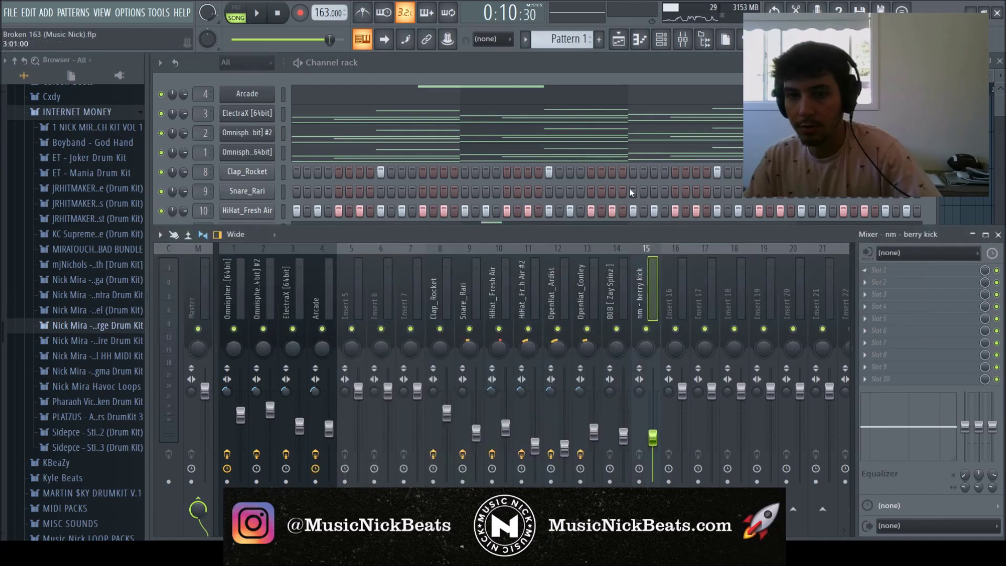
{"action": "key", "text": "space"}
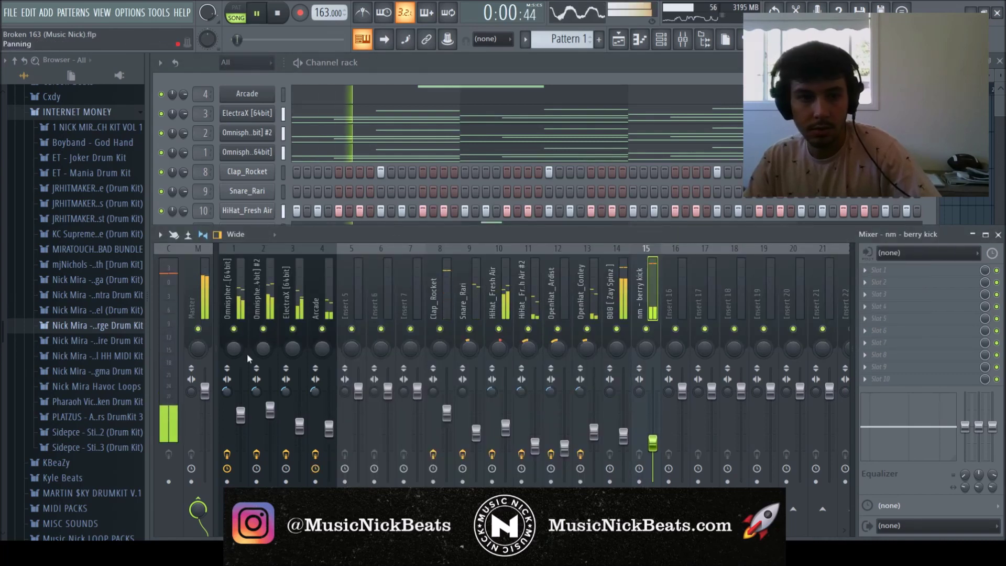
Step: Add TR5 Classic Clipper to the Master with 3.1 dB gain and -4.1 slope, and slightly lower the nm - berry kick's volume during playback
{"action": "key", "text": "space"}
{"action": "left_click", "coordinate": [207, 270]}
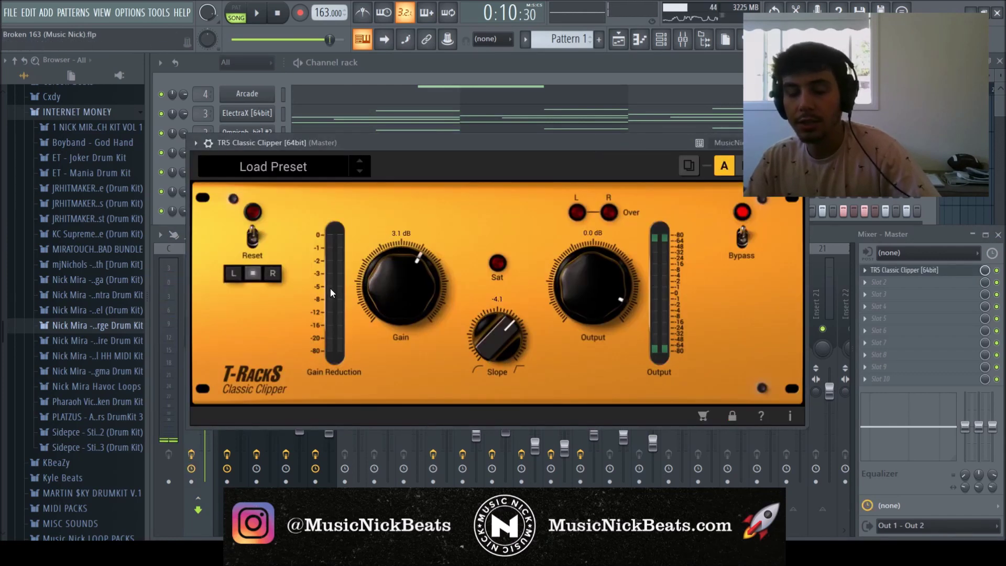
{"action": "key", "text": "Escape"}
{"action": "key", "text": "space"}
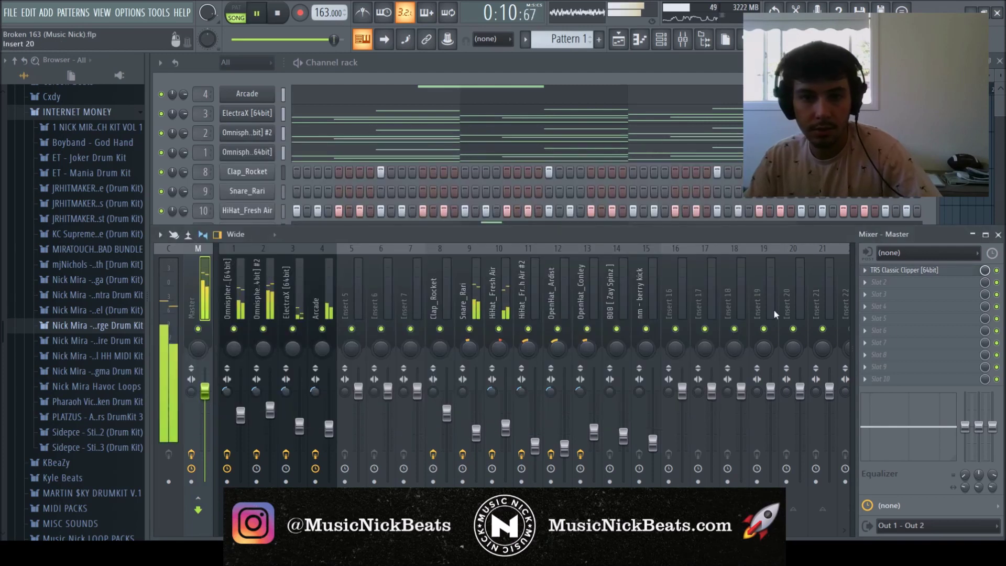
{"action": "left_click", "coordinate": [653, 445]}
Step: Solo the two Omnisphere mixer tracks, lower their volumes slightly and check the Fruity parametric EQ 2 on each
{"action": "right_click", "coordinate": [233, 329]}
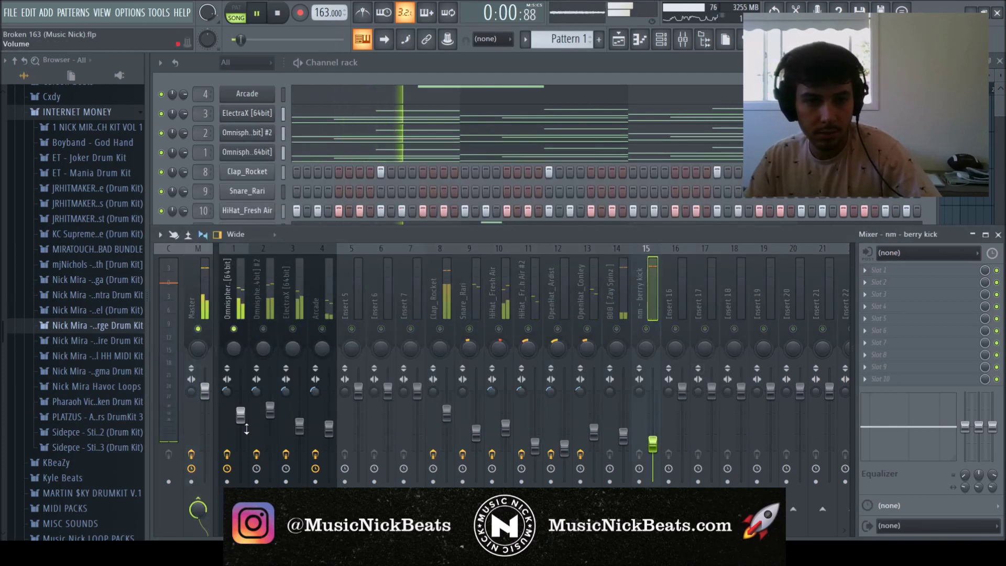
{"action": "left_click", "coordinate": [264, 329]}
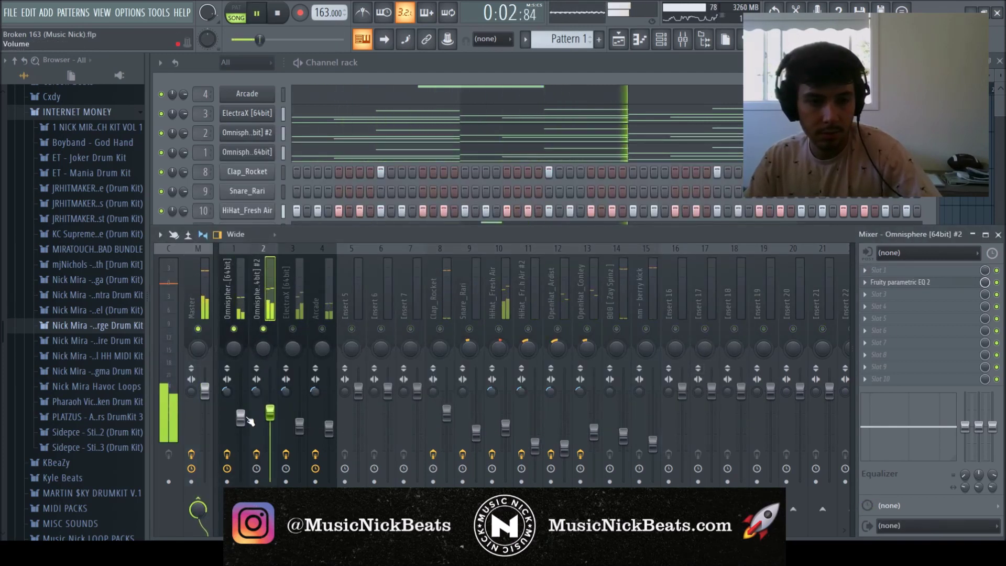
{"action": "left_click", "coordinate": [896, 281]}
{"action": "key", "text": "Escape"}
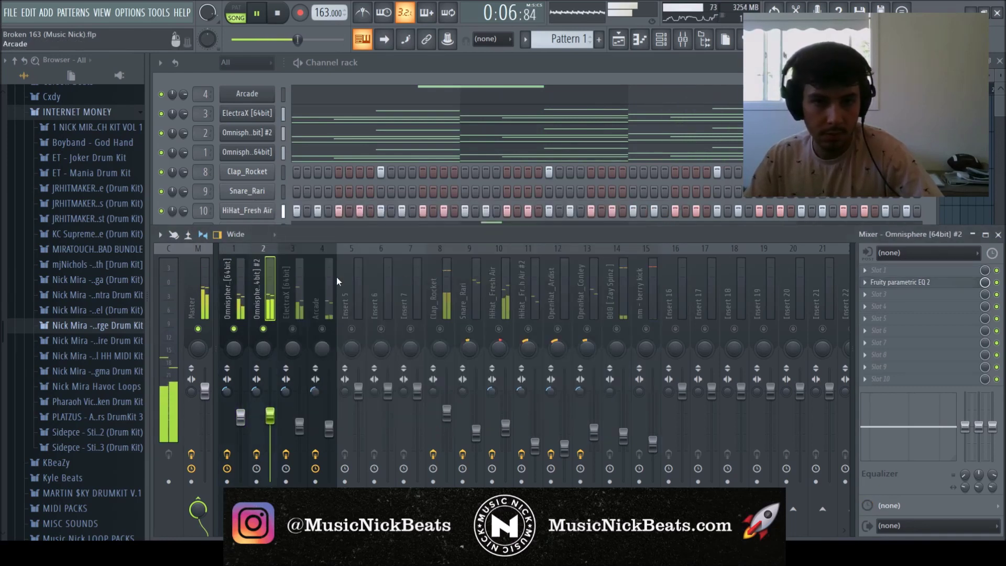
{"action": "left_click", "coordinate": [236, 295]}
{"action": "left_click", "coordinate": [896, 282]}
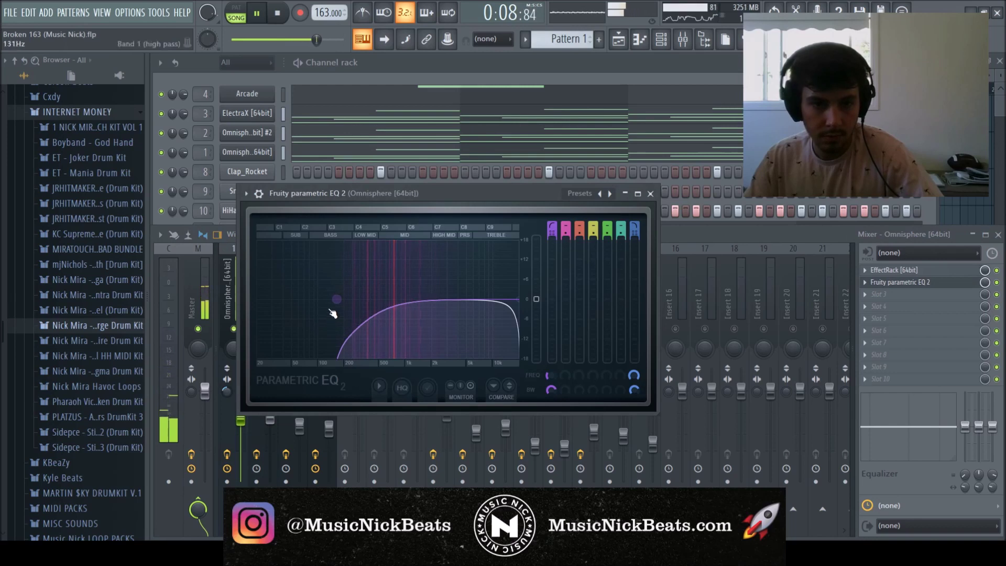
{"action": "left_click", "coordinate": [650, 194]}
Step: Bring ElectraX [64bit] and Arcade back into the mix, check ElectraX's EQ, and lower ElectraX and raise Arcade slightly
{"action": "left_click", "coordinate": [299, 302]}
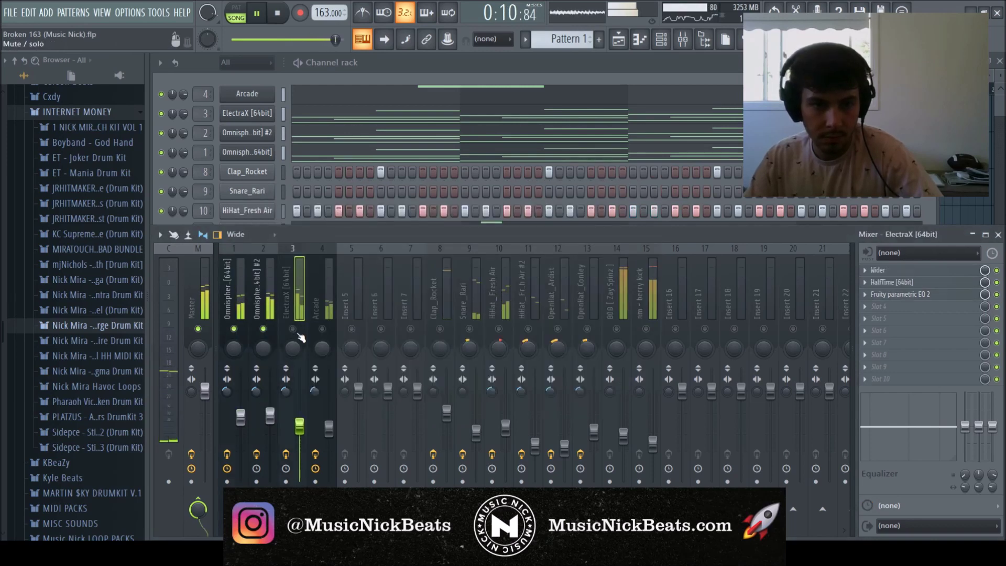
{"action": "left_click", "coordinate": [897, 294]}
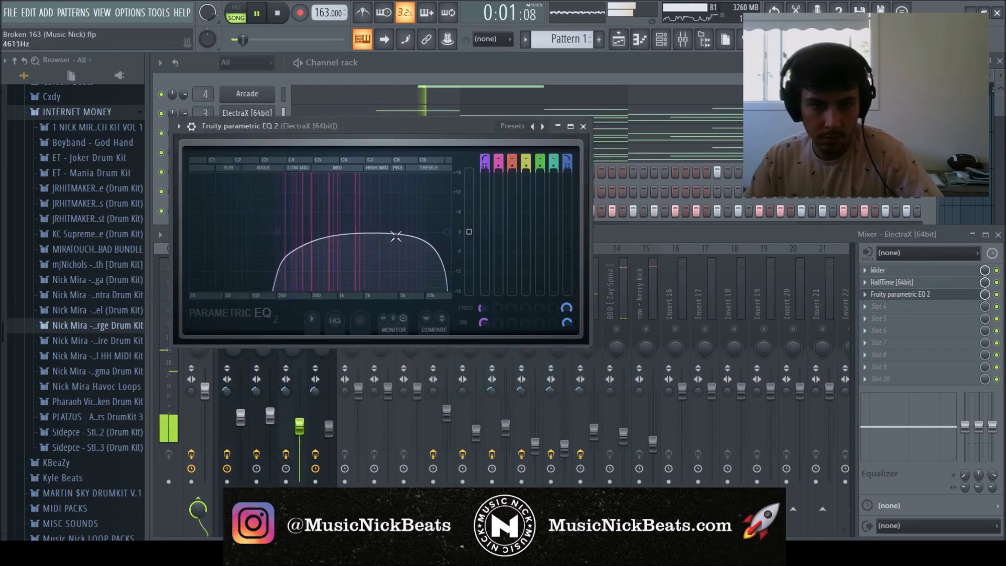
{"action": "left_click", "coordinate": [584, 126]}
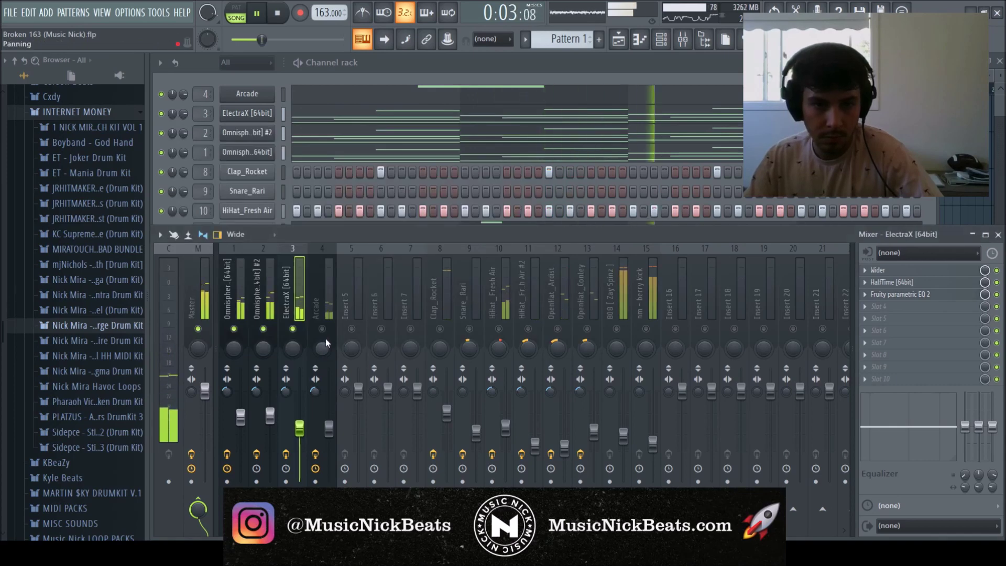
{"action": "left_click", "coordinate": [326, 341]}
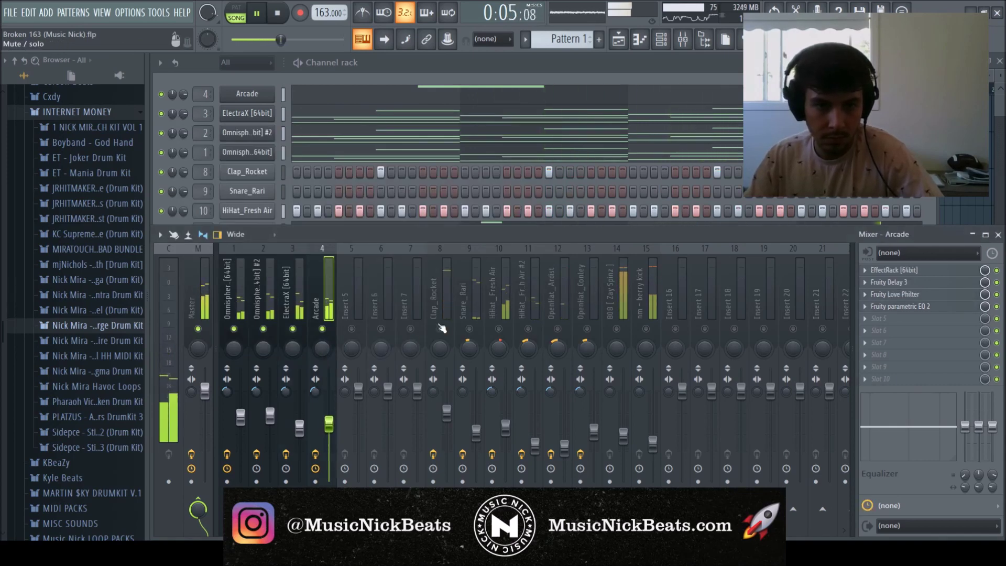
Step: Unmute the clap, snare, hi-hat and open hat tracks one by one and rebalance them, lowering Clap_Rocket and raising HiHat_Fresh Air #2
{"action": "left_click", "coordinate": [443, 413]}
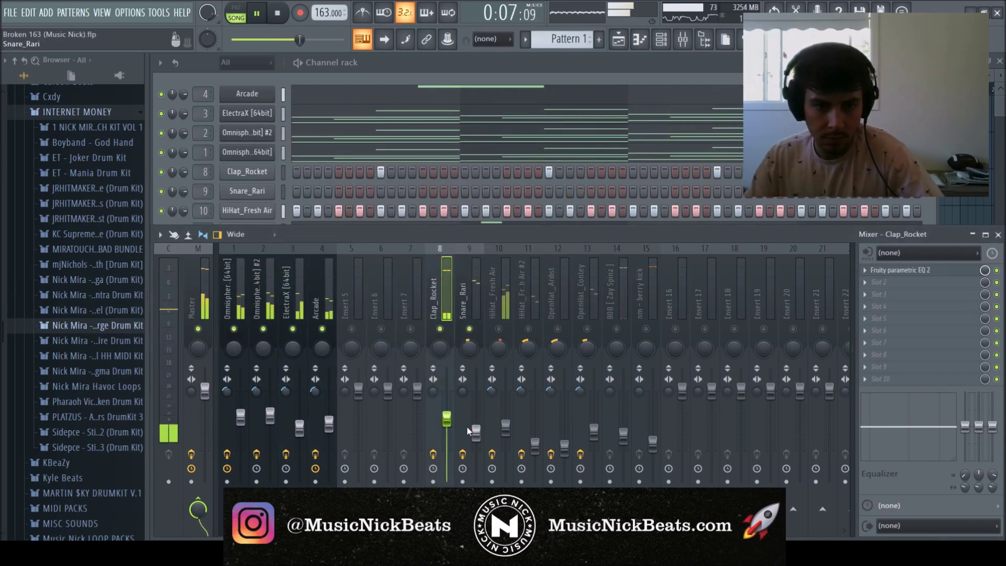
{"action": "left_click", "coordinate": [475, 430]}
{"action": "left_click", "coordinate": [505, 428]}
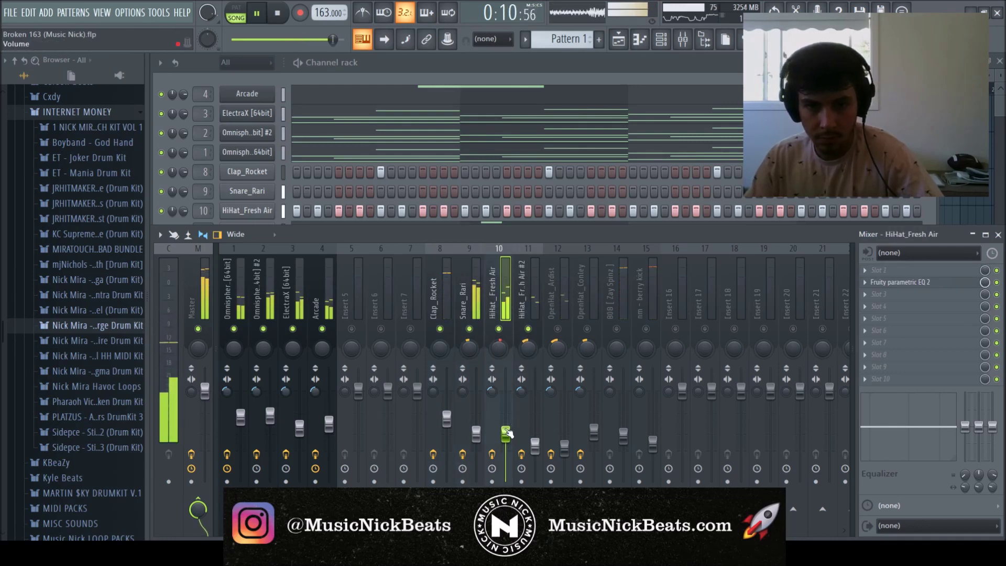
{"action": "left_click", "coordinate": [535, 445]}
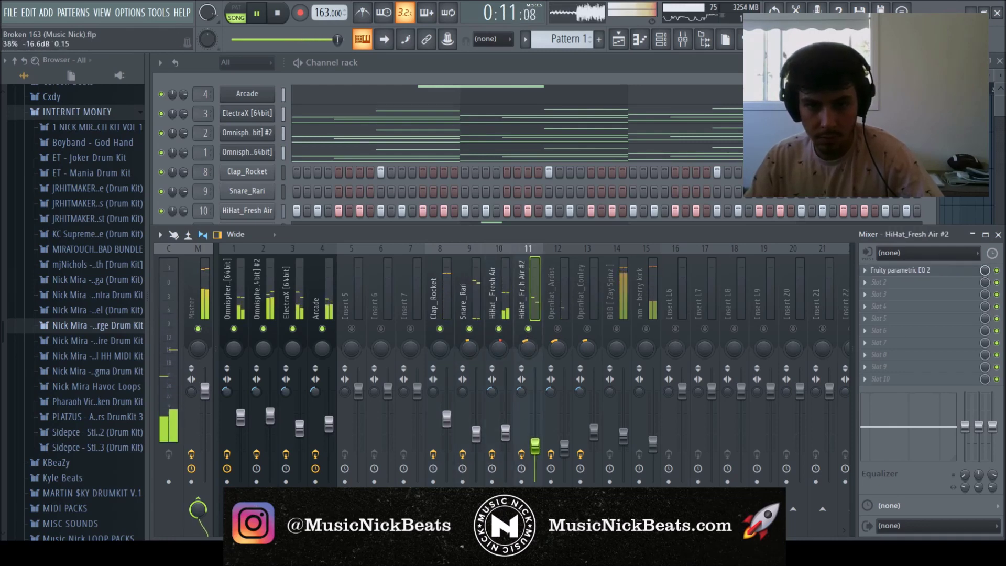
{"action": "left_click", "coordinate": [565, 445]}
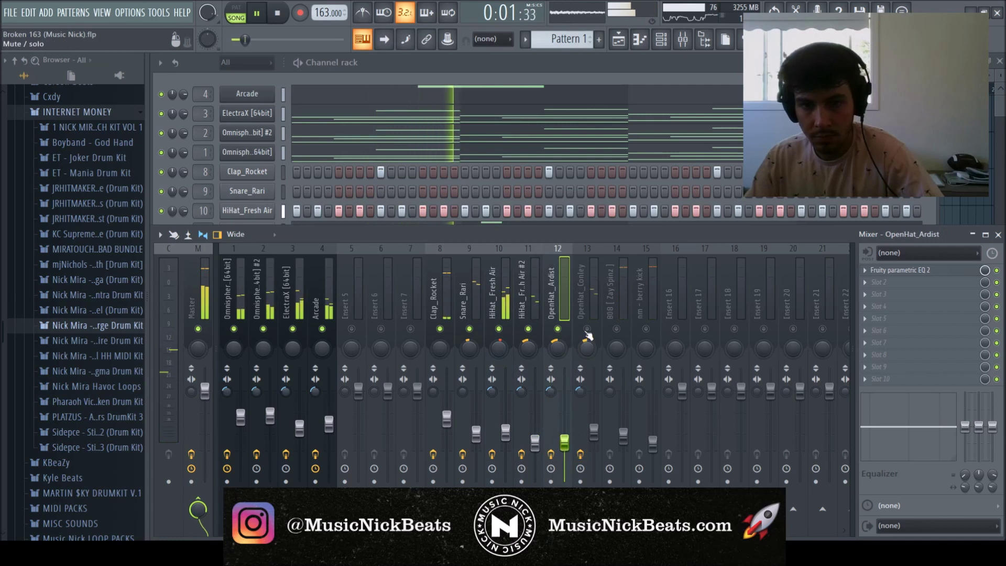
{"action": "left_click", "coordinate": [507, 433]}
{"action": "left_click", "coordinate": [535, 438]}
{"action": "left_click", "coordinate": [564, 443]}
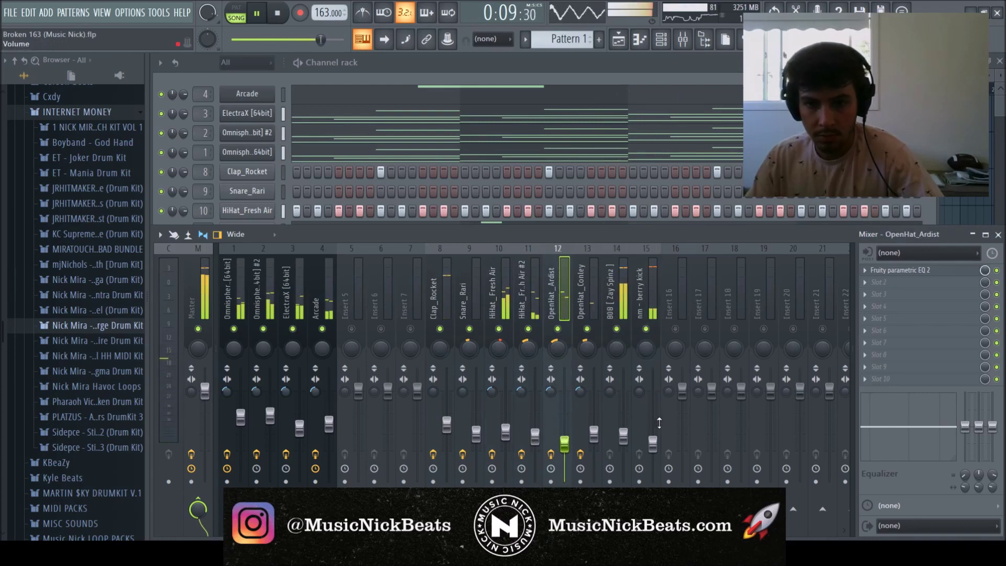
Step: Balance the 808 [ Zay Spinz ]_2 against the nm - berry kick, bringing the kick's mixer volume down further
{"action": "left_click", "coordinate": [652, 444]}
{"action": "left_click", "coordinate": [623, 436]}
{"action": "left_click", "coordinate": [653, 445]}
{"action": "left_click", "coordinate": [623, 436]}
{"action": "left_click_drag", "start_coordinate": [653, 444], "coordinate": [654, 454]}
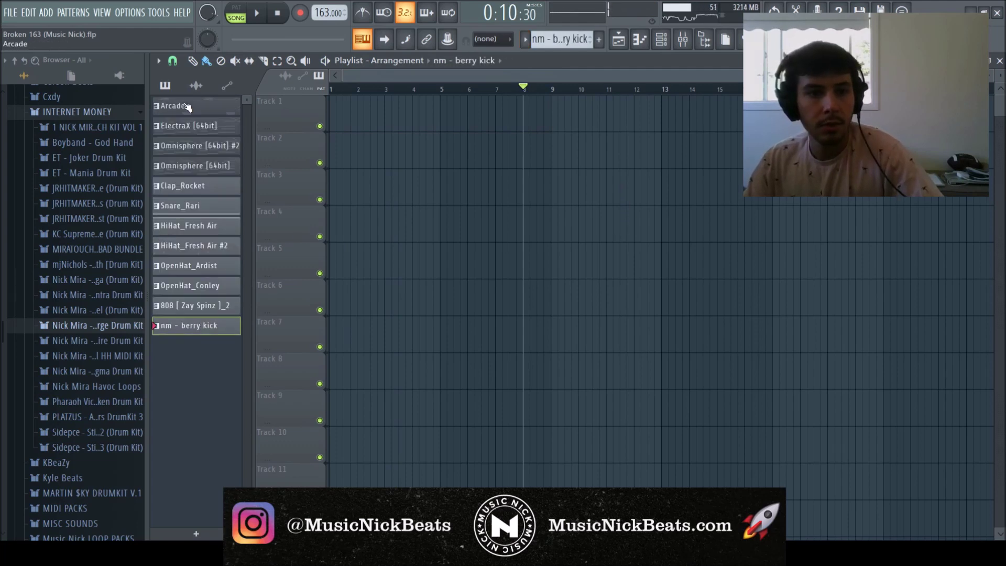
Step: Place all the patterns from Arcade to nm - berry kick on separate playlist tracks starting at bar 1
{"action": "left_click", "coordinate": [188, 107], "text": "shift"}
{"action": "left_click_drag", "start_coordinate": [187, 107], "coordinate": [338, 113]}
{"action": "left_click_drag", "start_coordinate": [1000, 76], "coordinate": [1000, 67]}
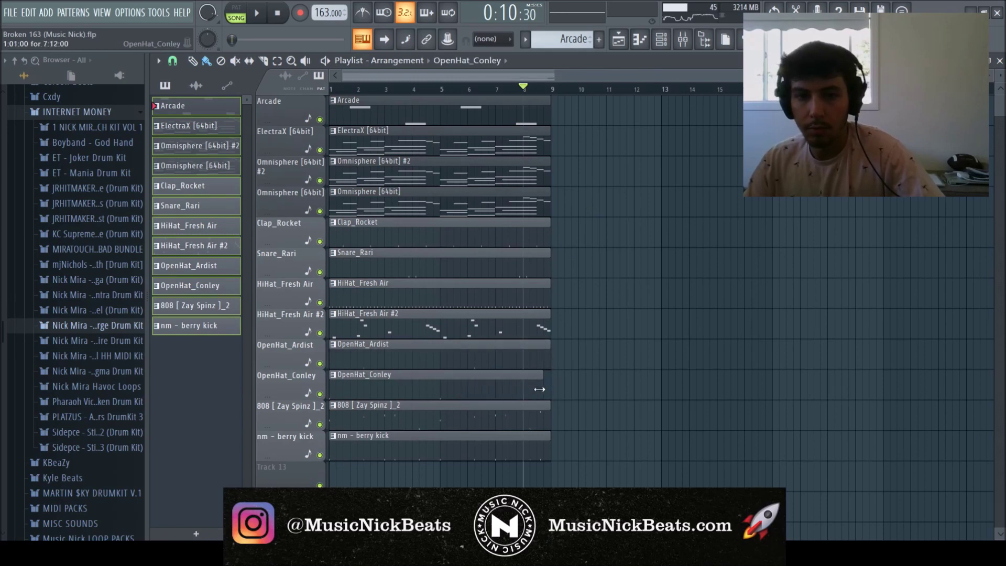
Step: Move the full clip block to bar 17, put an Omnisphere [64bit] clip alone at bar 1 and play from the start
{"action": "key", "text": "ctrl+a"}
{"action": "left_click_drag", "start_coordinate": [349, 119], "coordinate": [792, 123]}
{"action": "key", "text": "ctrl+d"}
{"action": "scroll", "coordinate": [702, 152], "scroll_direction": "down", "scroll_amount": 2}
{"action": "left_click_drag", "start_coordinate": [648, 203], "coordinate": [187, 188]}
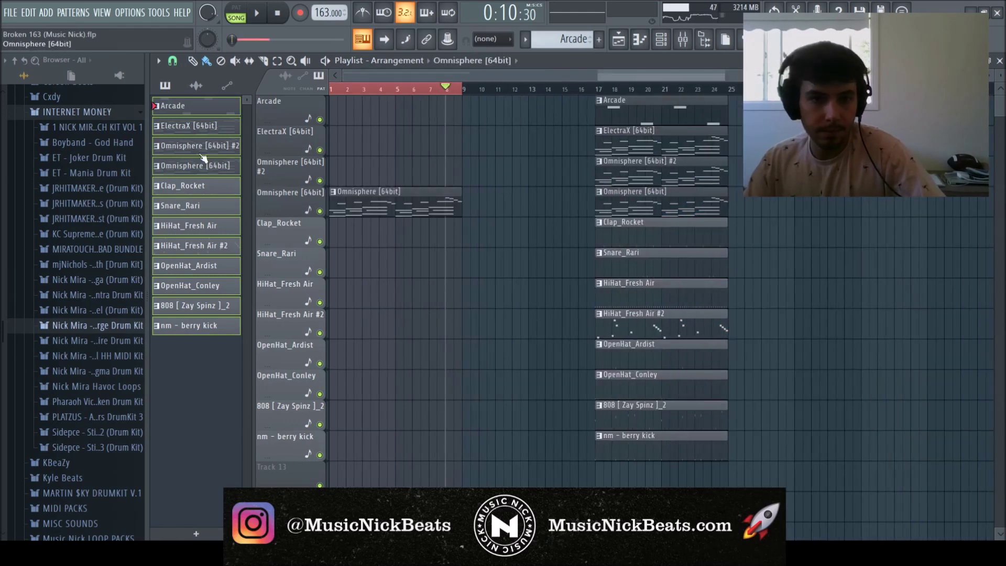
{"action": "left_click", "coordinate": [336, 94]}
{"action": "key", "text": "space"}
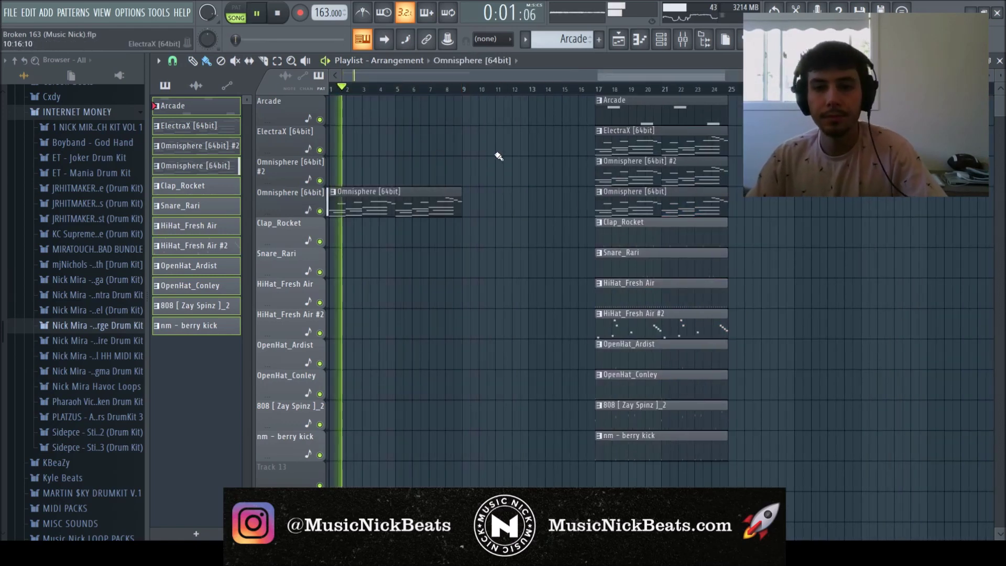
Step: Move the full clip block to bar 25 and copy both Omnisphere clips to bar 9
{"action": "left_click_drag", "start_coordinate": [786, 492], "coordinate": [762, 116]}
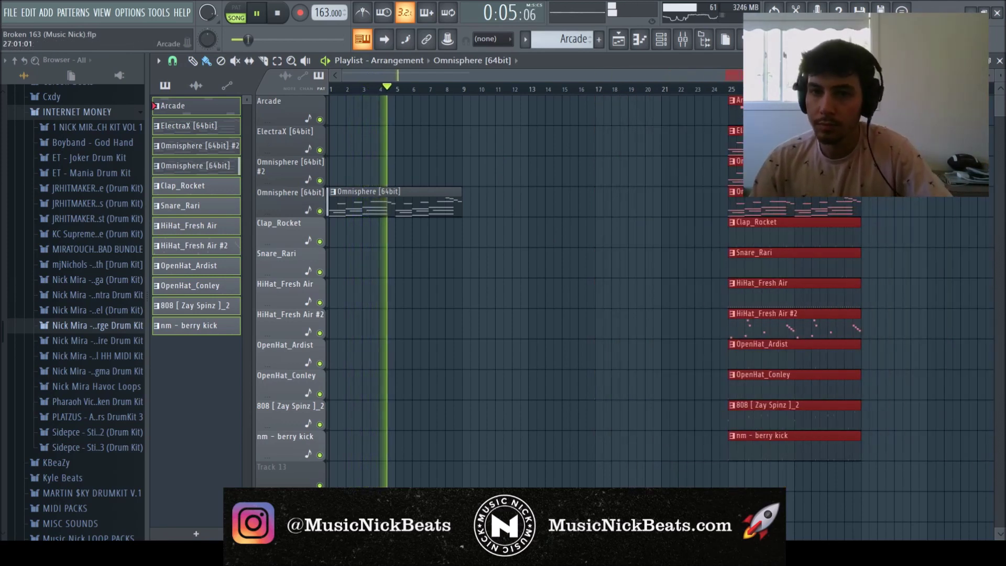
{"action": "left_click", "coordinate": [582, 190], "text": "ctrl"}
{"action": "scroll", "coordinate": [617, 189], "scroll_direction": "down", "scroll_amount": 1}
{"action": "left_click_drag", "start_coordinate": [702, 204], "coordinate": [507, 179]}
Step: Copy the drum clips to bar 9 without Snare_Rari, HiHat_Fresh Air #2 and nm - berry kick, and save the project
{"action": "left_click_drag", "start_coordinate": [725, 420], "coordinate": [717, 236]}
{"action": "left_click_drag", "start_coordinate": [714, 235], "coordinate": [492, 238]}
{"action": "right_click", "coordinate": [460, 266]}
{"action": "right_click", "coordinate": [468, 326]}
{"action": "left_click", "coordinate": [598, 318], "text": "ctrl"}
{"action": "key", "text": "ctrl+s"}
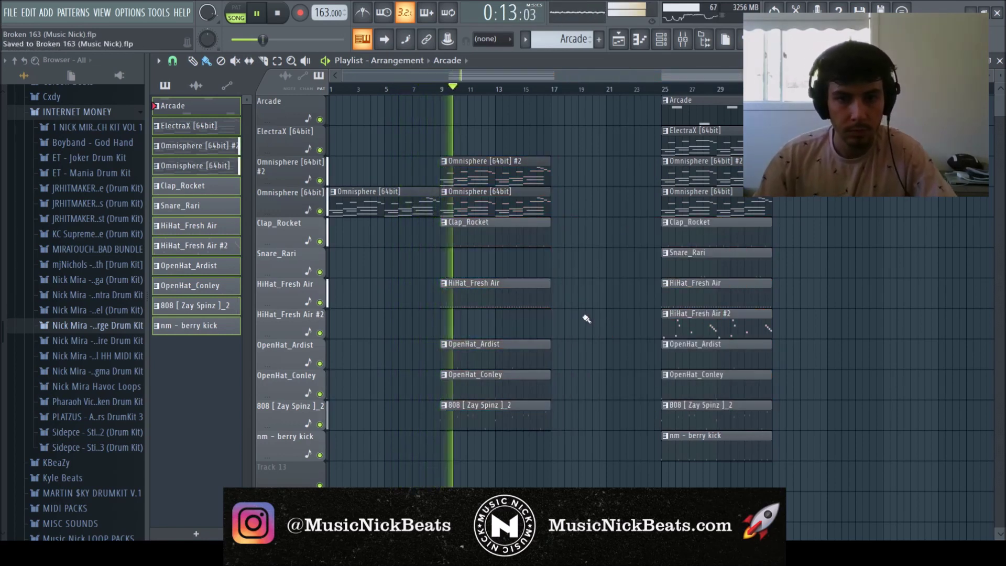
Step: Move the full clip block to bar 17, save, and duplicate the drum clips of bars 9 to 25 to bar 25
{"action": "left_click_drag", "start_coordinate": [808, 520], "coordinate": [593, 109]}
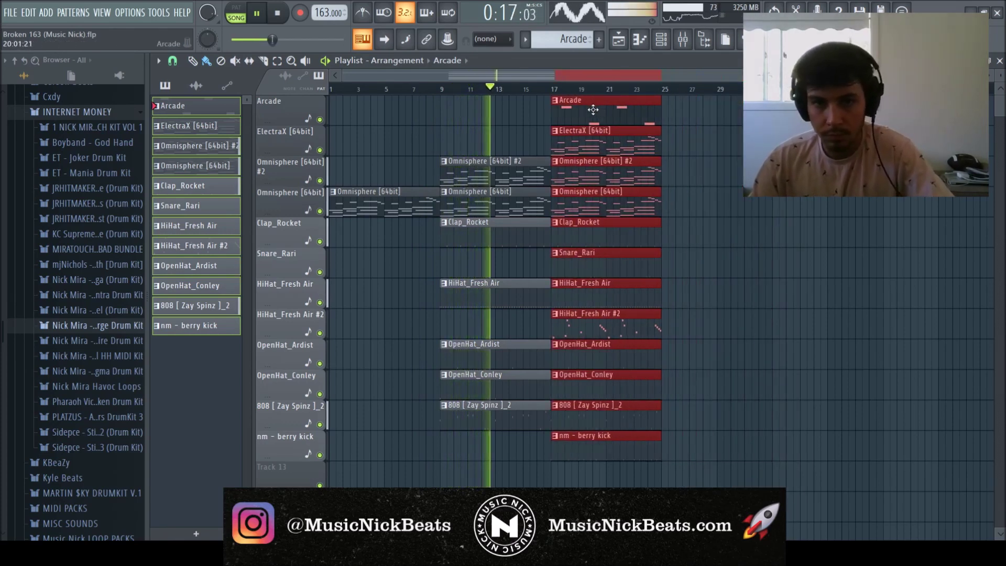
{"action": "key", "text": "ctrl+s"}
{"action": "left_click_drag", "start_coordinate": [809, 476], "coordinate": [487, 233]}
{"action": "key", "text": "ctrl+b"}
Step: Trim the duplicated drum clips at bar 25 so that they start at bar 26
{"action": "left_click", "coordinate": [790, 476]}
{"action": "right_click", "coordinate": [793, 468]}
{"action": "left_click_drag", "start_coordinate": [789, 460], "coordinate": [748, 242]}
{"action": "scroll", "coordinate": [665, 232], "scroll_direction": "down", "scroll_amount": 2}
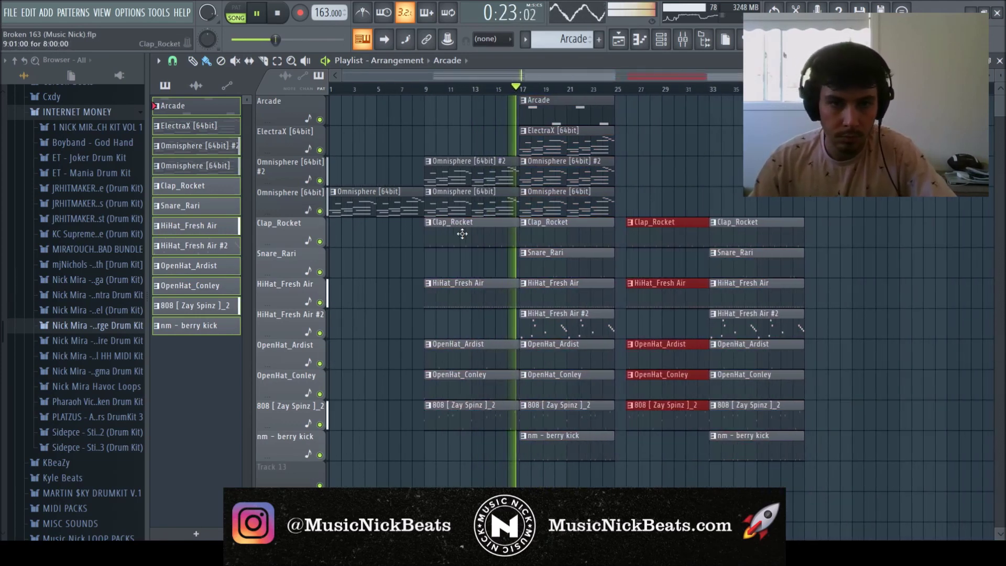
Step: Duplicate the melody clips of bars 9 to 25 to bar 25 and delete the Omnisphere [64bit] clip at bar 25
{"action": "left_click_drag", "start_coordinate": [441, 218], "coordinate": [626, 97]}
{"action": "key", "text": "ctrl+b"}
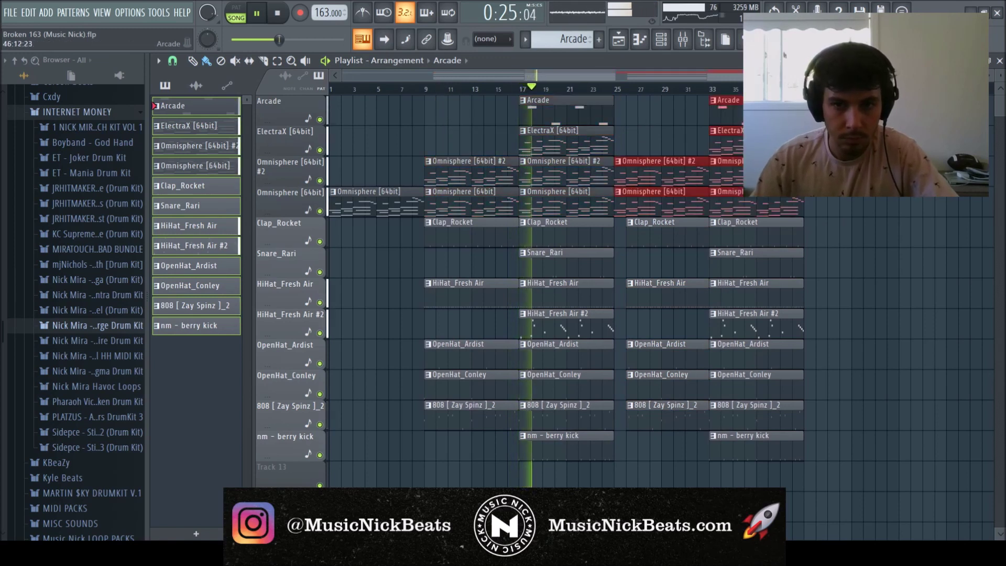
{"action": "key", "text": "ctrl+d"}
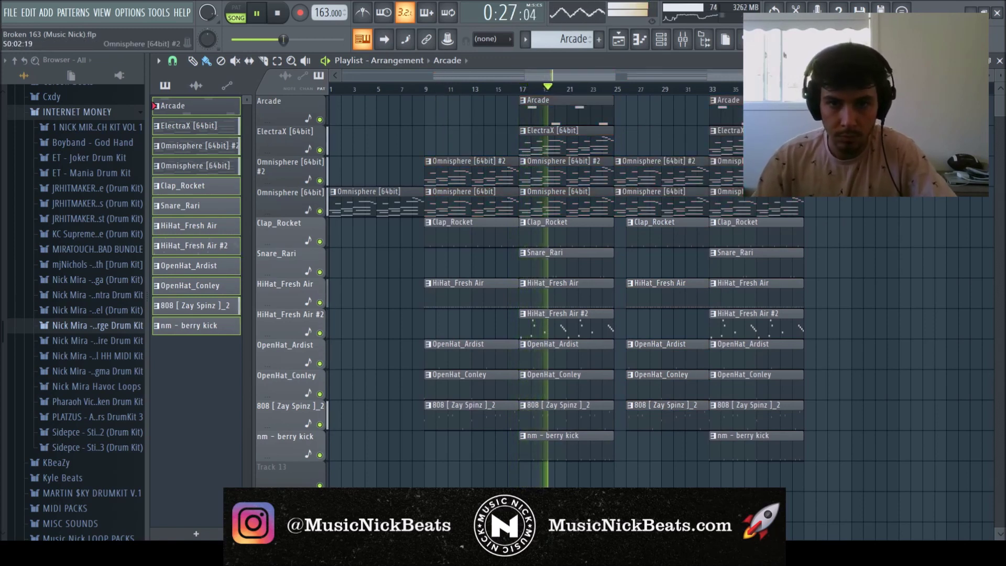
{"action": "right_click", "coordinate": [680, 201]}
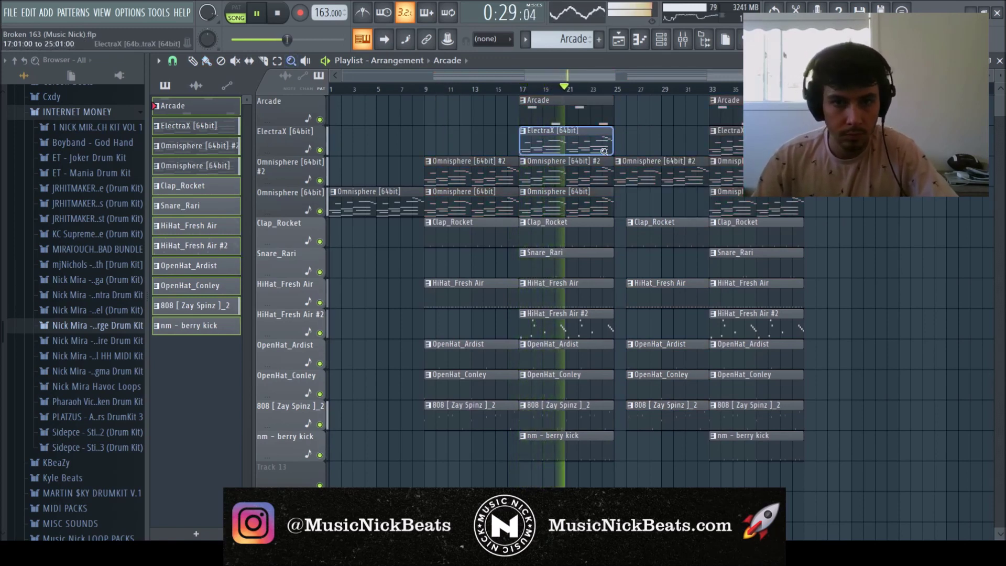
Step: Copy the ElectraX [64bit] clip from bar 17 to bar 25
{"action": "right_click", "coordinate": [643, 139], "text": "ctrl"}
{"action": "right_click", "coordinate": [542, 162], "text": "ctrl"}
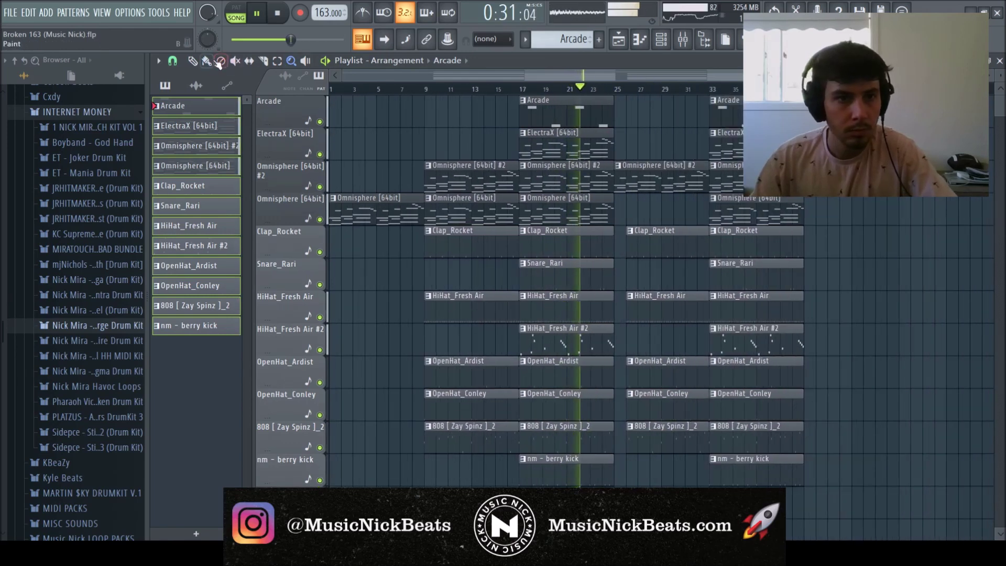
{"action": "left_click_drag", "start_coordinate": [544, 143], "coordinate": [640, 151], "text": "shift"}
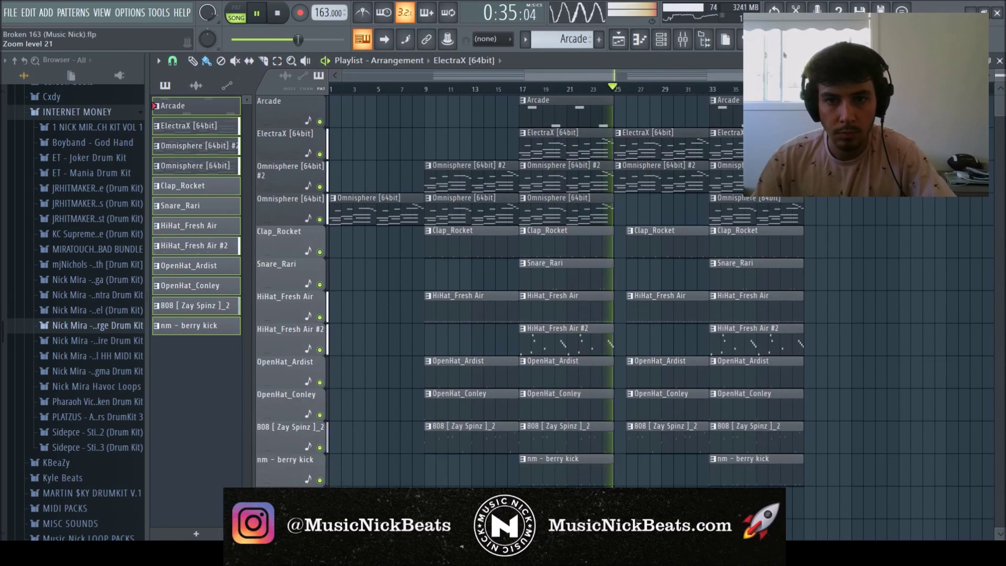
{"action": "scroll", "coordinate": [845, 144], "scroll_direction": "right", "scroll_amount": 3}
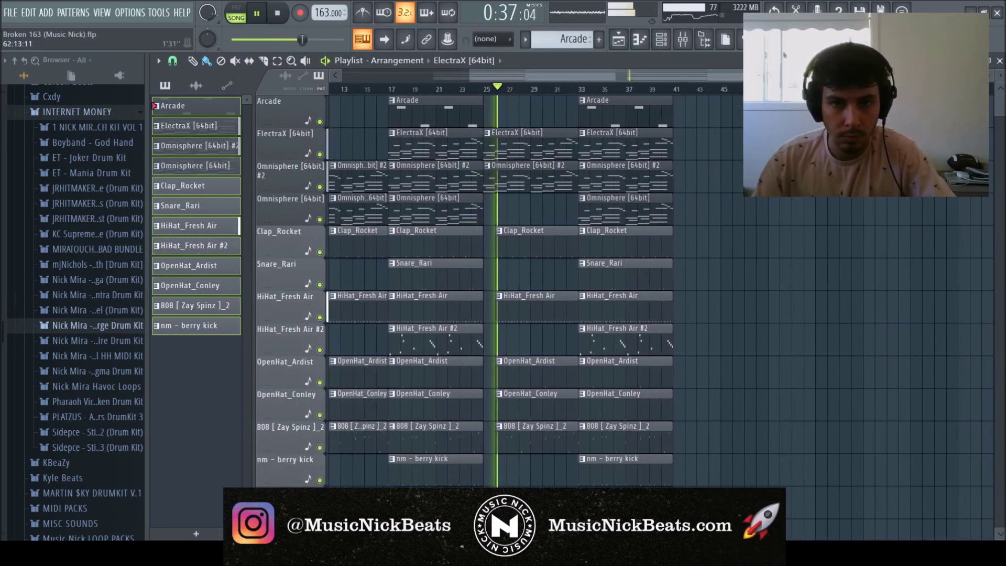
{"action": "scroll", "coordinate": [844, 144], "scroll_direction": "left", "scroll_amount": 3}
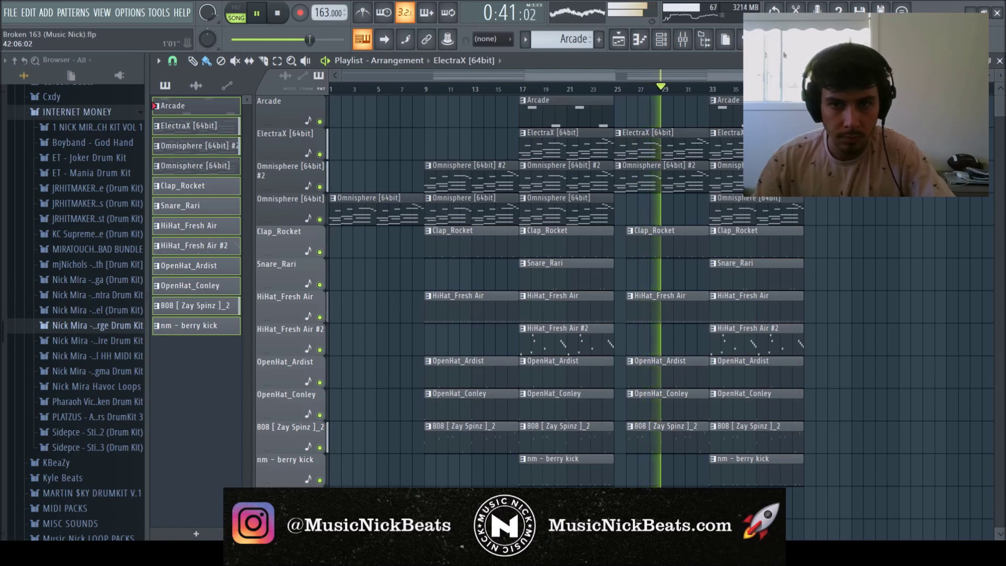
Step: Delete the Omnisphere [64bit] clip at bar 33 and save the project
{"action": "scroll", "coordinate": [702, 231], "scroll_direction": "right", "scroll_amount": 3}
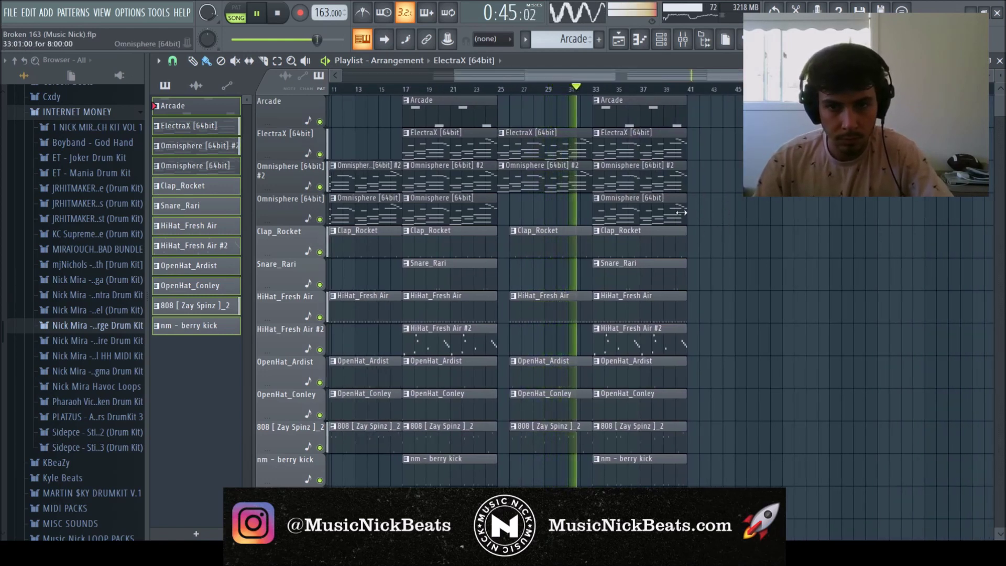
{"action": "scroll", "coordinate": [921, 370], "scroll_direction": "left", "scroll_amount": 3}
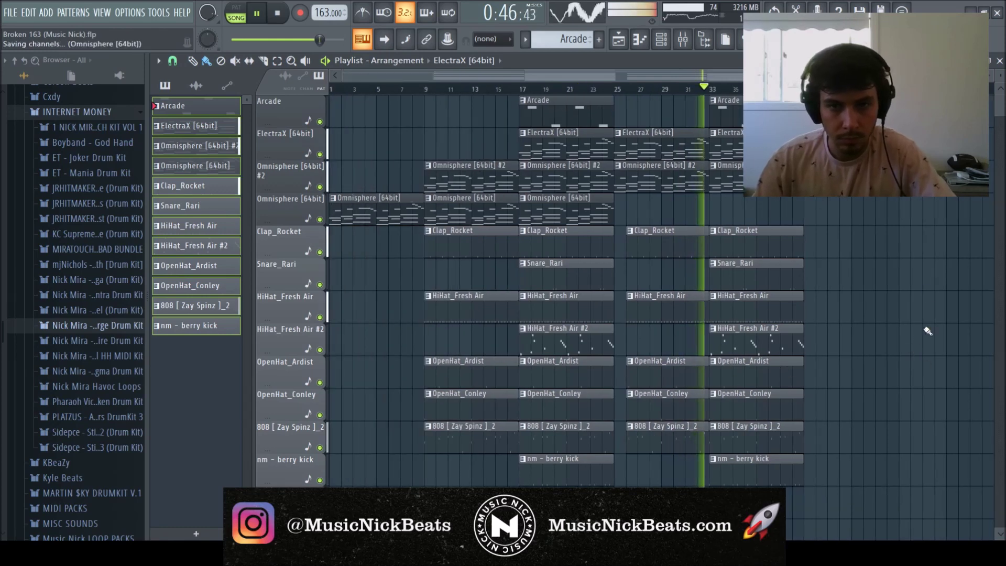
{"action": "scroll", "coordinate": [928, 331], "scroll_direction": "right", "scroll_amount": 3}
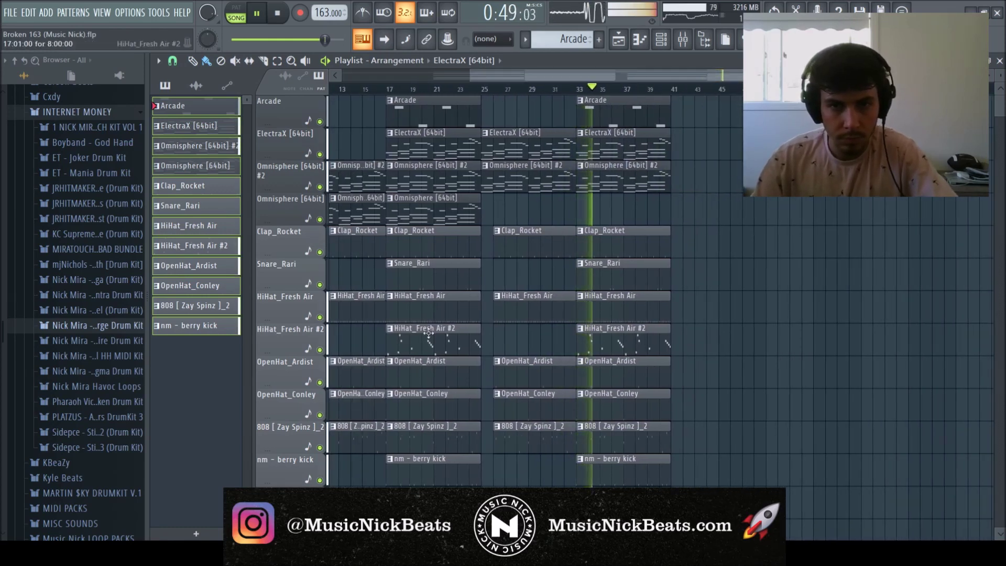
Step: Lower the ElectraX [64bit] mixer volume to about -10.9 dB and save the project
{"action": "key", "text": "F9"}
{"action": "left_click", "coordinate": [299, 428]}
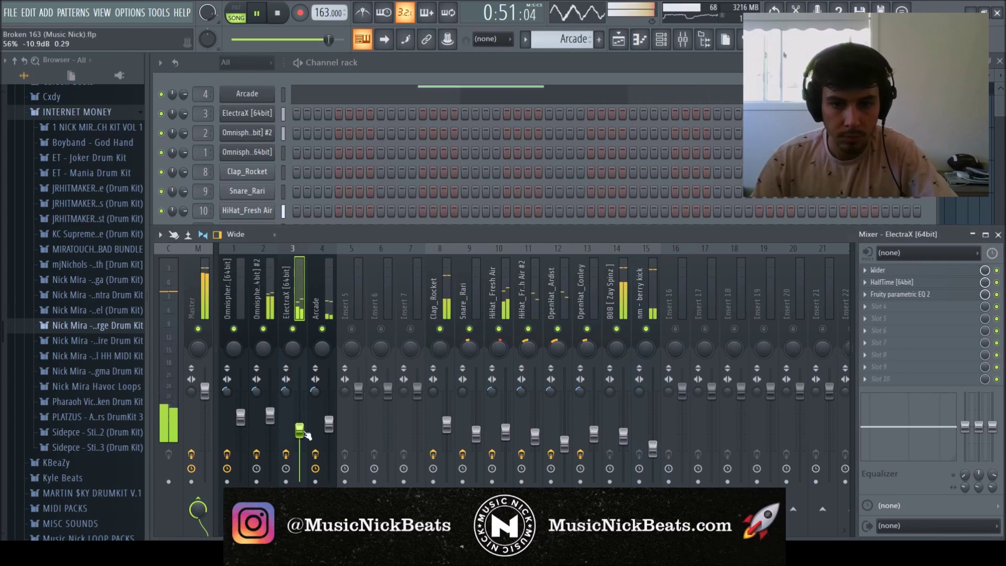
{"action": "left_click", "coordinate": [999, 108]}
{"action": "key", "text": "ctrl+s"}
{"action": "scroll", "coordinate": [399, 294], "scroll_direction": "left", "scroll_amount": 3}
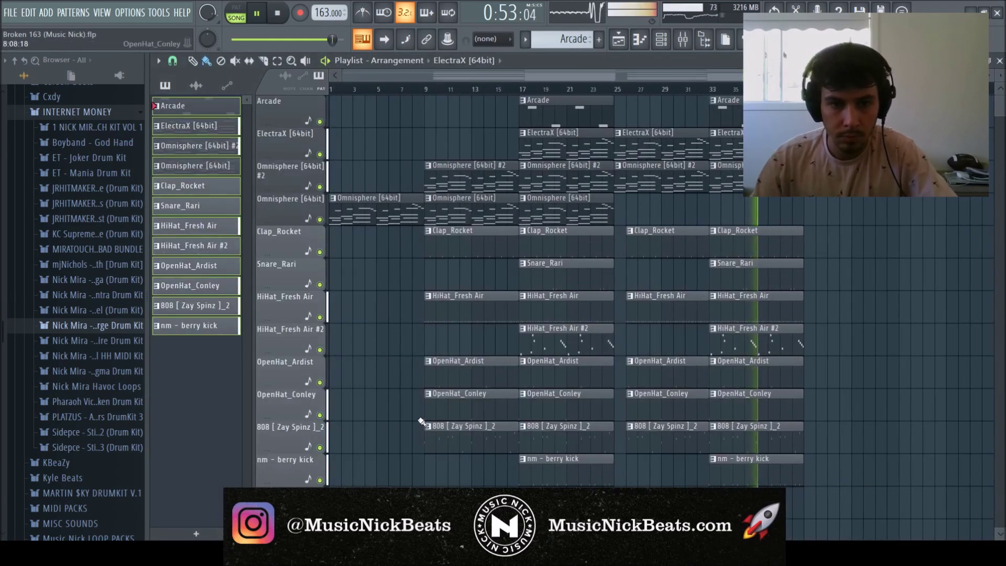
Step: Copy the Omnisphere [64bit] clip from bar 1 and the clap, snare, hi-hat and open-hat clips from bar 33 to bar 41
{"action": "left_click_drag", "start_coordinate": [351, 213], "coordinate": [899, 216]}
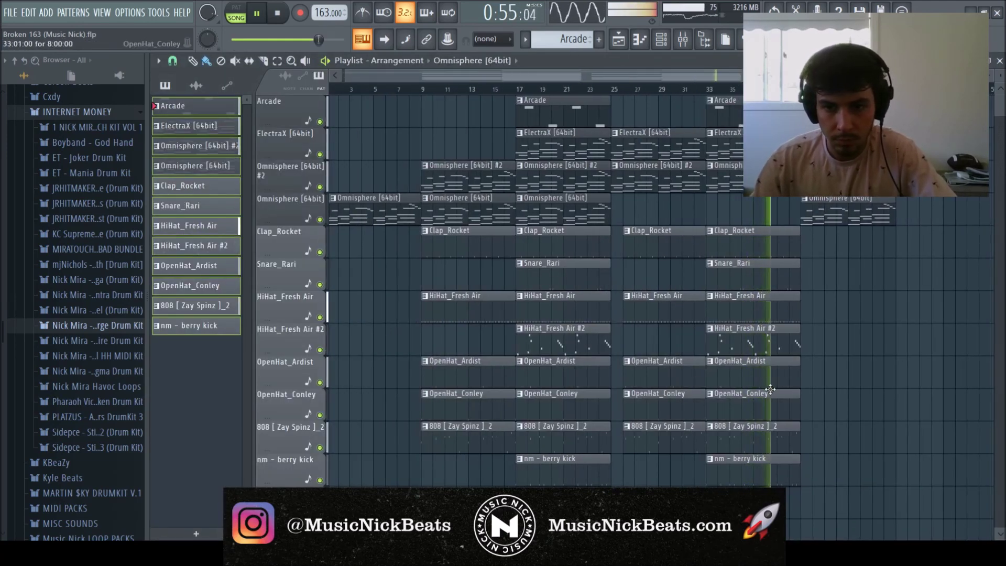
{"action": "left_click_drag", "start_coordinate": [767, 401], "coordinate": [738, 251]}
{"action": "left_click_drag", "start_coordinate": [737, 251], "coordinate": [831, 258]}
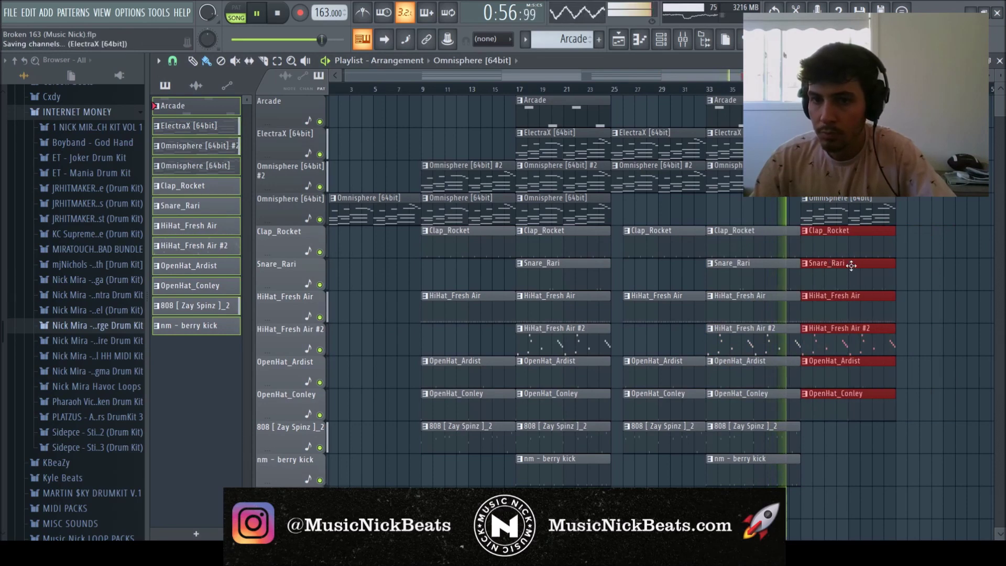
Step: Shorten the clap, snare, hi-hat and open-hat clips at bar 41 to 7 bars
{"action": "scroll", "coordinate": [942, 271], "scroll_direction": "down", "scroll_amount": 1}
{"action": "mouse_move", "coordinate": [801, 75]}
{"action": "left_mouse_down"}
{"action": "mouse_move", "coordinate": [913, 76]}
{"action": "mouse_move", "coordinate": [801, 76]}
{"action": "left_mouse_up"}
{"action": "left_click_drag", "start_coordinate": [854, 435], "coordinate": [831, 254]}
{"action": "scroll", "coordinate": [831, 254], "scroll_direction": "up", "scroll_amount": 5}
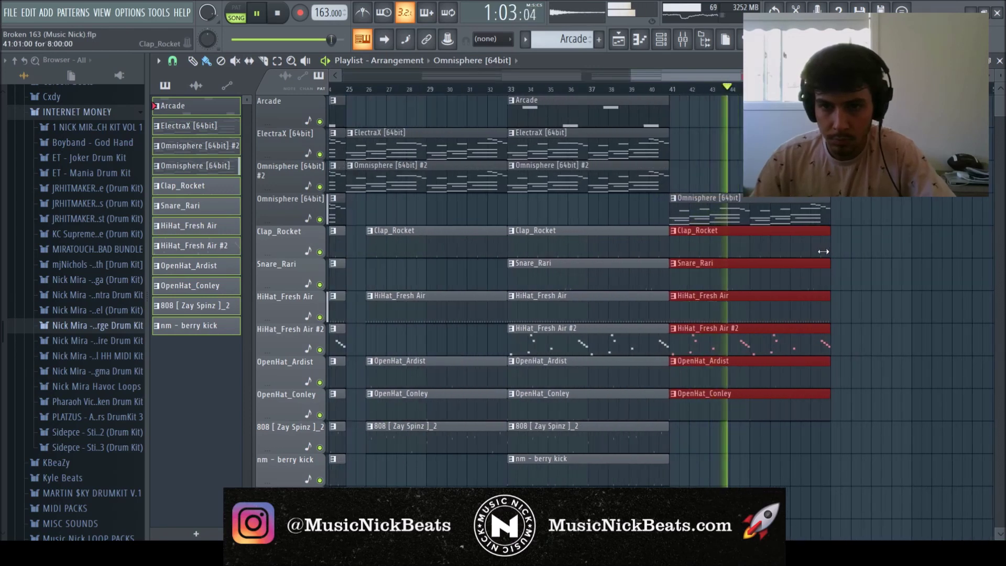
{"action": "scroll", "coordinate": [832, 254], "scroll_direction": "down", "scroll_amount": 4}
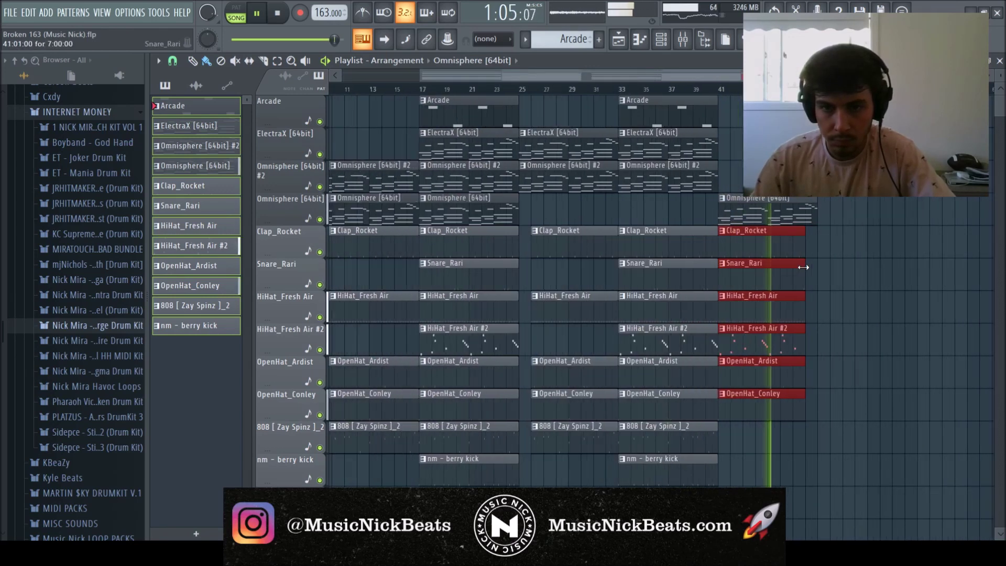
Step: Duplicate the whole arrangement and position the copy so its first drum section starts at bar 49
{"action": "key", "text": "ctrl+a"}
{"action": "key", "text": "ctrl+b"}
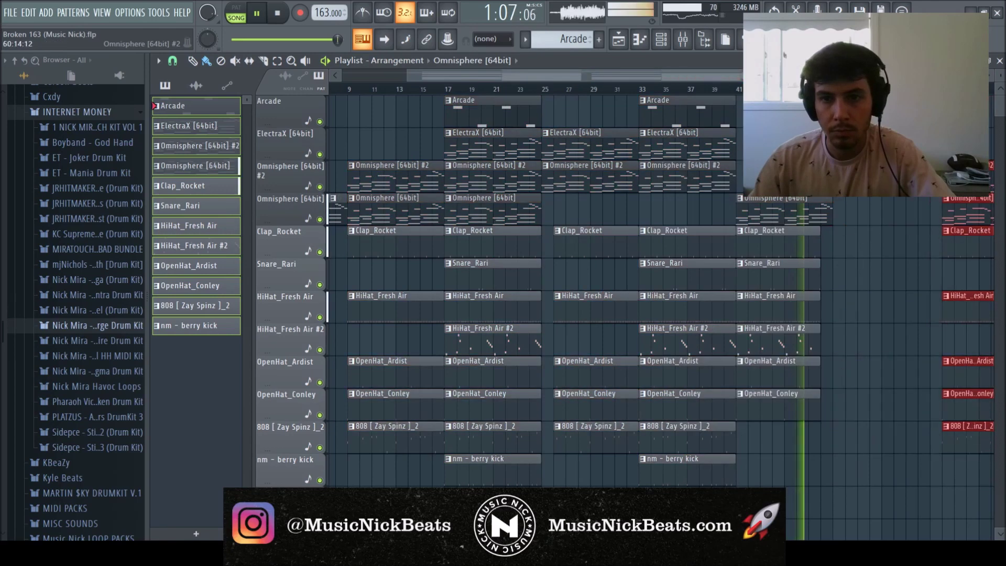
{"action": "left_click_drag", "start_coordinate": [884, 180], "coordinate": [872, 179]}
{"action": "scroll", "coordinate": [872, 179], "scroll_direction": "down", "scroll_amount": 3}
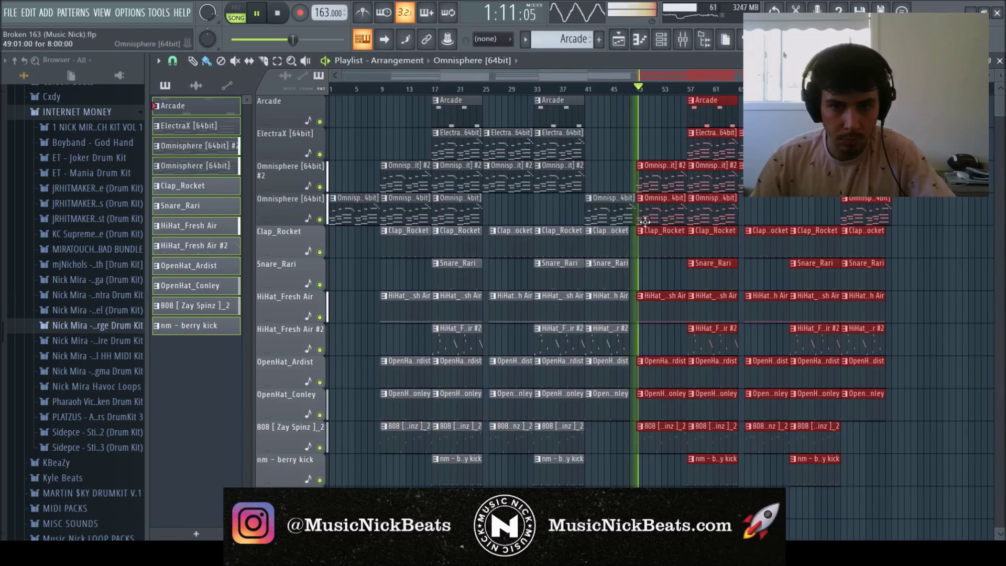
Step: Trim the clap, snare, hi-hat and open-hat clips at bar 41 to end at bar 47 and save the project
{"action": "scroll", "coordinate": [607, 291], "scroll_direction": "up", "scroll_amount": 5}
{"action": "left_click", "coordinate": [622, 87]}
{"action": "left_click_drag", "start_coordinate": [719, 446], "coordinate": [694, 251]}
{"action": "scroll", "coordinate": [705, 271], "scroll_direction": "down", "scroll_amount": 5}
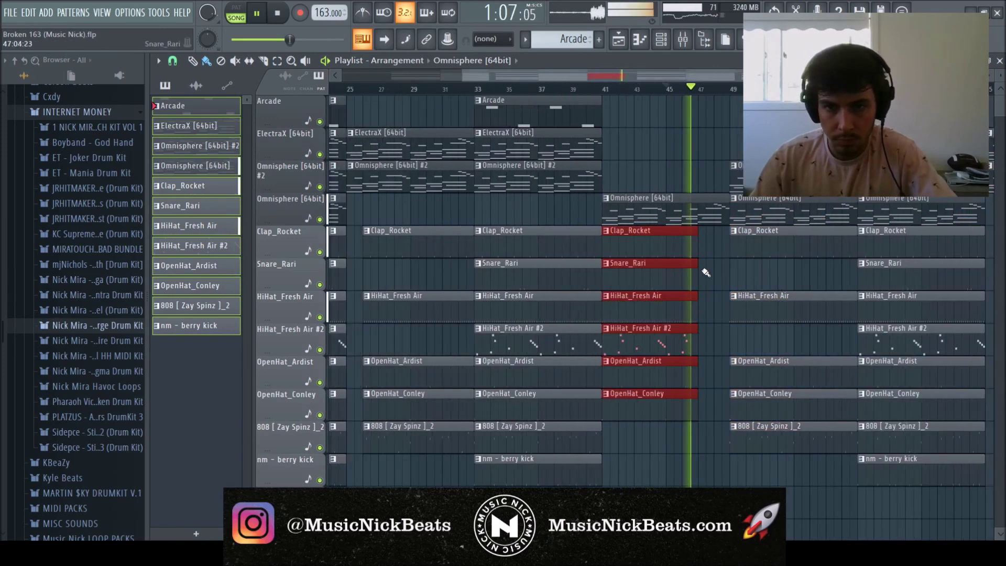
{"action": "key", "text": "ctrl+s"}
Step: Trim the clap, snare, hi-hat and open-hat clips at bar 81 to end at bar 87 and stop playback
{"action": "left_click_drag", "start_coordinate": [962, 444], "coordinate": [948, 260]}
{"action": "scroll", "coordinate": [950, 256], "scroll_direction": "up", "scroll_amount": 4}
{"action": "scroll", "coordinate": [947, 260], "scroll_direction": "down", "scroll_amount": 5}
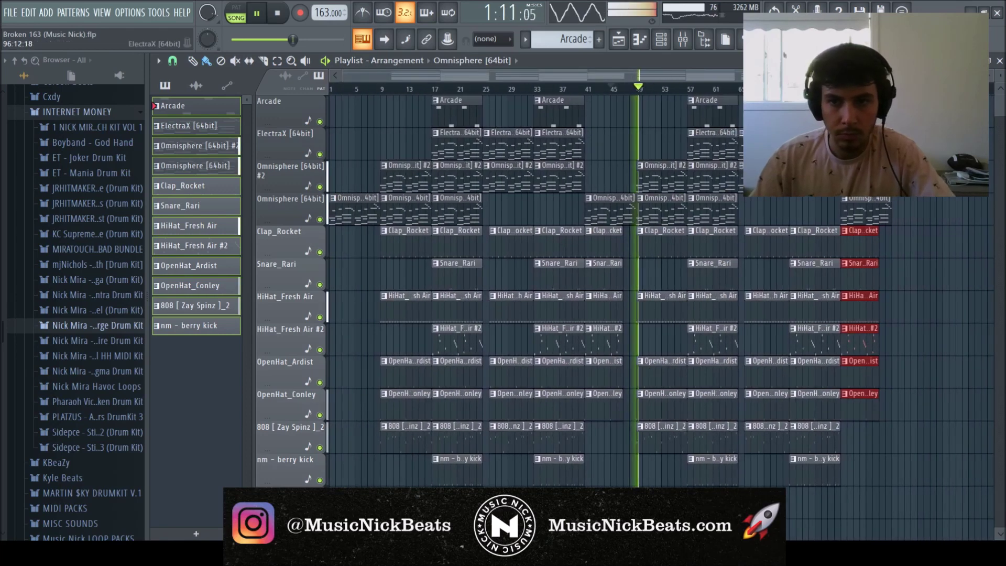
{"action": "scroll", "coordinate": [948, 260], "scroll_direction": "down", "scroll_amount": 2}
{"action": "key", "text": "space"}
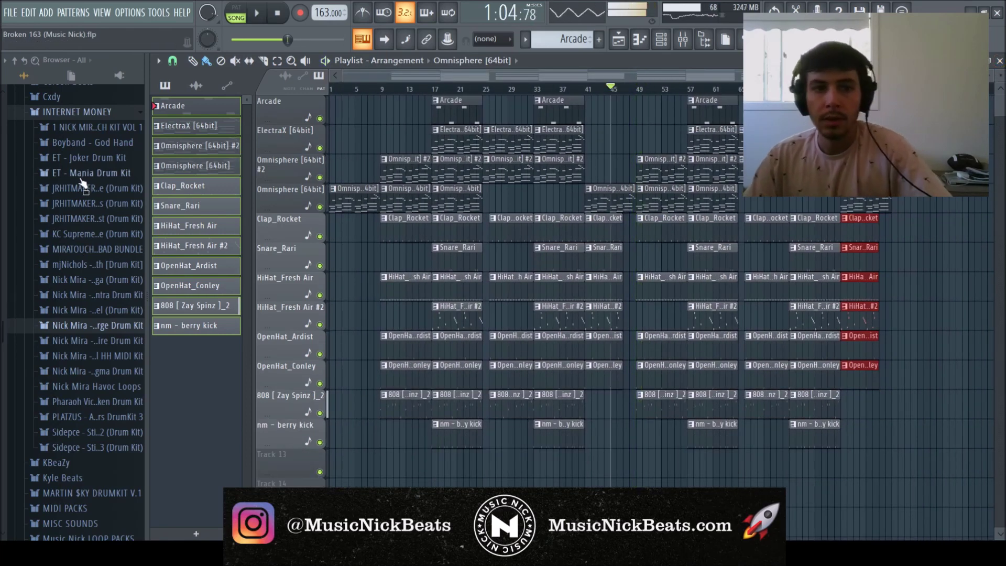
{"action": "scroll", "coordinate": [36, 258], "scroll_direction": "up", "scroll_amount": 5}
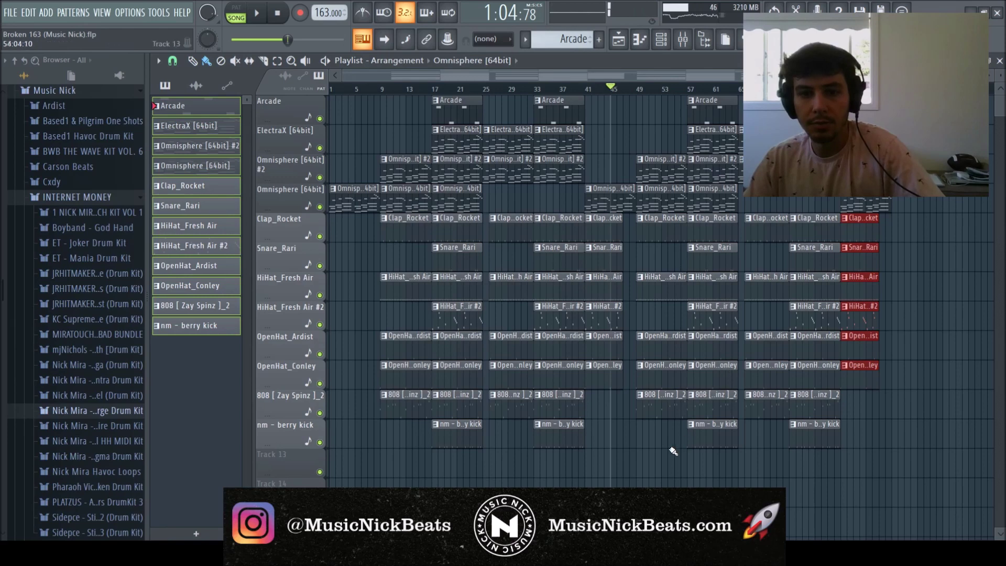
Step: Copy all clips of bars 49 to 65 to bar 89
{"action": "left_click", "coordinate": [958, 304]}
{"action": "left_click_drag", "start_coordinate": [726, 491], "coordinate": [681, 108]}
{"action": "left_click_drag", "start_coordinate": [659, 170], "coordinate": [915, 171]}
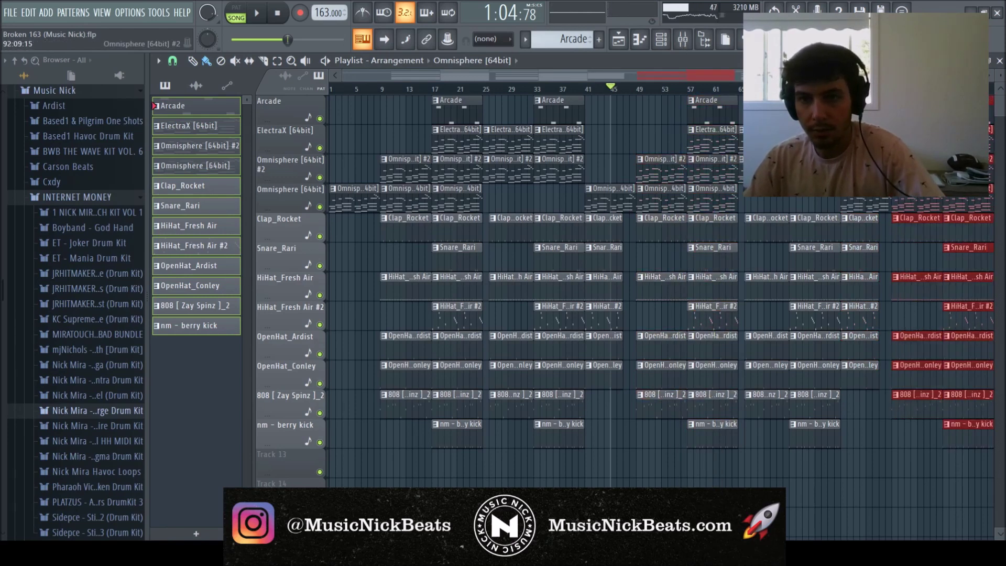
{"action": "scroll", "coordinate": [917, 89], "scroll_direction": "right", "scroll_amount": 3}
Step: Play the song from about bar 101 and add an Omnisphere [64bit] clip at bar 105 as an outro
{"action": "left_click", "coordinate": [805, 89]}
{"action": "left_click", "coordinate": [923, 110], "text": "ctrl"}
{"action": "key", "text": "space"}
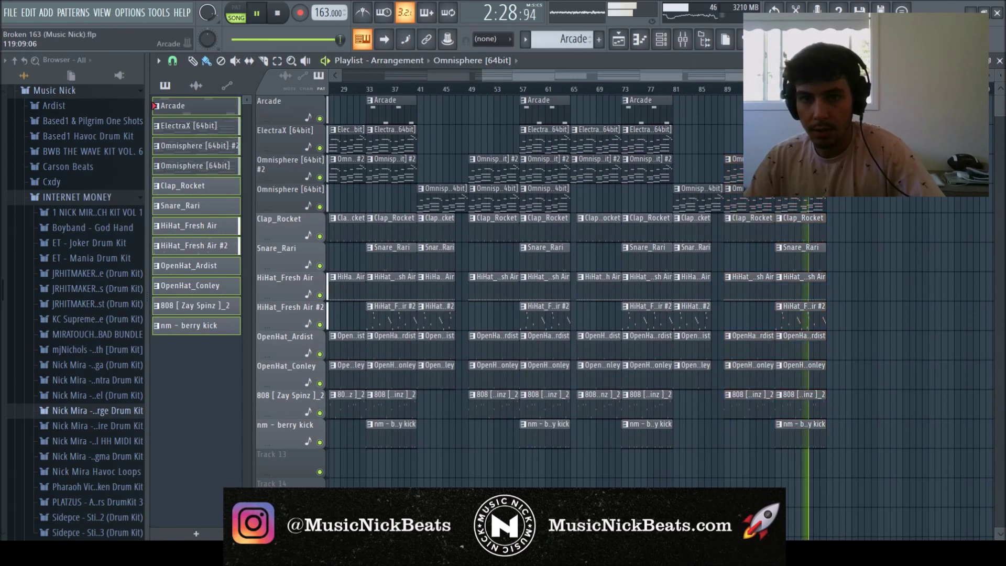
{"action": "left_click_drag", "start_coordinate": [847, 211], "coordinate": [843, 172]}
Step: Play back the outro from bar 105 to its end and save the project
{"action": "left_click", "coordinate": [827, 89]}
{"action": "left_click", "coordinate": [871, 90]}
{"action": "scroll", "coordinate": [894, 209], "scroll_direction": "up", "scroll_amount": 3}
{"action": "key", "text": "space"}
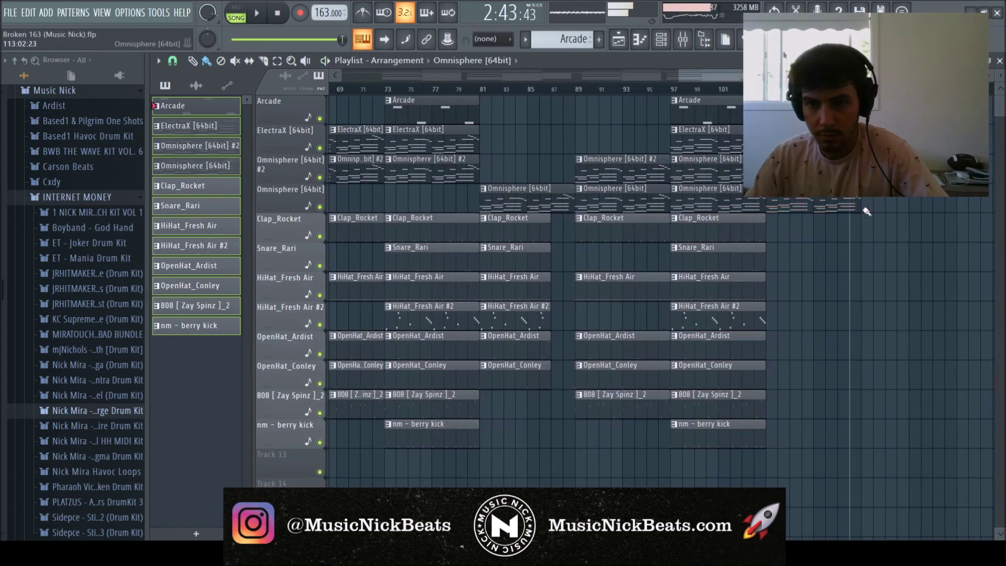
{"action": "key", "text": "space"}
{"action": "scroll", "coordinate": [882, 205], "scroll_direction": "down", "scroll_amount": 3}
{"action": "key", "text": "ctrl+s"}
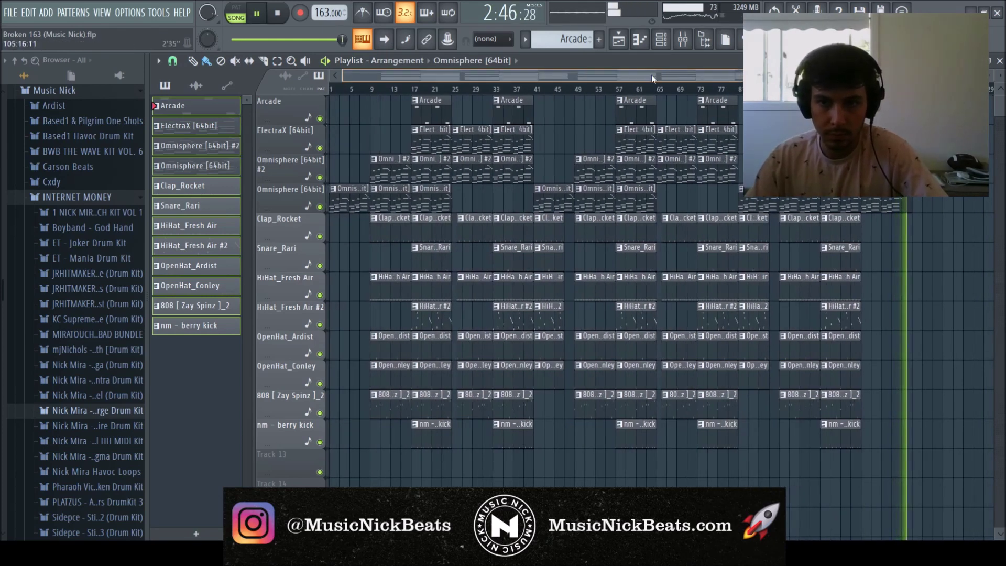
{"action": "key", "text": "space"}
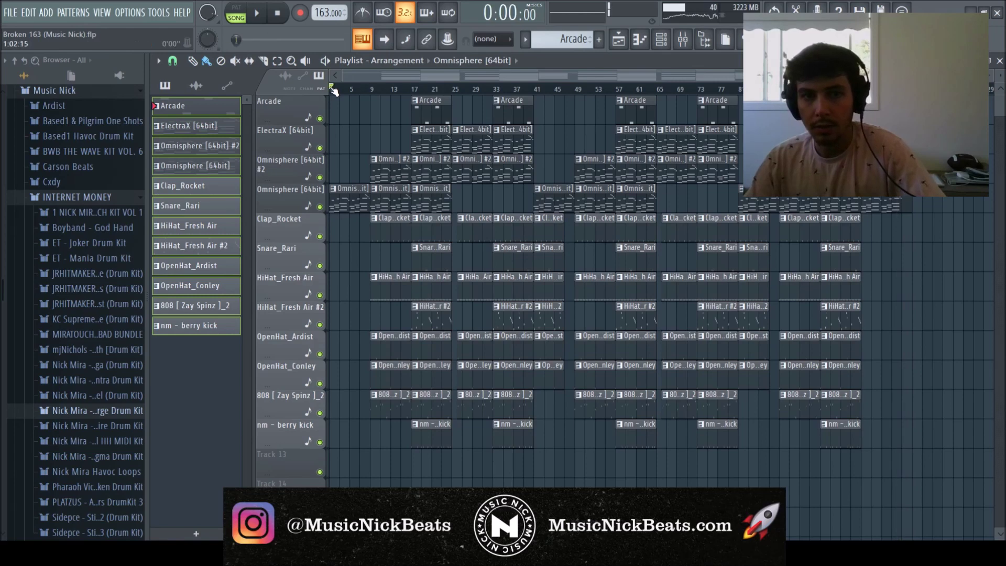
Step: Add the FX transition combined sample from the Cxdy v. III (Drum Kit) FX folder to Track 13 shortly before bar 9
{"action": "left_click", "coordinate": [57, 198]}
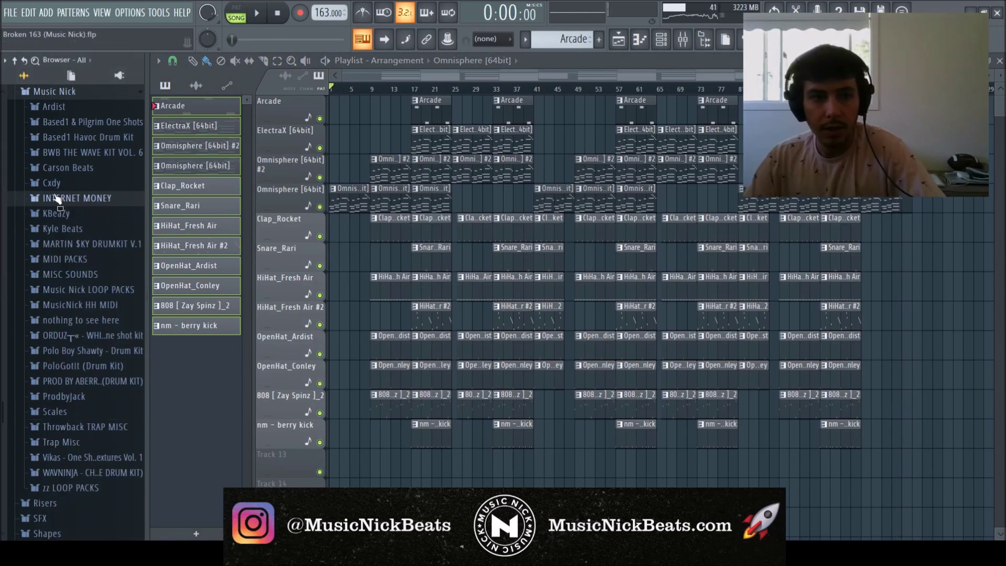
{"action": "left_click", "coordinate": [57, 182]}
{"action": "scroll", "coordinate": [71, 229], "scroll_direction": "down", "scroll_amount": 2}
{"action": "left_click", "coordinate": [85, 170]}
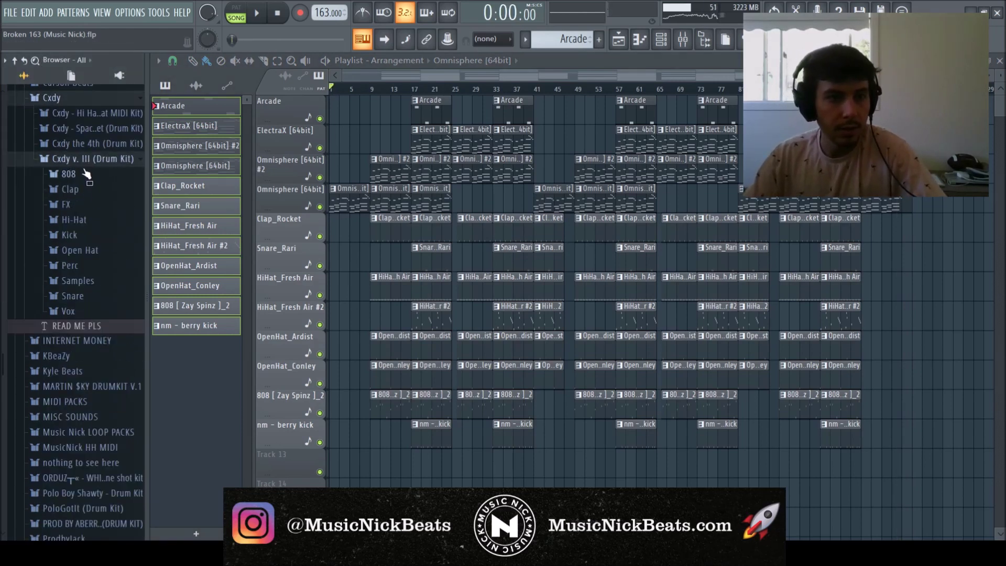
{"action": "left_click", "coordinate": [76, 206]}
{"action": "left_click_drag", "start_coordinate": [82, 261], "coordinate": [367, 462]}
{"action": "key", "text": "space"}
{"action": "scroll", "coordinate": [345, 462], "scroll_direction": "up", "scroll_amount": 3}
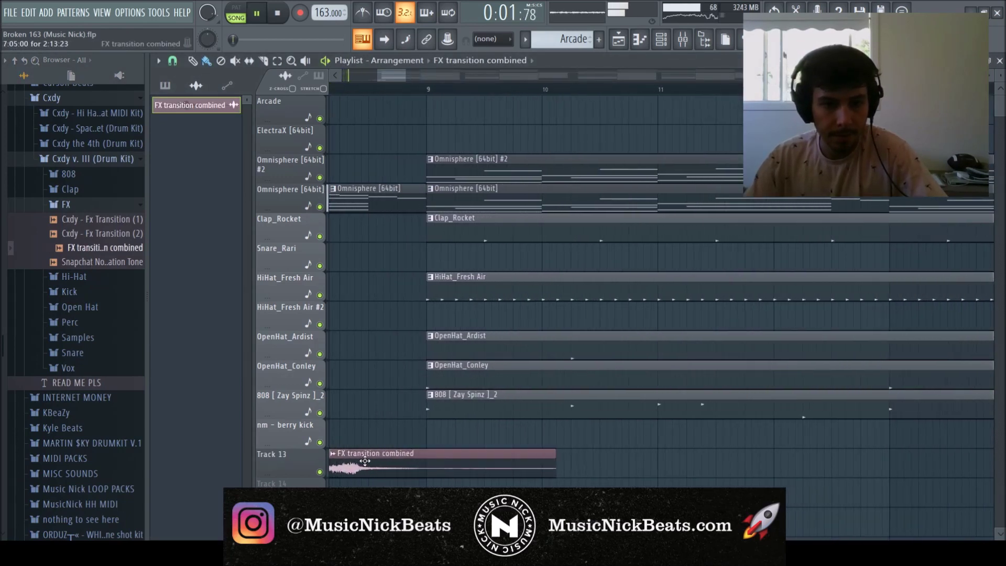
Step: Route the FX transition combined sample to mixer track 16 and lower that track's volume
{"action": "key", "text": "F9"}
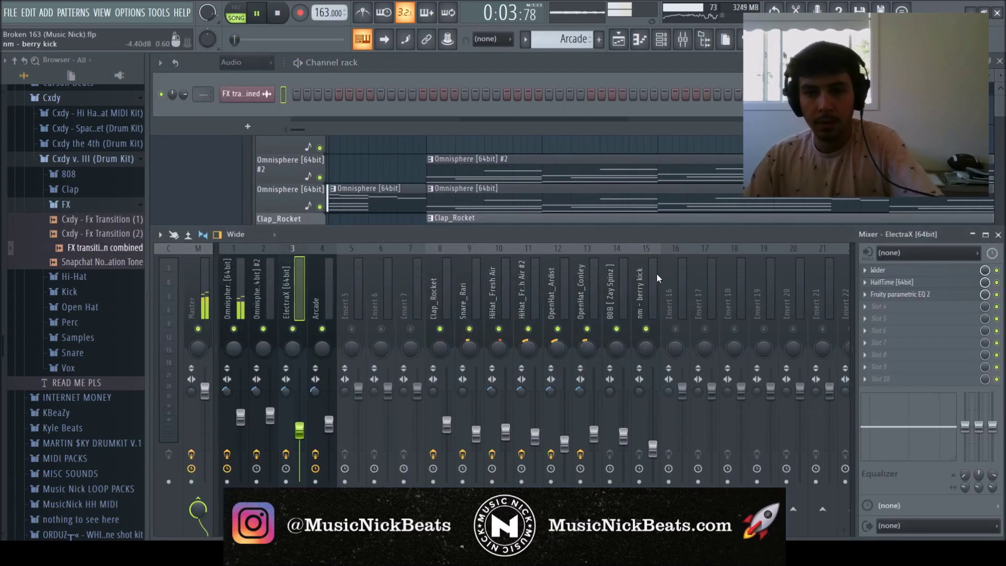
{"action": "left_click", "coordinate": [668, 297]}
{"action": "key", "text": "ctrl+l"}
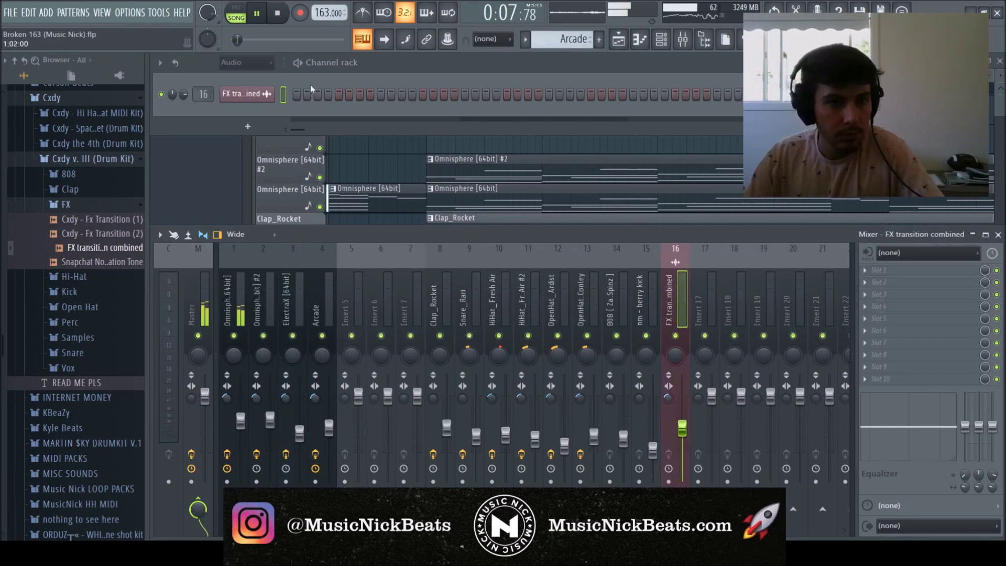
Step: Normalize the FX transition combined sample and set its mixer volume to about -12.0 dB
{"action": "left_click", "coordinate": [246, 93]}
{"action": "left_click", "coordinate": [386, 245]}
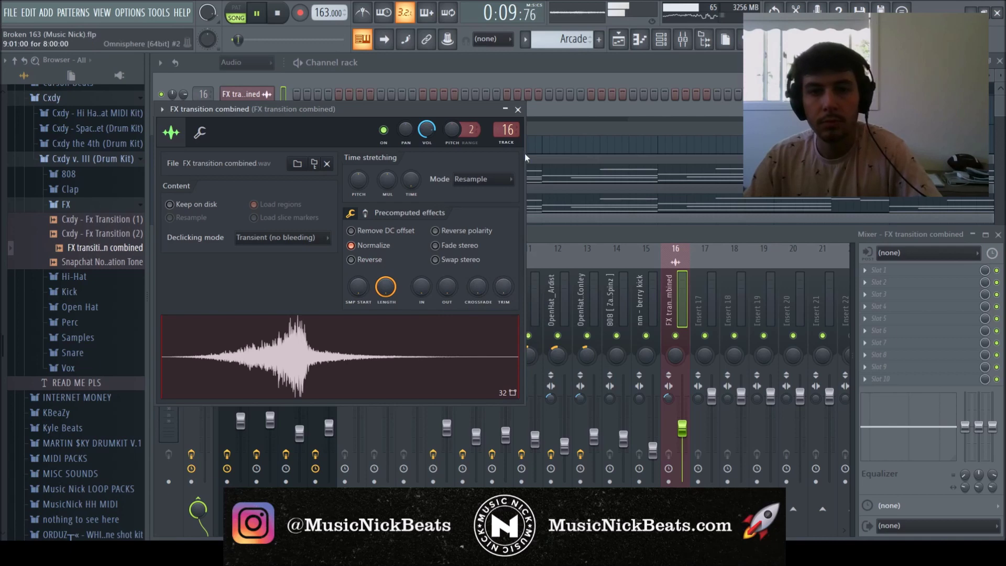
{"action": "left_click", "coordinate": [517, 109]}
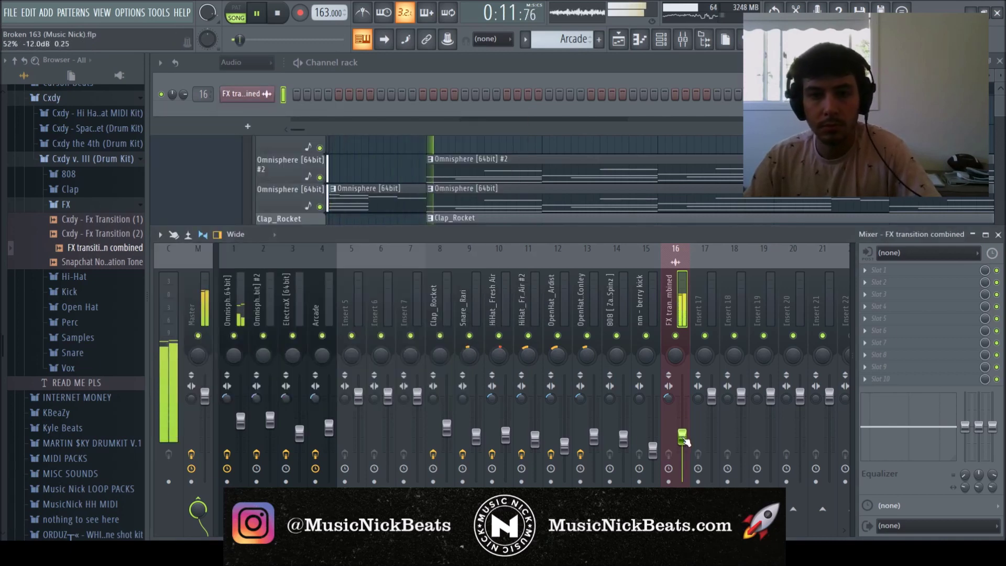
{"action": "key", "text": "space"}
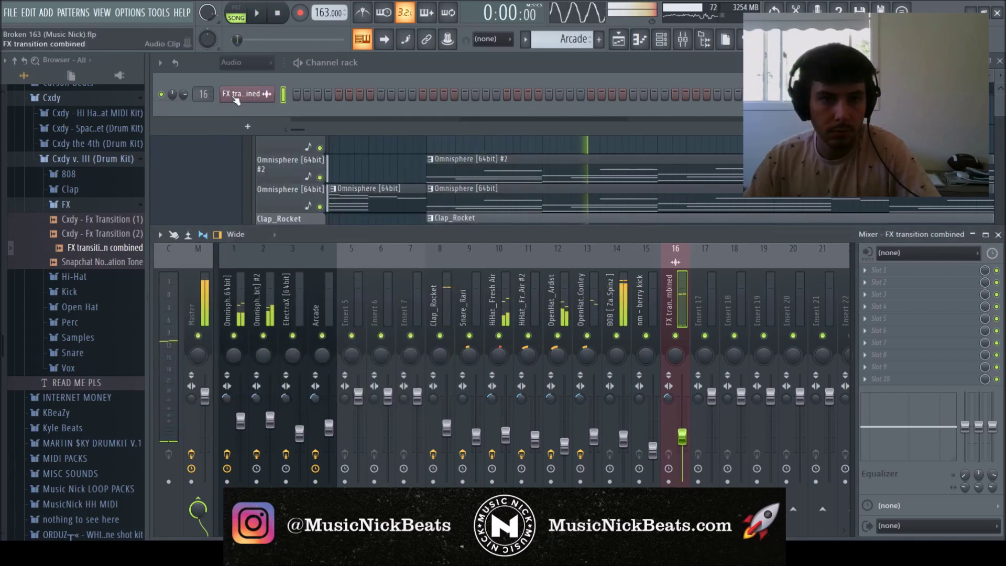
Step: Set the FX transition combined sample's fade-in to about 22% and shift its clip so the peak falls on bar 9
{"action": "left_click", "coordinate": [237, 96]}
{"action": "key", "text": "space"}
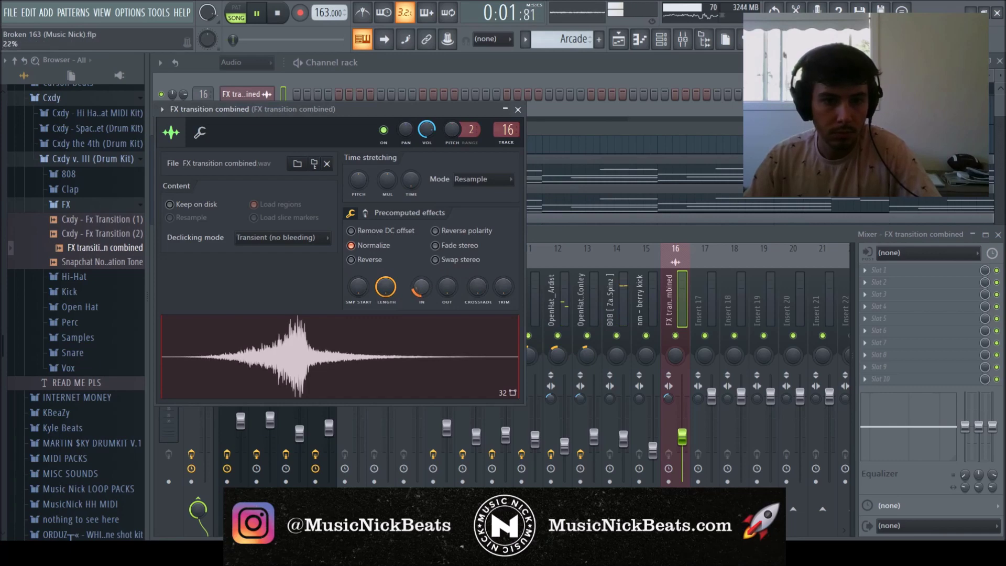
{"action": "right_click", "coordinate": [580, 142]}
{"action": "left_click", "coordinate": [418, 89]}
{"action": "left_click", "coordinate": [462, 89]}
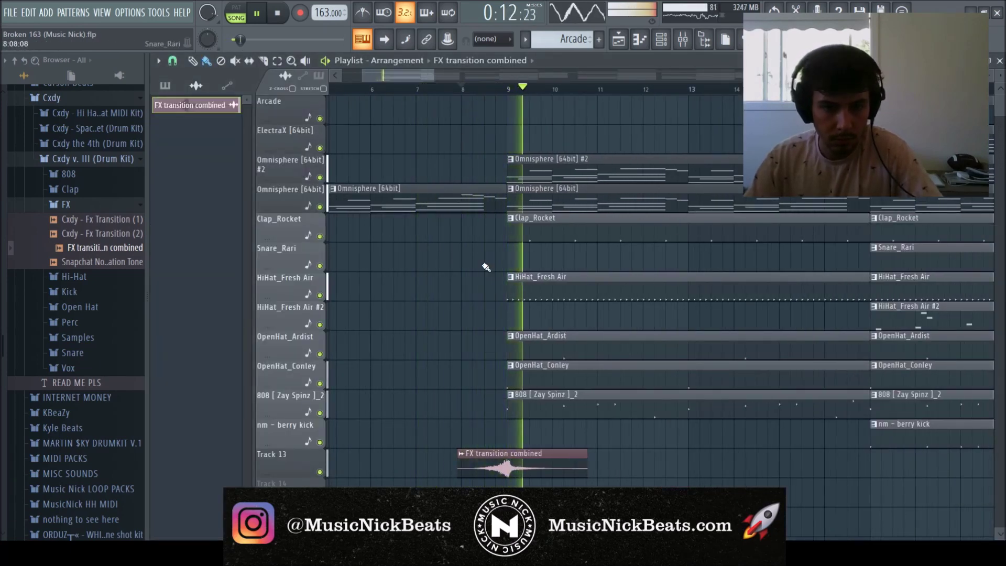
Step: Copy the FX transition combined clip on Track 13 to the transition into bar 49 and play from just before it
{"action": "scroll", "coordinate": [449, 432], "scroll_direction": "down", "scroll_amount": 5}
{"action": "scroll", "coordinate": [449, 432], "scroll_direction": "down", "scroll_amount": 2}
{"action": "left_click_drag", "start_coordinate": [472, 465], "coordinate": [575, 473]}
{"action": "left_click", "coordinate": [561, 90]}
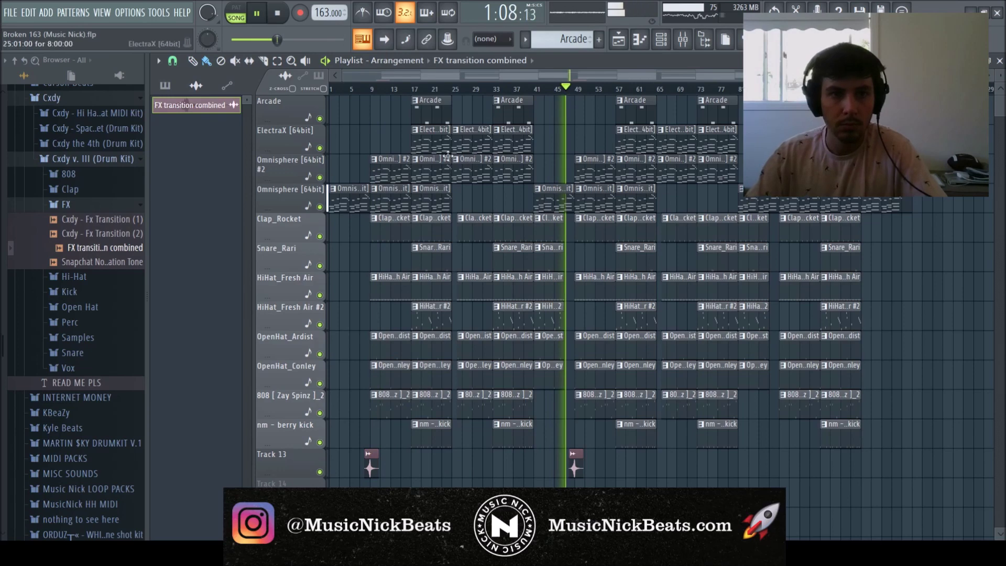
Step: Lower the FX transition combined mixer volume to about -12.8 dB and return to the playlist
{"action": "double_click", "coordinate": [574, 468]}
{"action": "key", "text": "F6"}
{"action": "key", "text": "F9"}
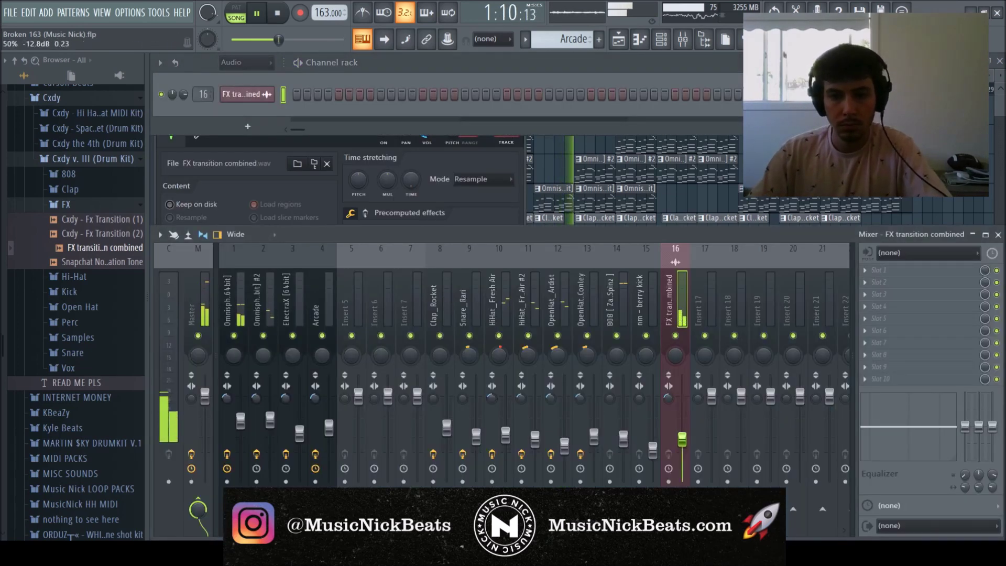
{"action": "key", "text": "F5"}
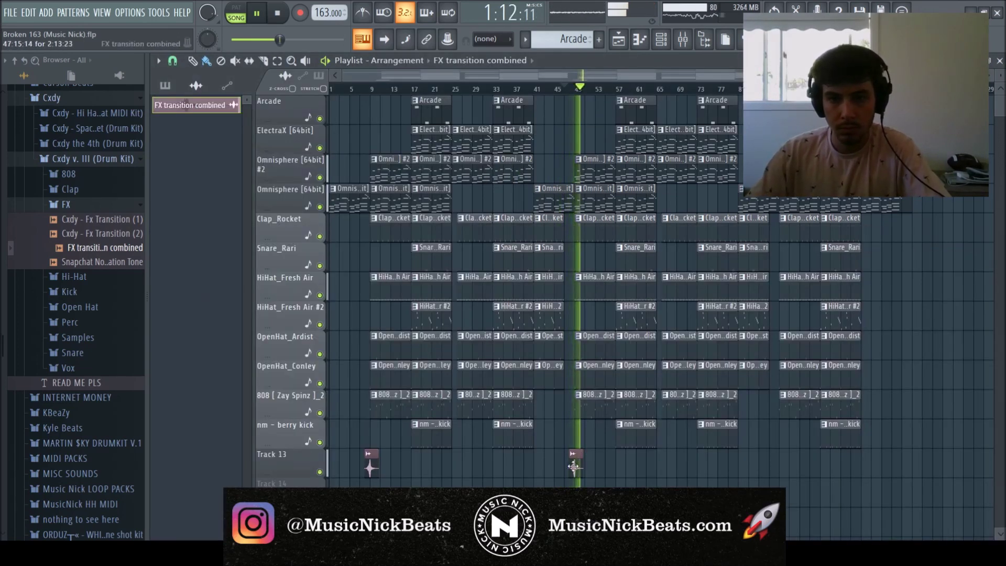
Step: Place another FX transition combined clip on Track 13 at the transition into bar 89 and stop playback
{"action": "left_click", "coordinate": [780, 466]}
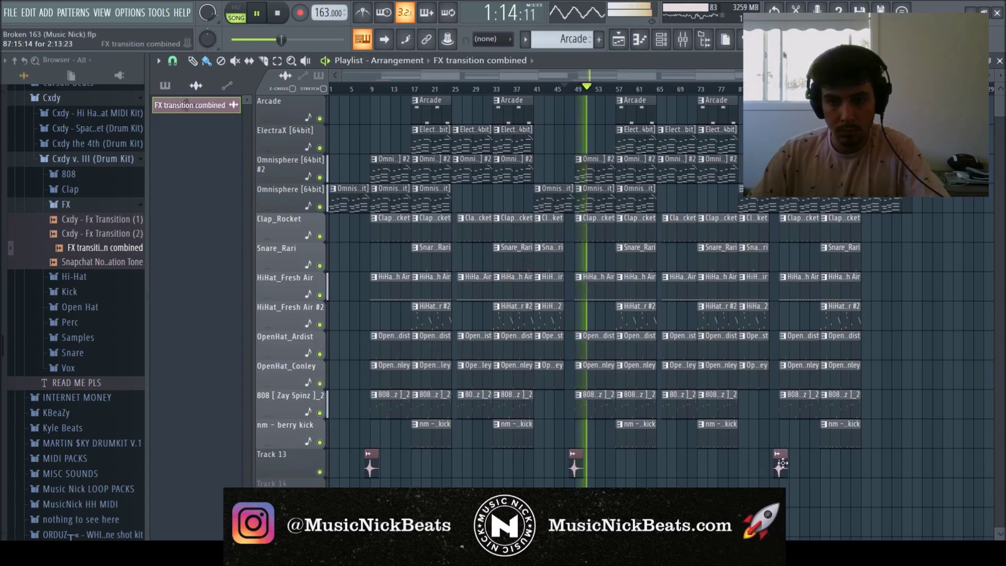
{"action": "key", "text": "space"}
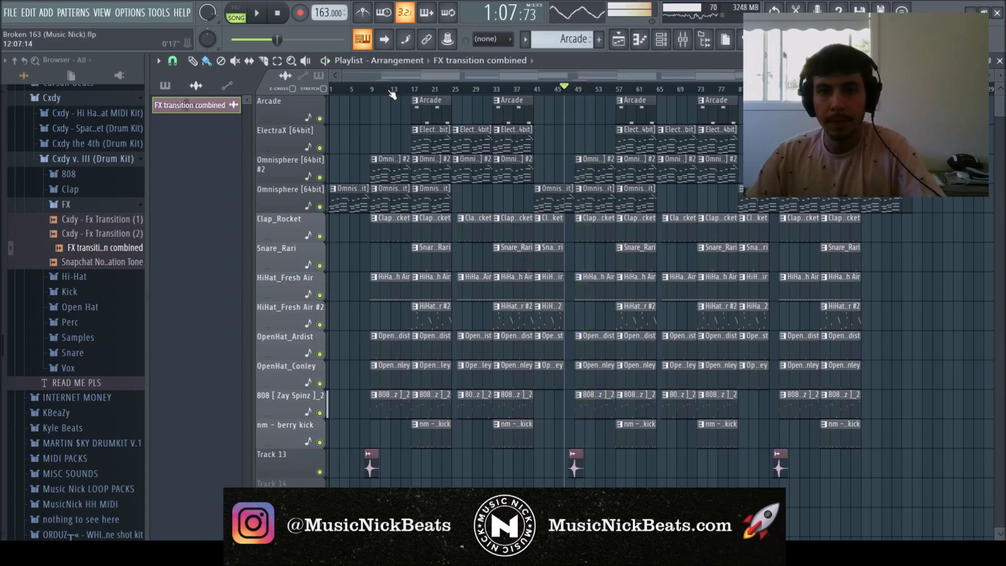
{"action": "left_click_drag", "start_coordinate": [377, 90], "coordinate": [918, 93]}
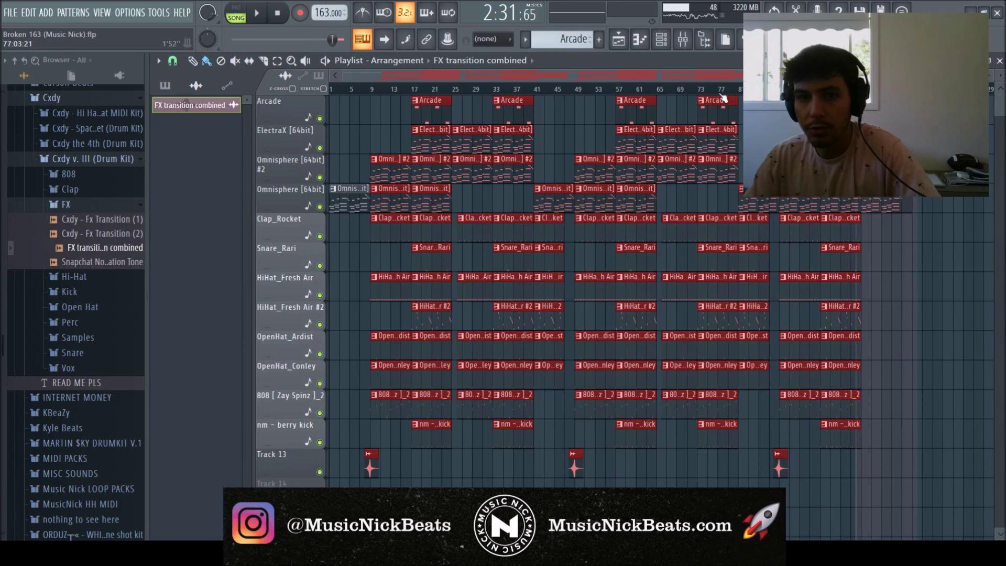
{"action": "left_click", "coordinate": [172, 89]}
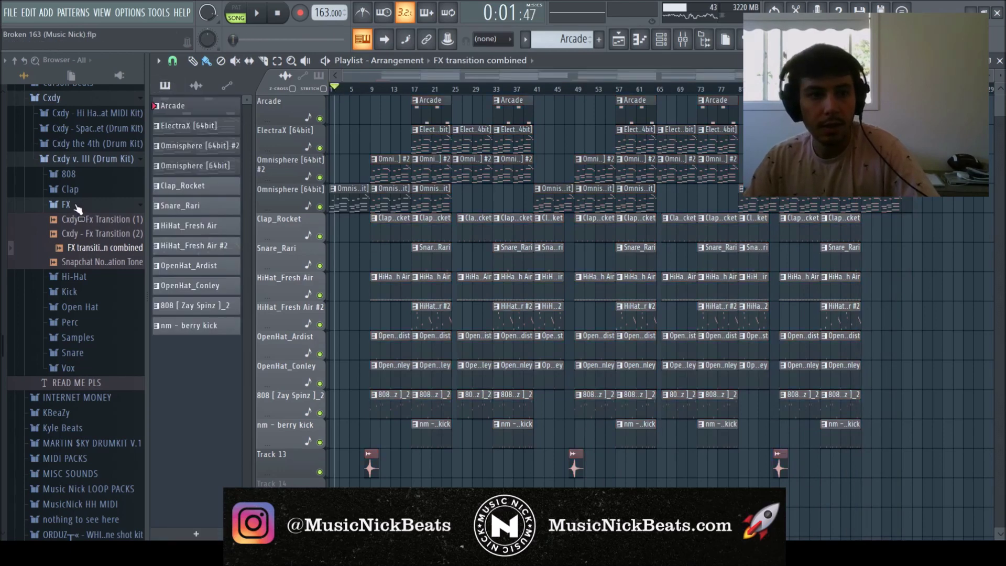
Step: Add the "hey nick" sample from the Music Nick "nothing to see here" folder to Track 14
{"action": "scroll", "coordinate": [73, 210], "scroll_direction": "up", "scroll_amount": 15}
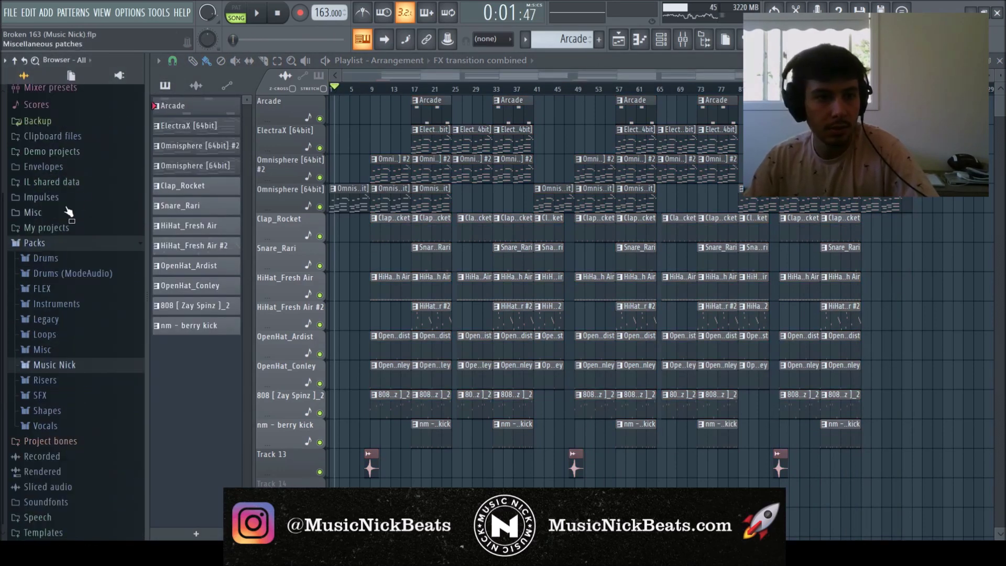
{"action": "left_click", "coordinate": [69, 362]}
{"action": "scroll", "coordinate": [71, 364], "scroll_direction": "down", "scroll_amount": 7}
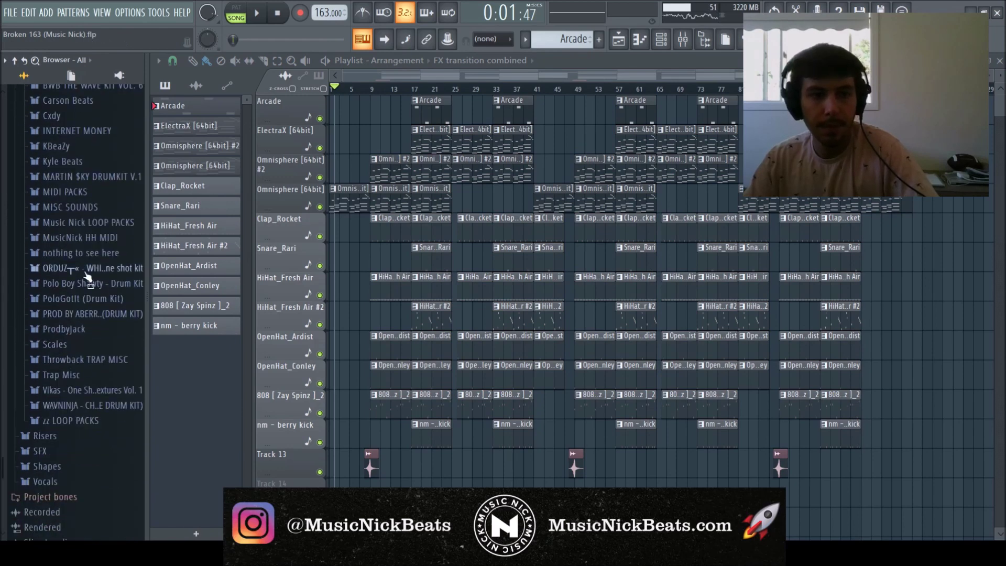
{"action": "left_click", "coordinate": [92, 256]}
{"action": "left_click_drag", "start_coordinate": [70, 362], "coordinate": [334, 457]}
Step: Play the song from the start and move the "hey nick" clip on Track 14 to bar 7
{"action": "scroll", "coordinate": [366, 438], "scroll_direction": "up", "scroll_amount": 7}
{"action": "key", "text": "space"}
{"action": "scroll", "coordinate": [363, 436], "scroll_direction": "left", "scroll_amount": 5}
{"action": "left_click_drag", "start_coordinate": [393, 473], "coordinate": [587, 473]}
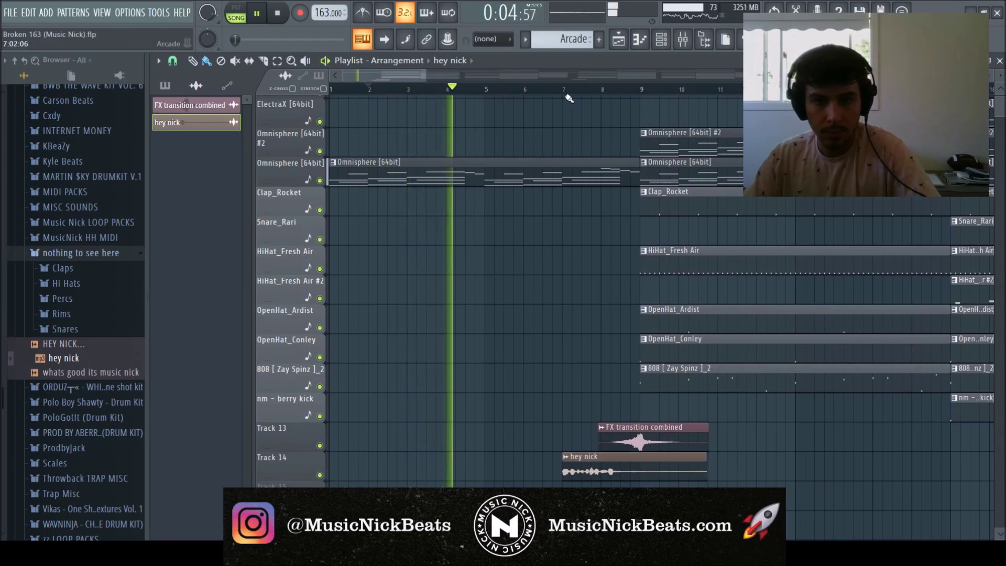
Step: Open the channel rack and mixer with the sampler settings window closed, and select the empty mixer track 17
{"action": "left_click", "coordinate": [661, 39]}
{"action": "left_click", "coordinate": [488, 191]}
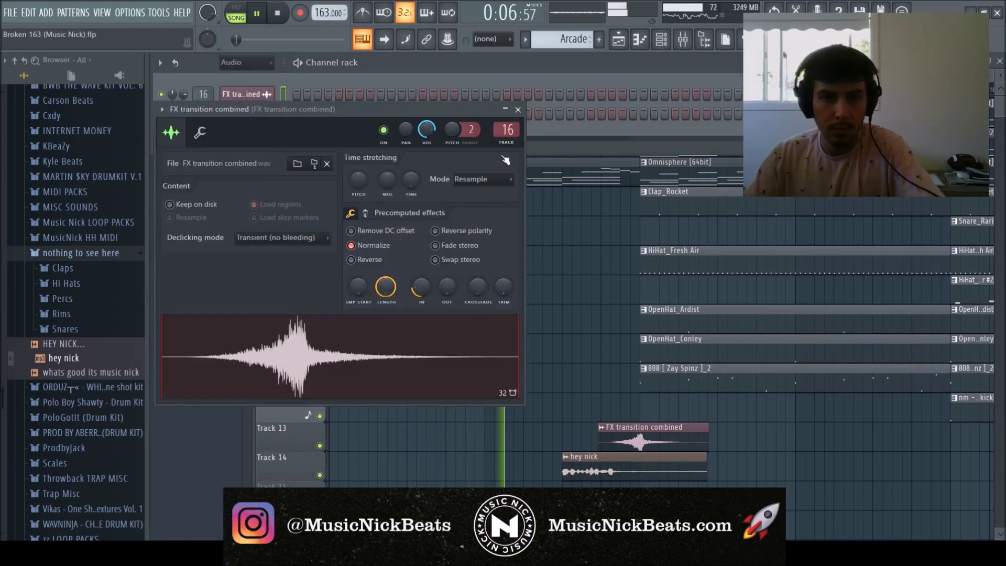
{"action": "left_click", "coordinate": [519, 111]}
{"action": "key", "text": "F5"}
{"action": "key", "text": "F5"}
{"action": "key", "text": "F6"}
{"action": "key", "text": "F9"}
{"action": "left_click", "coordinate": [701, 314]}
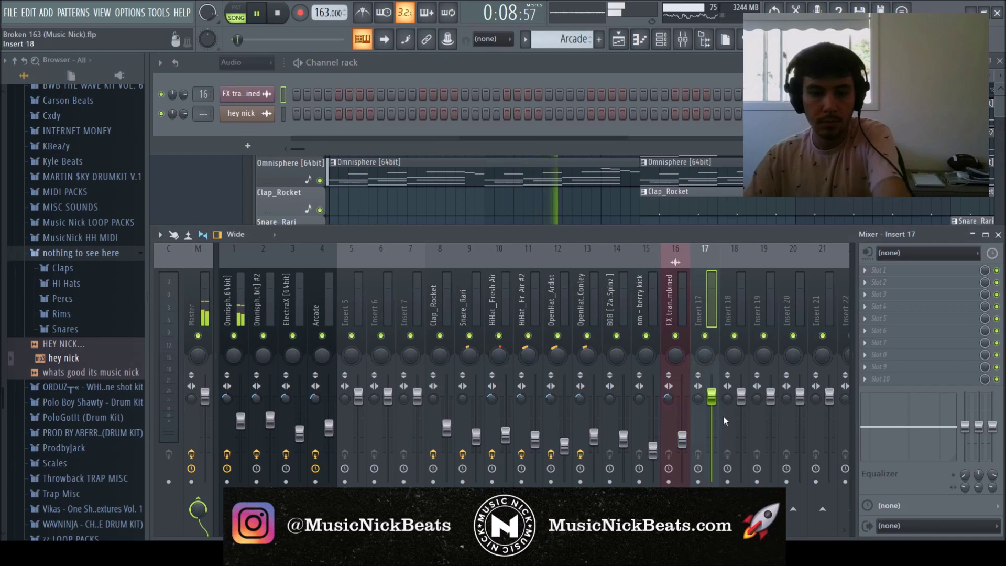
Step: Lower the volume of mixer track 17 and route the "hey nick" channel to it, keeping FX transition combined on track 16
{"action": "key", "text": "ctrl+l"}
{"action": "left_click_drag", "start_coordinate": [712, 397], "coordinate": [712, 425]}
{"action": "key", "text": "space"}
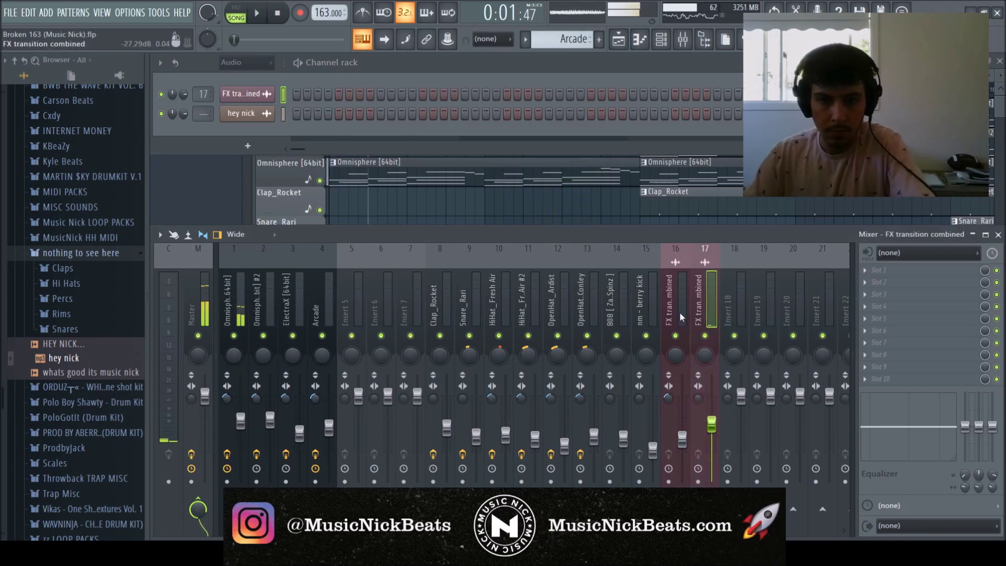
{"action": "left_click", "coordinate": [682, 316]}
{"action": "left_click", "coordinate": [705, 306]}
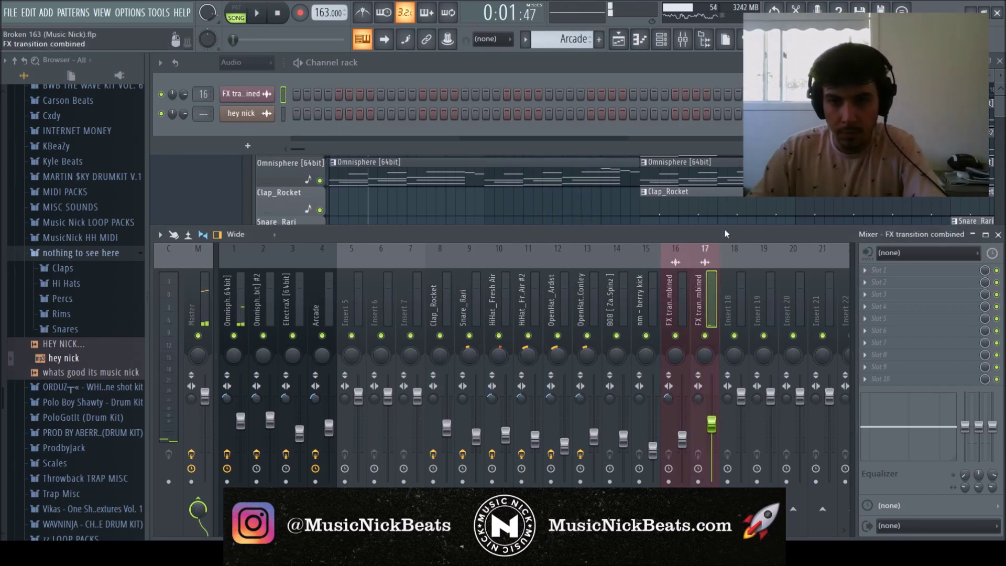
{"action": "left_click", "coordinate": [283, 114]}
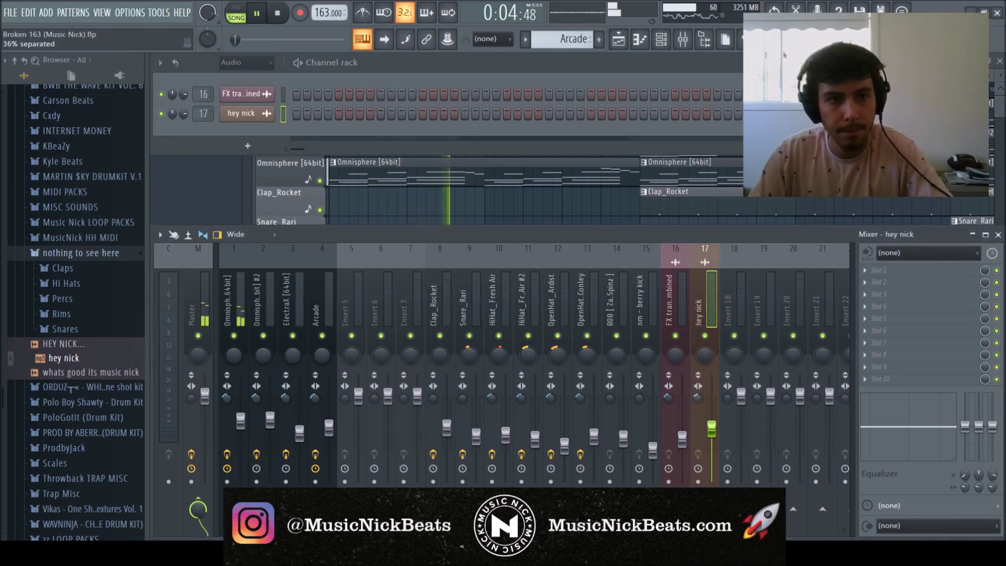
Step: On the "hey nick" mixer track, cut the EQ lows to -18.0 dB and highs to -5.7 dB, raise its fader slightly, and save the project
{"action": "left_click_drag", "start_coordinate": [876, 427], "coordinate": [877, 429]}
{"action": "left_click_drag", "start_coordinate": [945, 433], "coordinate": [956, 435]}
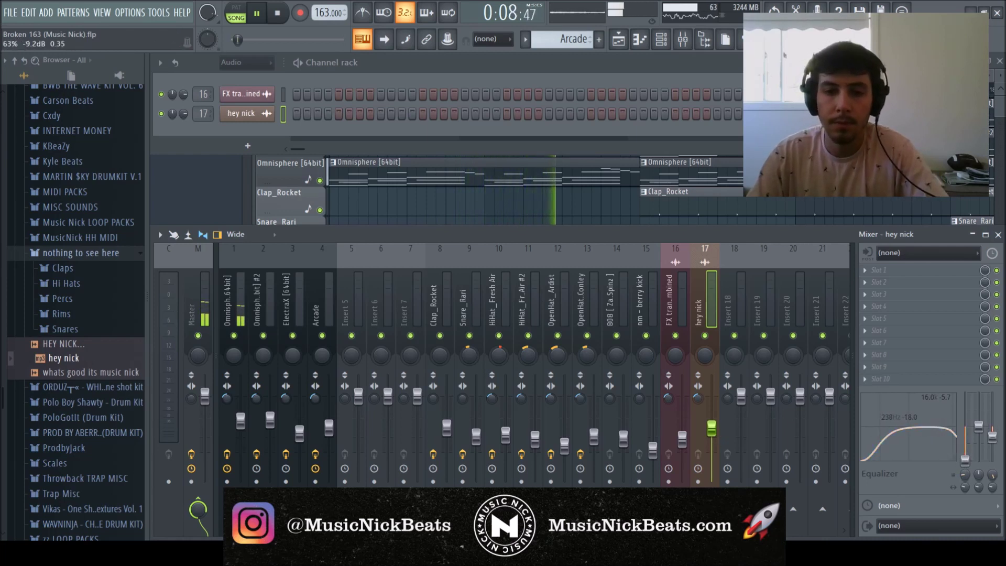
{"action": "left_click_drag", "start_coordinate": [711, 429], "coordinate": [712, 423]}
{"action": "key", "text": "ctrl+s"}
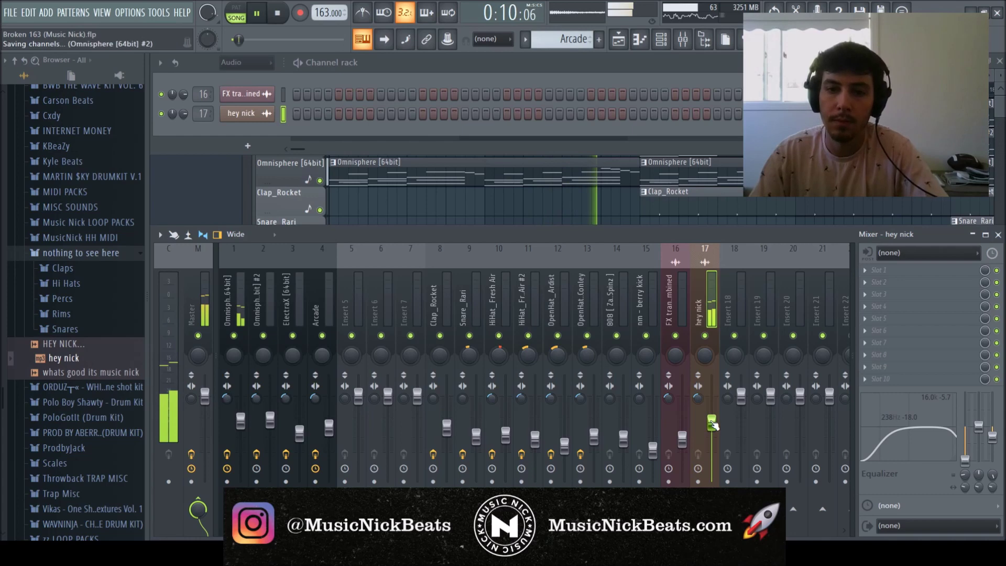
Step: Return to the playlist with the whole arrangement in view and collapse the "nothing to see here" folder in the browser
{"action": "right_click", "coordinate": [474, 220]}
{"action": "scroll", "coordinate": [469, 249], "scroll_direction": "down", "scroll_amount": 3}
{"action": "scroll", "coordinate": [469, 250], "scroll_direction": "down", "scroll_amount": 3}
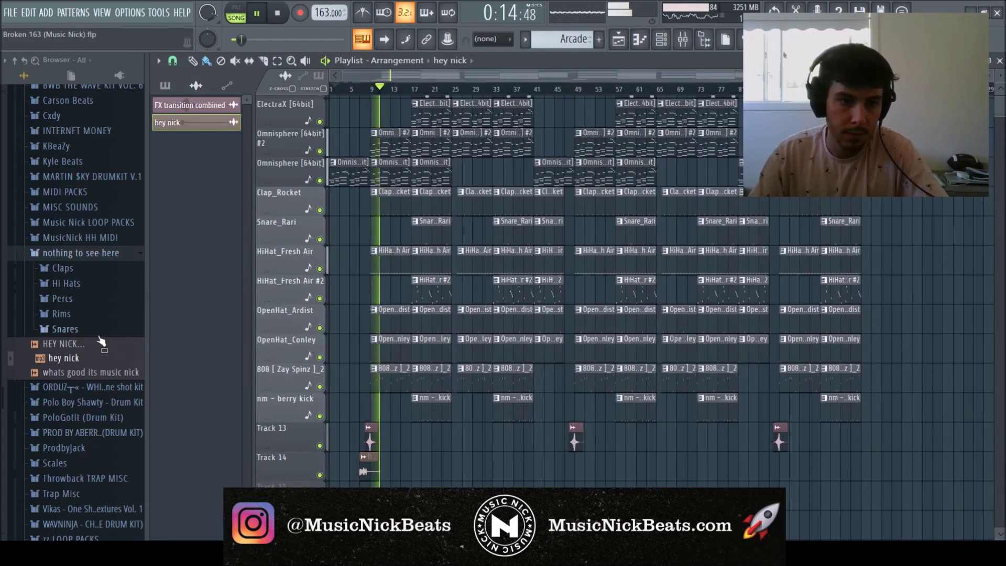
{"action": "left_click", "coordinate": [73, 330]}
{"action": "left_click", "coordinate": [72, 272]}
{"action": "left_click", "coordinate": [74, 253]}
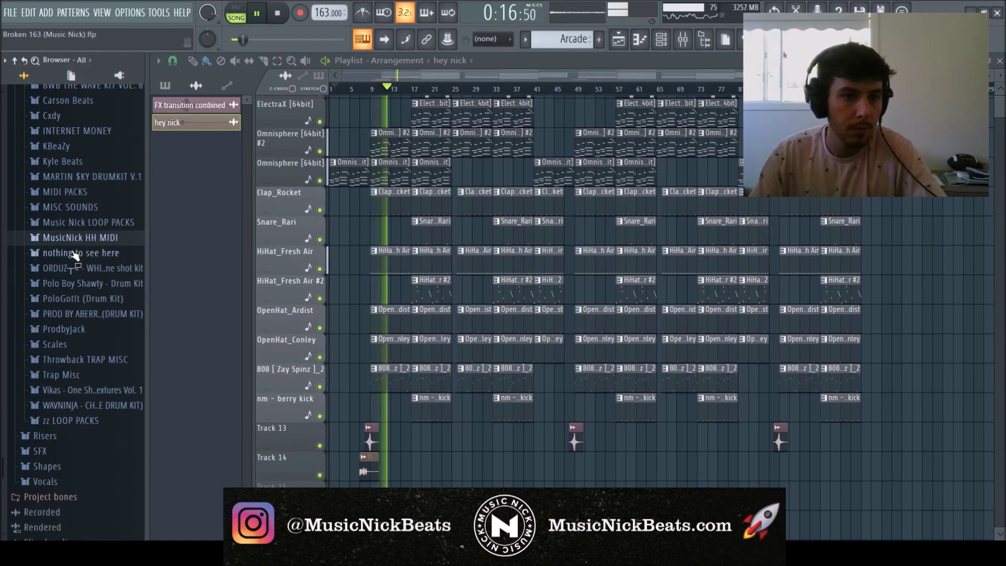
Step: List the patterns in the playlist picker and expand the Music Nick folder in the browser
{"action": "scroll", "coordinate": [73, 258], "scroll_direction": "up", "scroll_amount": 5}
{"action": "left_click", "coordinate": [72, 280]}
{"action": "left_click", "coordinate": [165, 85]}
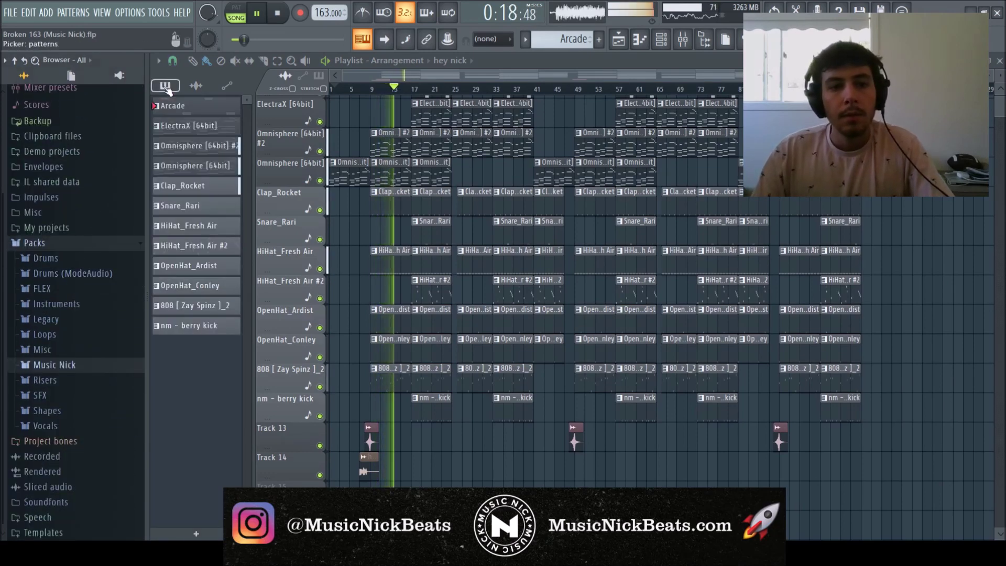
{"action": "left_click", "coordinate": [64, 363]}
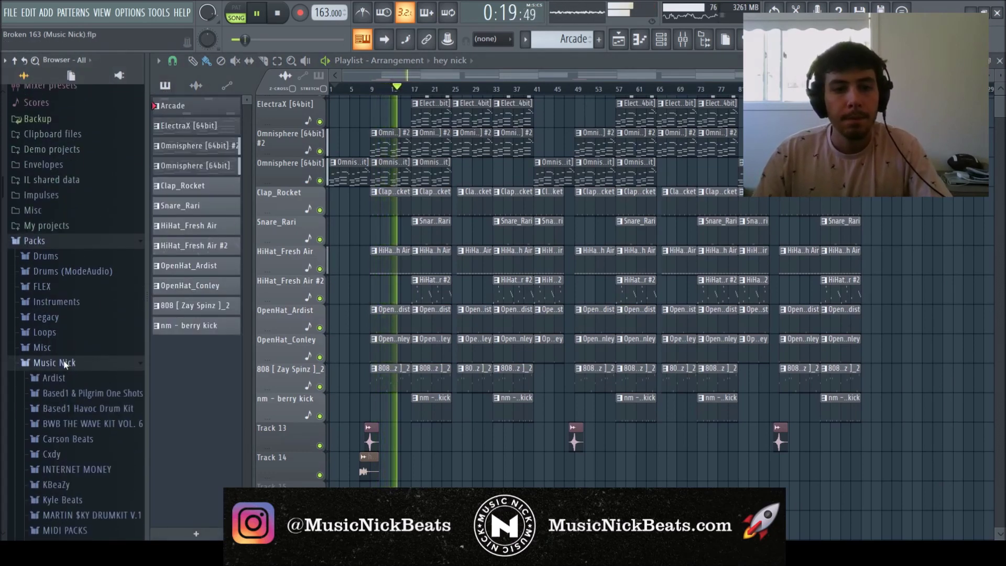
Step: Stop playback of the finished arrangement and return the song position to the start
{"action": "left_click", "coordinate": [278, 13]}
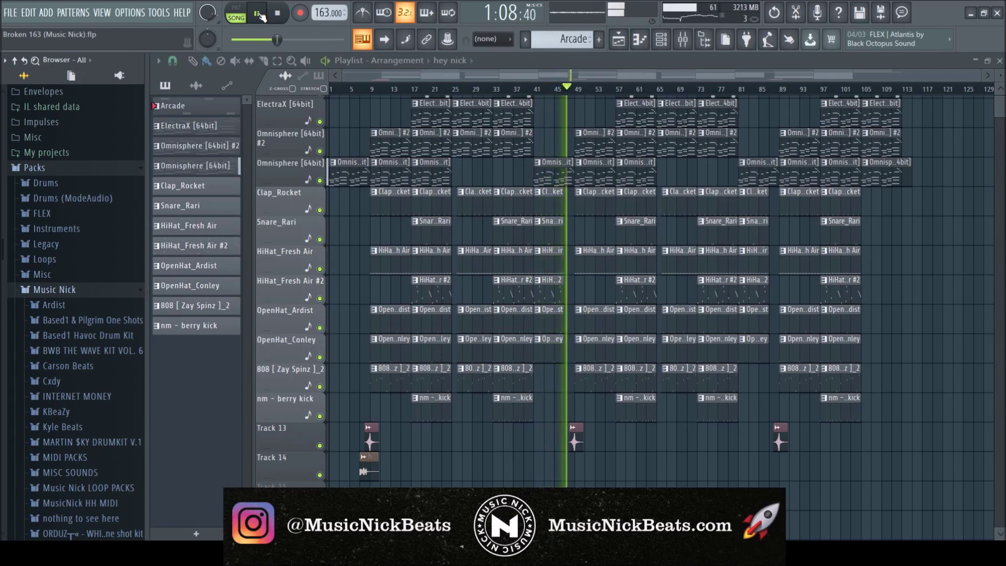
{"action": "key", "text": "space"}
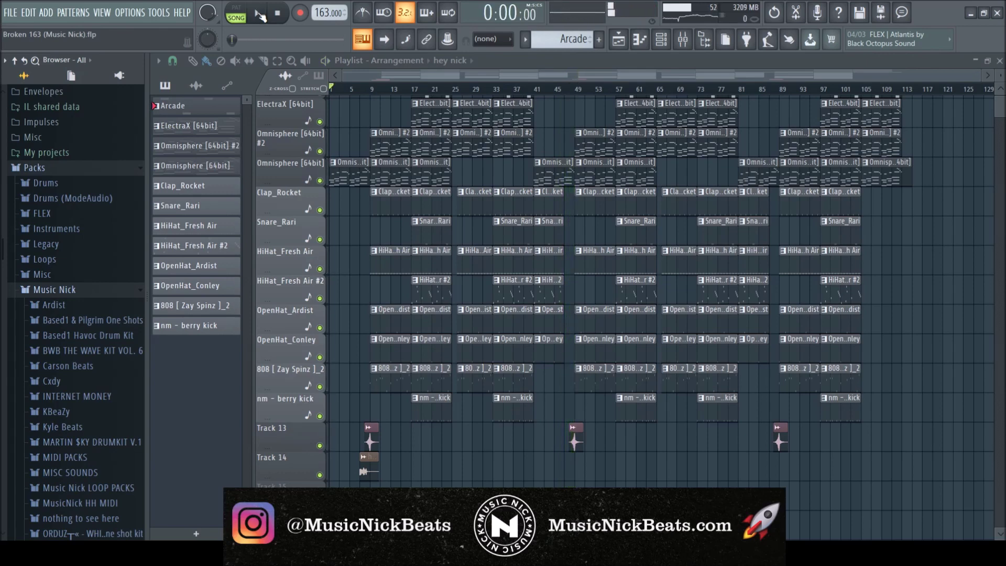